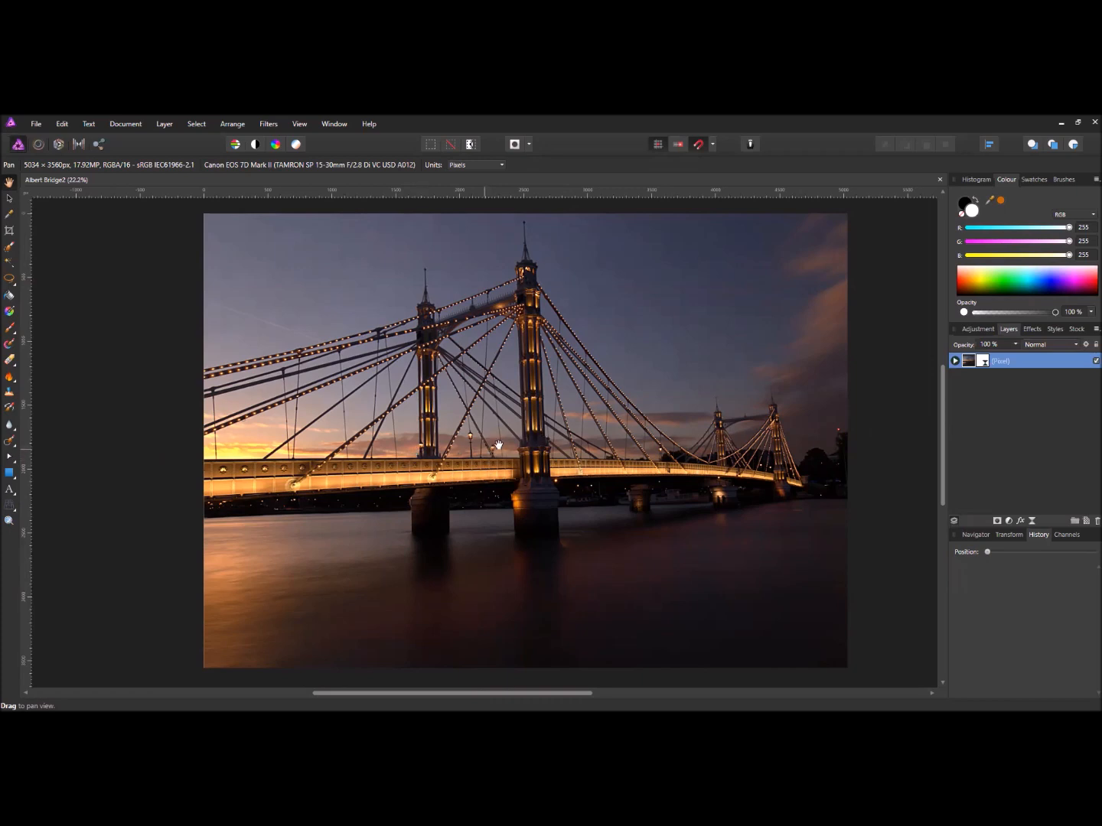
- Try a free crop trimming the water below the bridge, apply it, then undo it in History
left_click(10, 230)
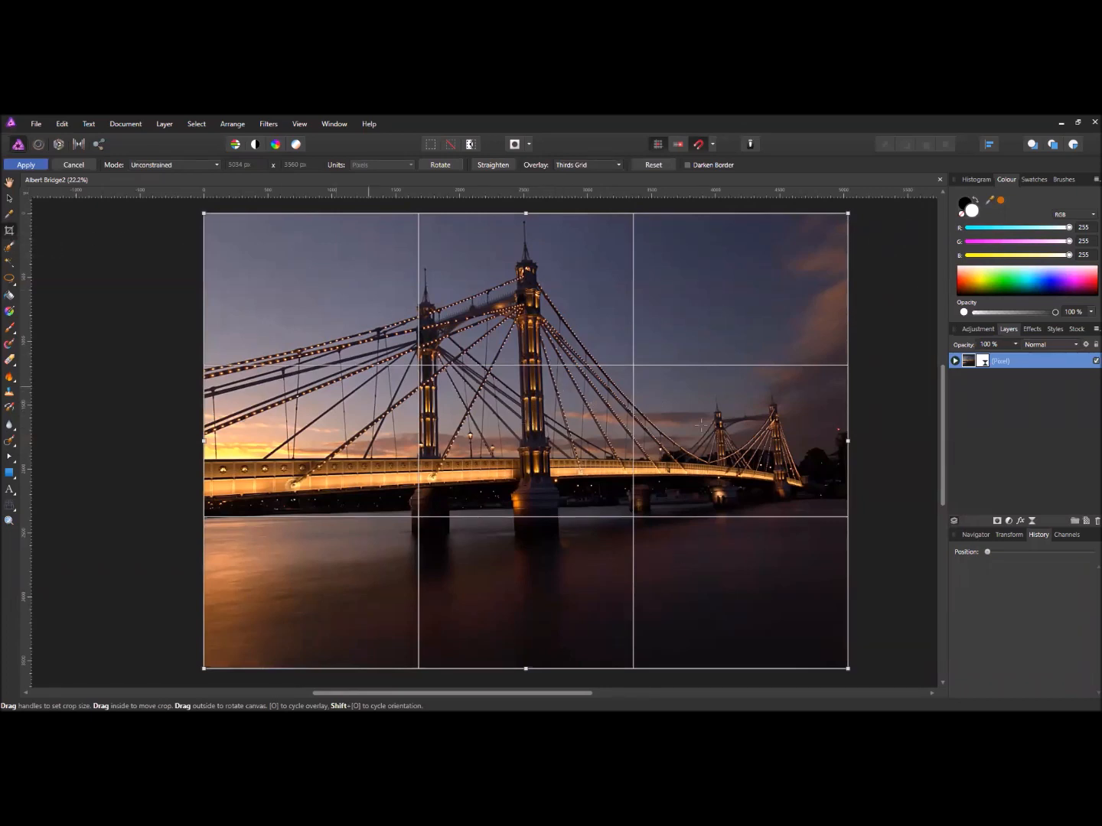
scroll(570, 434, "down", 1)
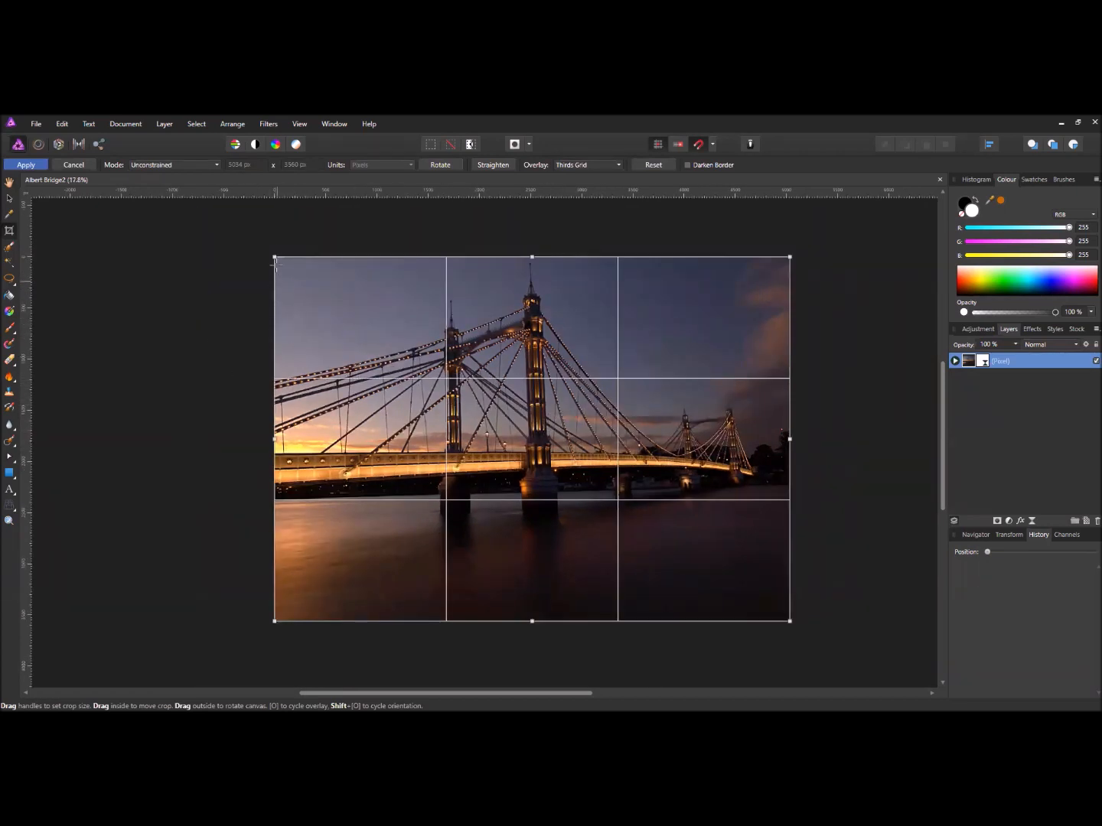
left_click_drag(286, 269, 317, 277)
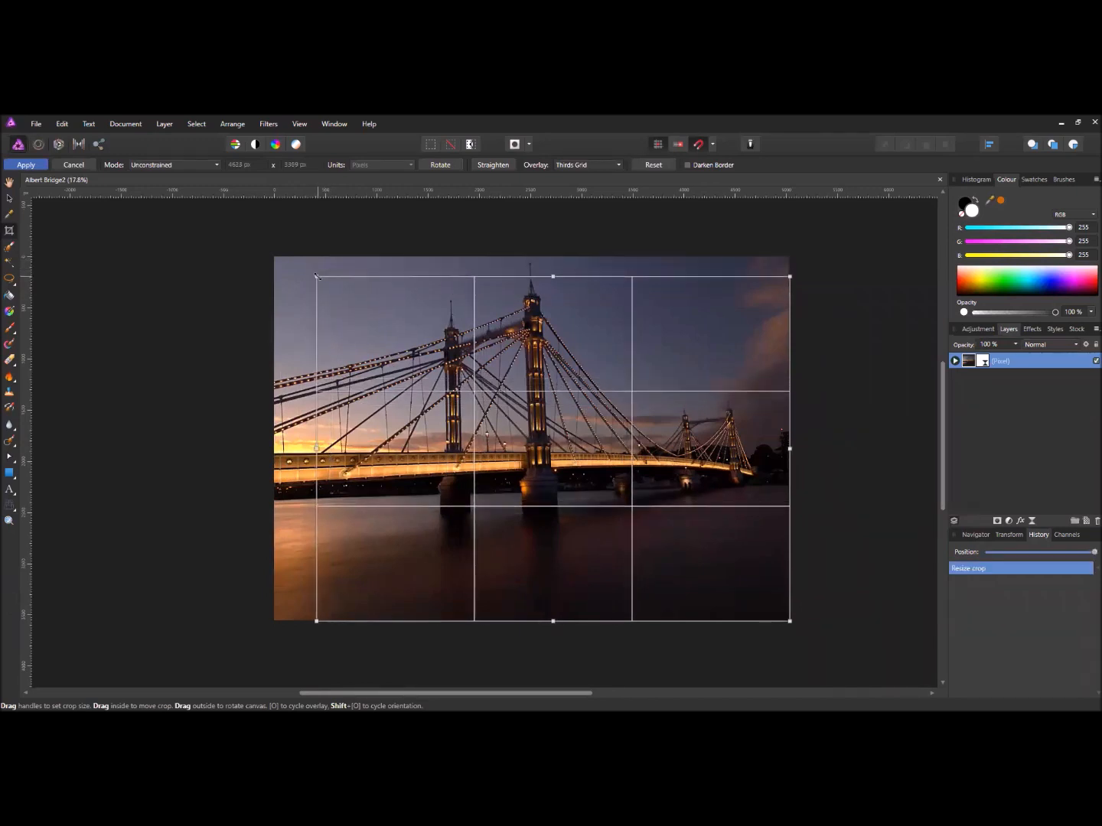
left_click_drag(789, 620, 770, 498)
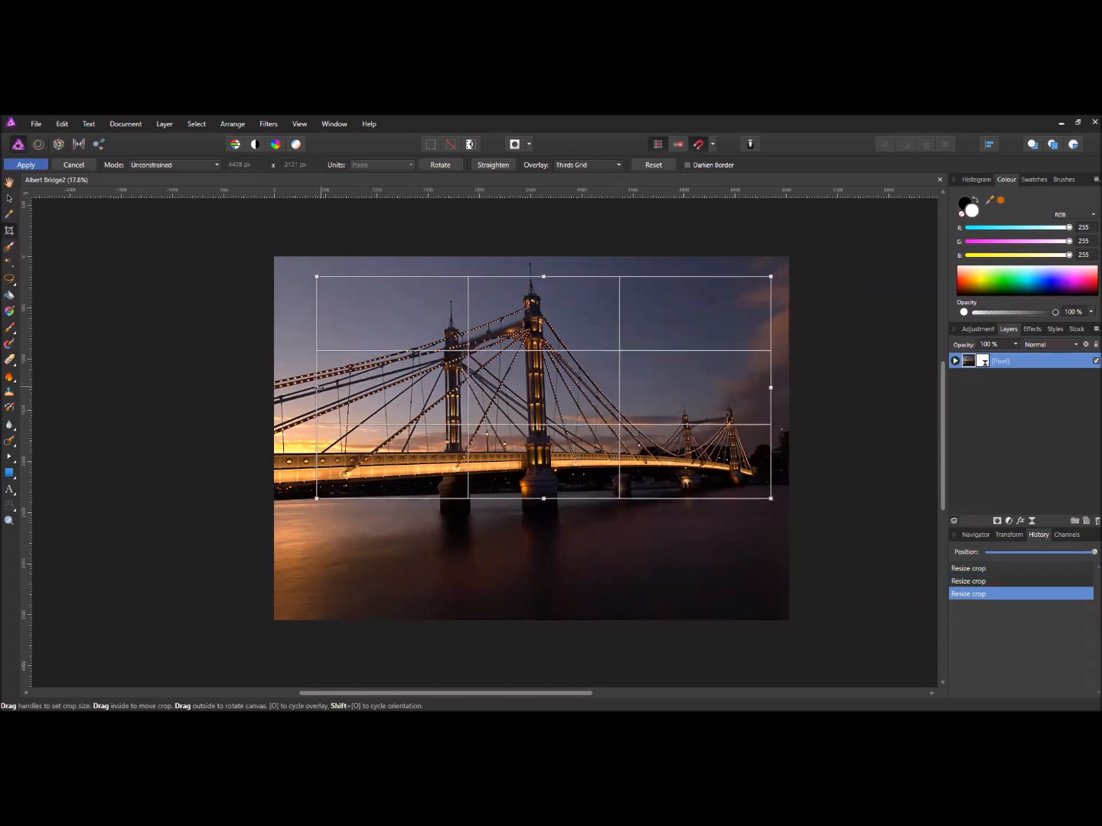
left_click_drag(318, 388, 273, 385)
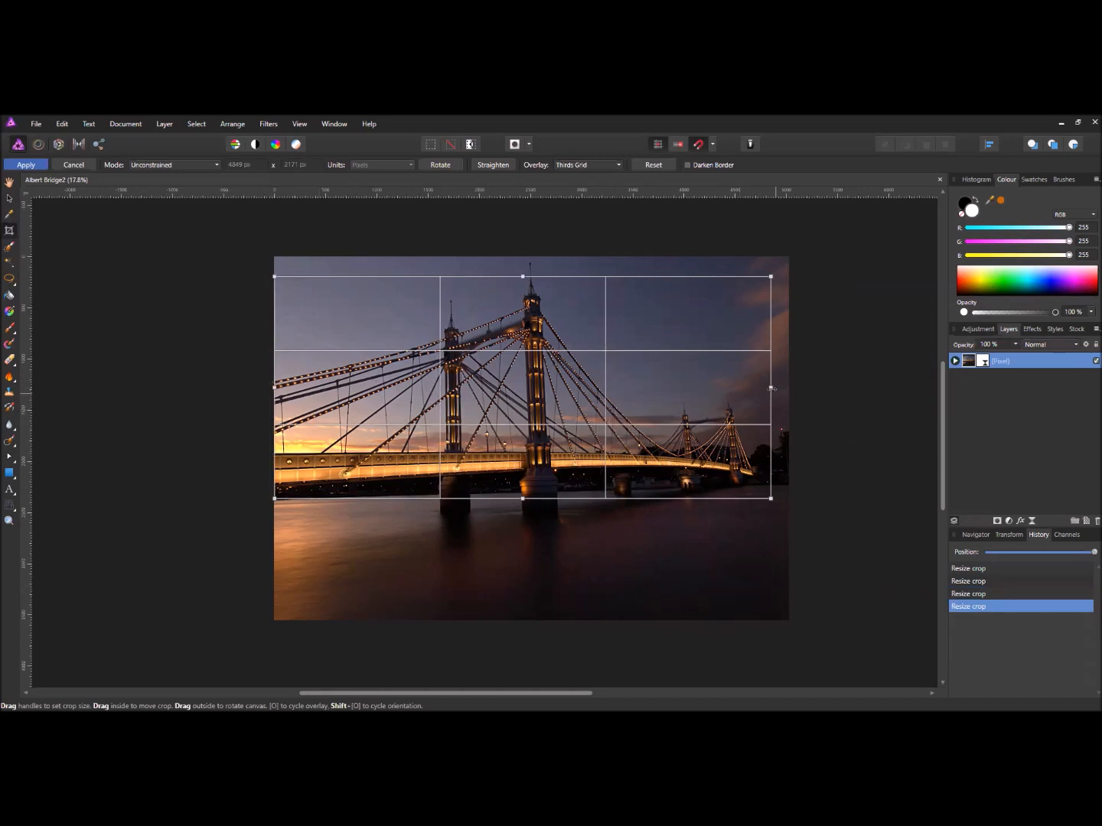
left_click_drag(770, 388, 790, 387)
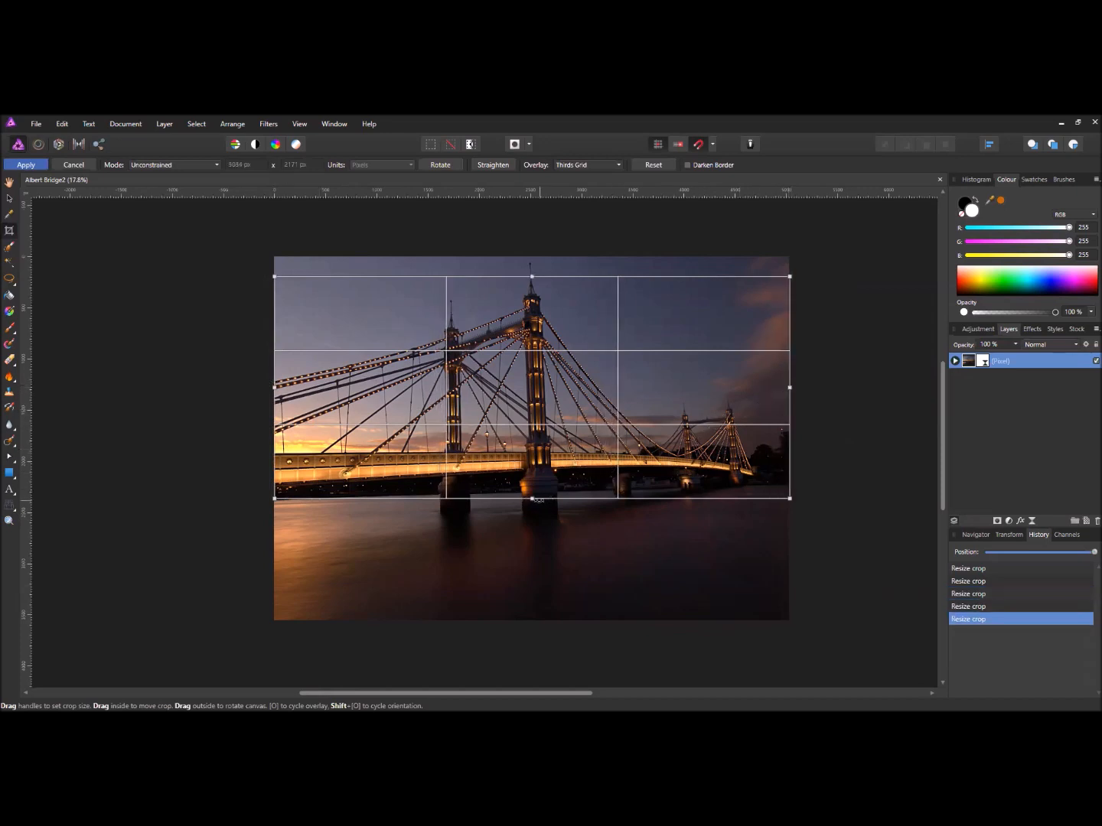
left_click(37, 165)
scroll(477, 429, "down", 1)
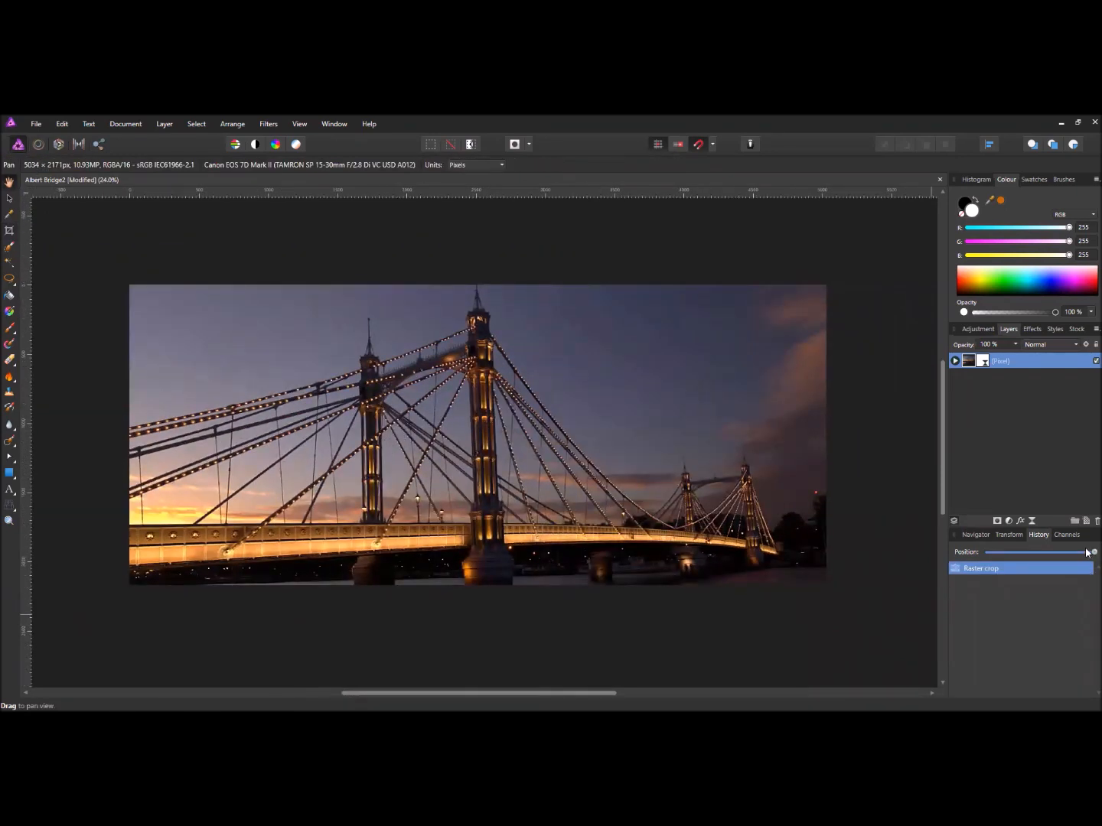
left_click_drag(1085, 554, 1001, 554)
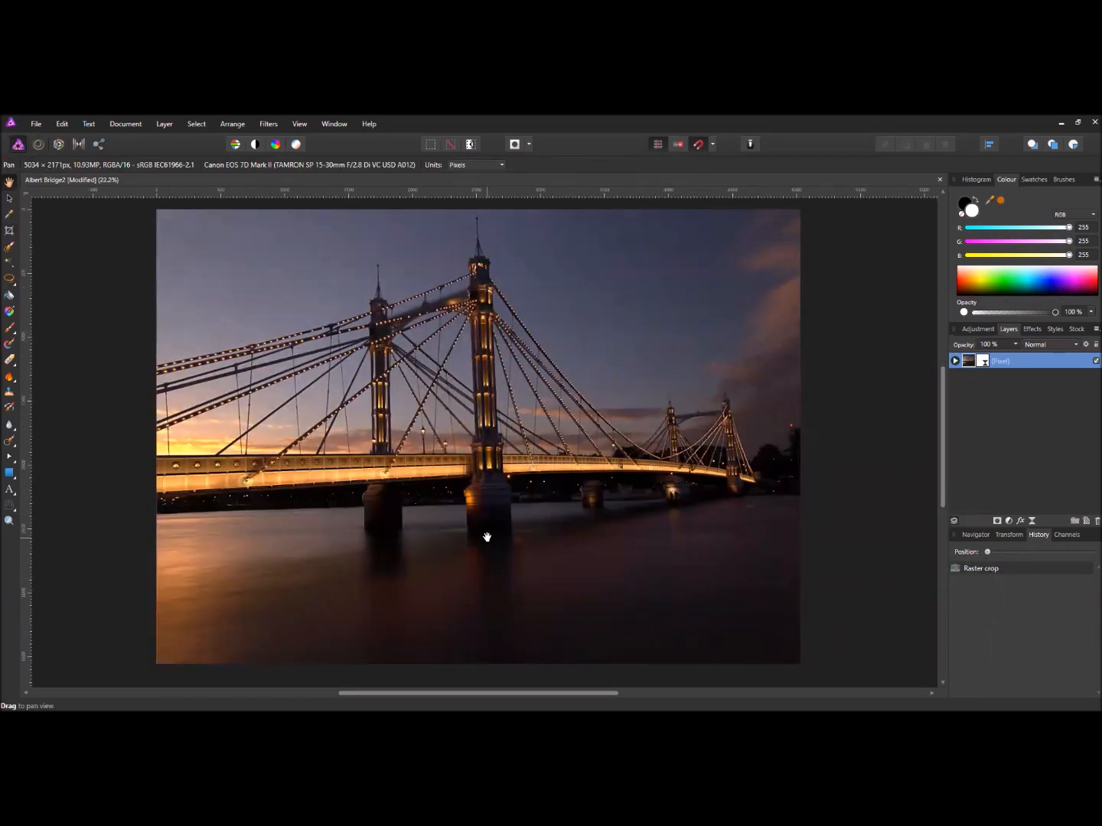
- Crop the photo to an A3-ratio frame positioned over the bridge towers
left_click(10, 231)
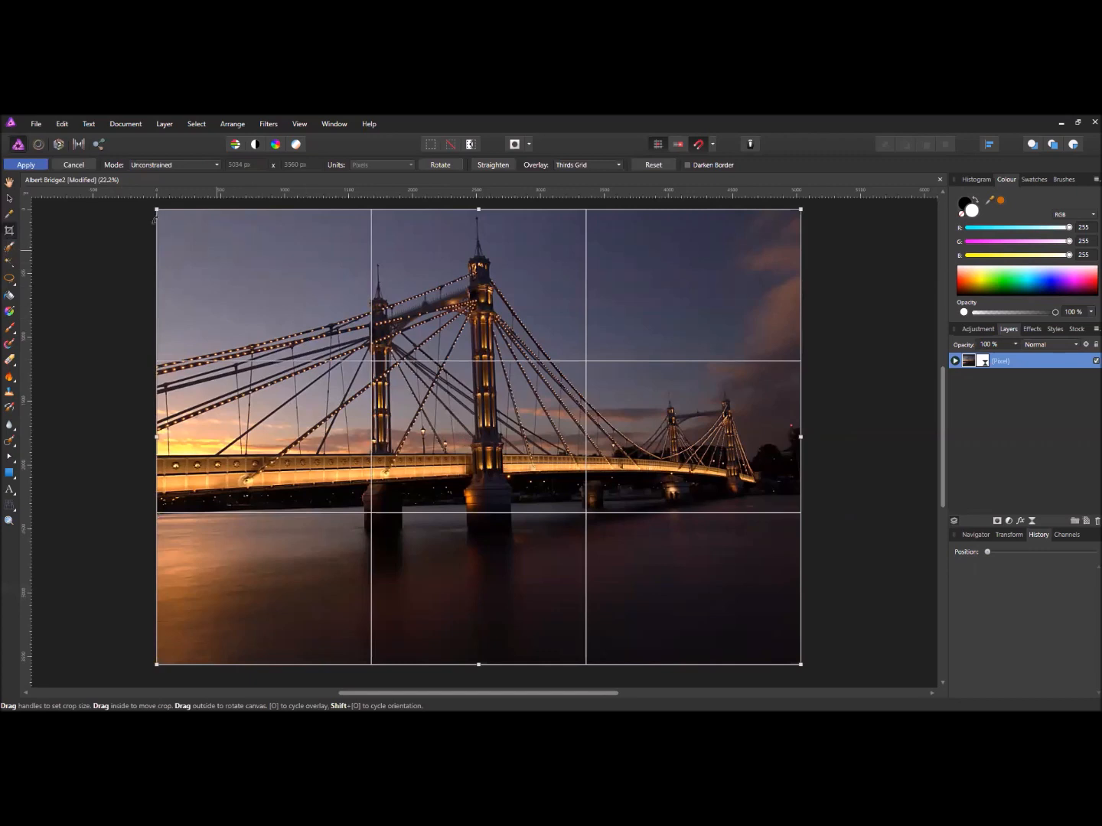
left_click(176, 165)
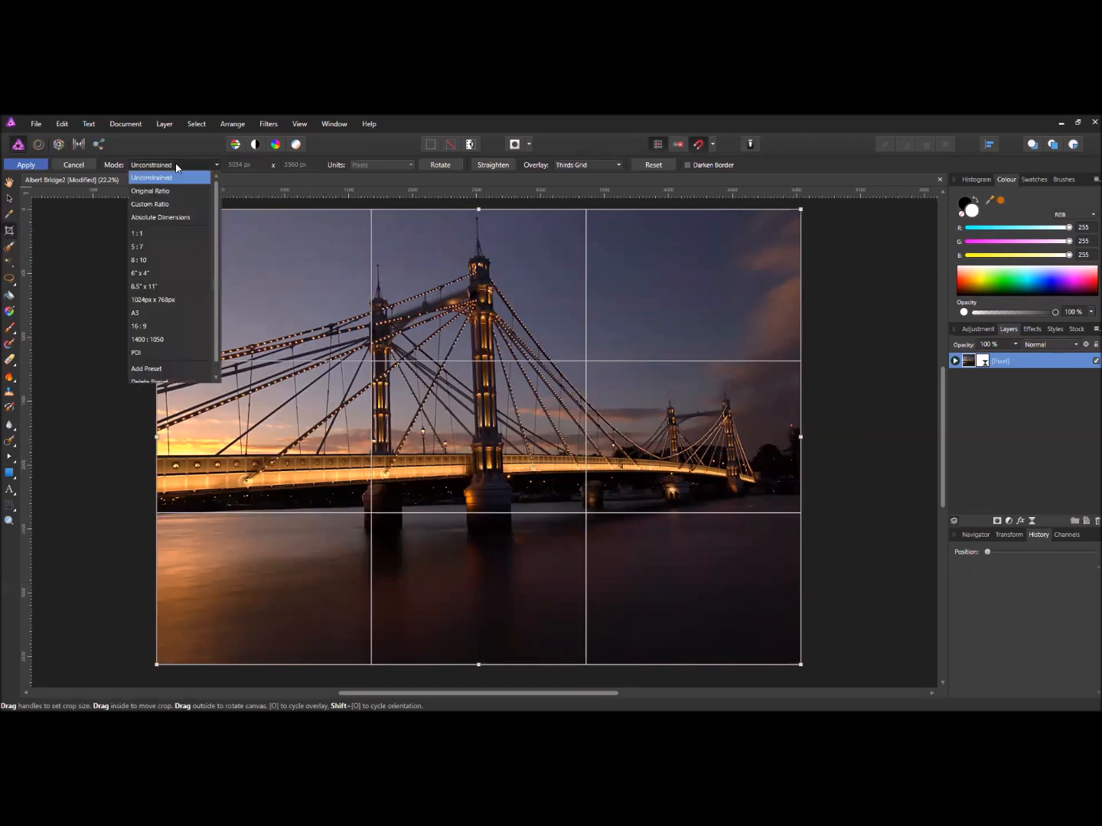
left_click(162, 312)
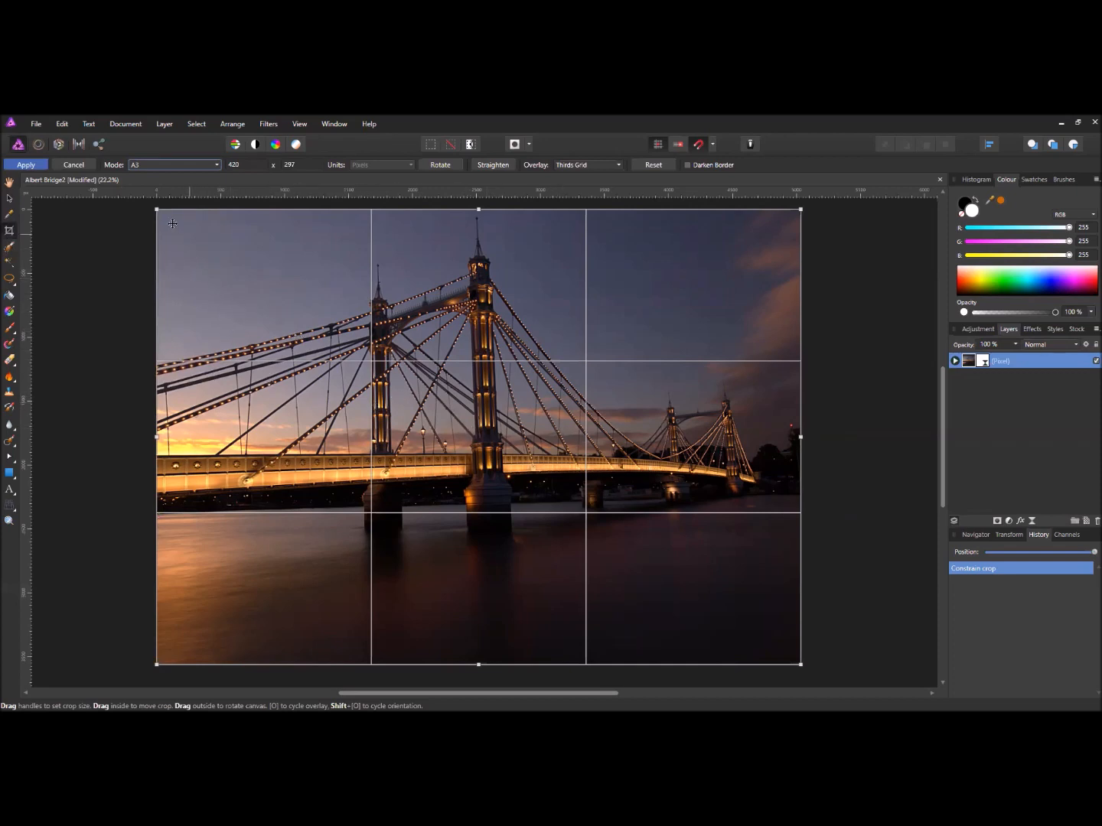
left_click_drag(155, 208, 410, 389)
left_click_drag(392, 575, 379, 618)
left_click_drag(438, 534, 313, 378)
left_click_drag(465, 521, 466, 551)
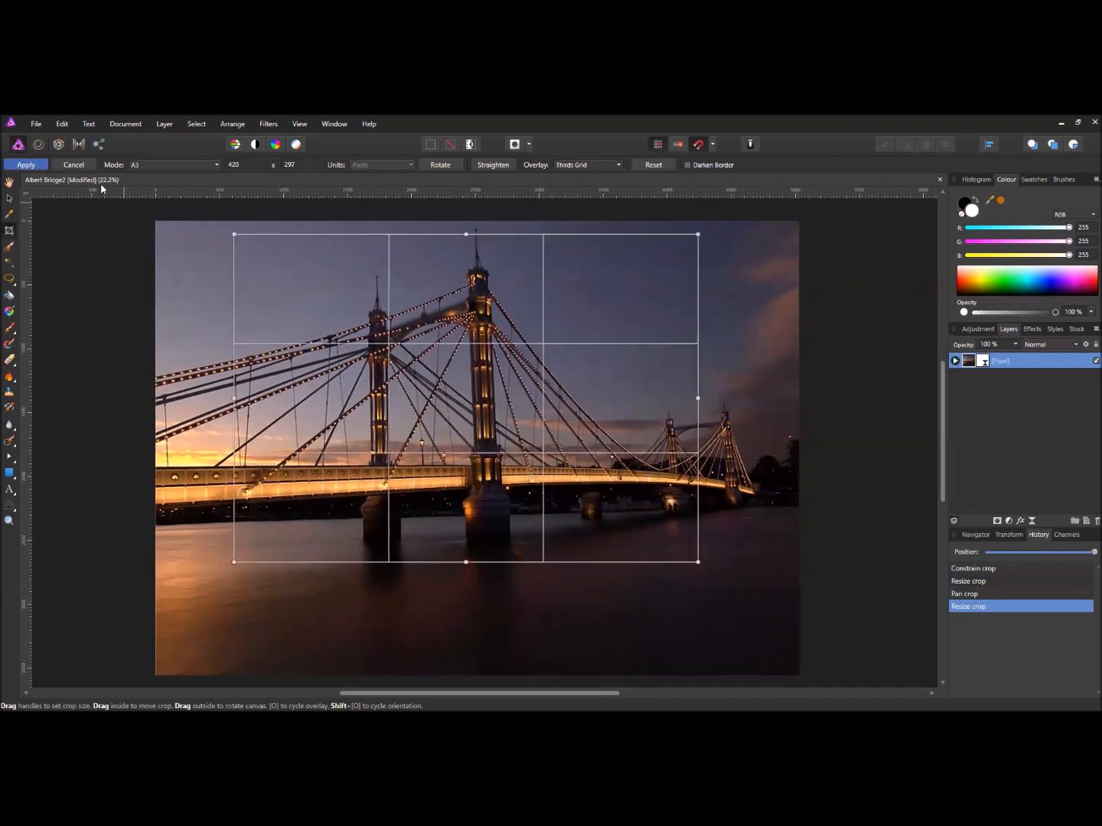
left_click(26, 165)
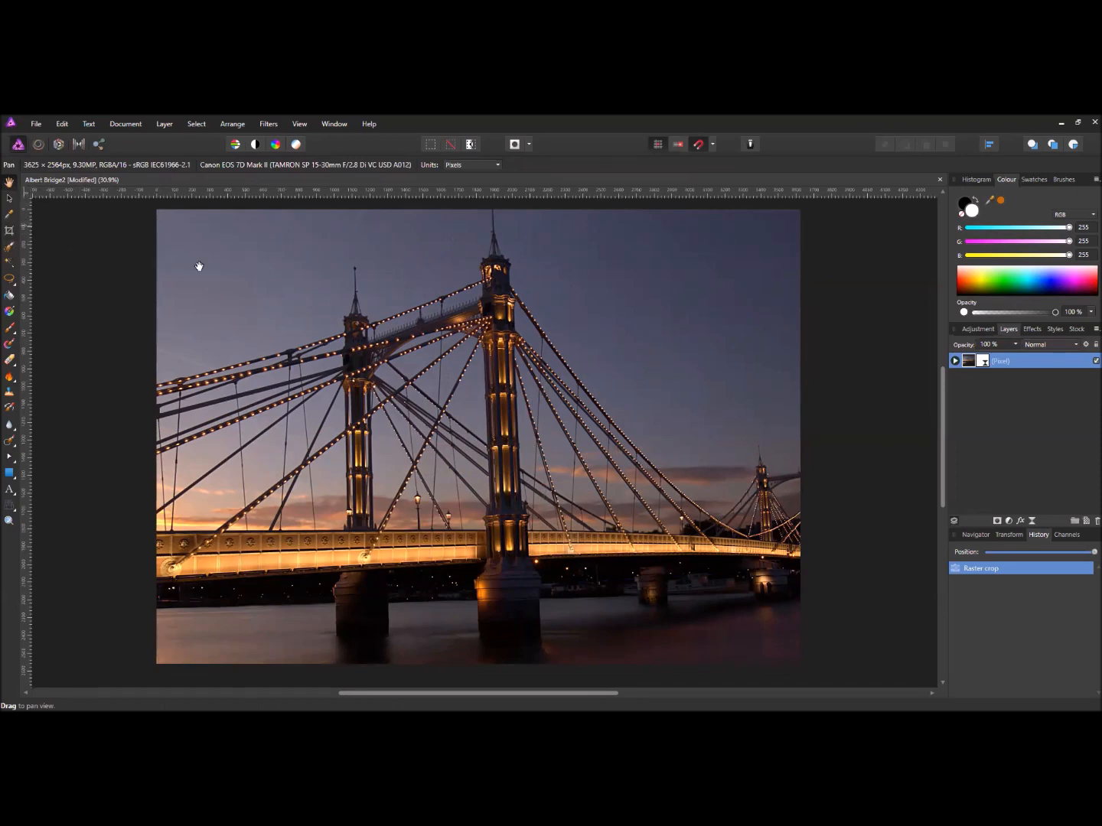
- Undo the A3 crop and start a new crop with a Custom Ratio of 1400 × 1050
left_click(988, 552)
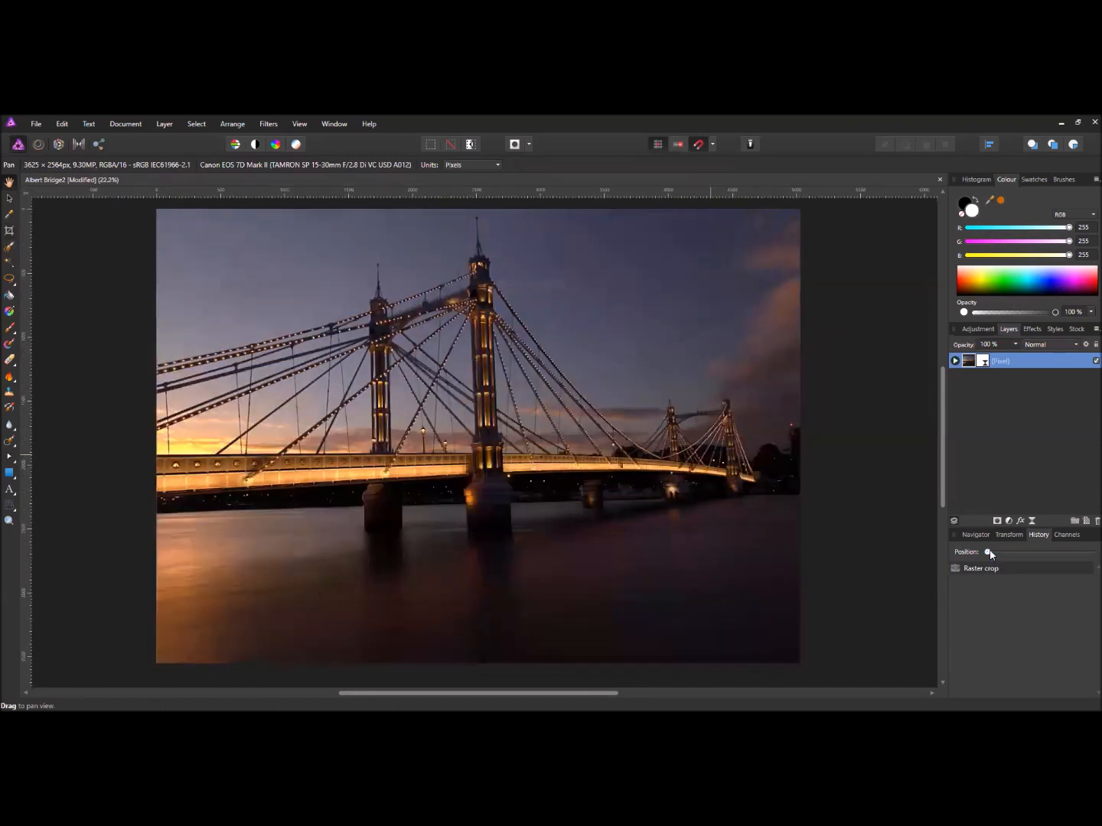
left_click(9, 231)
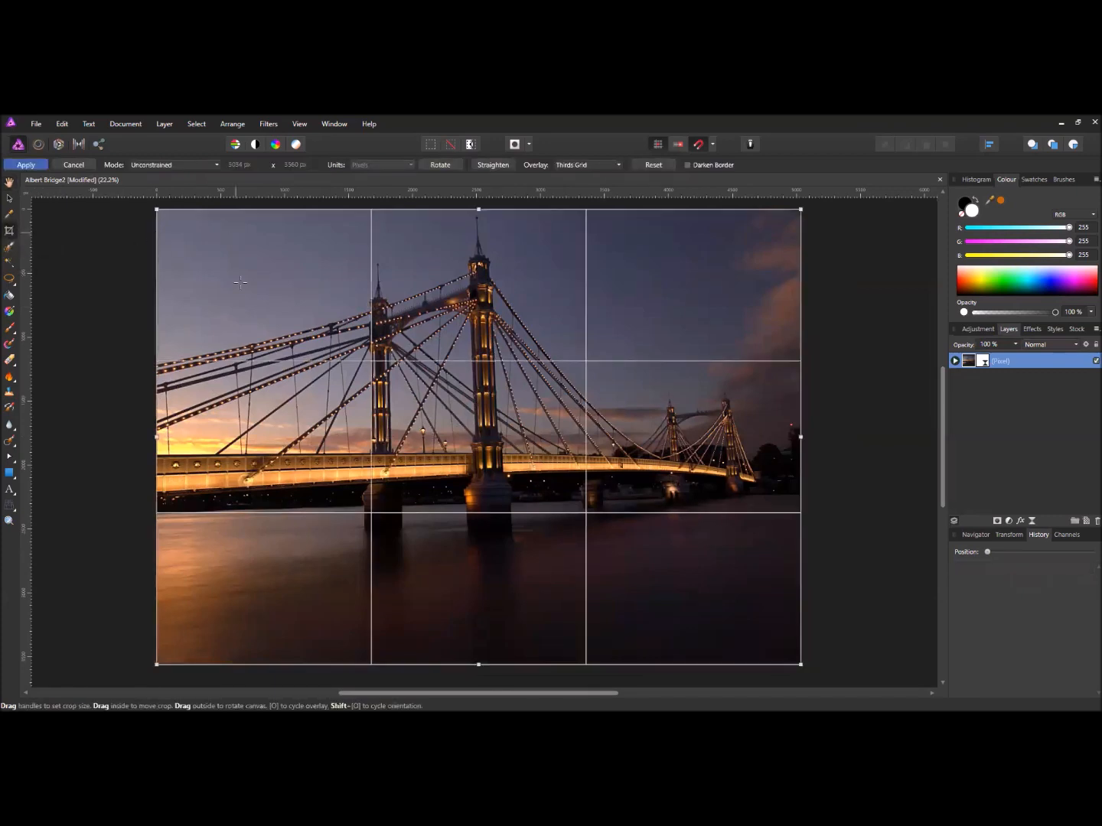
left_click(197, 165)
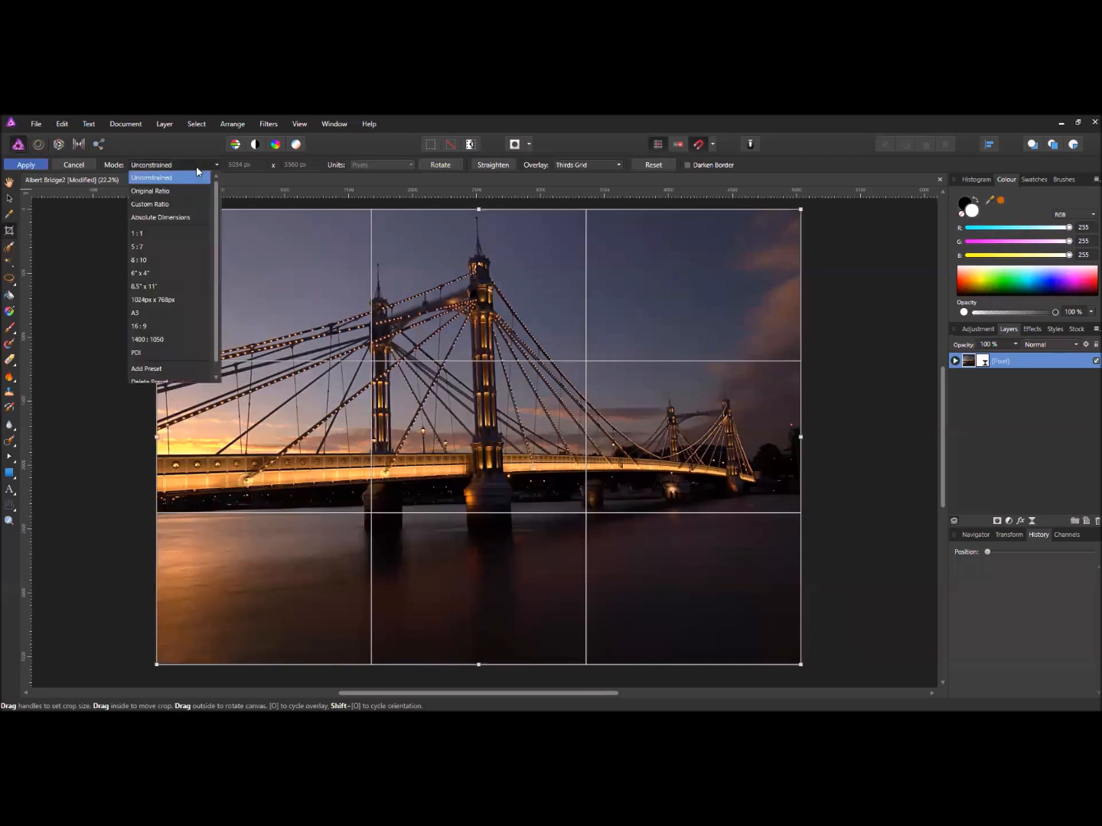
left_click(163, 205)
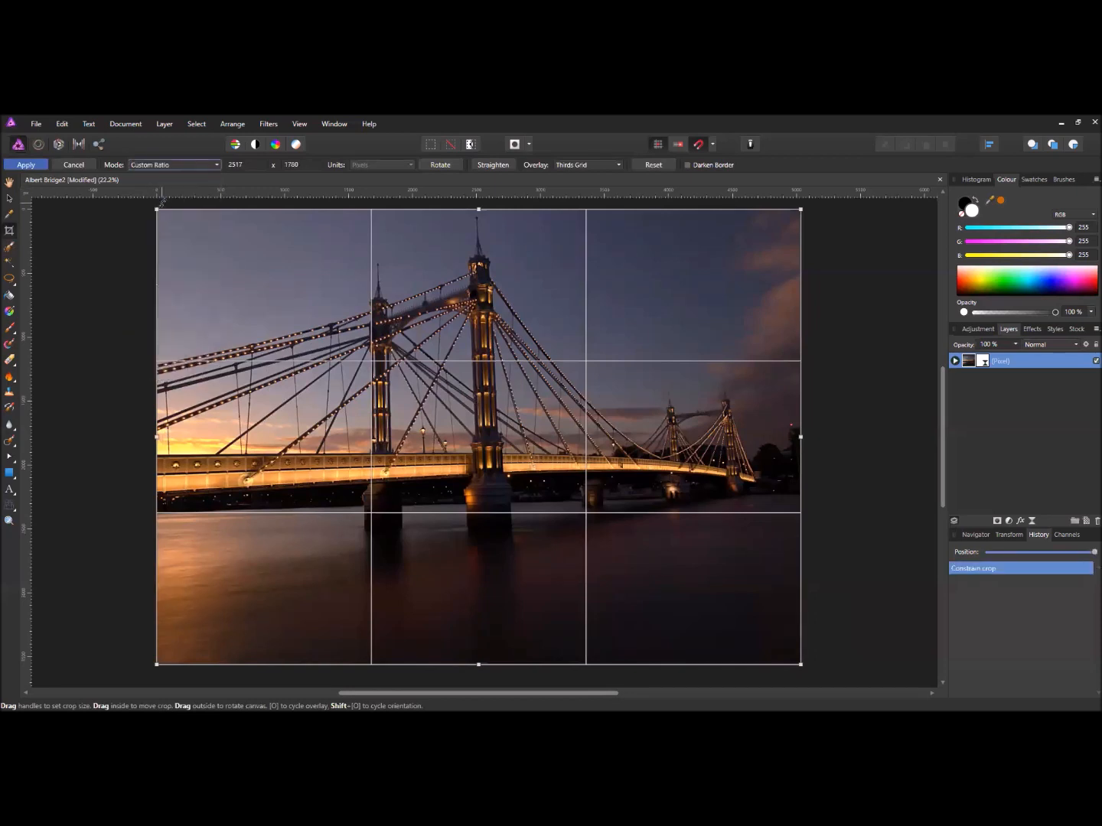
left_click(249, 166)
left_click(305, 164)
type("1")
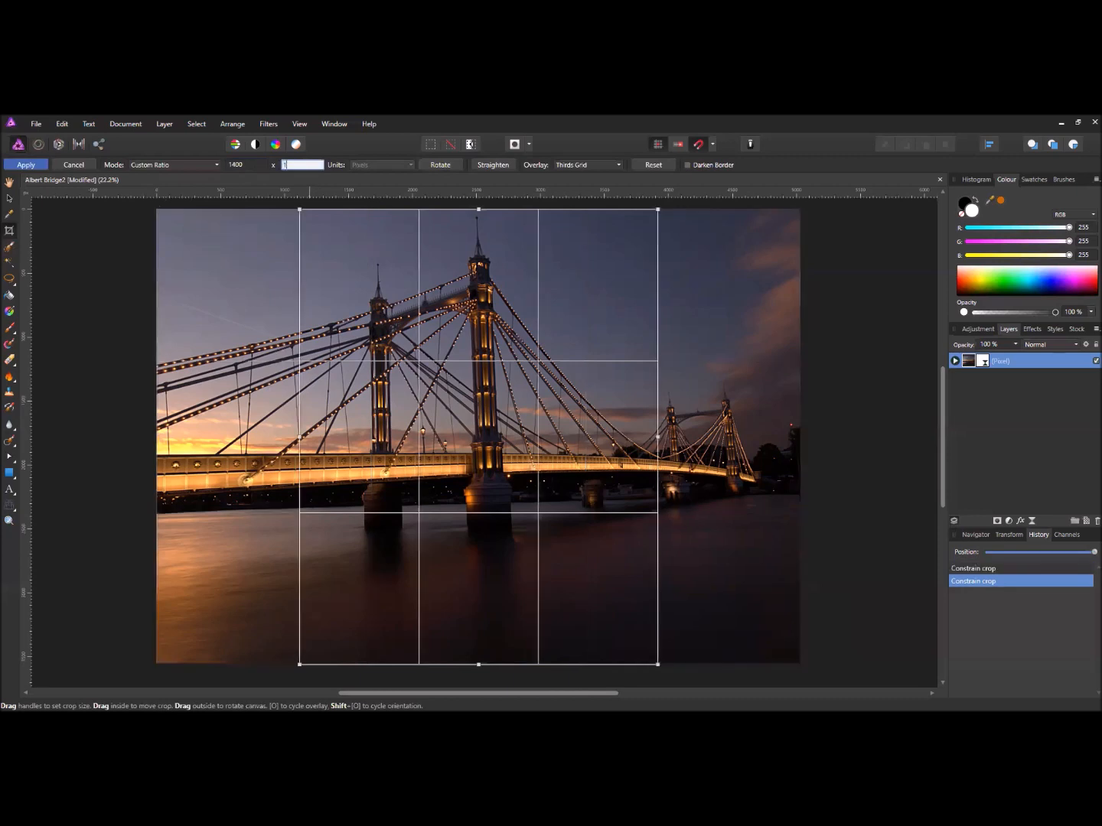
type("050")
left_click(175, 164)
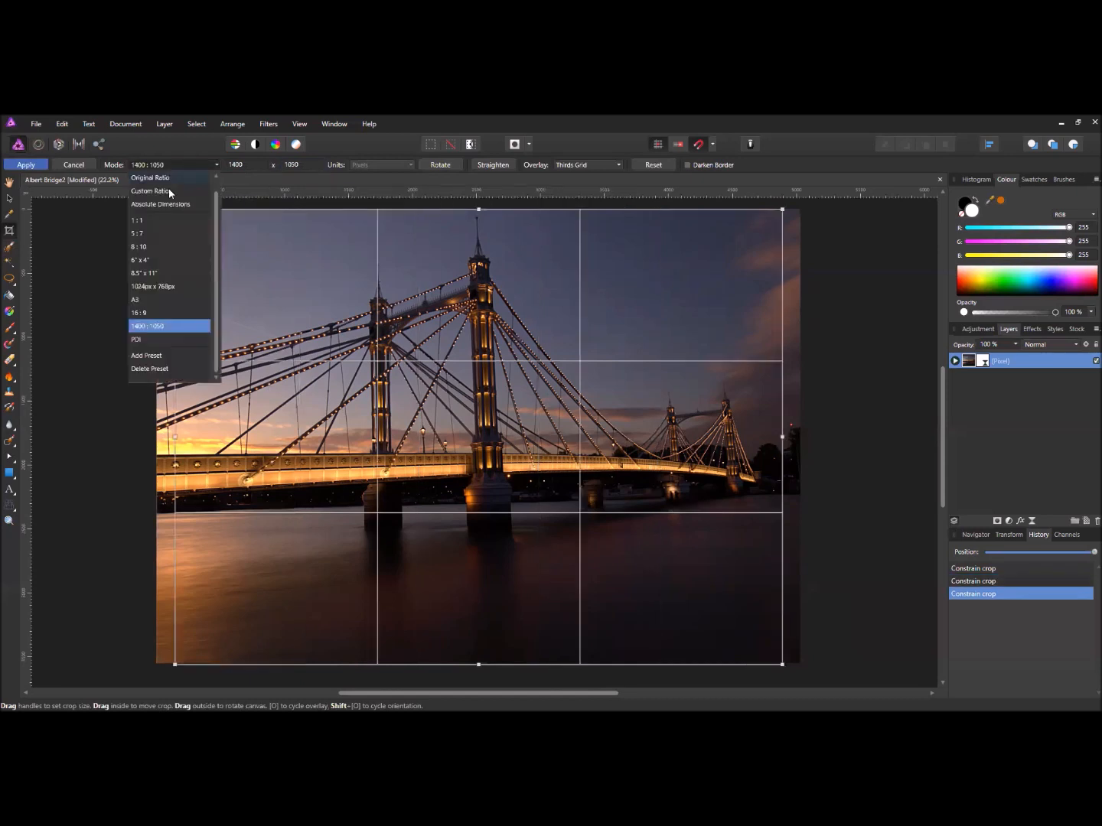
- Save the 1400:1050 crop ratio as a new preset named 'PDI ratio'
left_click(164, 357)
left_click(568, 407)
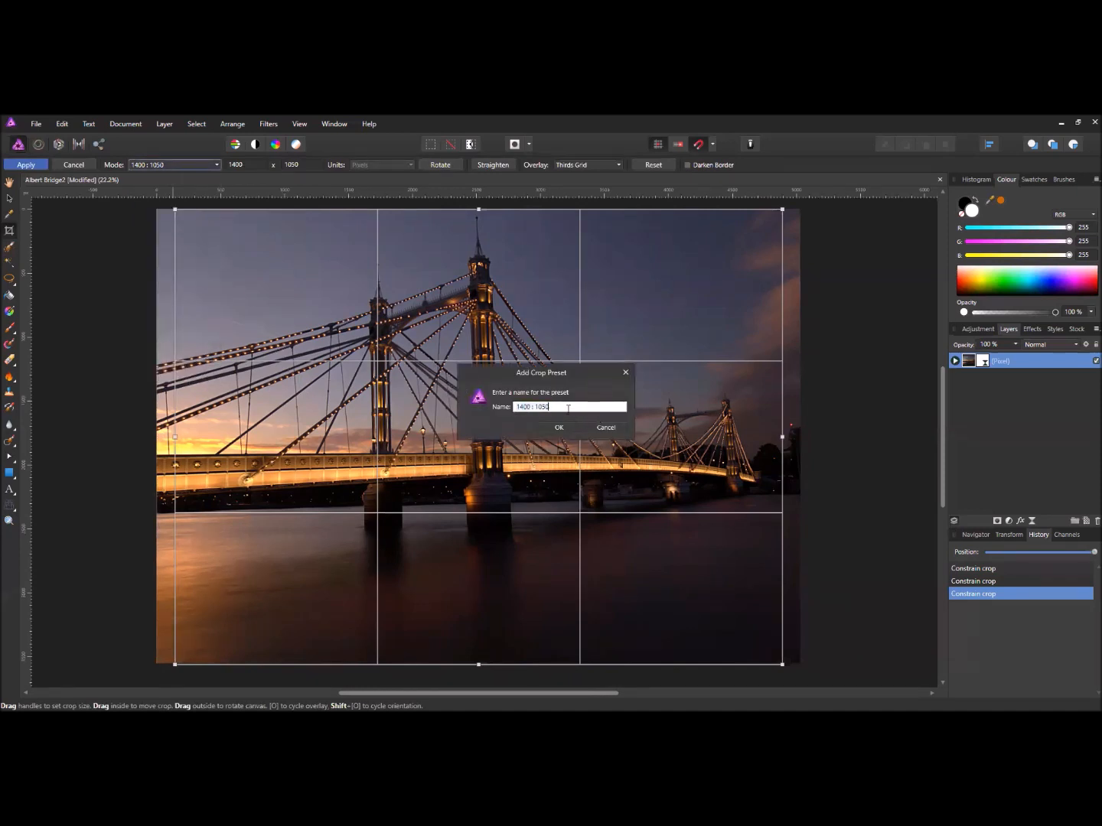
left_click_drag(561, 406, 490, 411)
type("PDI ratio")
left_click(561, 428)
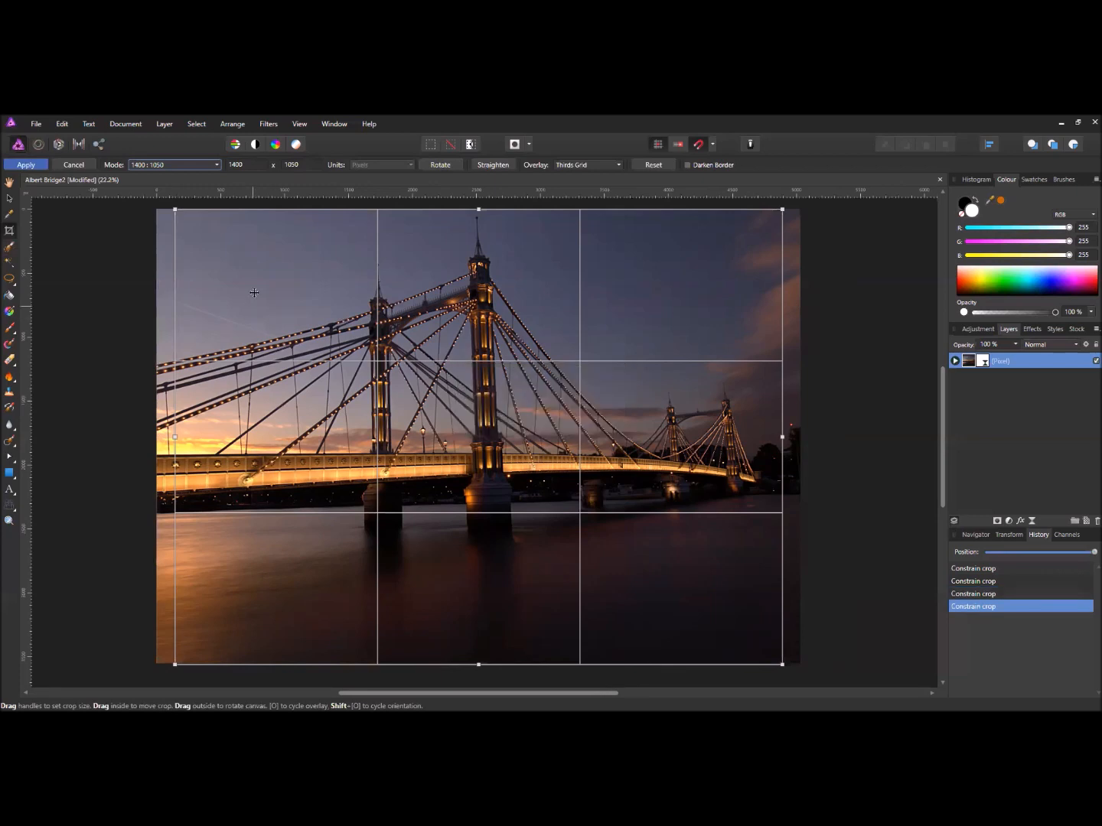
- Select the PDI ratio preset and apply the crop
left_click(185, 167)
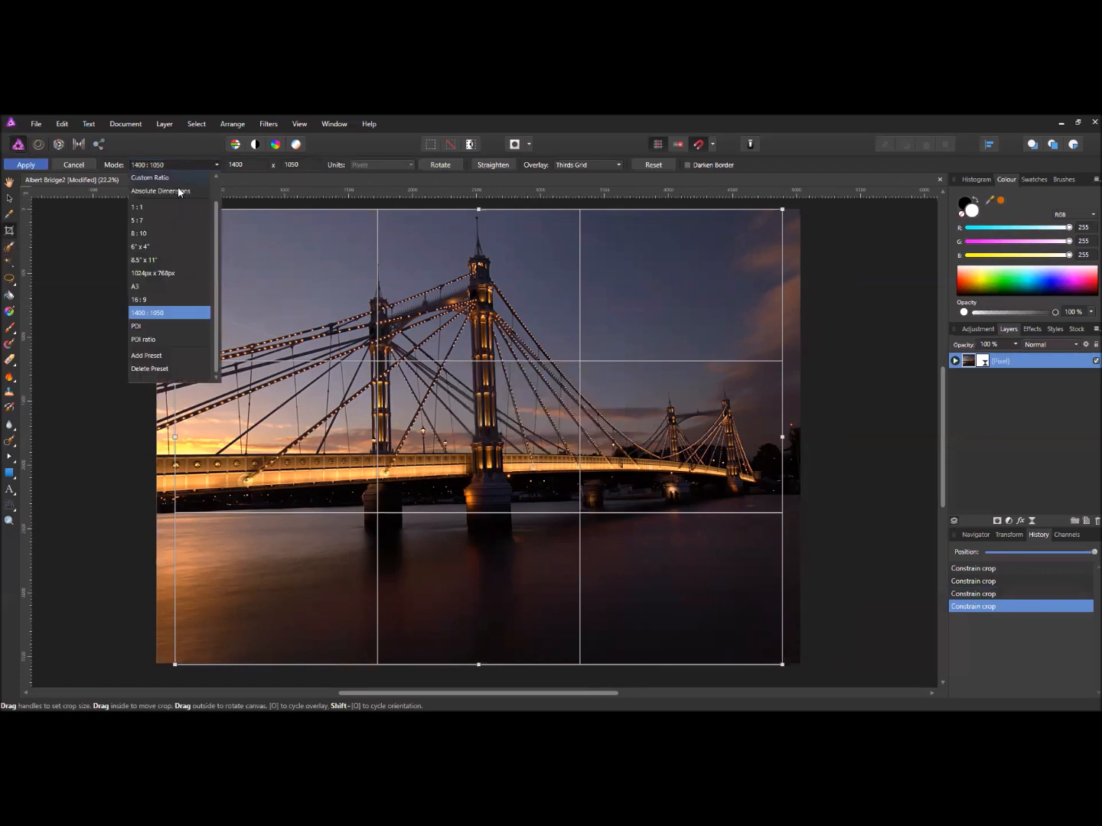
left_click(161, 339)
scroll(554, 361, "down", 1)
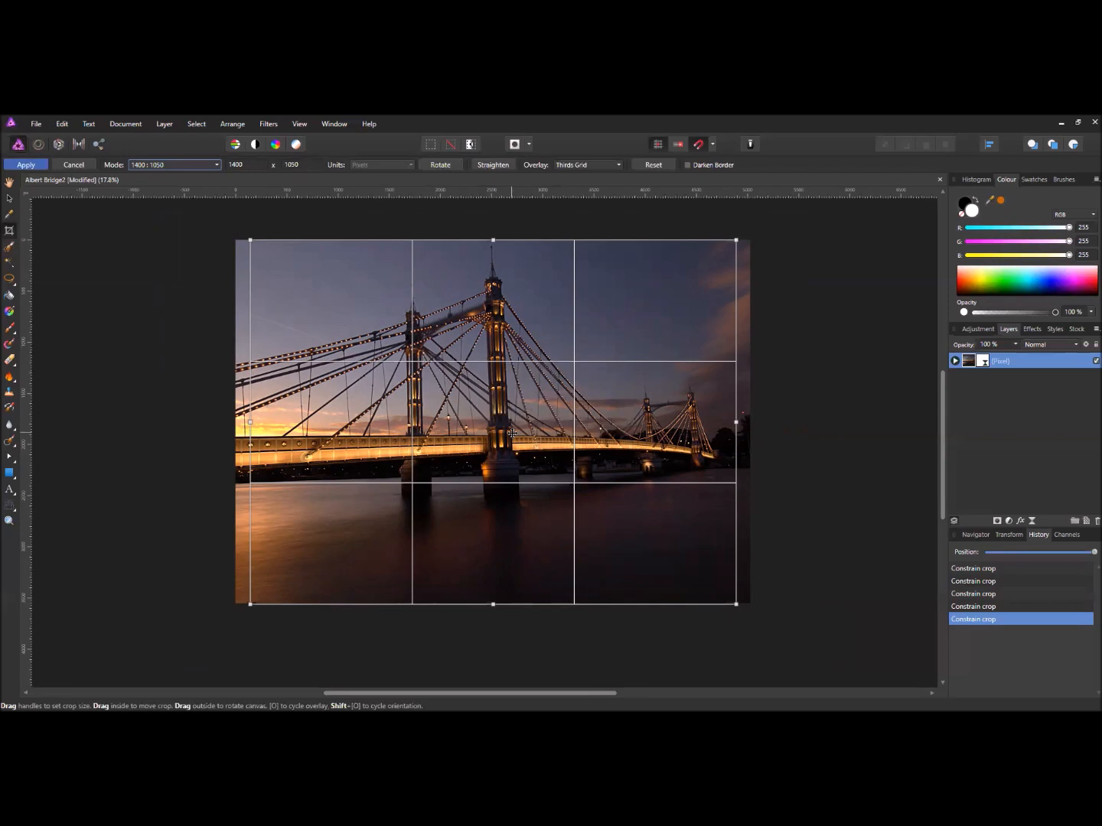
left_click(39, 165)
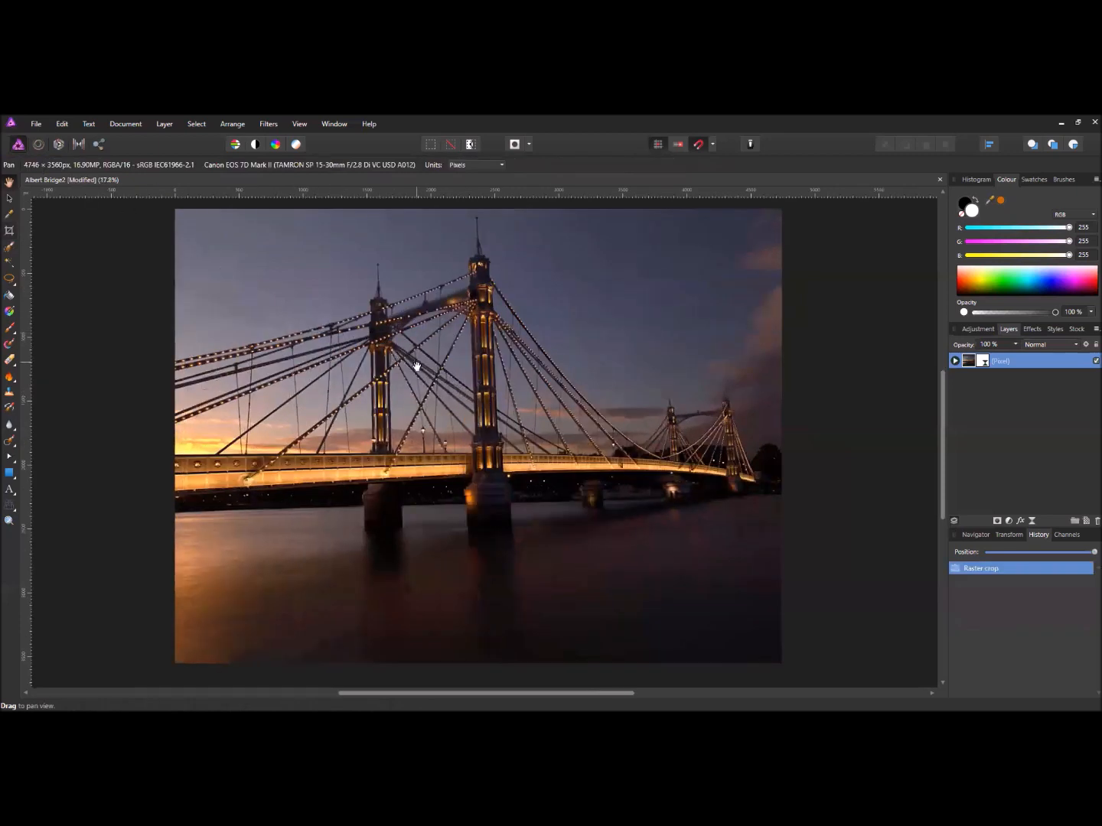
- Drag the History position slider back to undo the PDI crop, then pan around the photo
scroll(417, 366, "down", 2)
left_click_drag(477, 417, 500, 426)
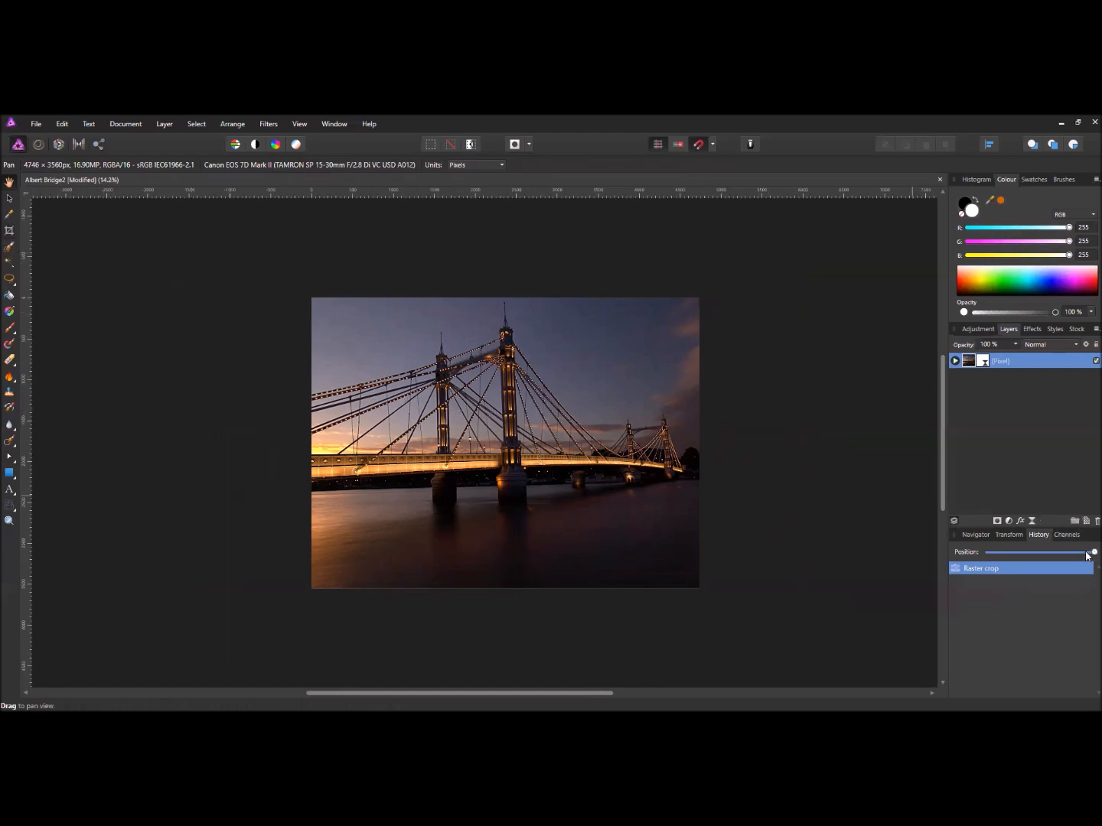
left_click_drag(1092, 552, 987, 552)
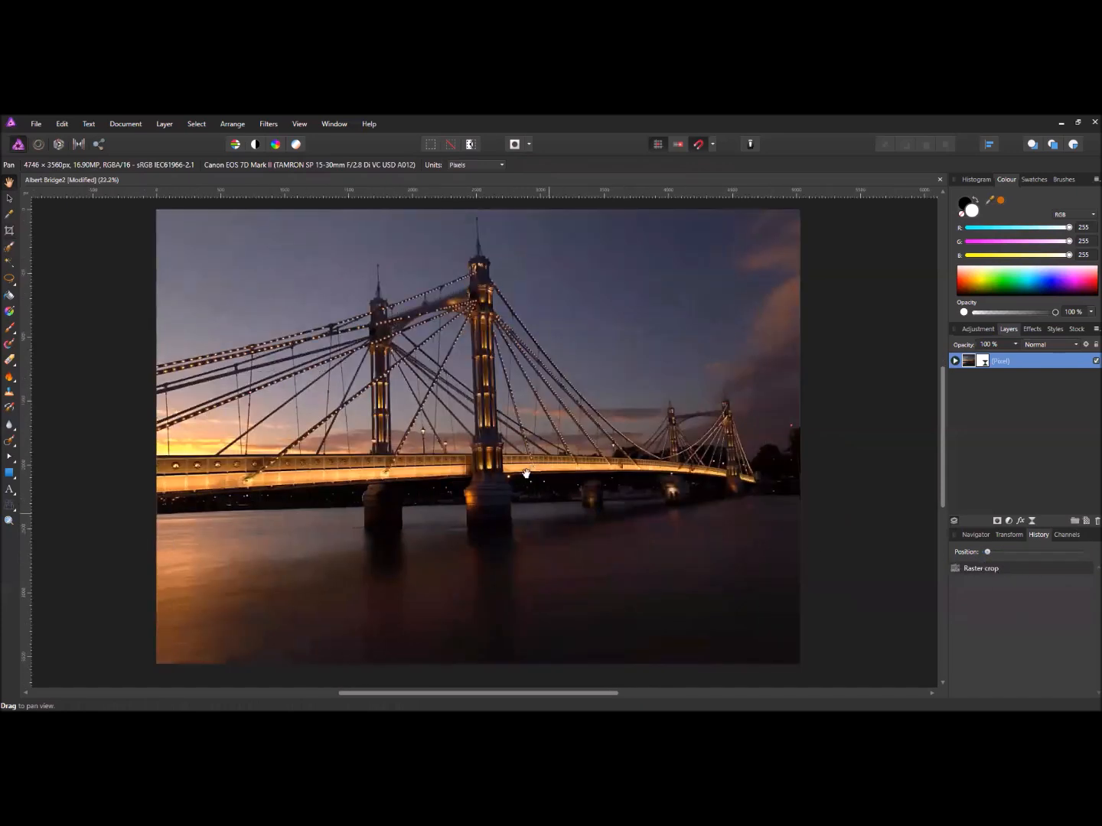
left_click_drag(495, 441, 486, 446)
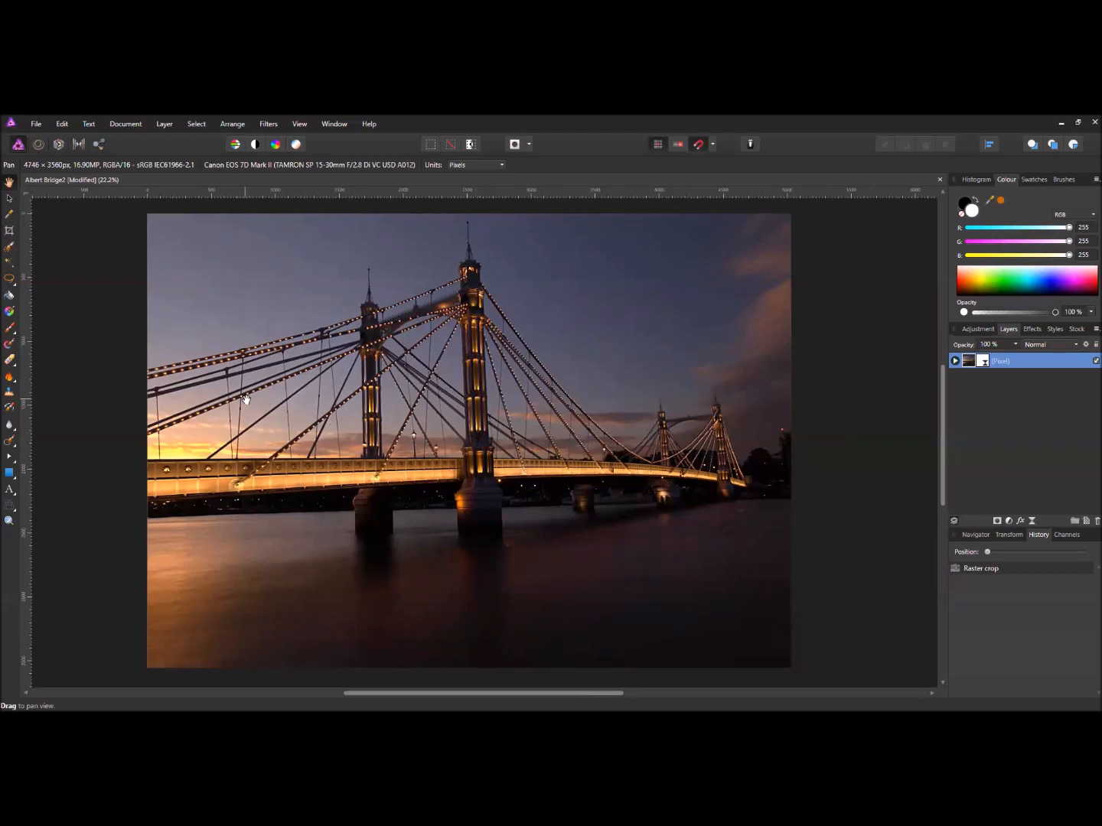
left_click_drag(402, 407, 419, 406)
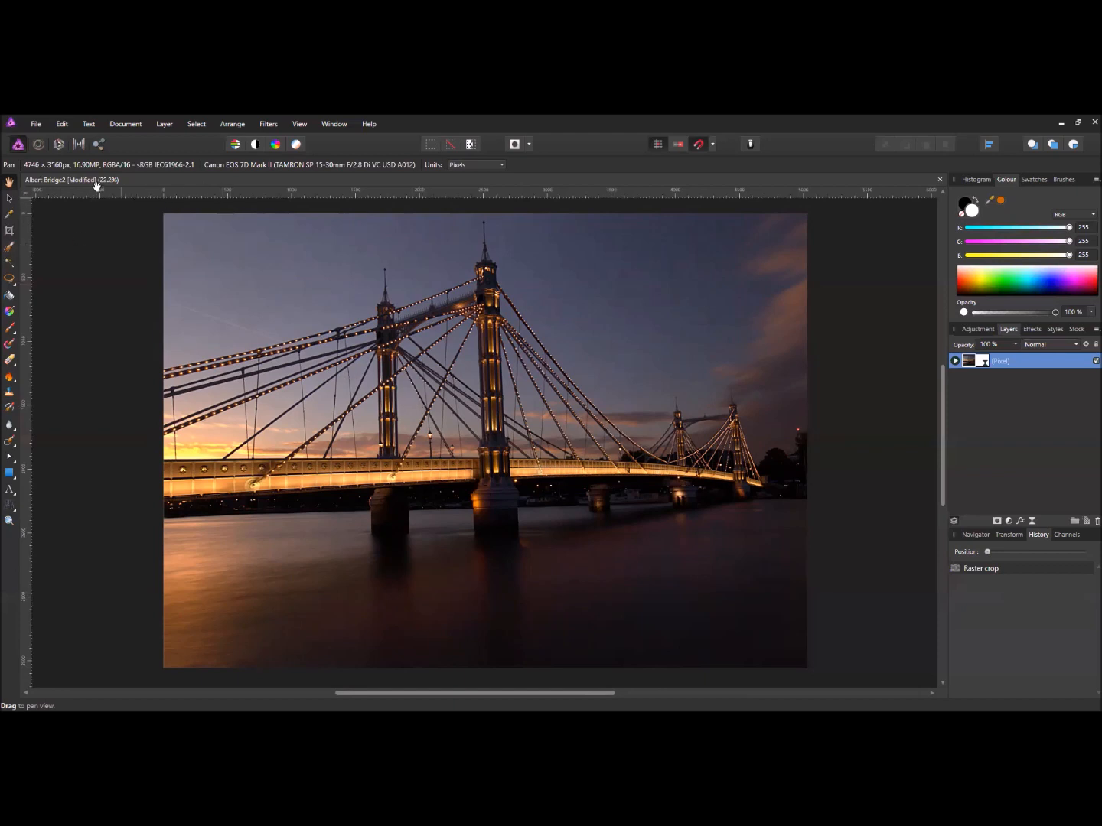
- Set the JPEG export width to 1400 px, giving a 990 px height
left_click(37, 125)
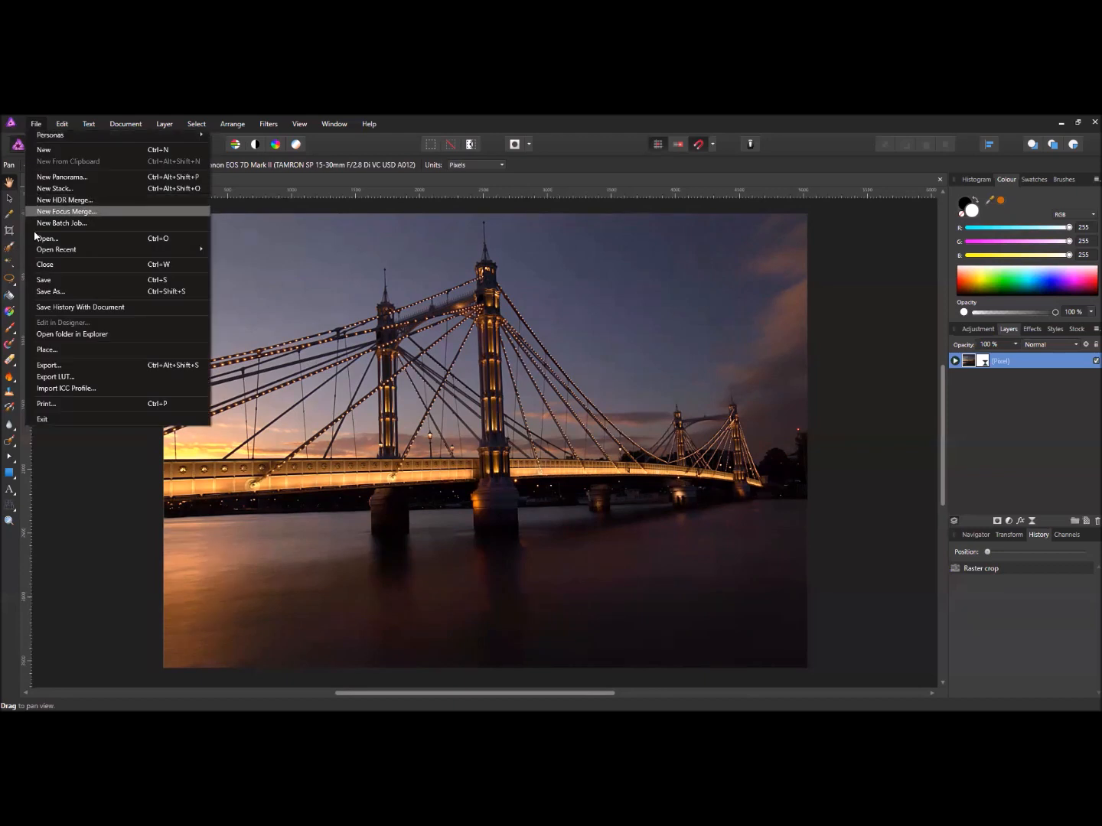
left_click(67, 365)
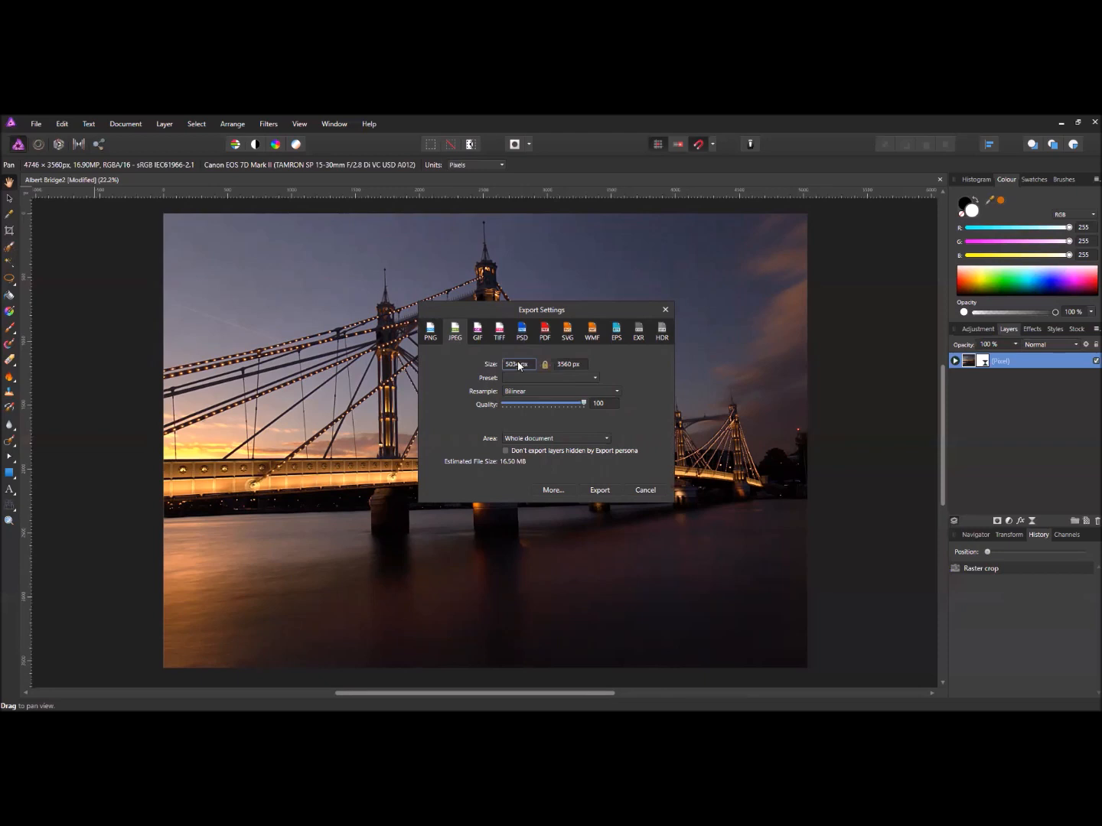
left_click(517, 369)
type("1400")
left_click(581, 365)
left_click(581, 365)
- Test lower JPEG quality settings of 75 and 95 with the Quality slider
left_click(584, 403)
left_click_drag(582, 405, 550, 406)
left_click_drag(549, 404, 586, 403)
- Keep sRGB IEC61966-2.1 as the export ICC profile and continue to the Export save location
left_click(555, 494)
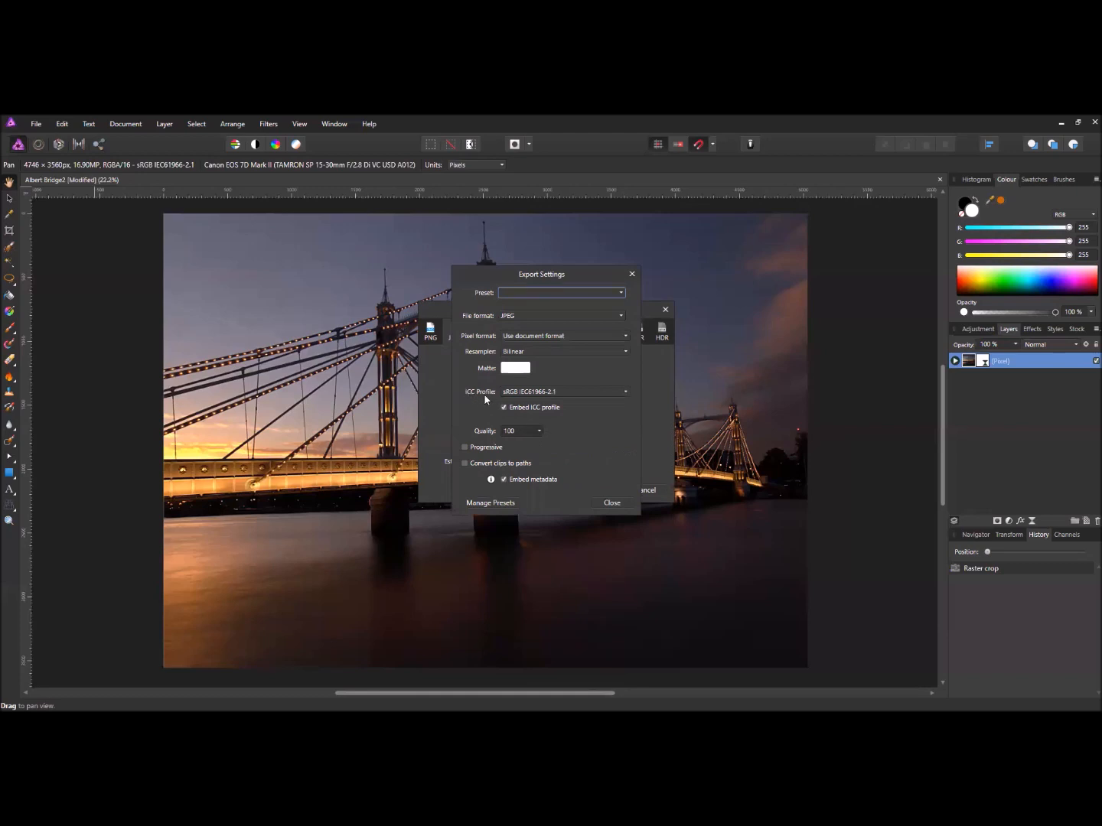
left_click(574, 390)
scroll(620, 459, "up", 2)
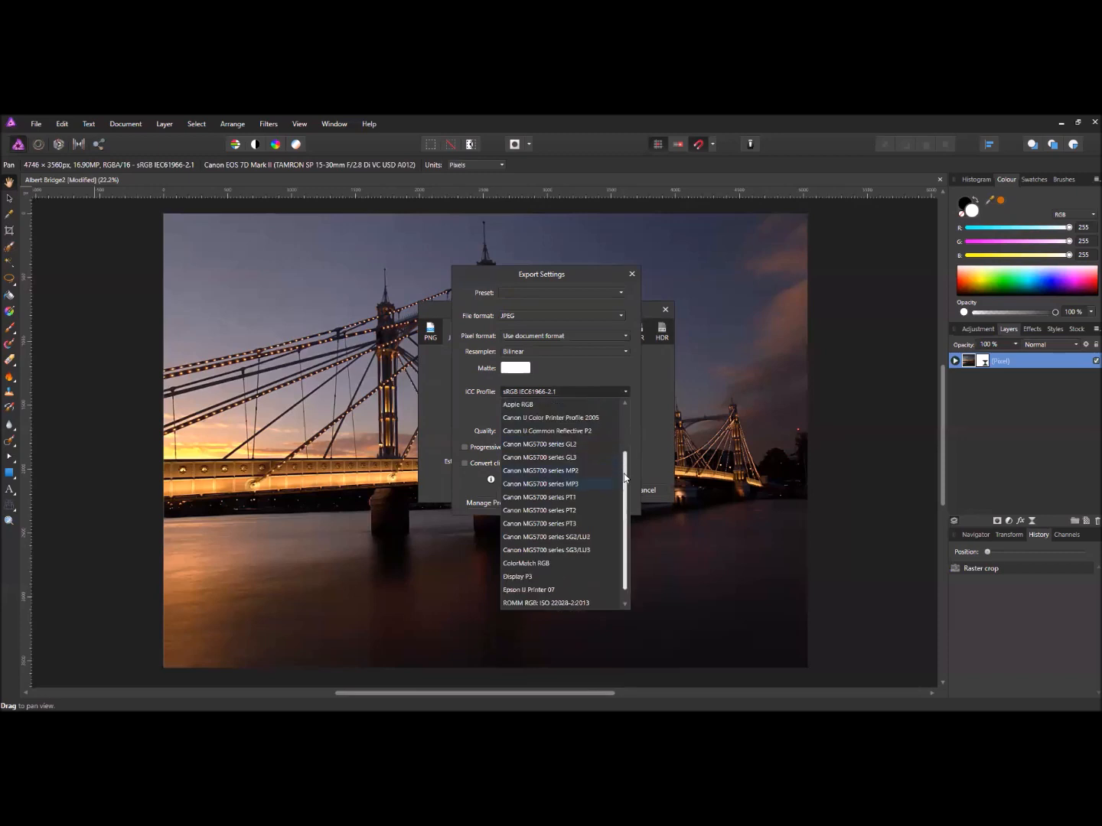
scroll(629, 474, "down", 2)
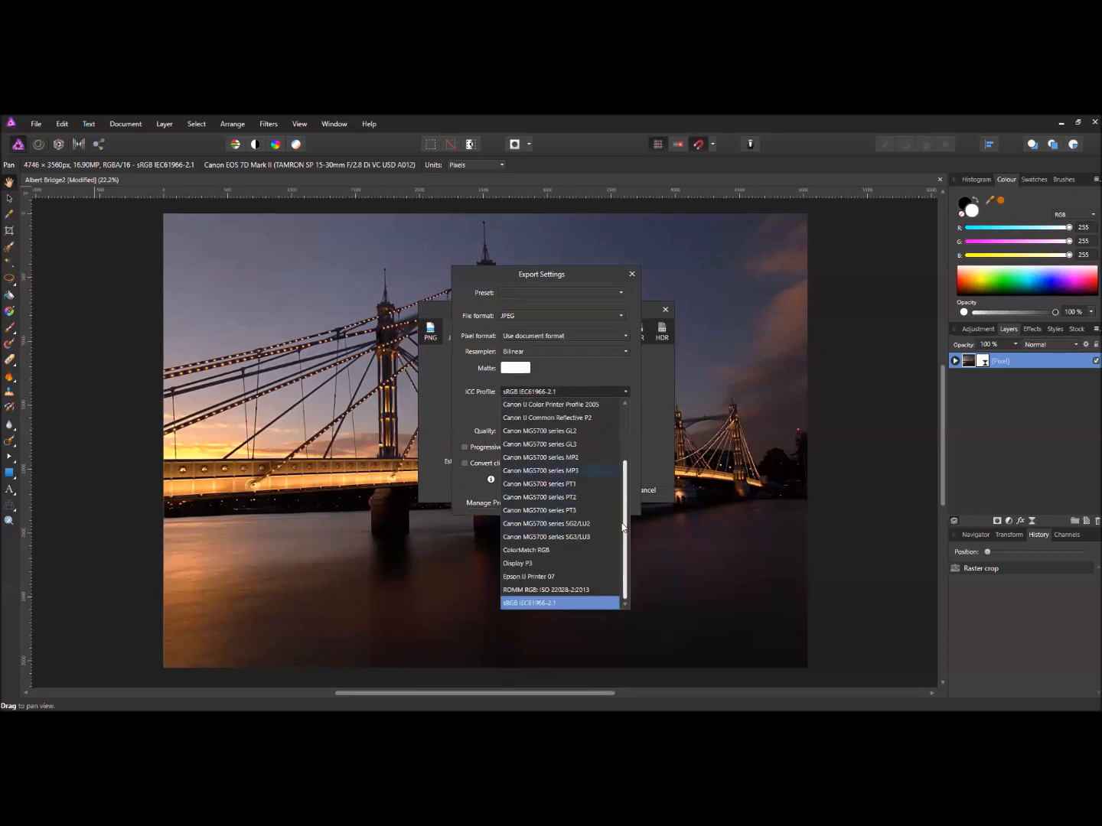
left_click(539, 603)
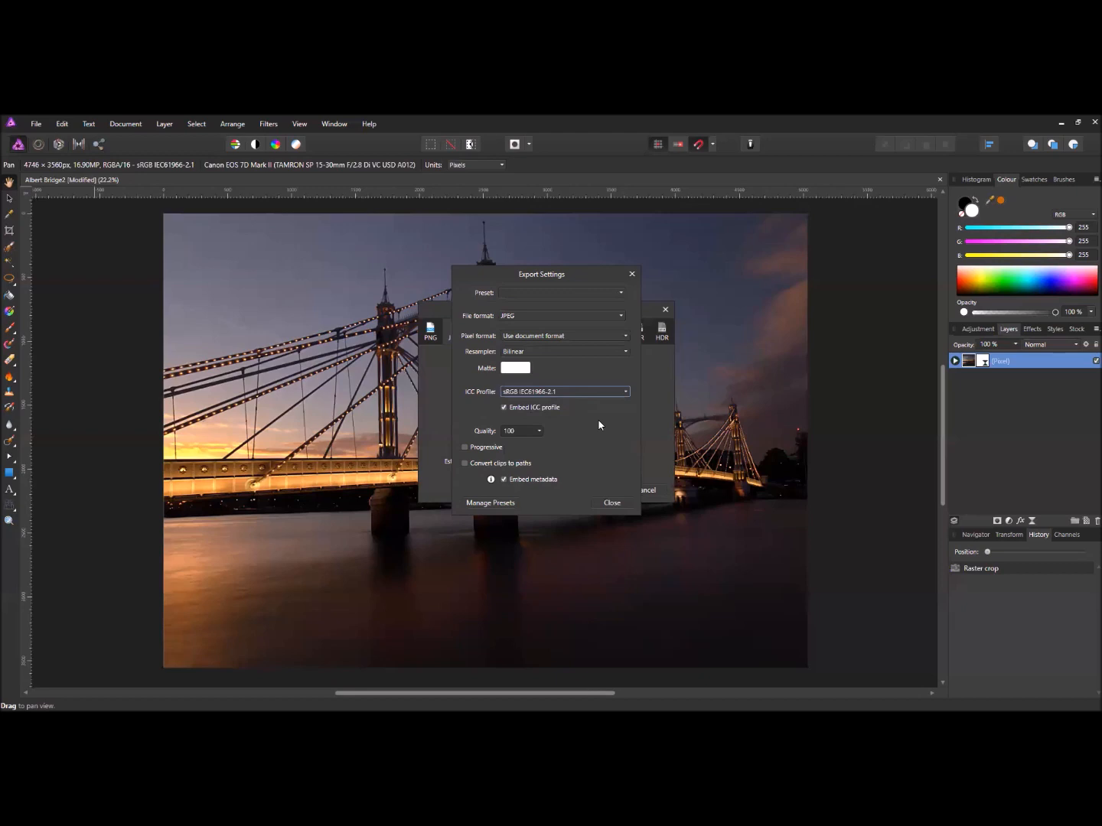
left_click(610, 502)
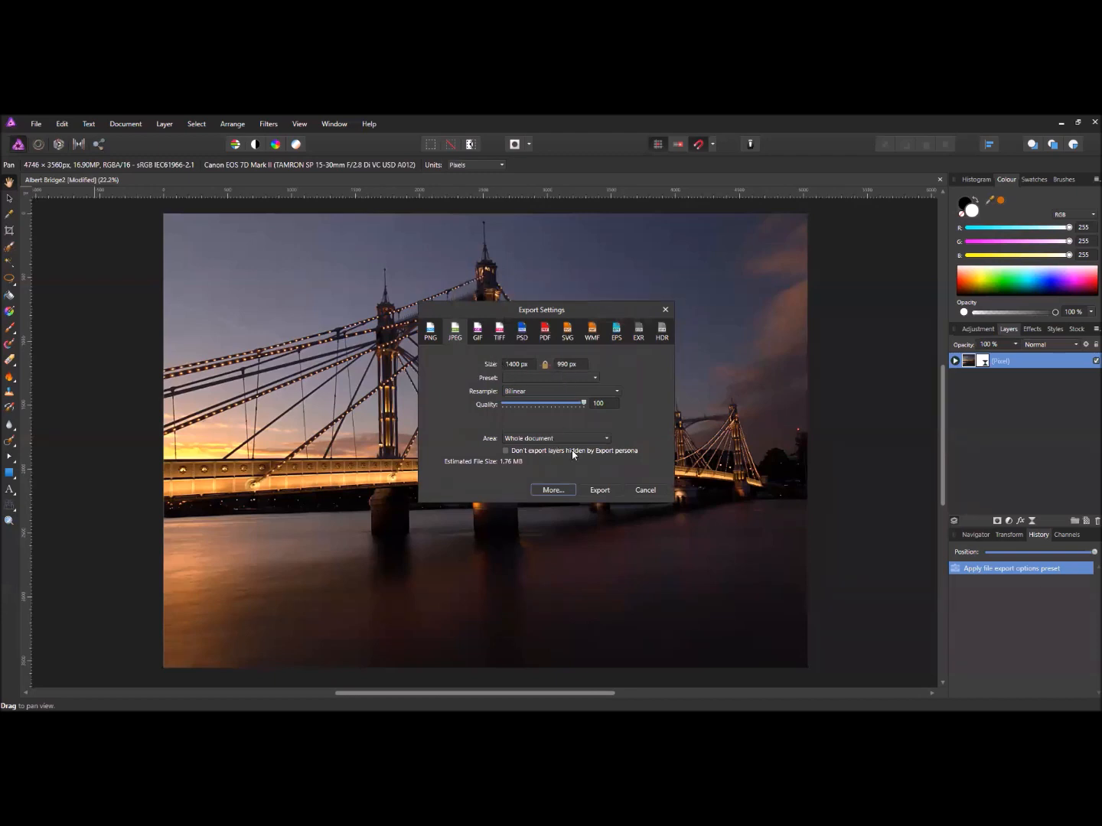
left_click(605, 492)
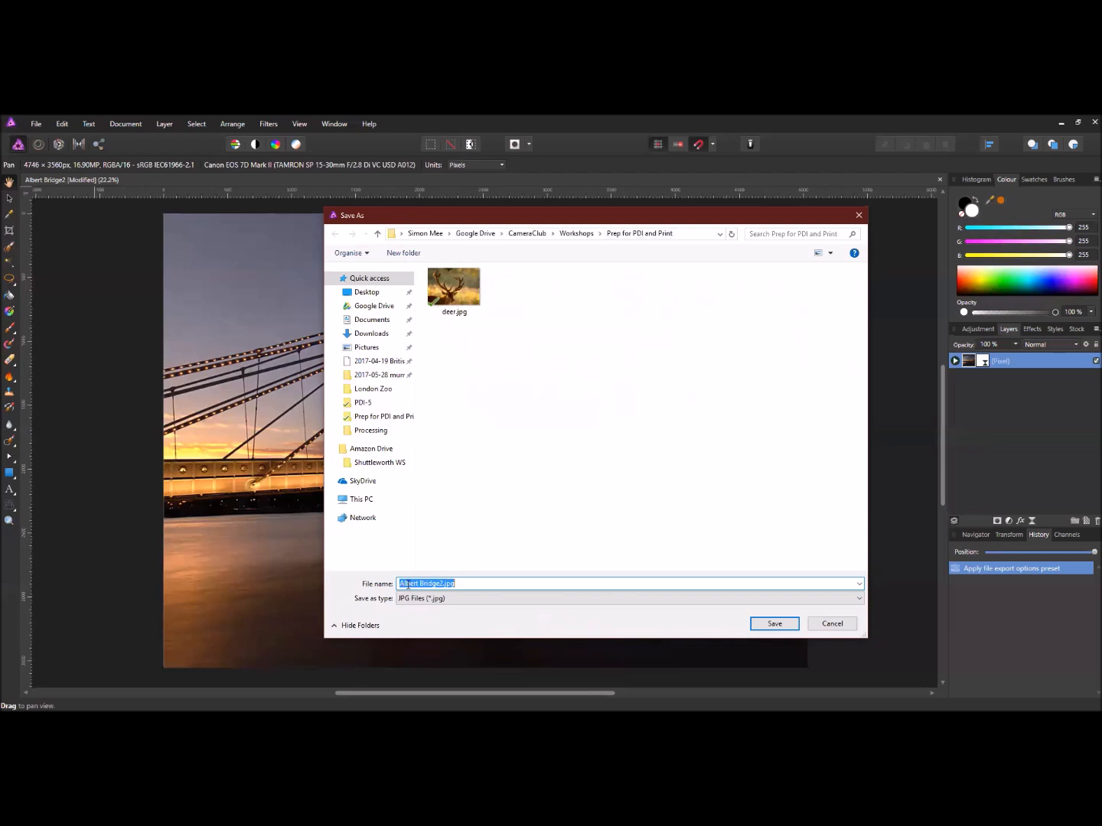
key("End")
- Save the JPEG as Albert Bridge2.jpg, then start a second export and cancel it
left_click(774, 623)
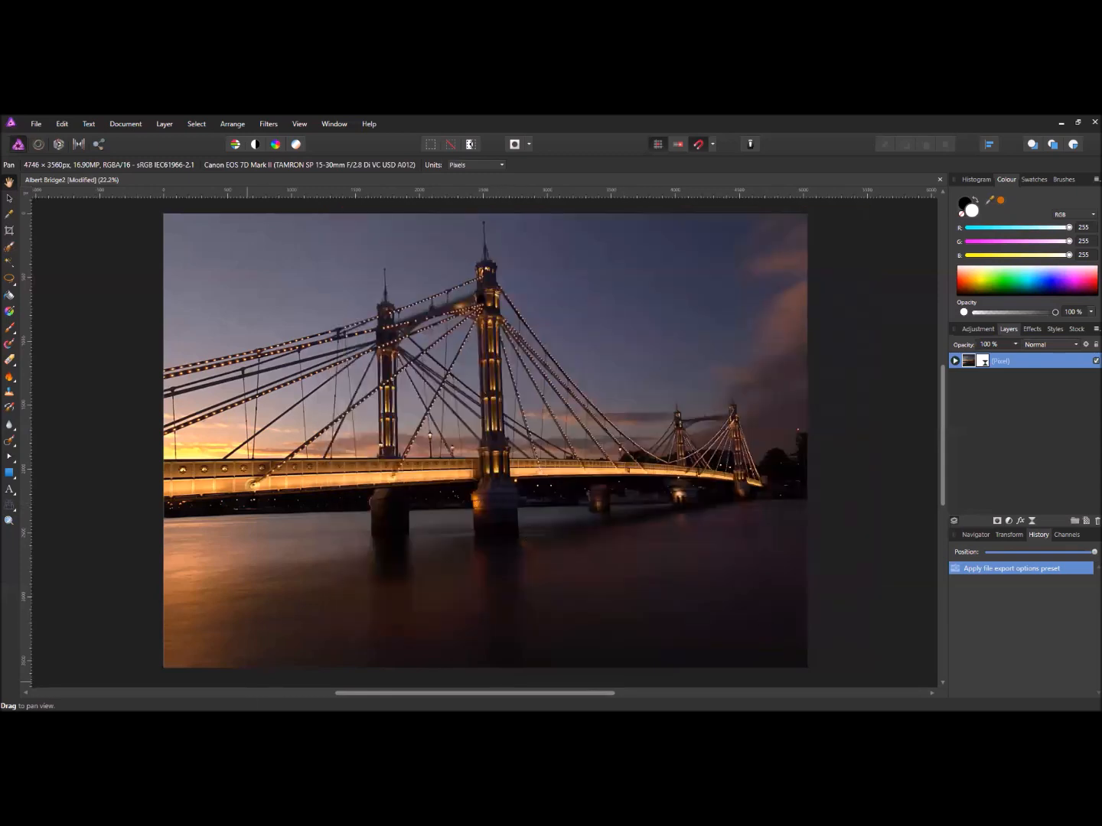
left_click(35, 123)
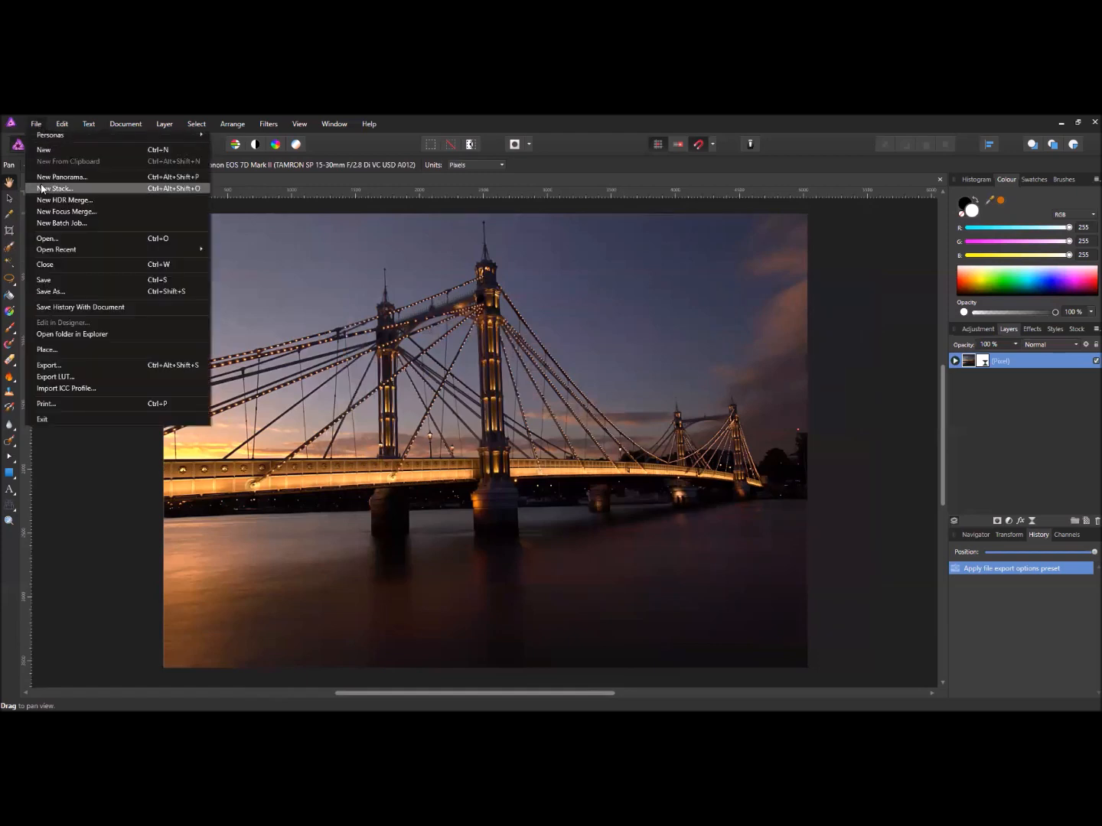
left_click(89, 367)
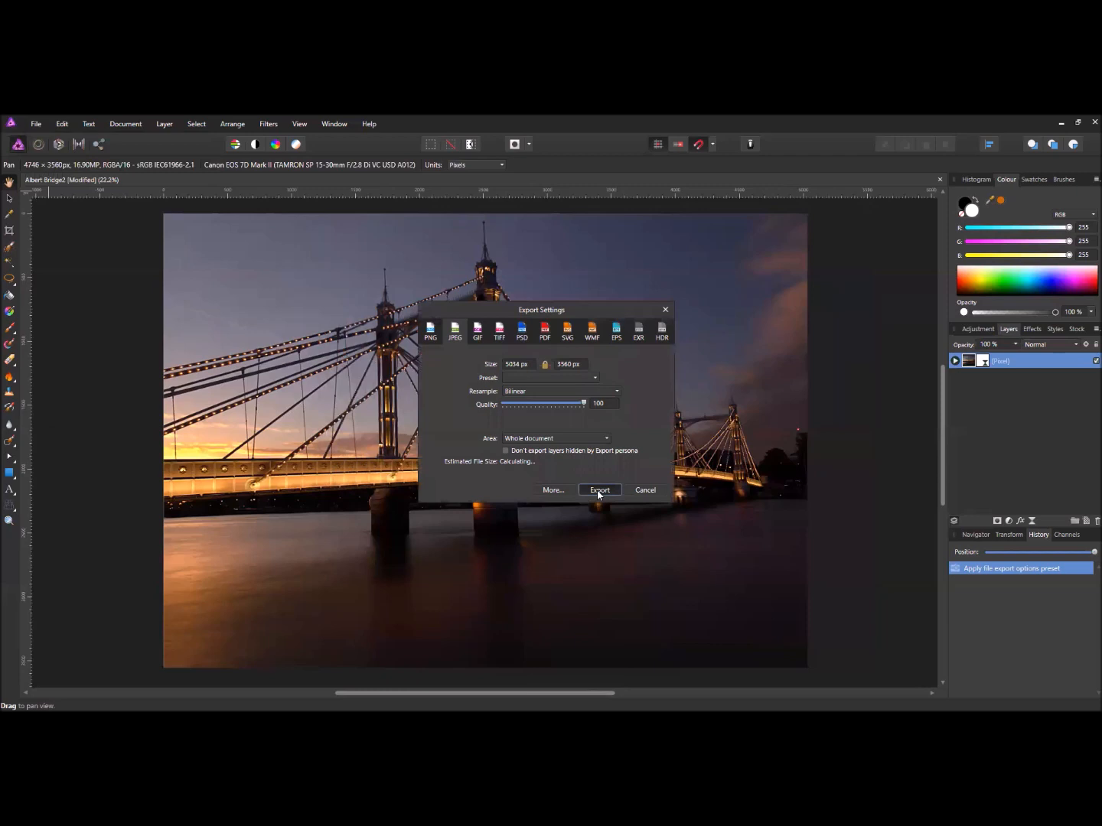
left_click(599, 491)
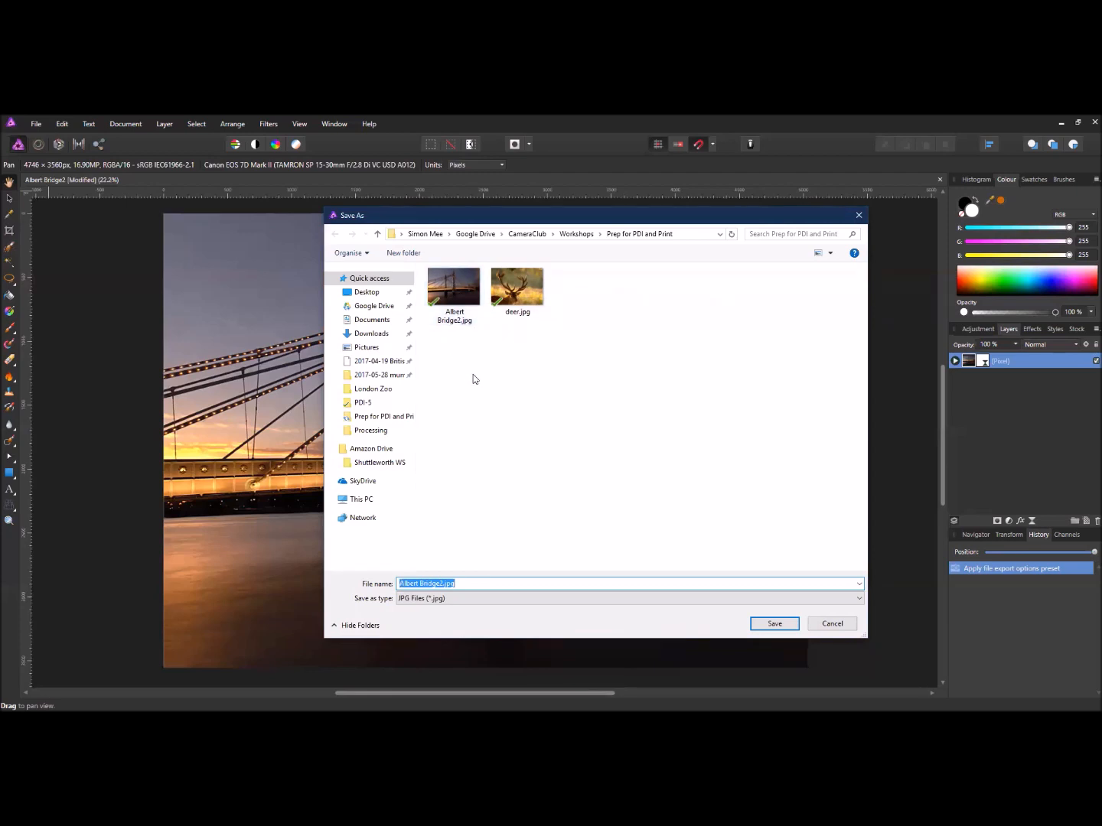
left_click(834, 624)
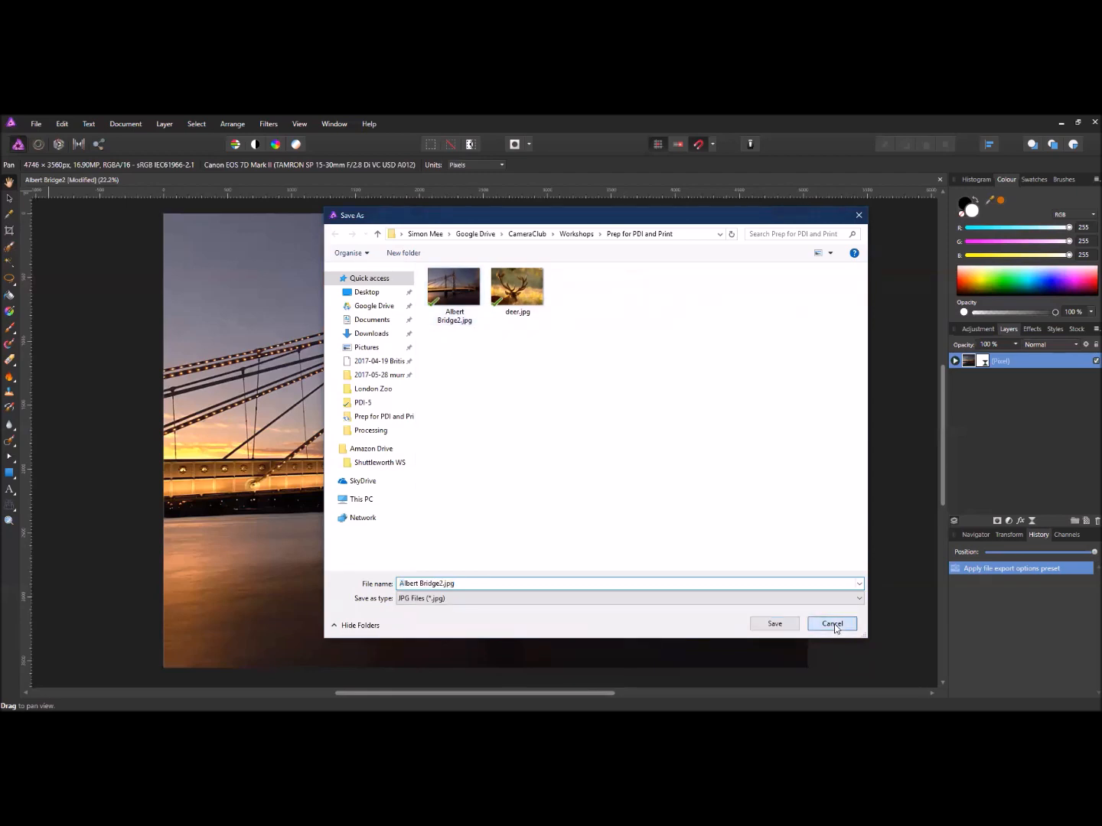
scroll(510, 445, "up", 1)
scroll(517, 430, "down", 2)
left_click_drag(517, 407, 539, 424)
scroll(543, 425, "up", 1)
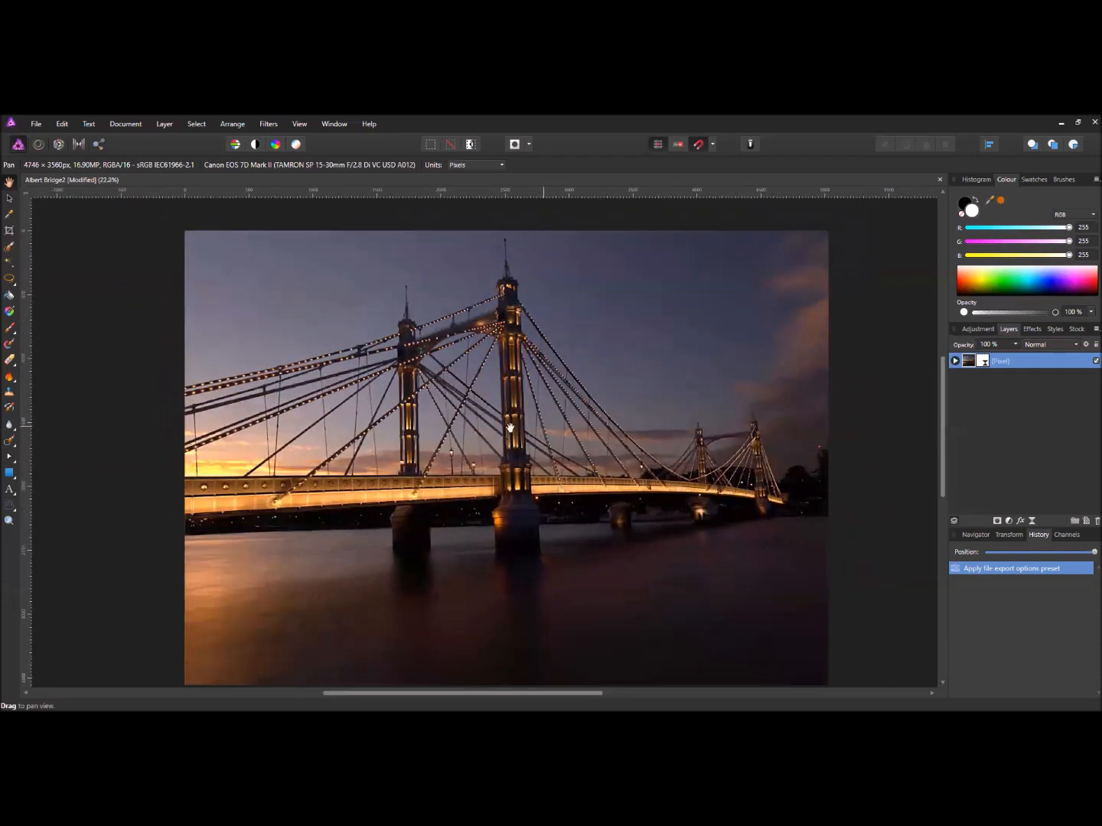
scroll(504, 421, "down", 1)
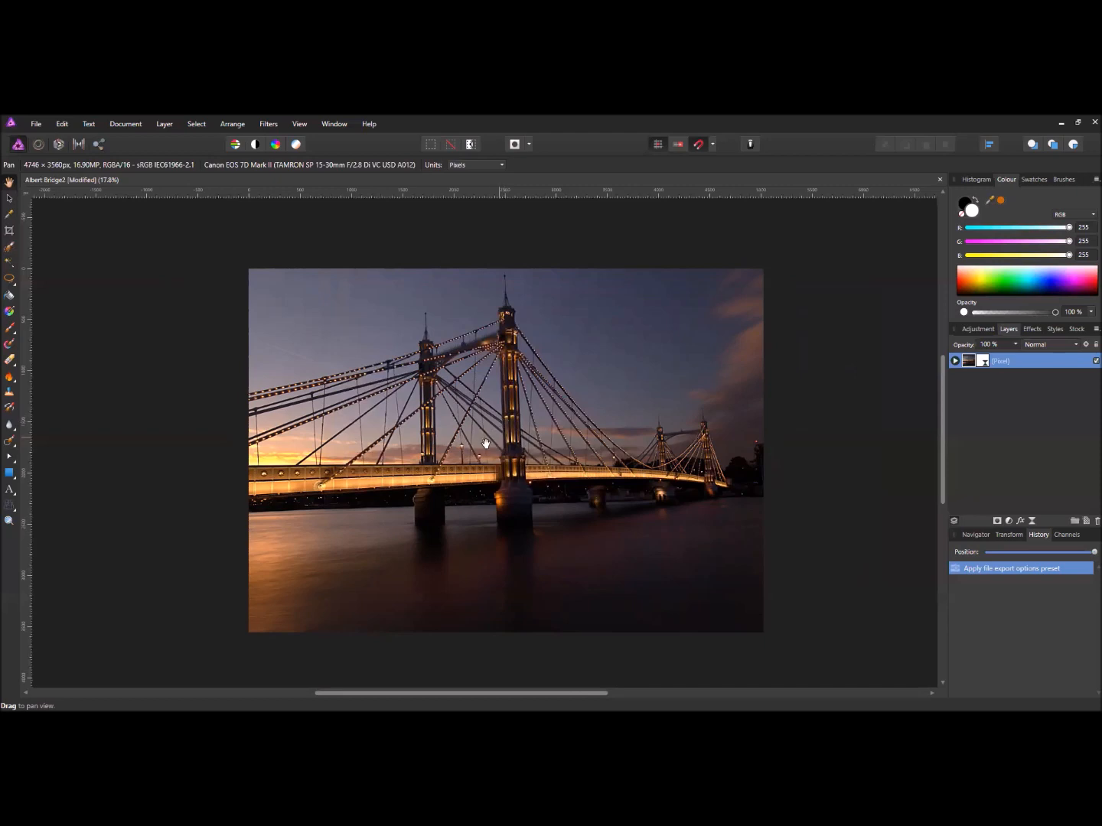
- Try a centre-anchored proportional canvas enlargement of 200 px in width, then cancel it
left_click_drag(495, 442, 485, 432)
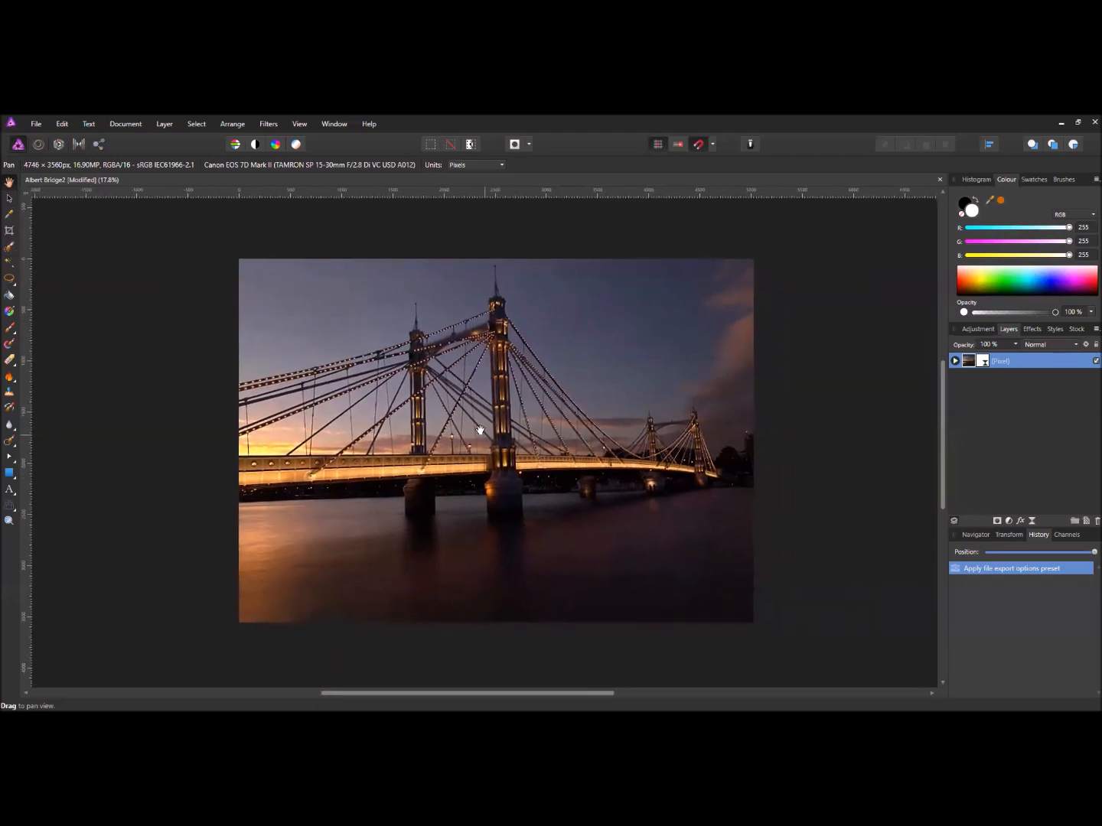
left_click(128, 125)
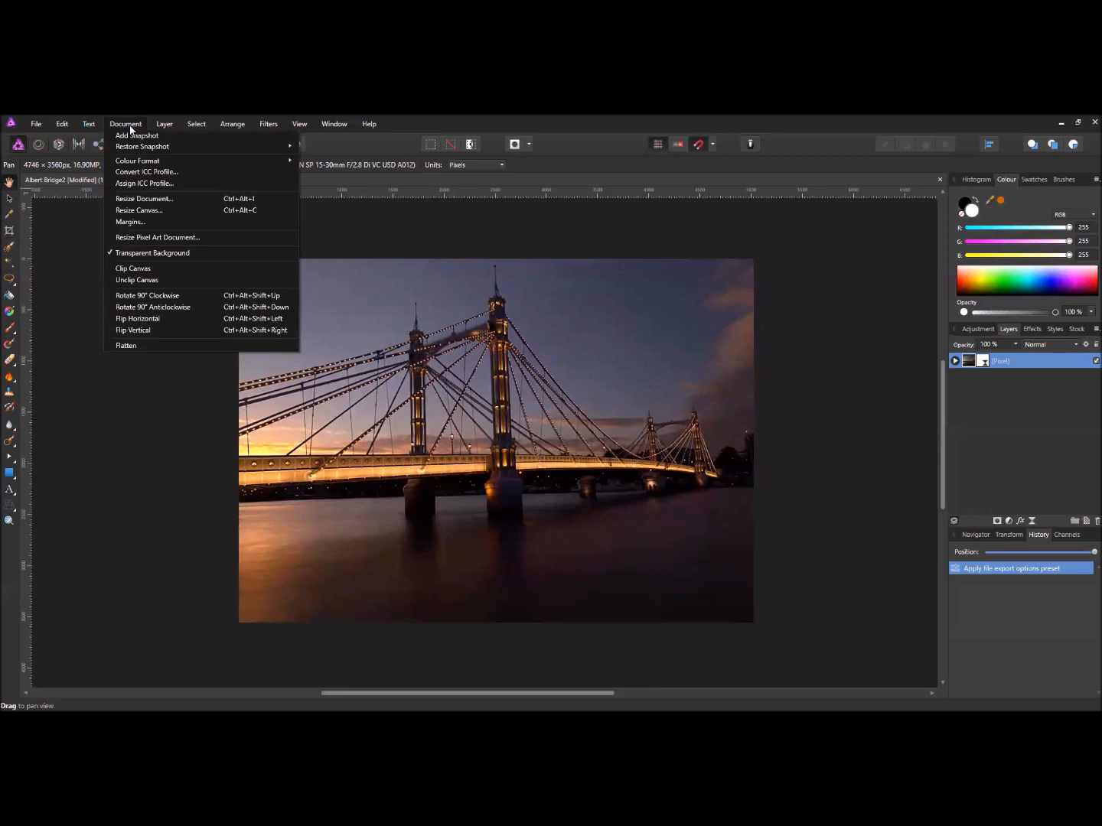
left_click(167, 211)
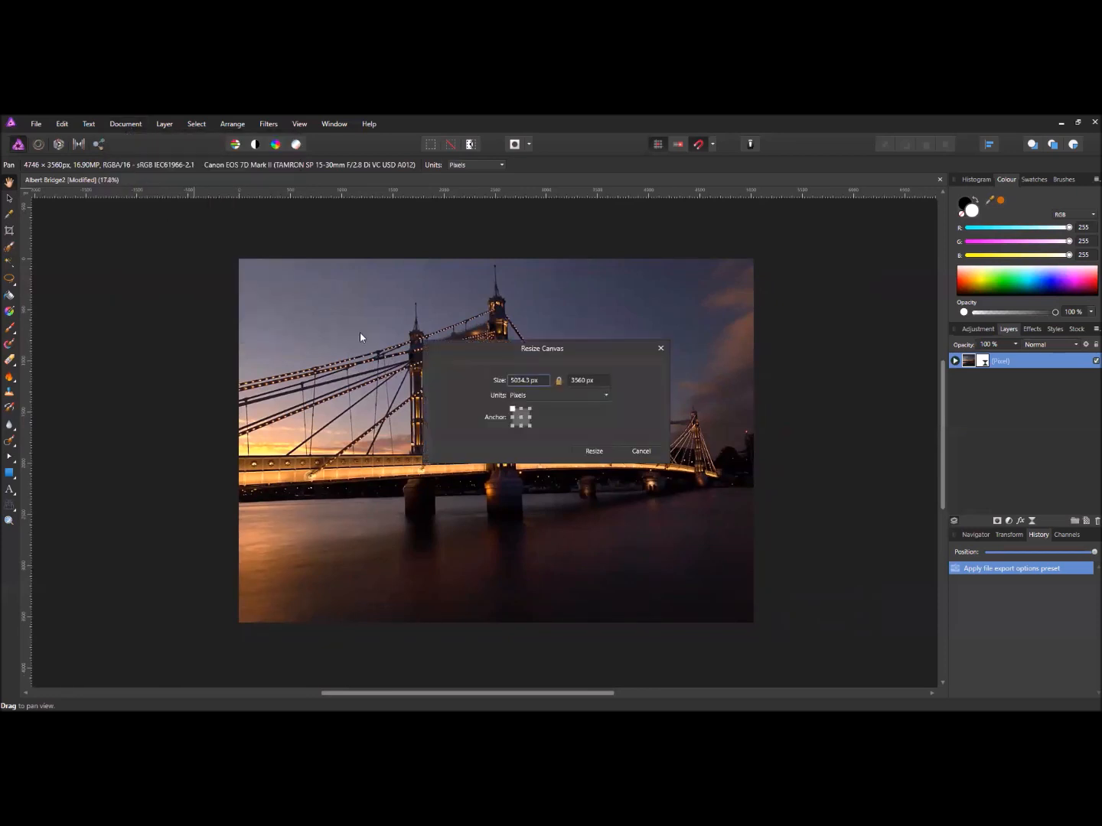
left_click_drag(484, 348, 582, 375)
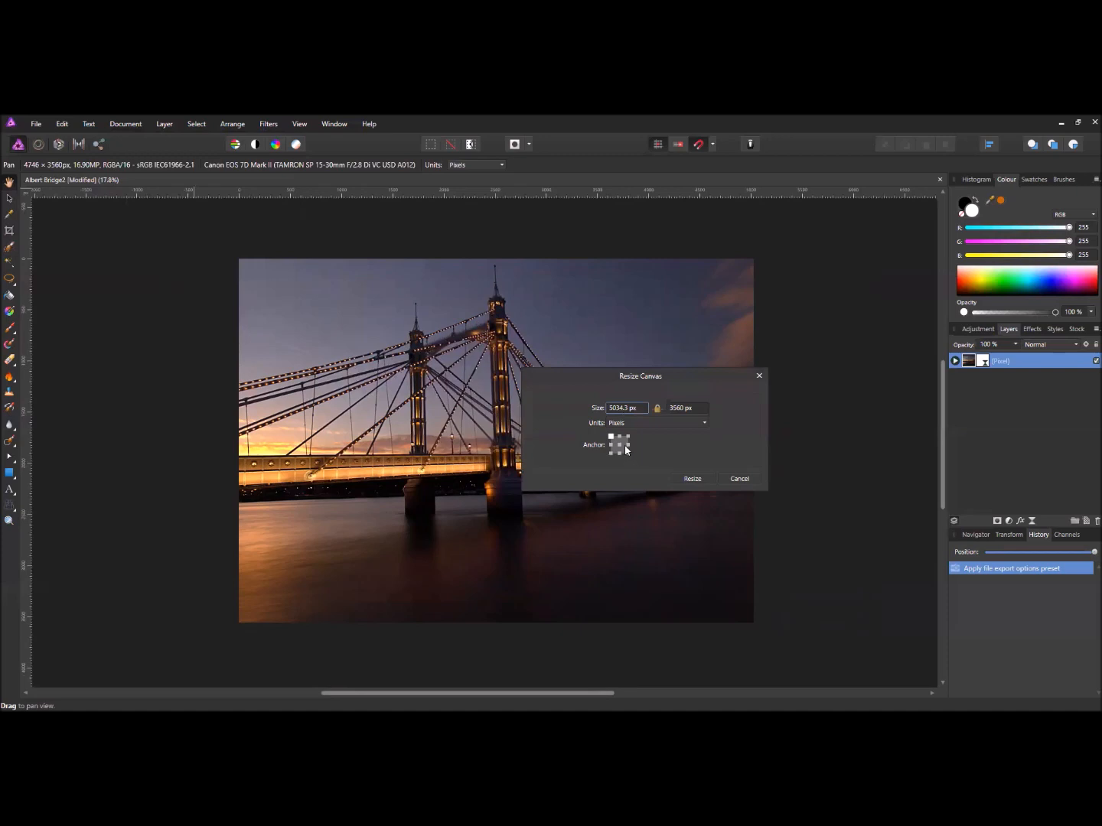
left_click(619, 445)
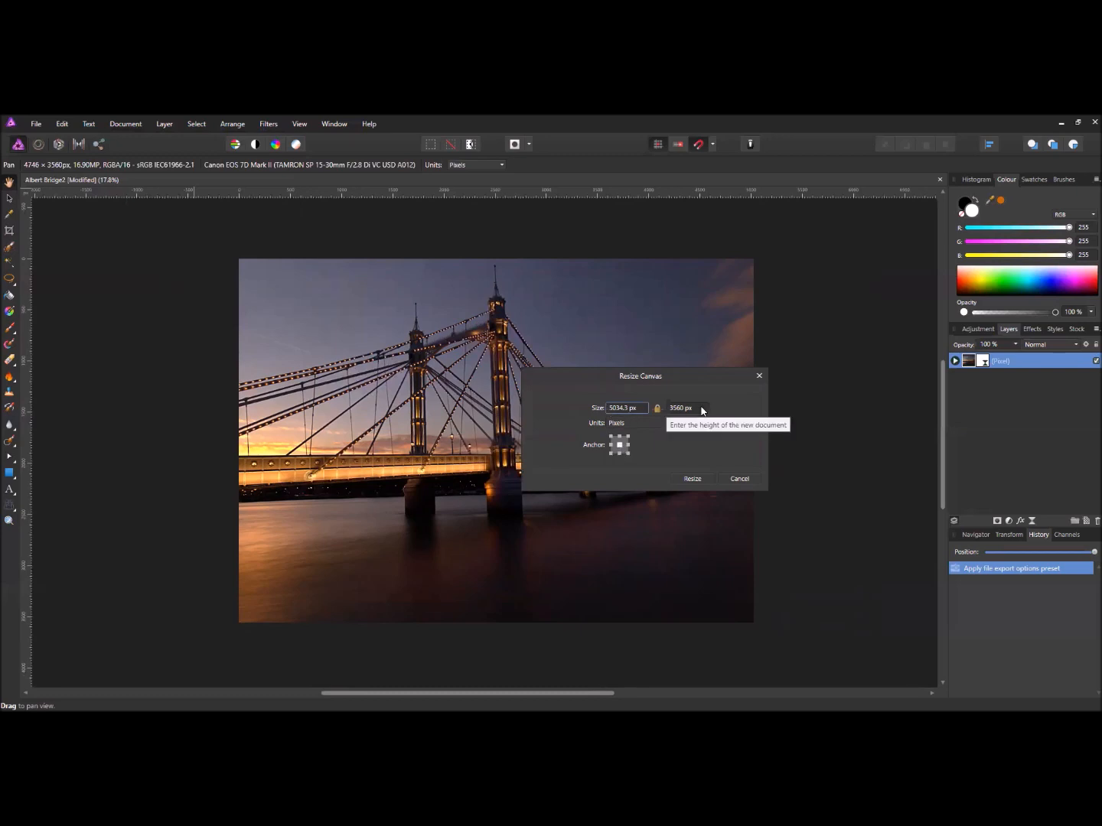
left_click(627, 409)
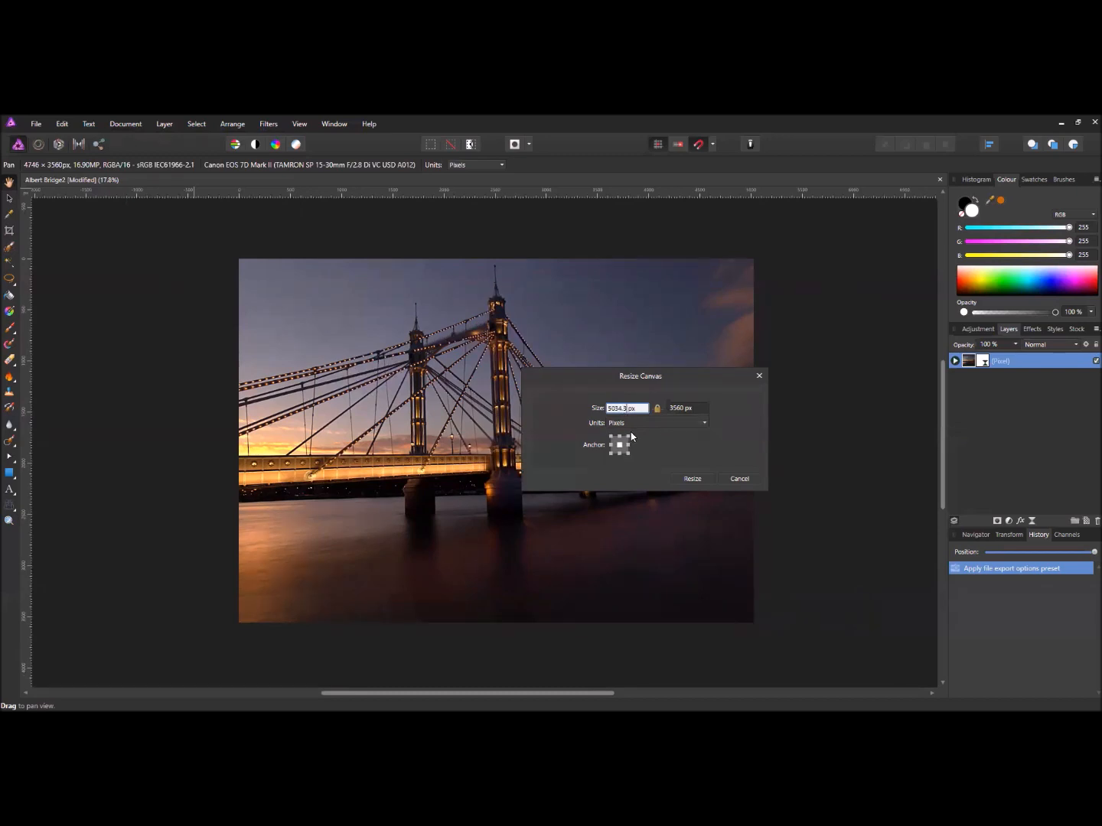
type("200")
key("Return")
left_click(686, 410)
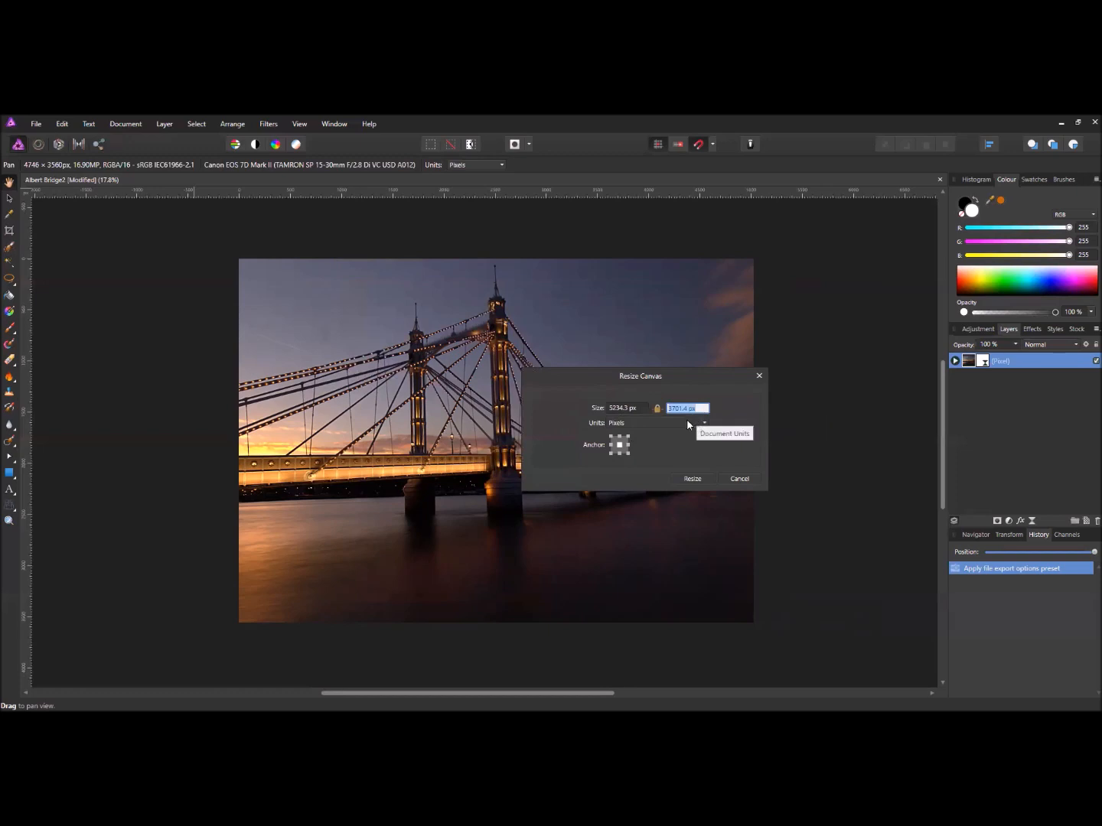
left_click(739, 480)
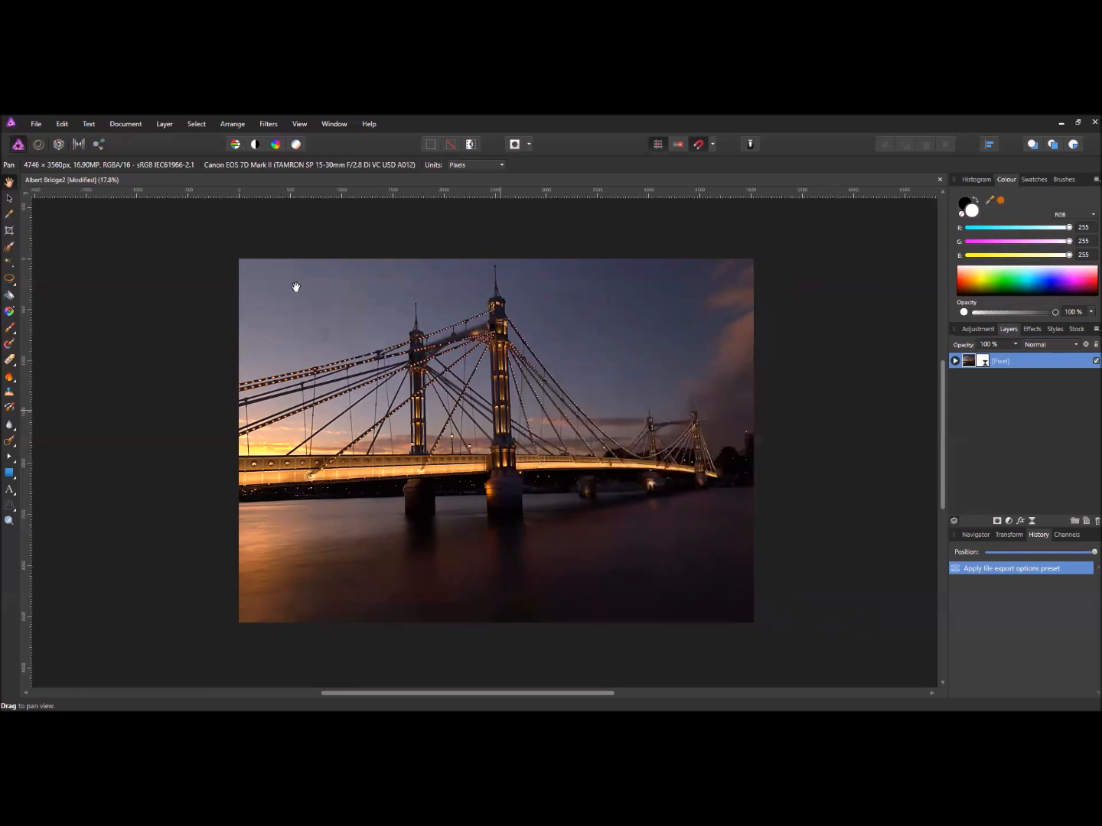
left_click(130, 124)
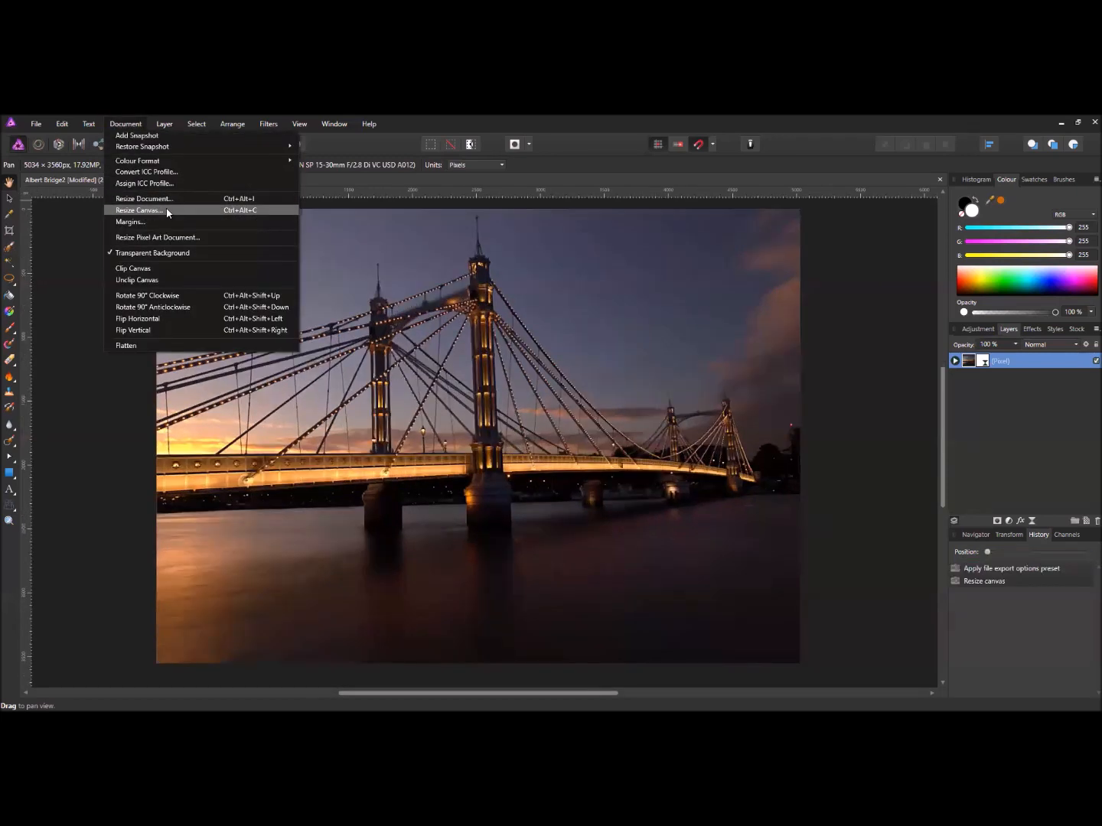
- Resize the canvas centre-anchored with width and height unlinked, each increased by +200 px
left_click(156, 211)
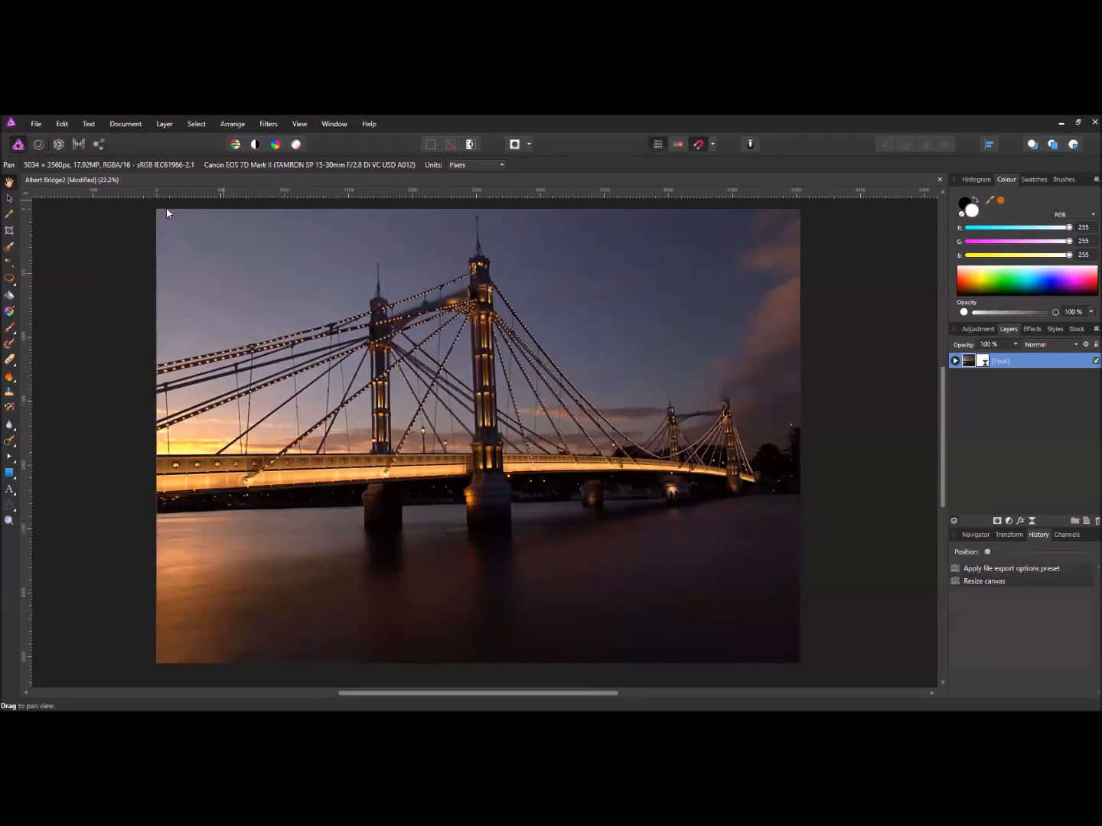
left_click(521, 417)
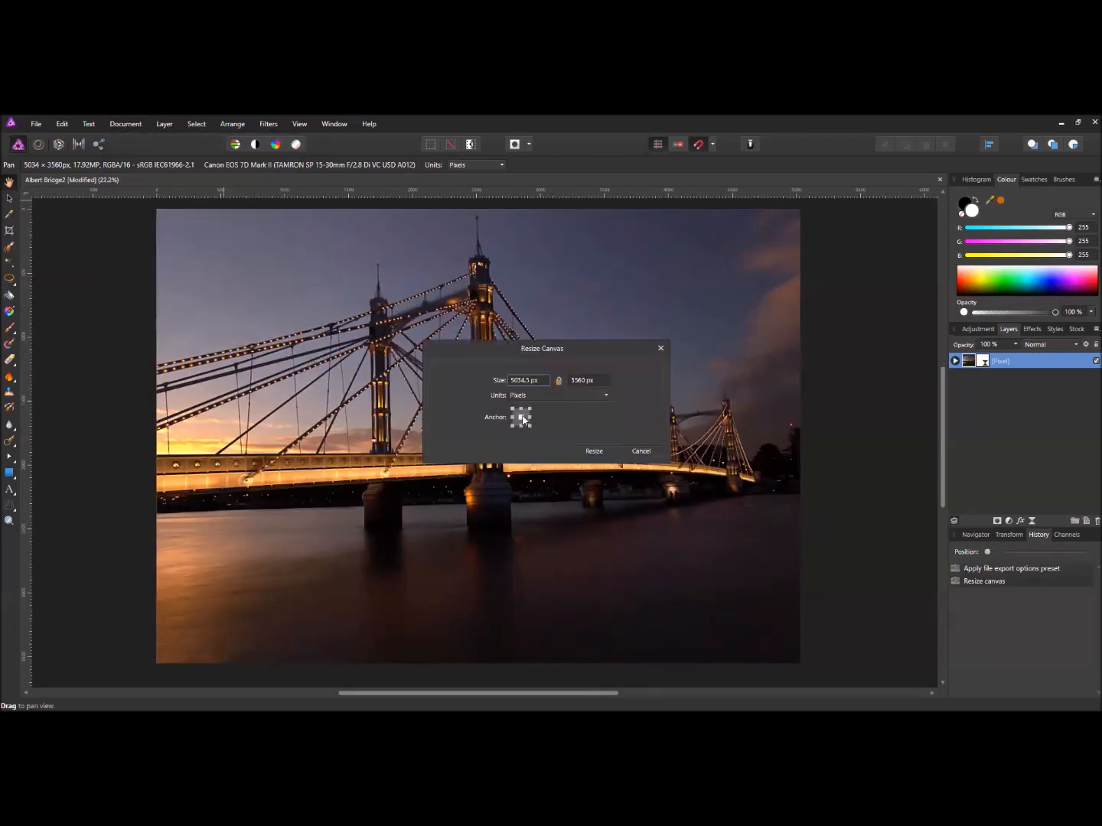
double_click(527, 389)
left_click(558, 381)
left_click(532, 383)
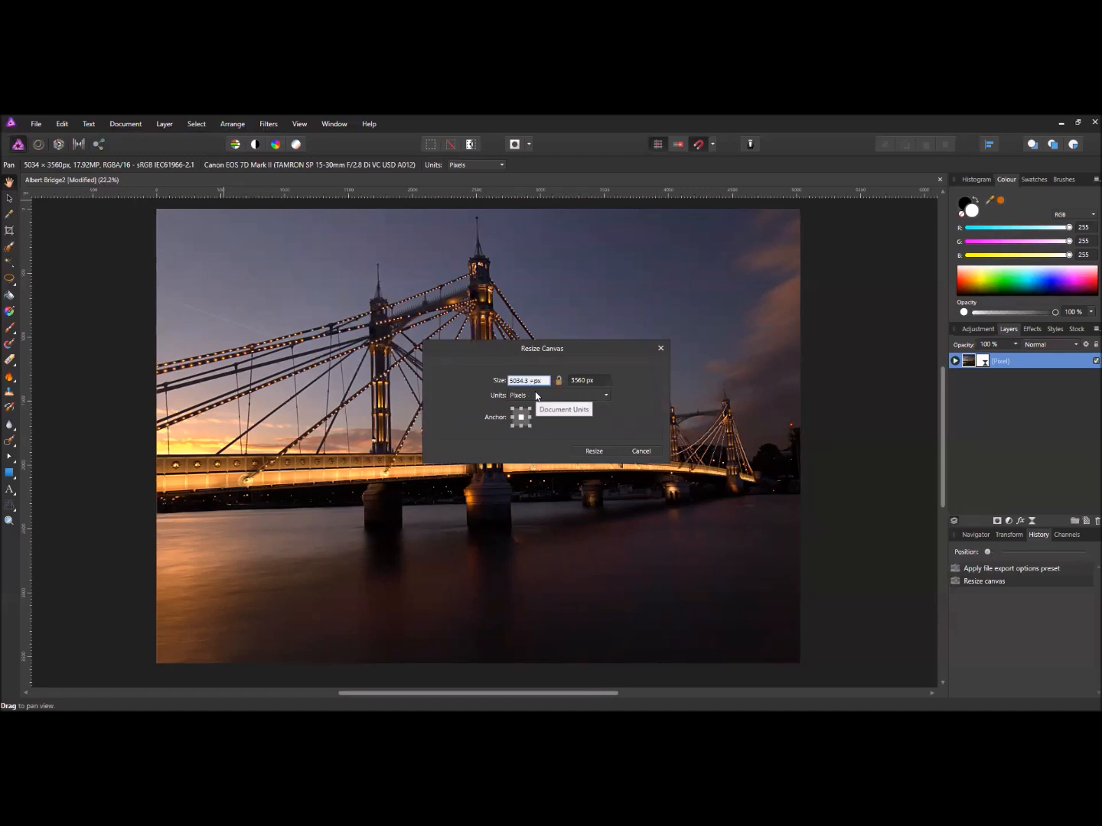
type("+200")
left_click(586, 383)
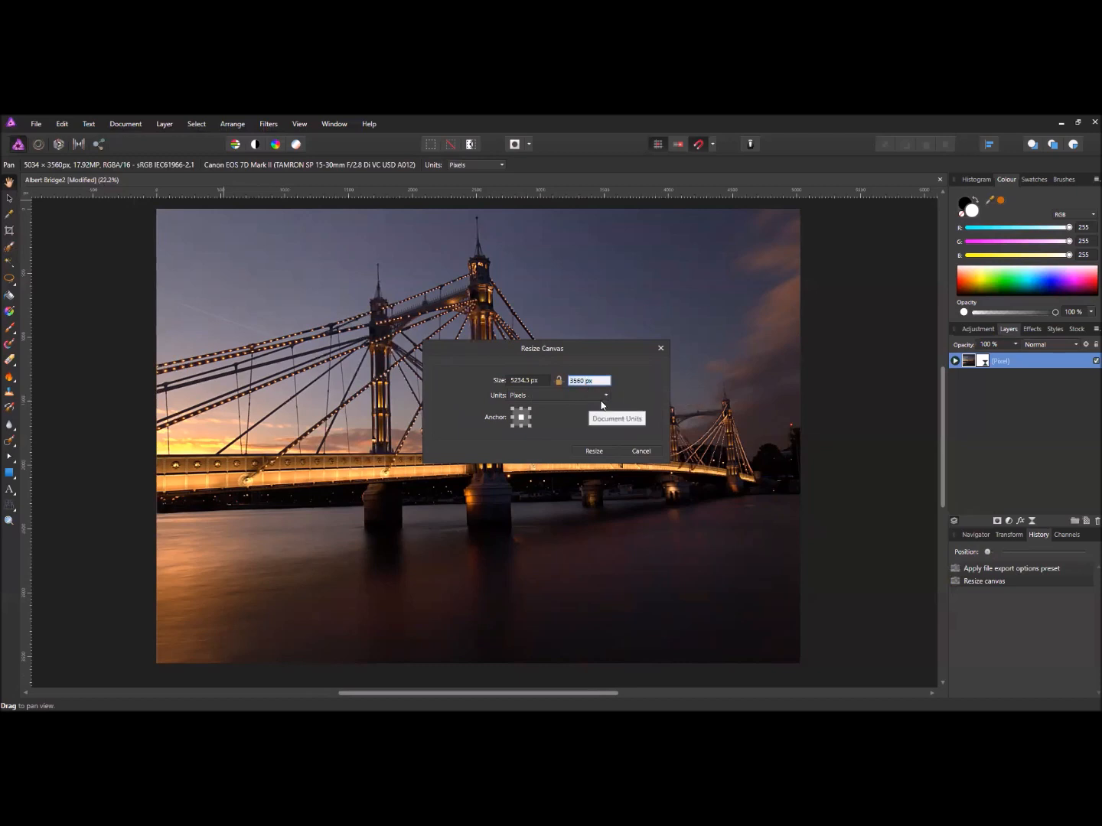
type("+")
key("BackSpace")
type("+200")
left_click(597, 451)
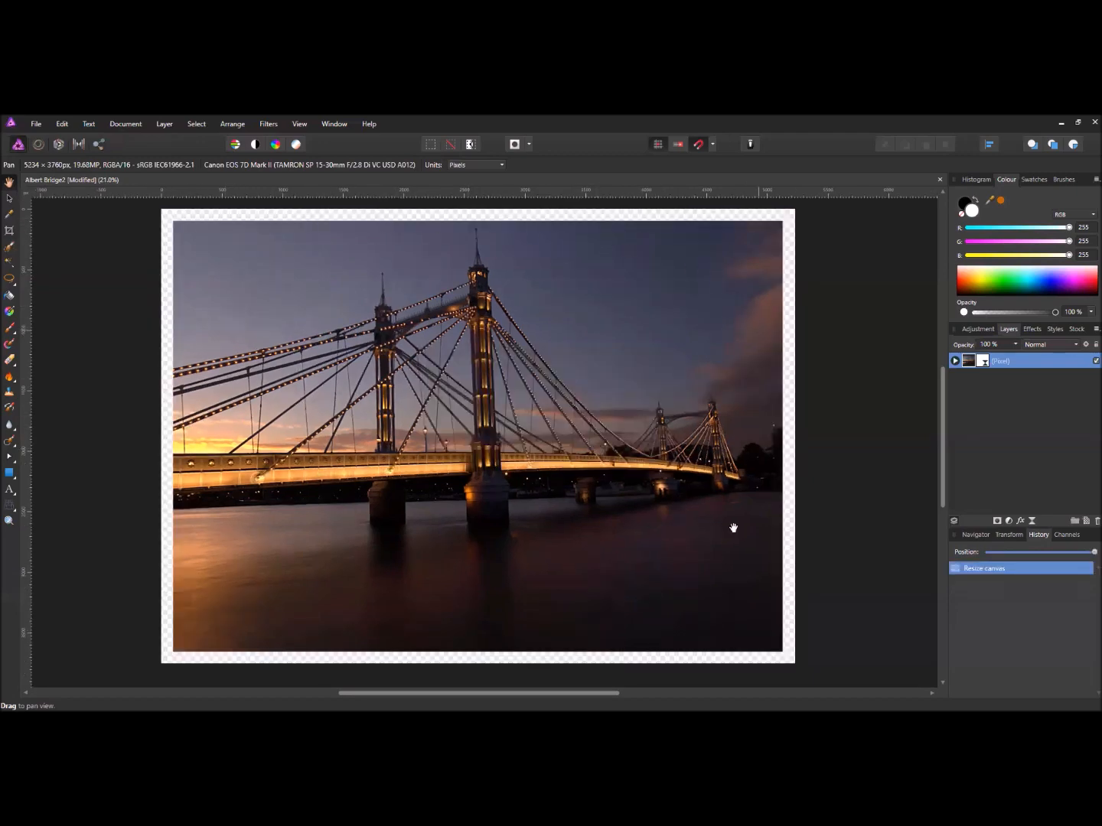
- Zoom and pan so the whole bordered bridge photo is centred in view
scroll(792, 245, "up", 5)
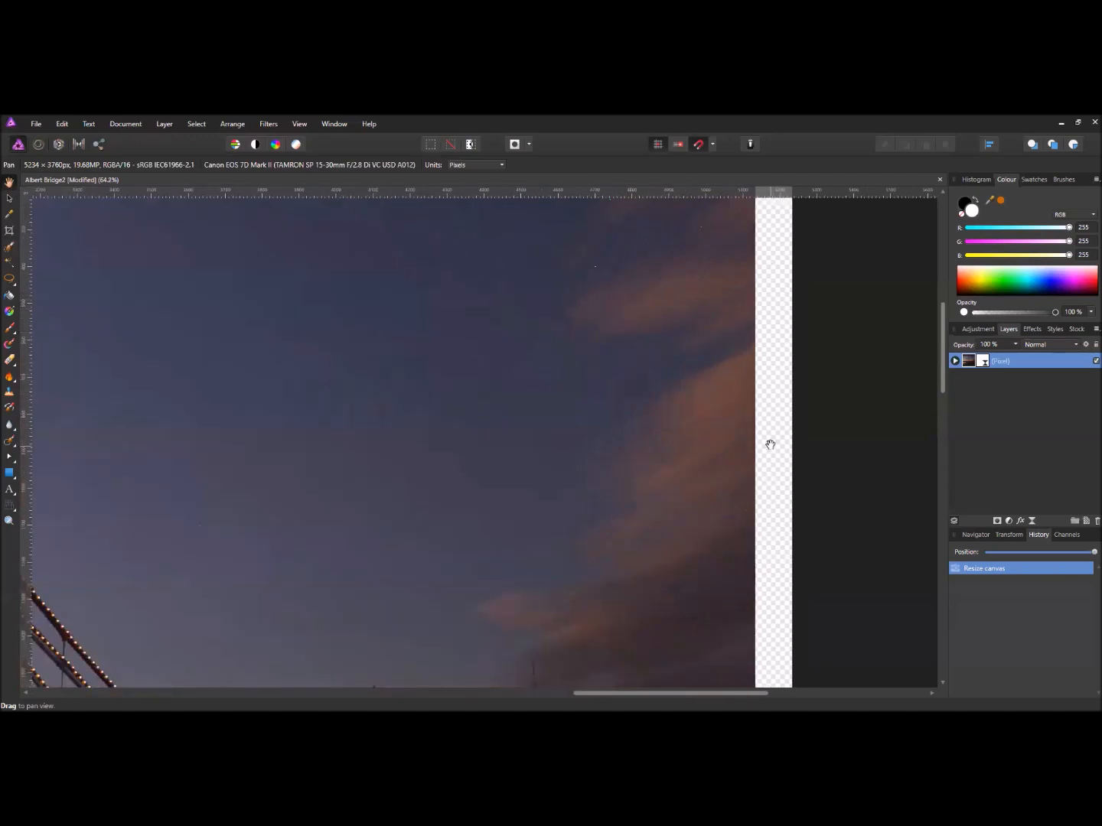
scroll(768, 428, "down", 3)
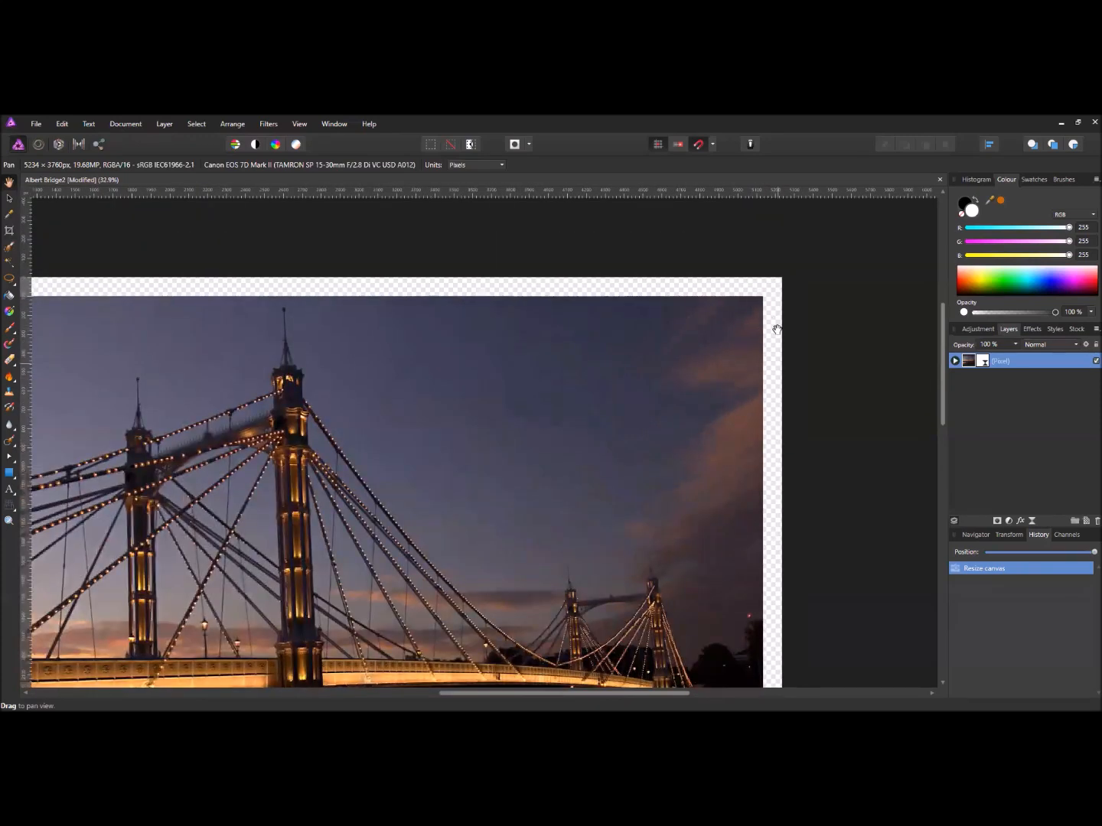
scroll(467, 421, "down", 3)
left_click_drag(467, 421, 569, 328)
scroll(559, 327, "down", 1)
left_click_drag(557, 327, 543, 337)
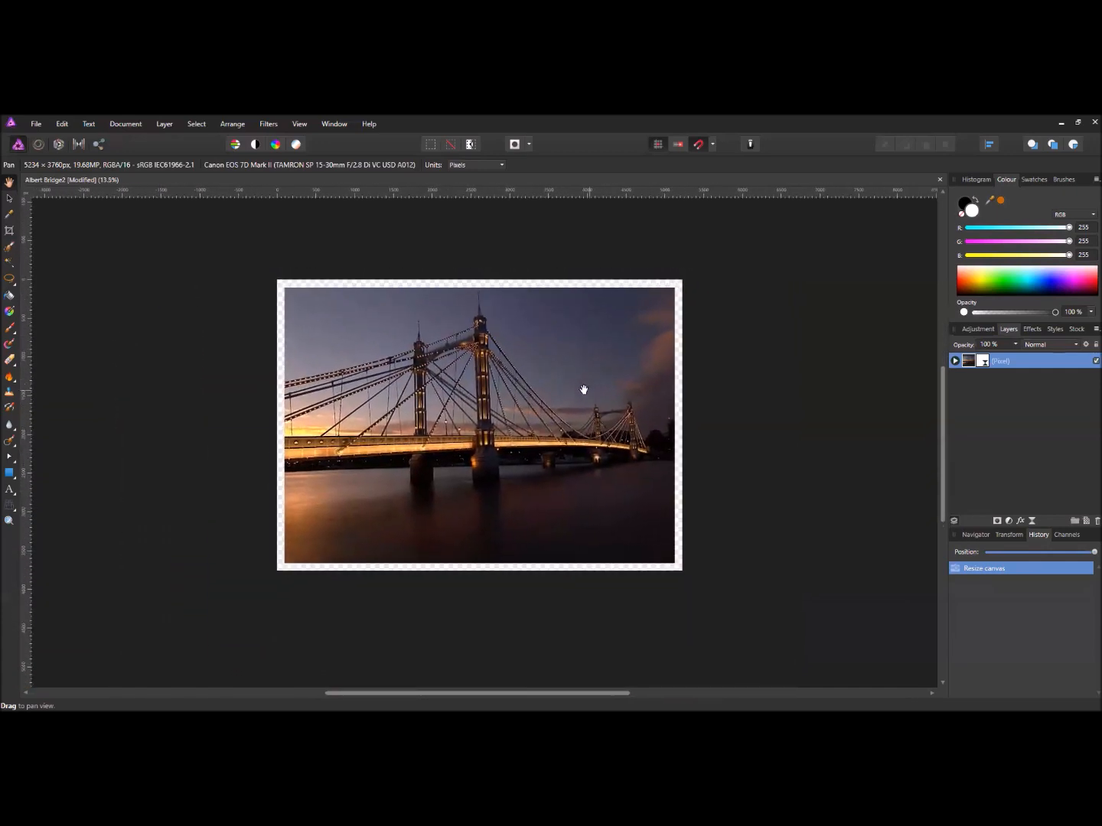
- Add a white Fill layer and drag it below the Pixel layer in the Layers panel
left_click(166, 125)
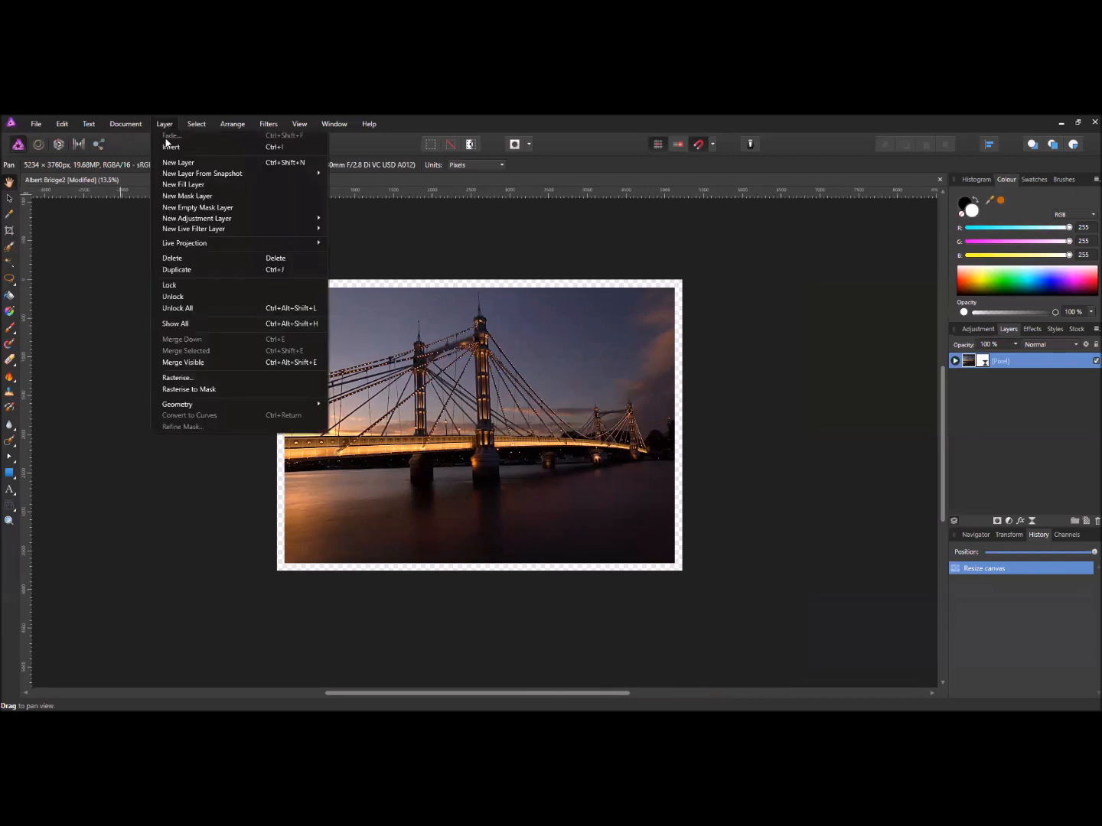
left_click(205, 188)
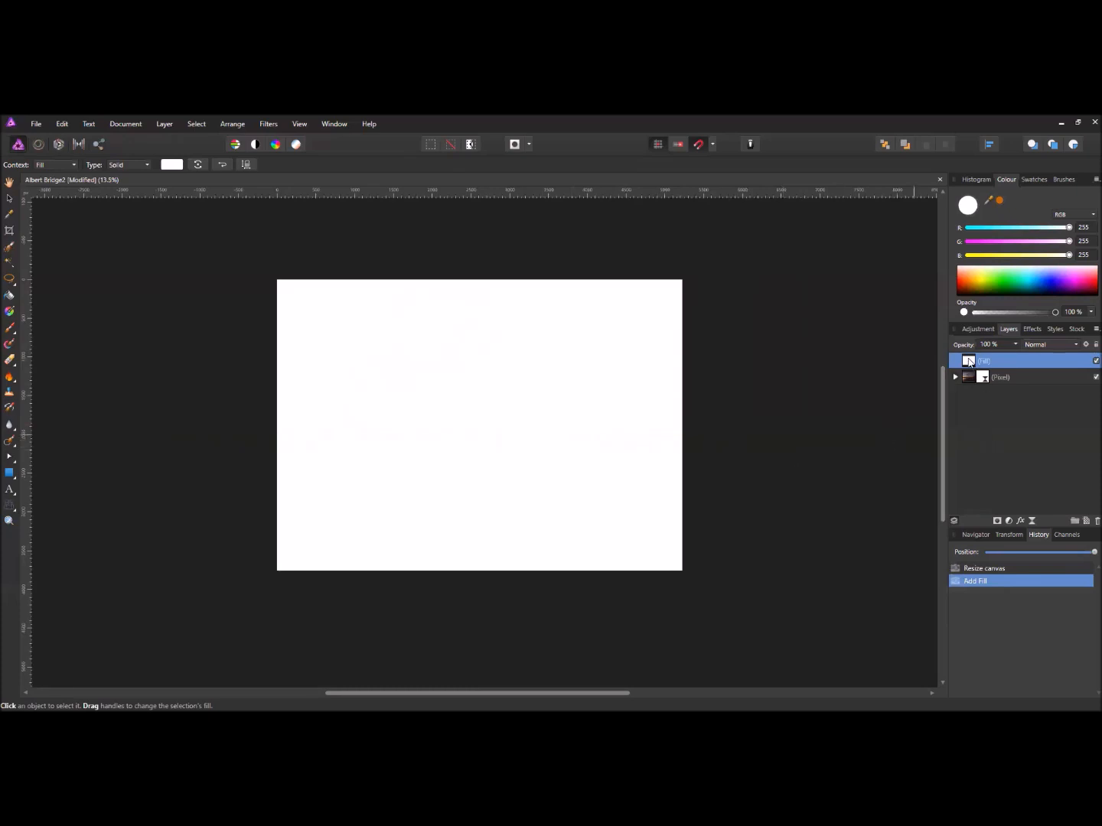
left_click_drag(969, 362, 967, 392)
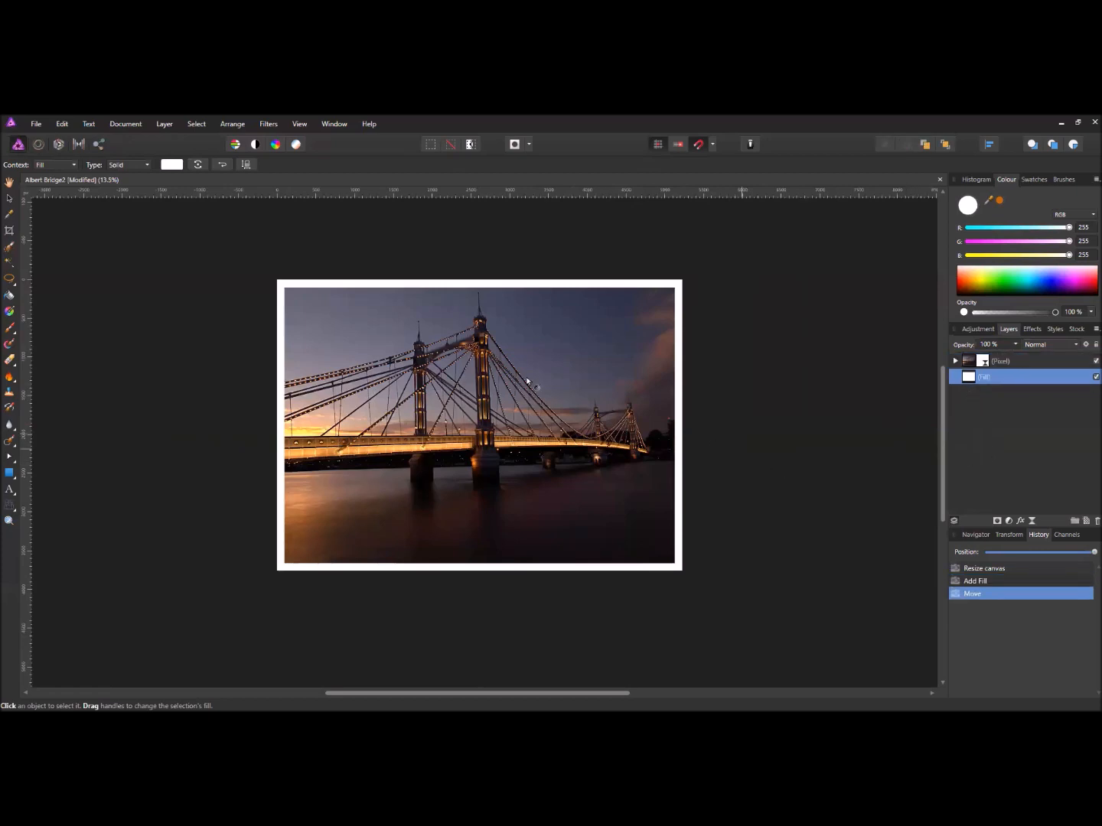
scroll(652, 340, "up", 5)
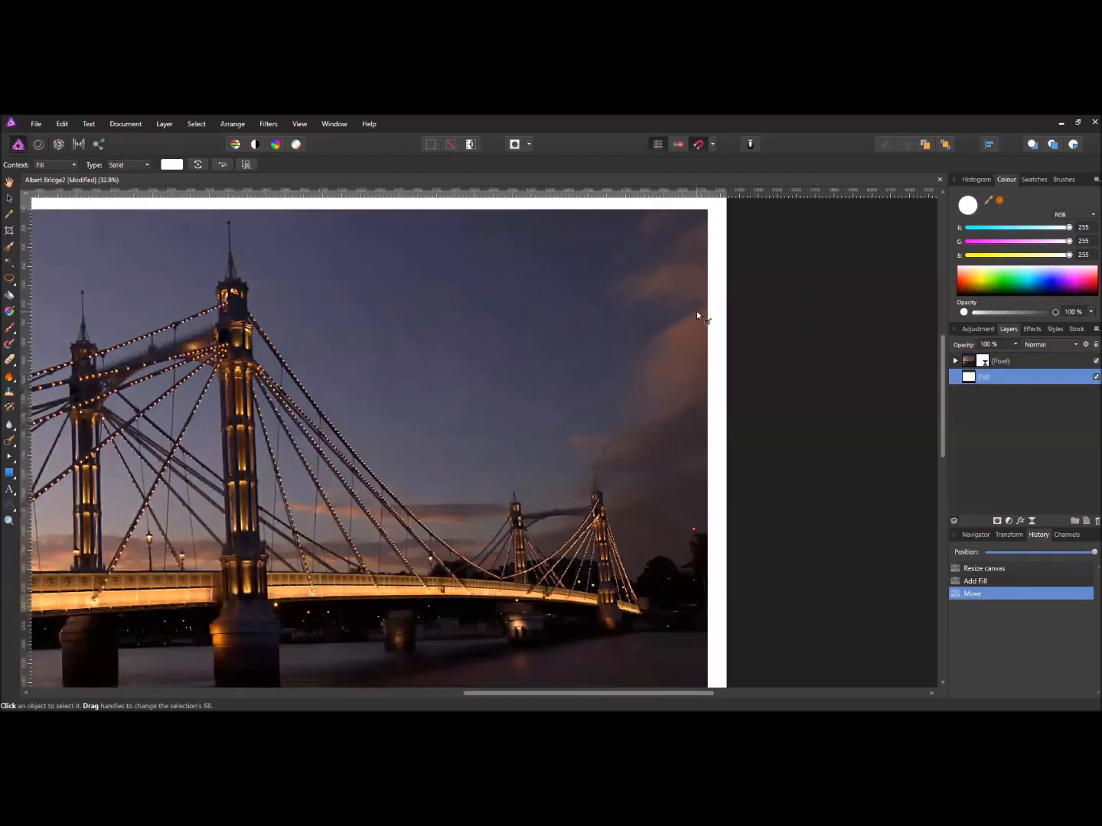
scroll(547, 400, "down", 2)
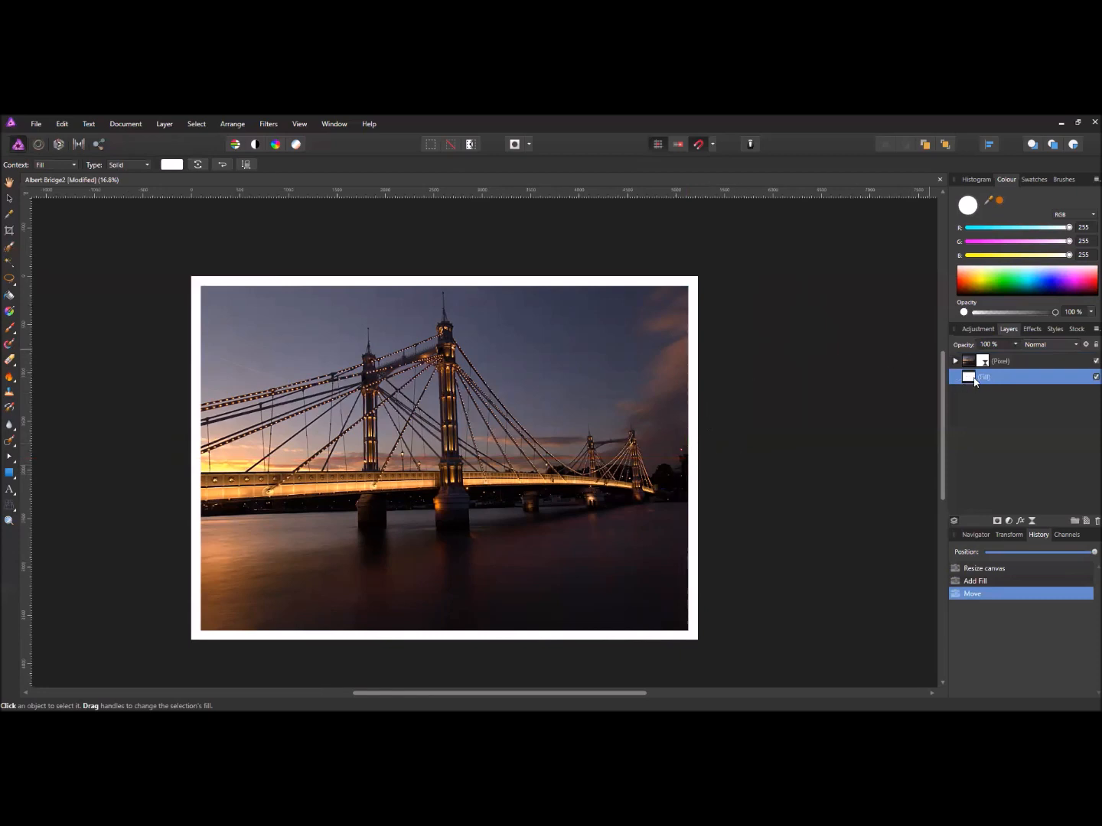
- Try orange and other hues for the border in the Colour panel spectrum
left_click(972, 277)
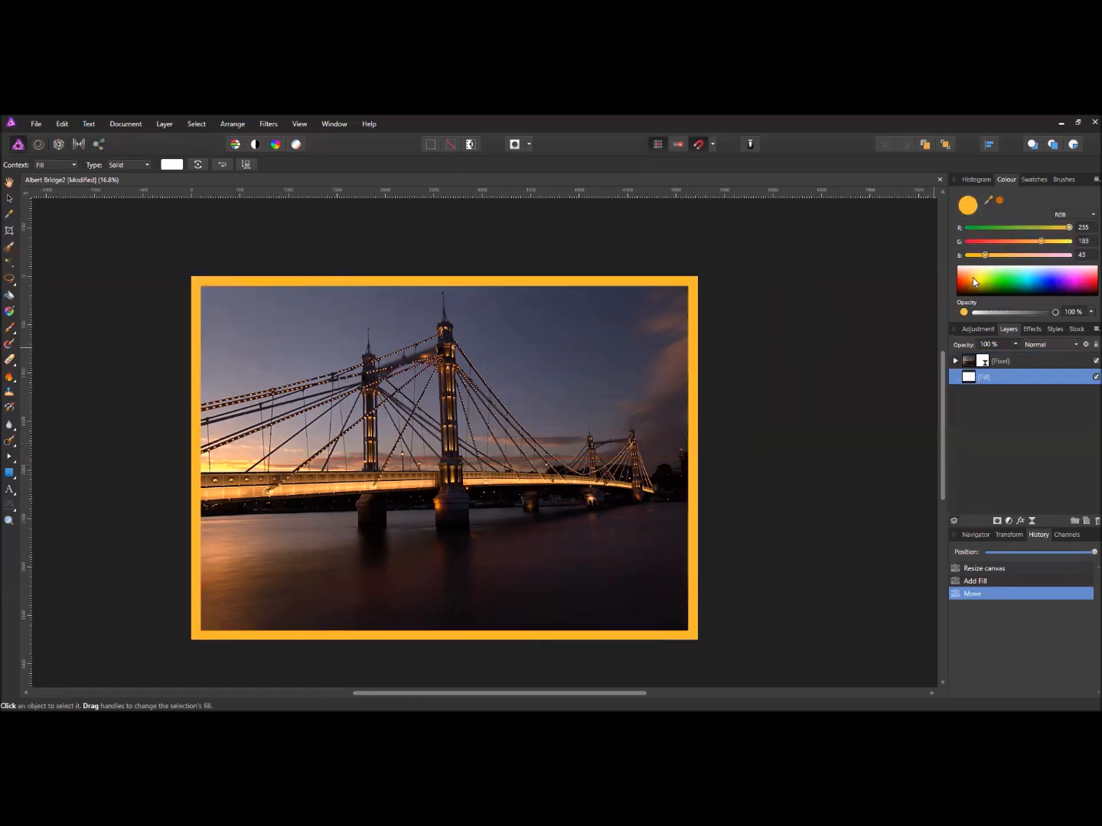
left_click(999, 286)
left_click_drag(998, 285, 971, 285)
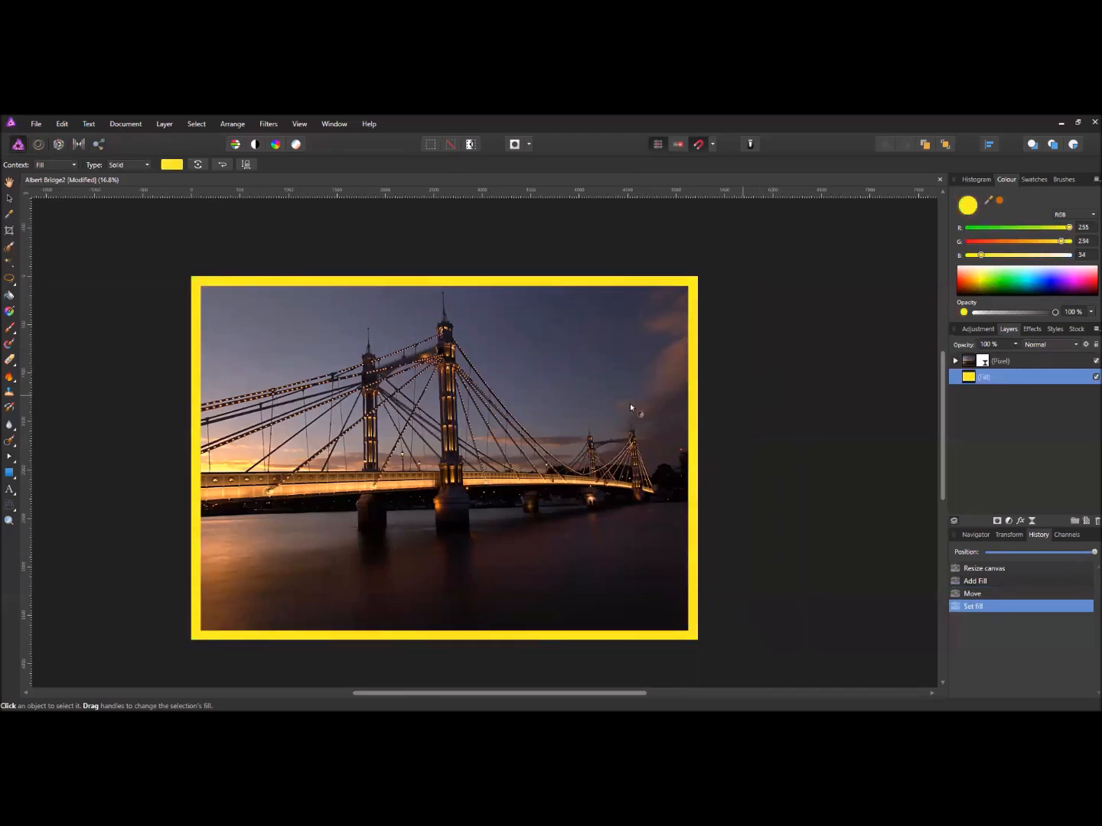
scroll(468, 428, "up", 8)
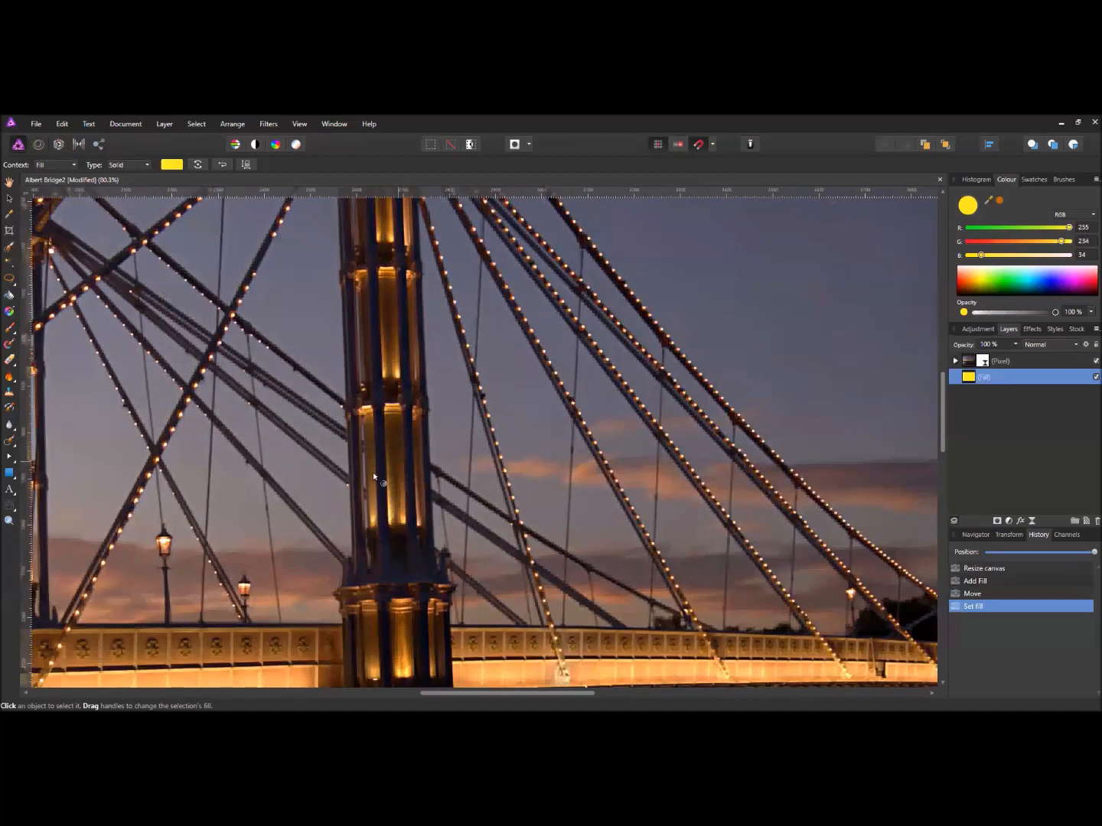
scroll(413, 478, "down", 8)
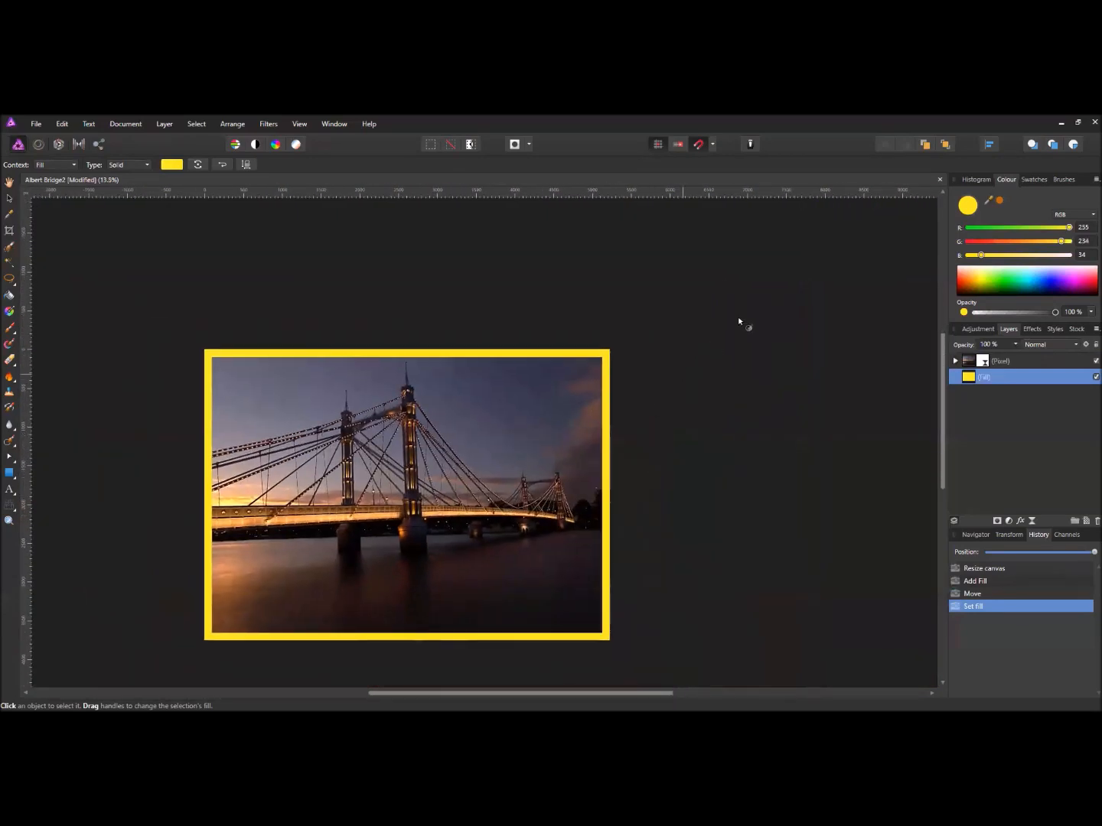
scroll(737, 317, "up", 1)
scroll(483, 360, "up", 6)
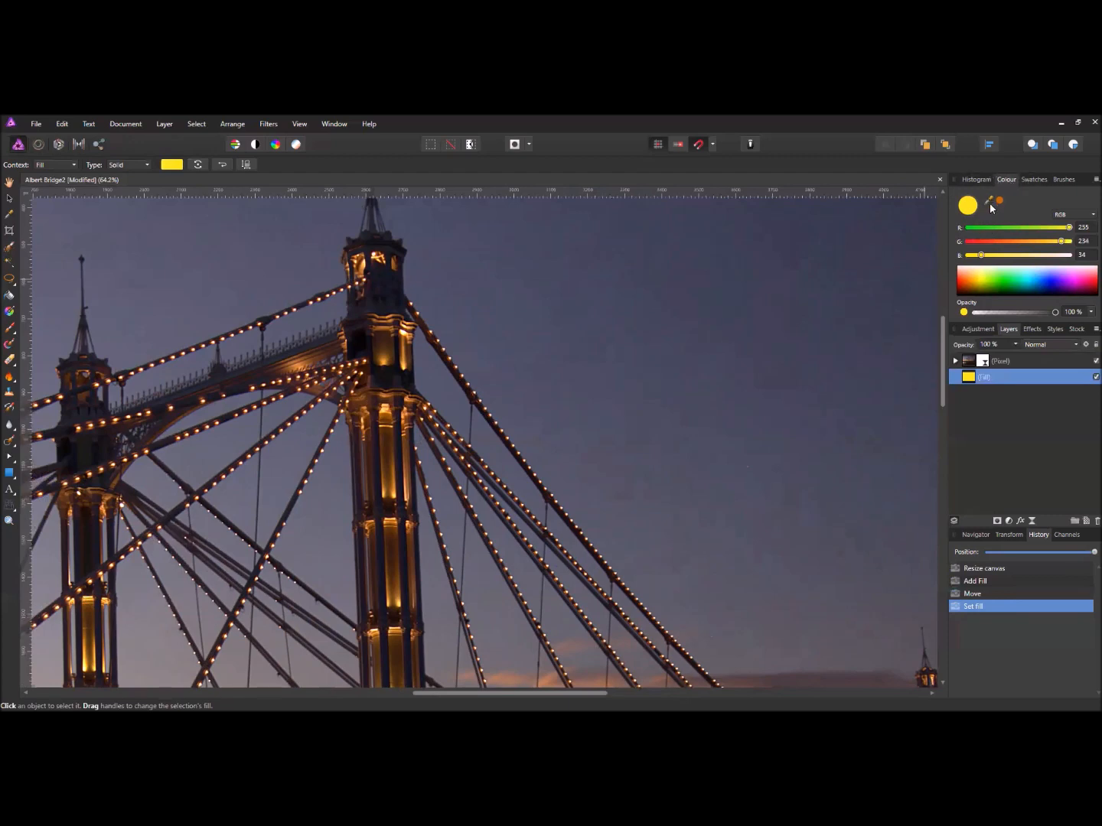
- Sample burnt orange (R155 G95 B26) from the photo for the border, then select the photo layer
left_click_drag(989, 208, 603, 155)
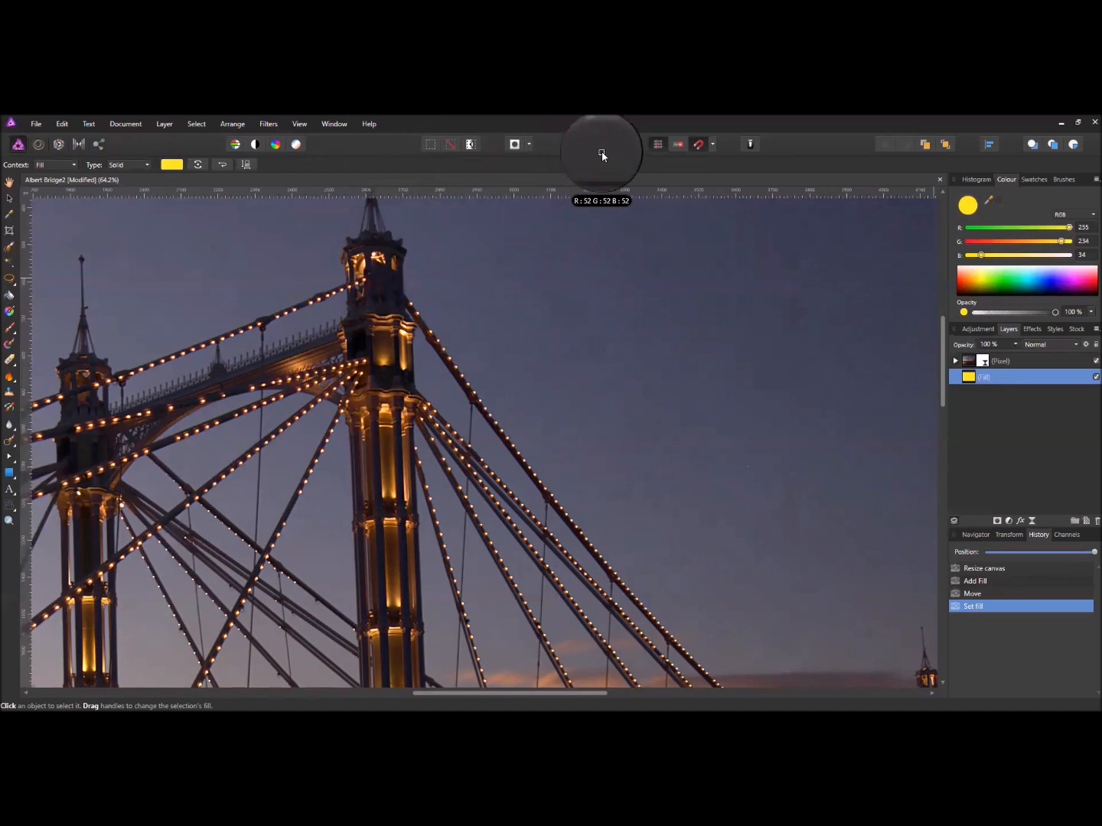
mouse_move(602, 156)
left_mouse_down()
mouse_move(451, 154)
mouse_move(388, 225)
mouse_move(369, 320)
mouse_move(392, 472)
left_mouse_up()
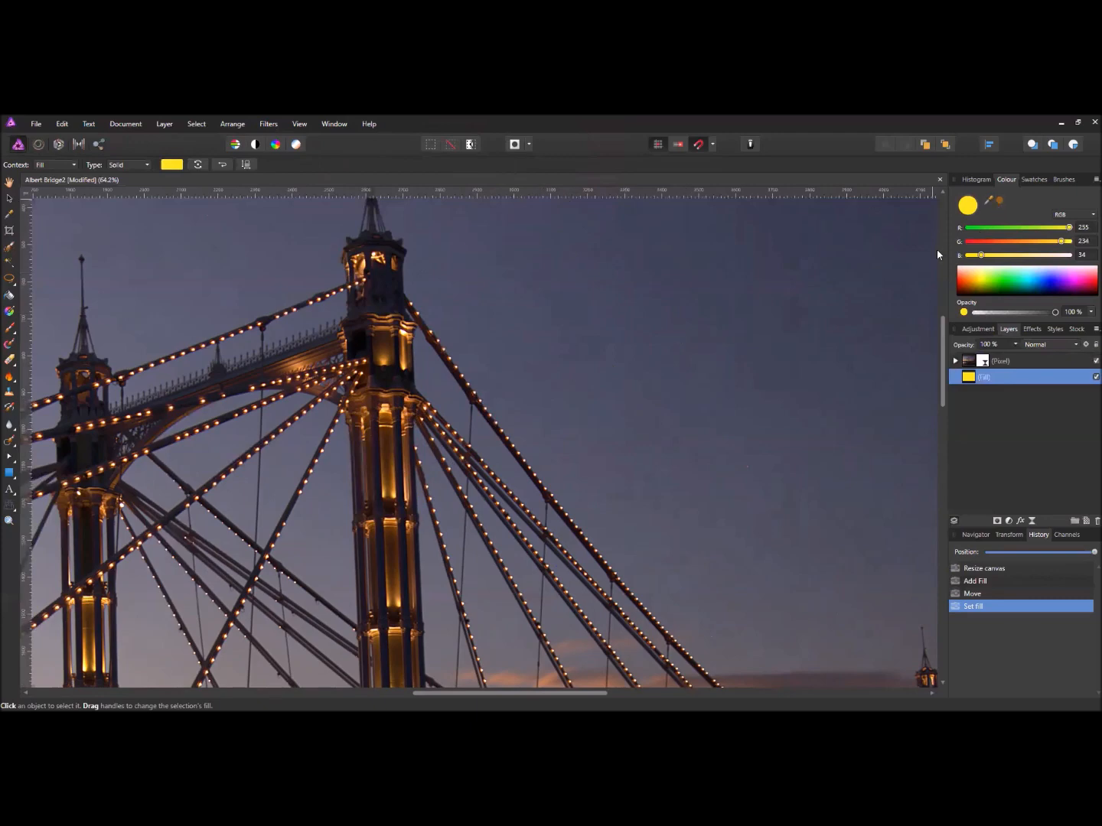
scroll(882, 257, "down", 5)
left_click_drag(881, 257, 698, 284)
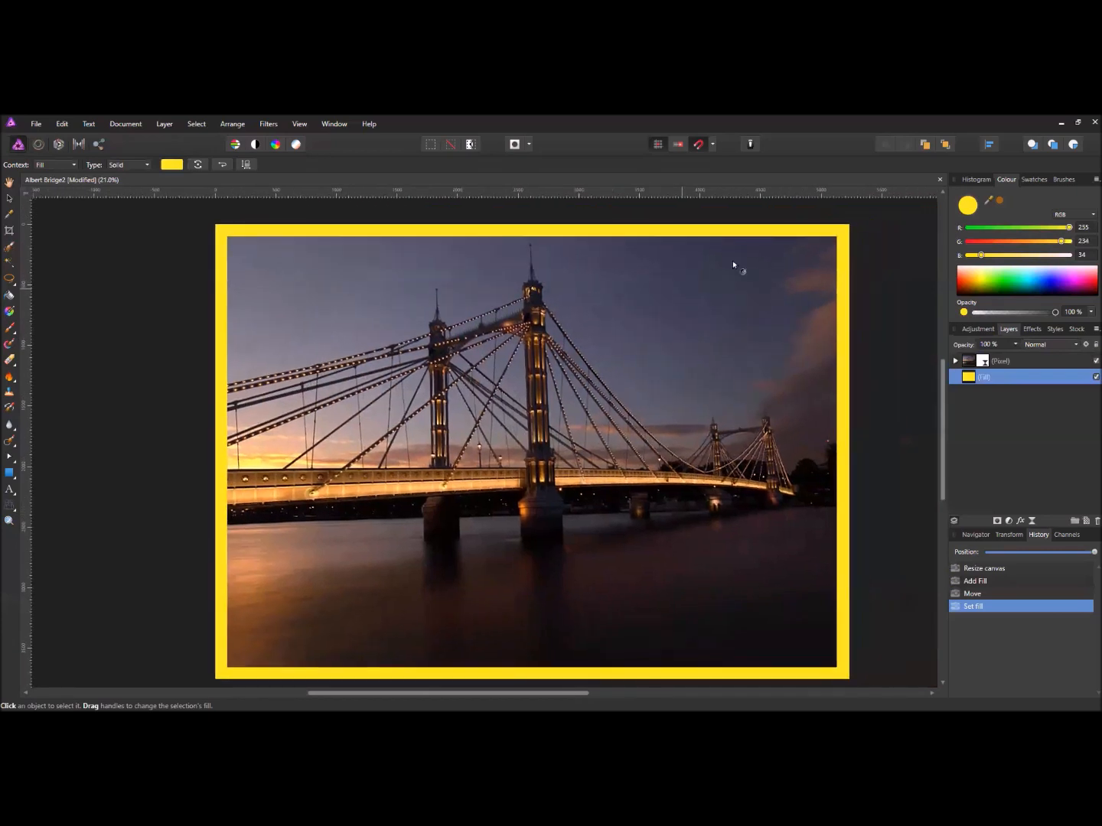
left_click(998, 197)
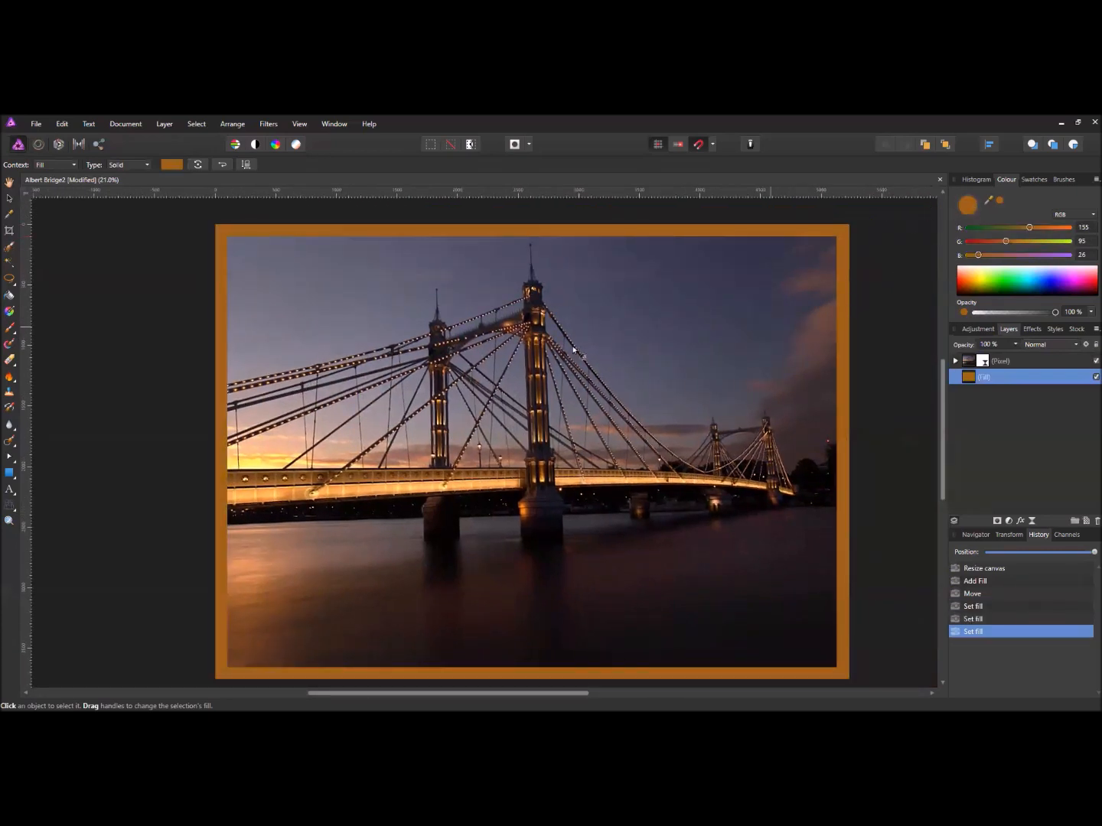
mouse_move(472, 431)
left_mouse_down()
mouse_move(459, 383)
mouse_move(452, 428)
left_mouse_up()
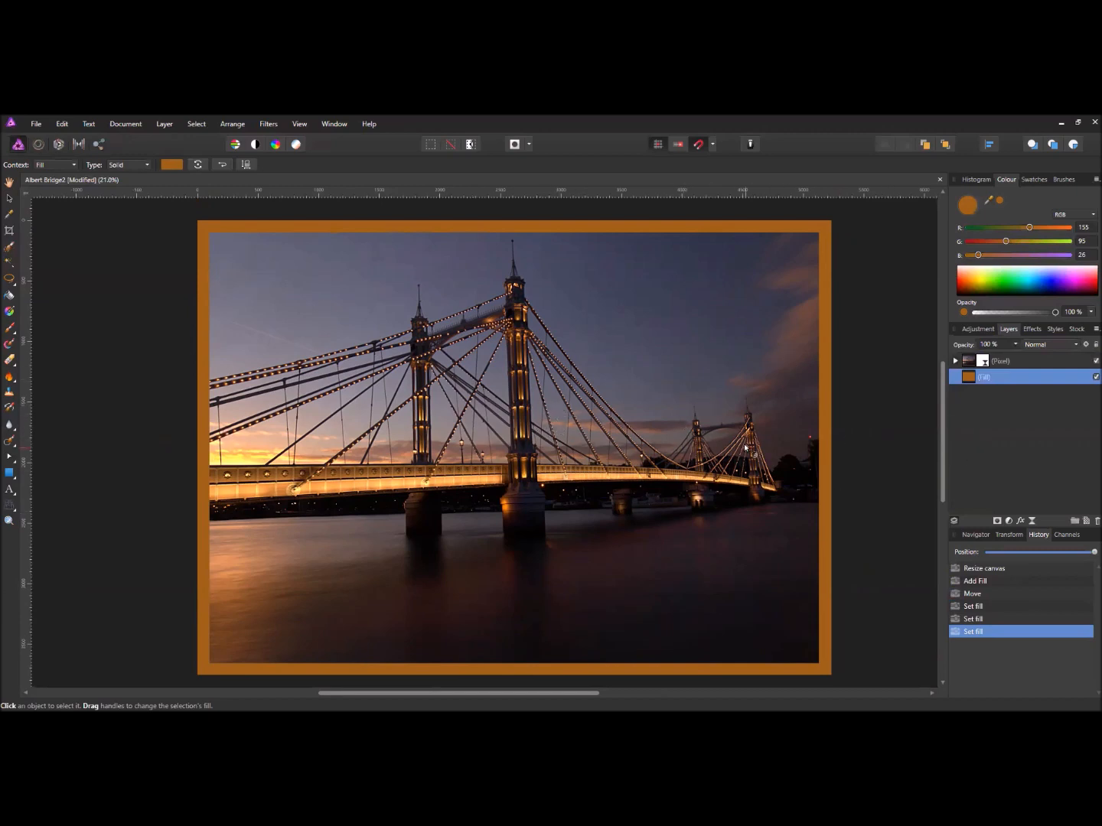
left_click(779, 345)
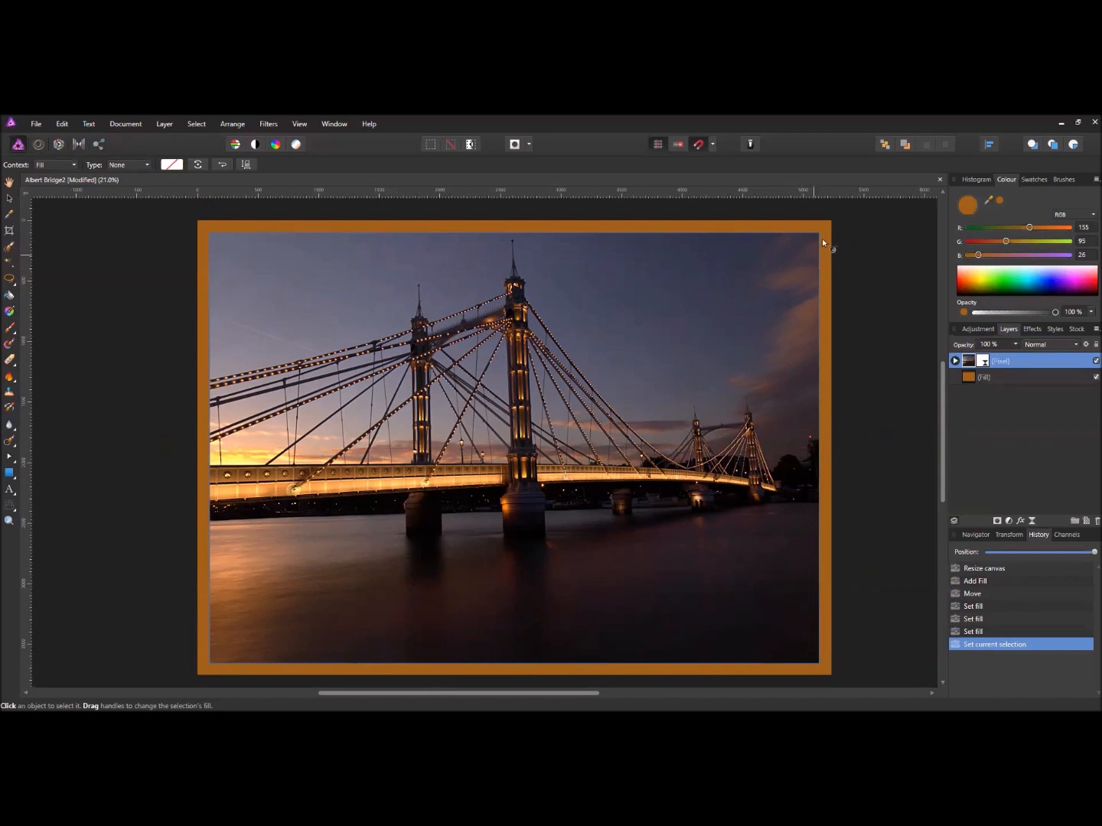
- Turn on an Outer Shadow for the bridge photo and zoom to its bottom-right corner
scroll(824, 334, "up", 1)
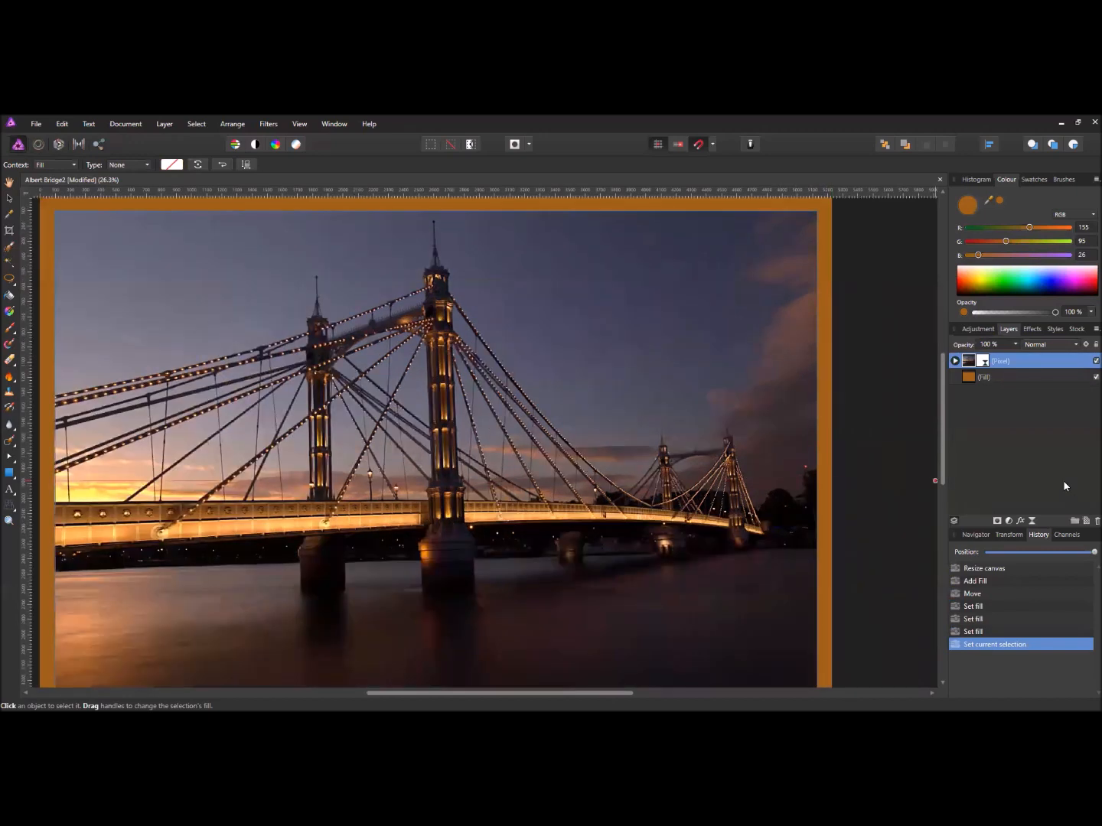
left_click(1019, 520)
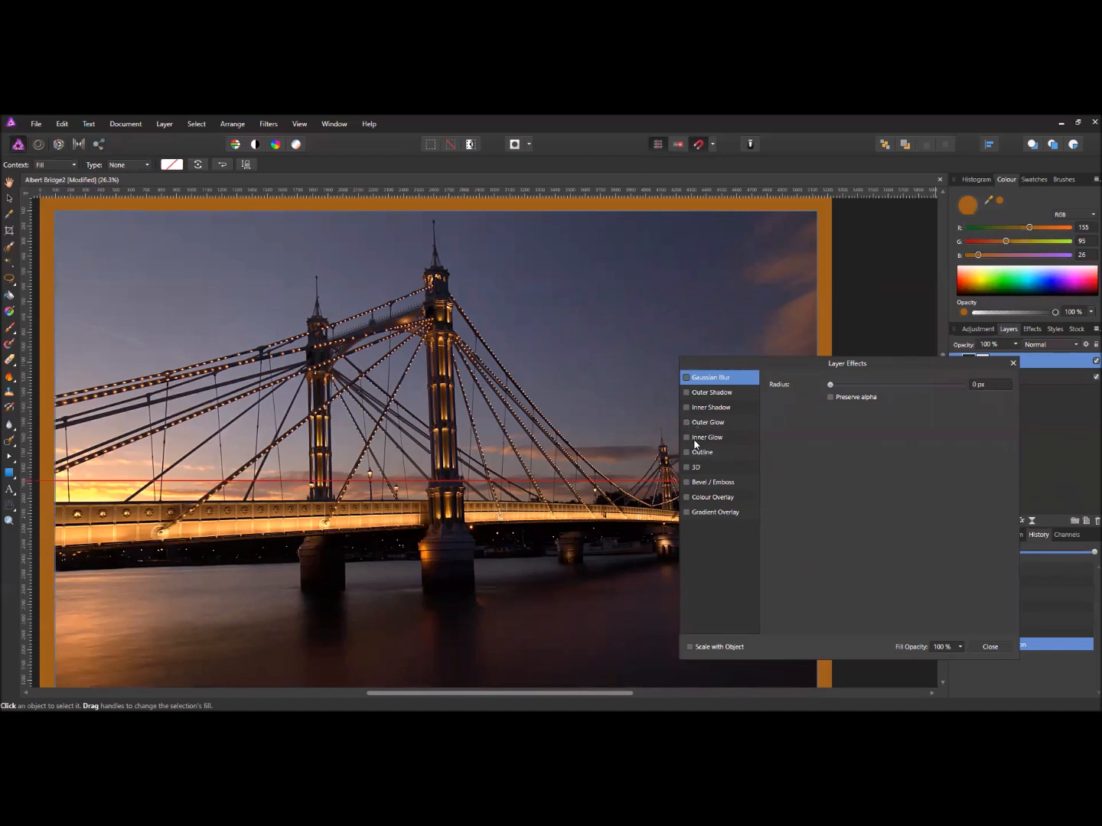
left_click(686, 392)
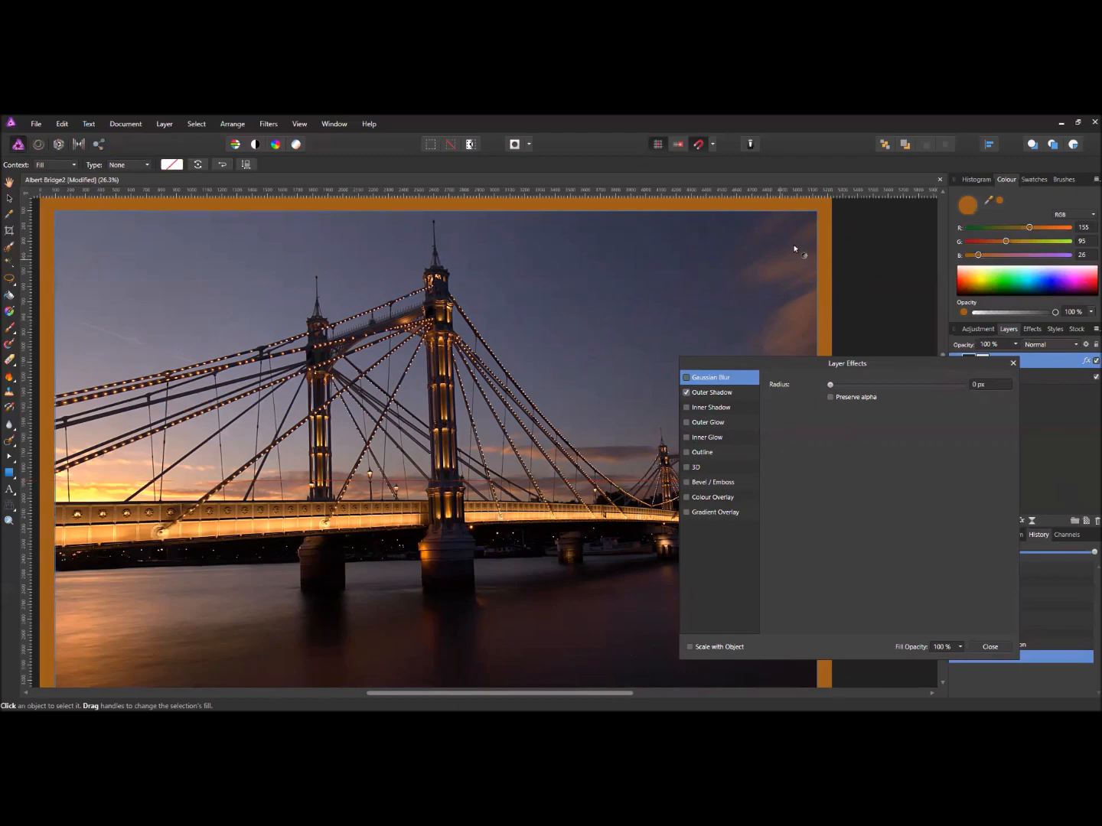
left_click_drag(632, 436, 505, 354)
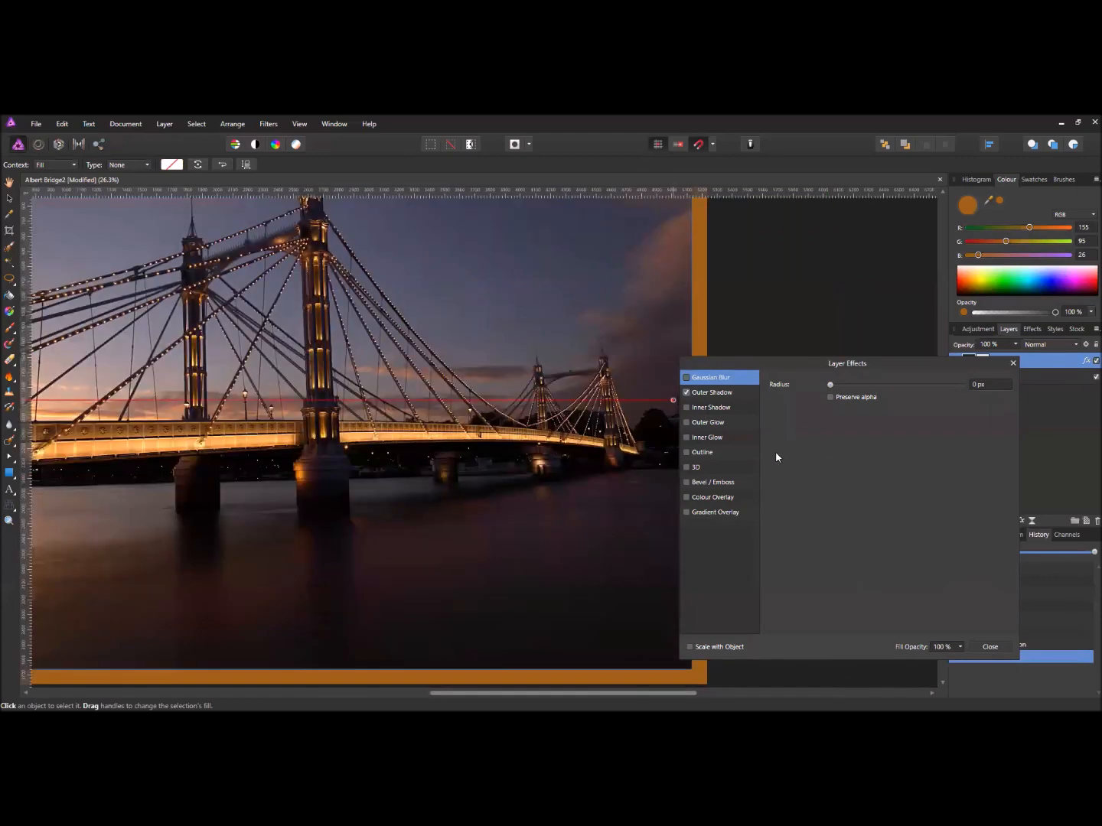
left_click_drag(634, 439, 577, 335)
scroll(603, 451, "up", 6)
left_click_drag(604, 466, 460, 330)
scroll(517, 448, "up", 1)
left_click_drag(517, 448, 523, 257)
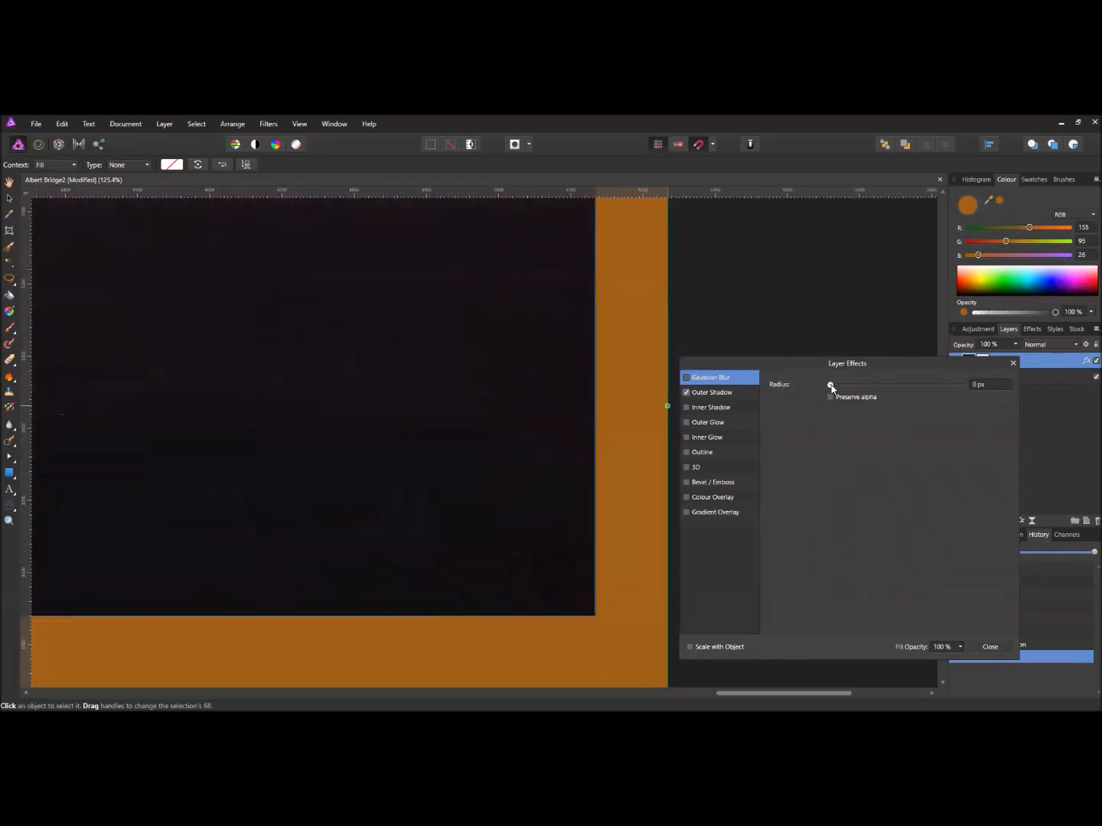
- Add a Gaussian Blur with a 13.9 px radius to the photo
left_click_drag(830, 385, 892, 397)
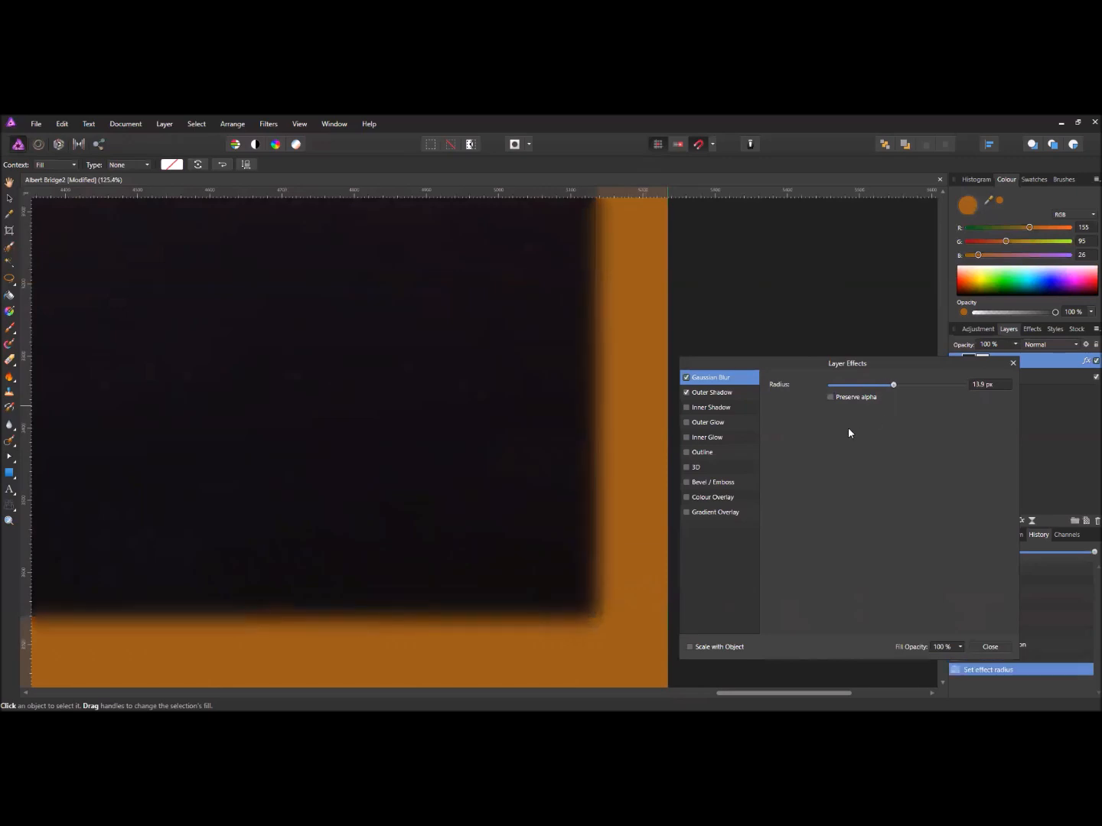
scroll(470, 449, "down", 5)
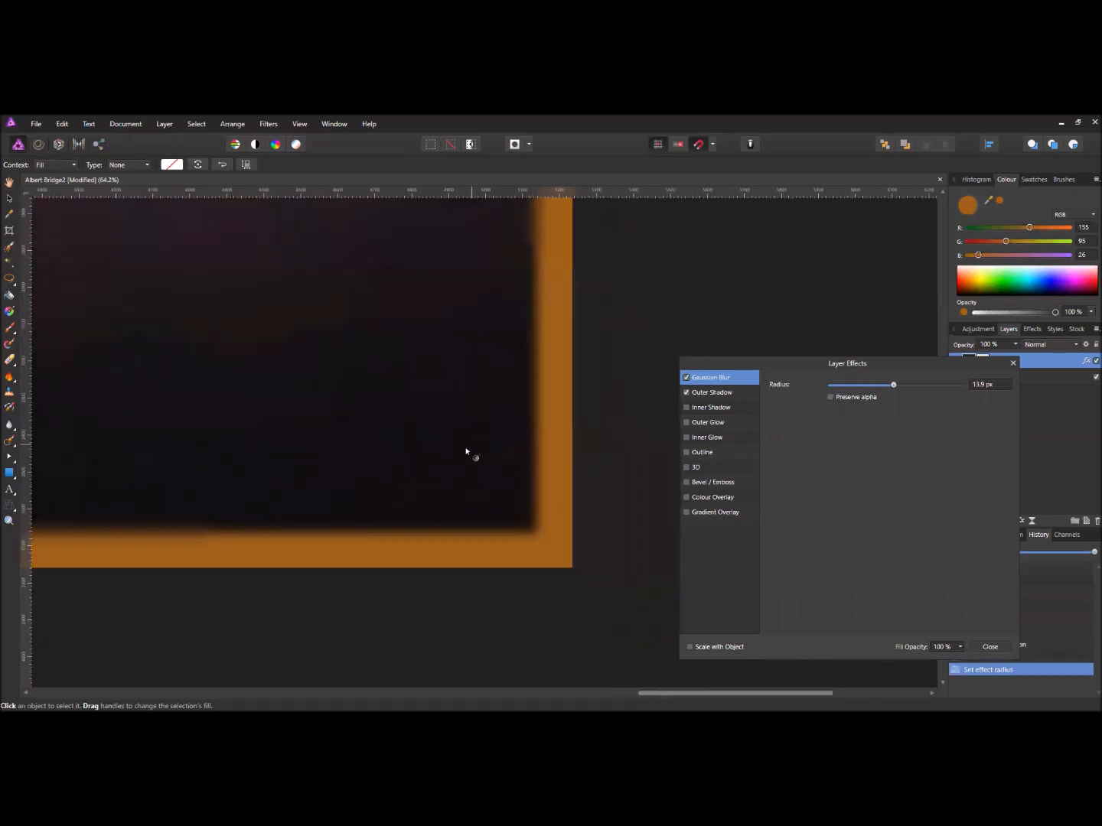
left_click_drag(401, 390, 521, 486)
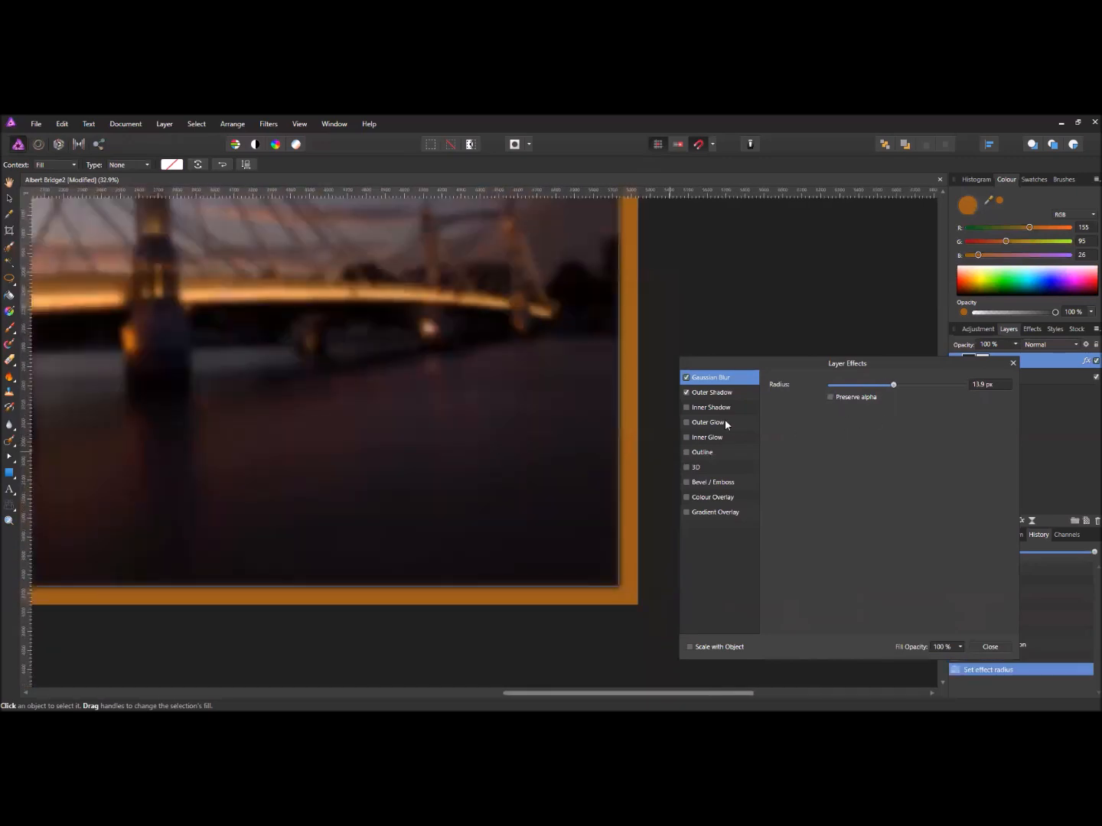
- Turn off the Gaussian Blur and set the shadow to 12.8 px radius, 70% intensity, ~17 px offset
left_click(685, 378)
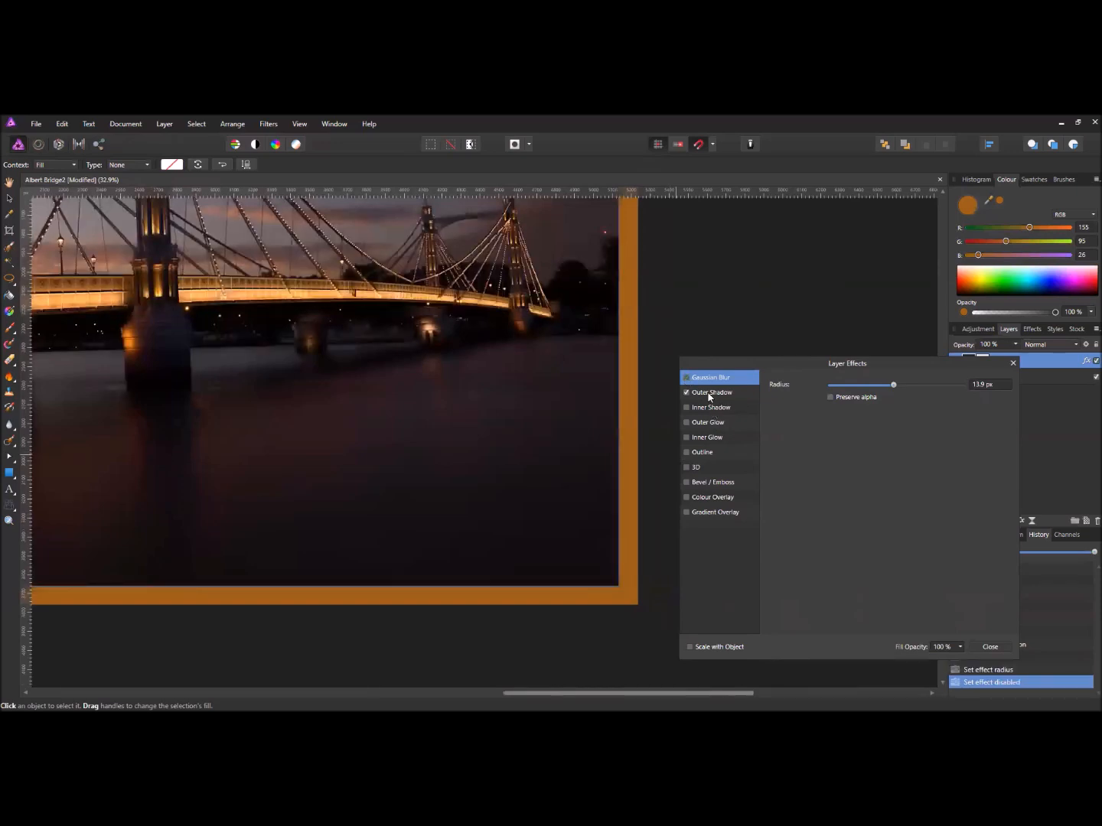
left_click(704, 393)
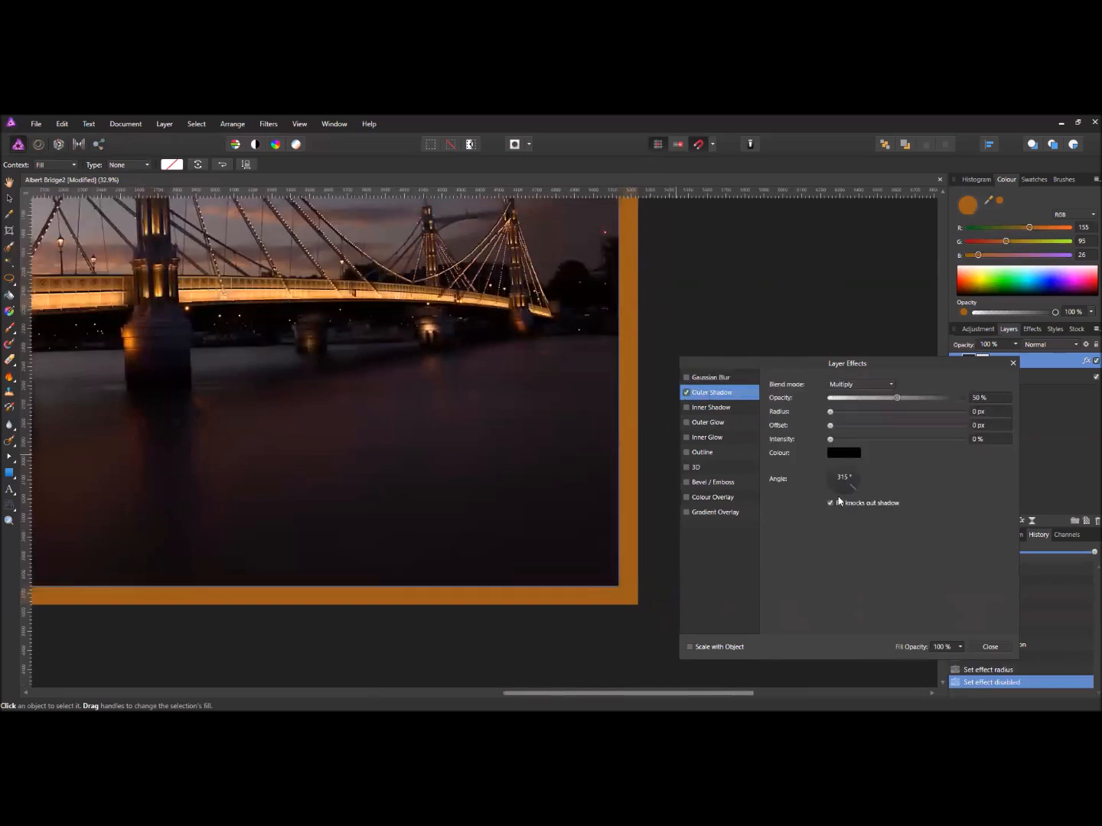
scroll(635, 546, "up", 8)
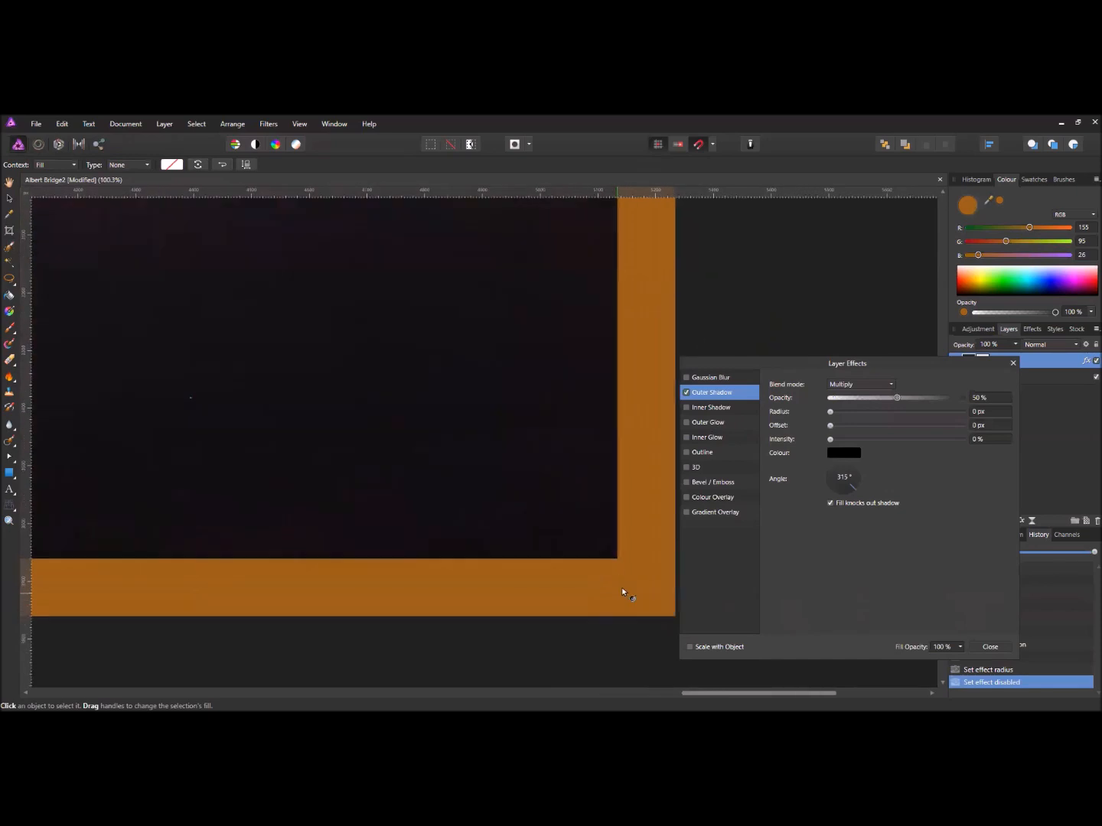
left_click_drag(829, 411, 879, 432)
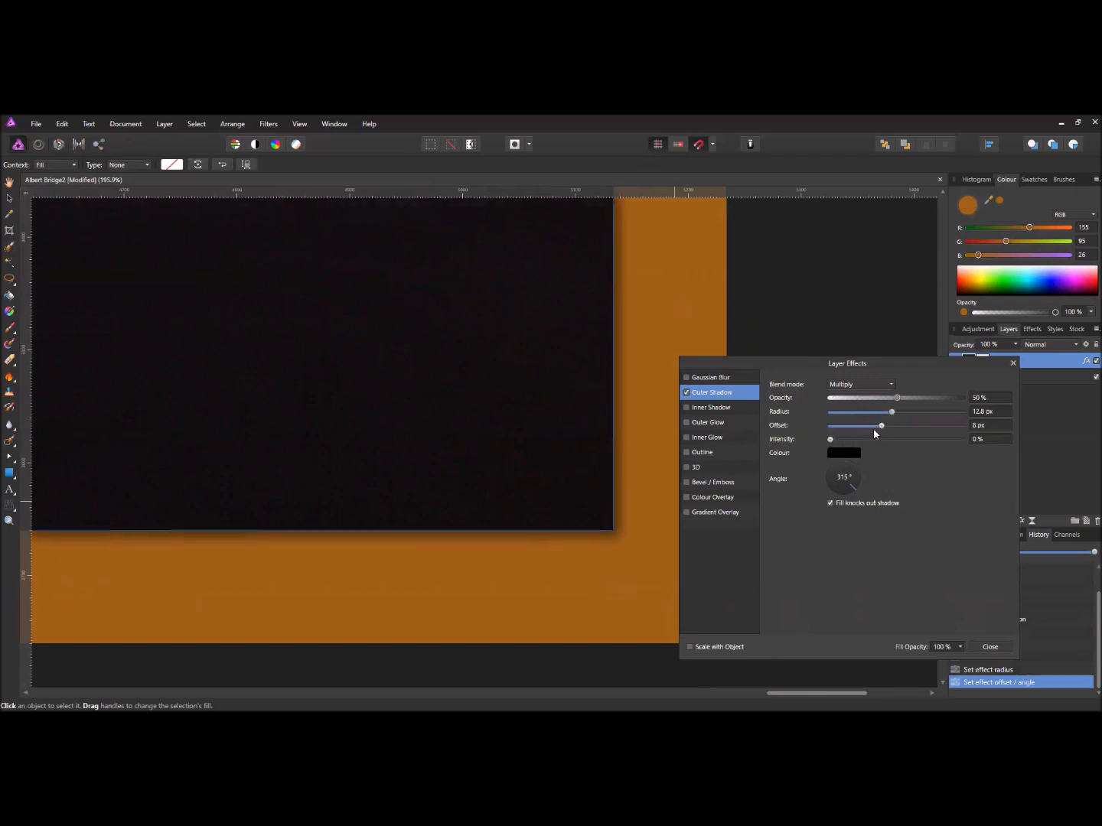
left_click_drag(866, 442, 893, 426)
left_click_drag(594, 509, 583, 454)
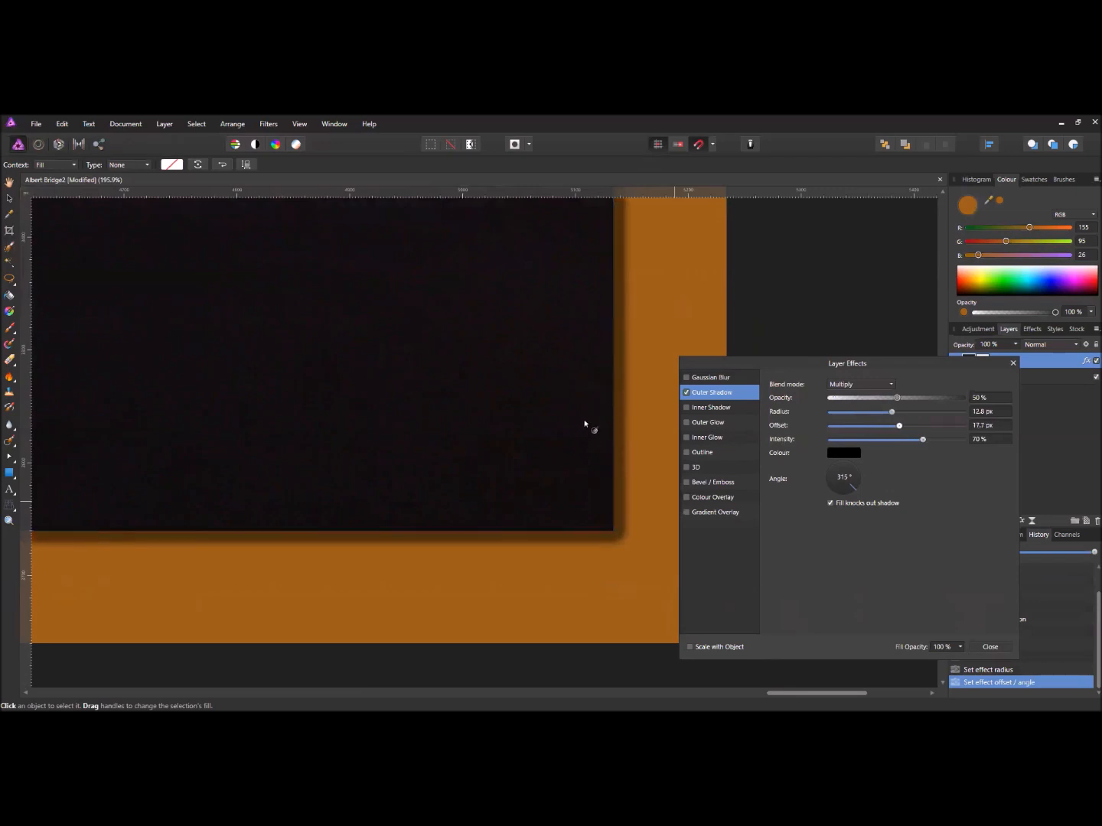
- Rotate the outer shadow angle to 315° and zoom out to the whole framed photo
scroll(588, 433, "down", 6)
scroll(679, 465, "up", 6)
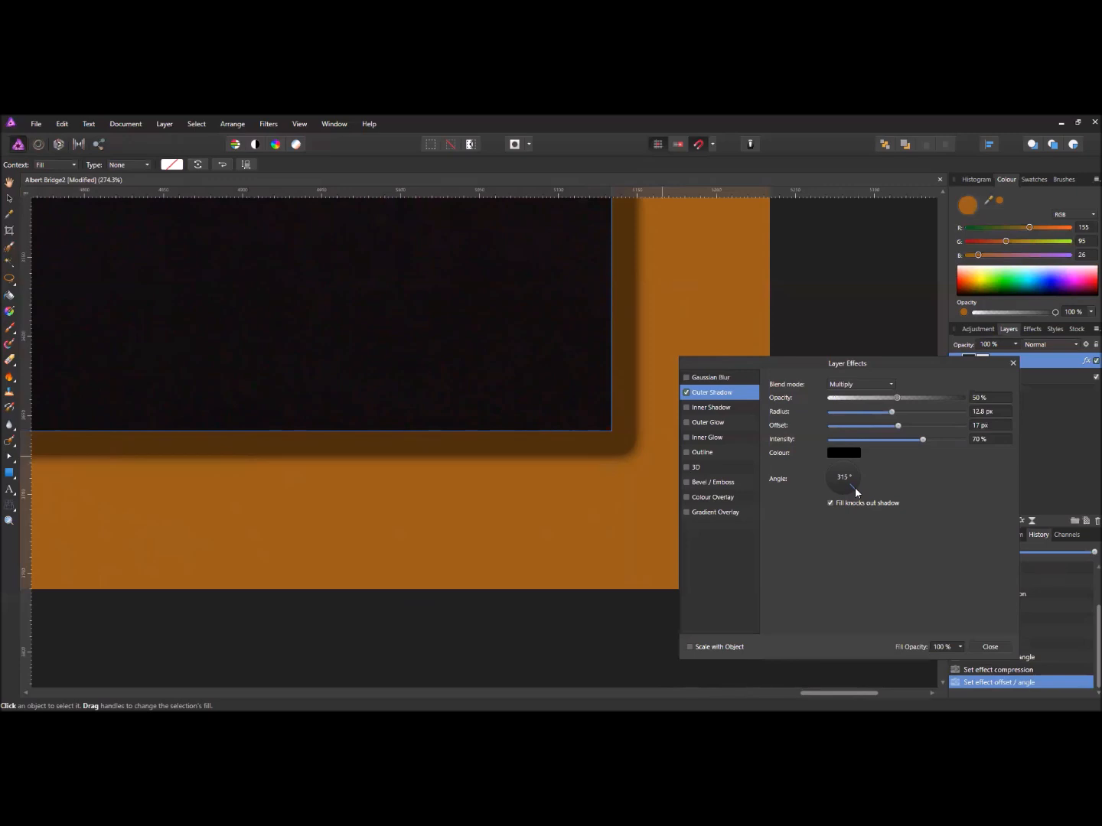
scroll(460, 470, "down", 8)
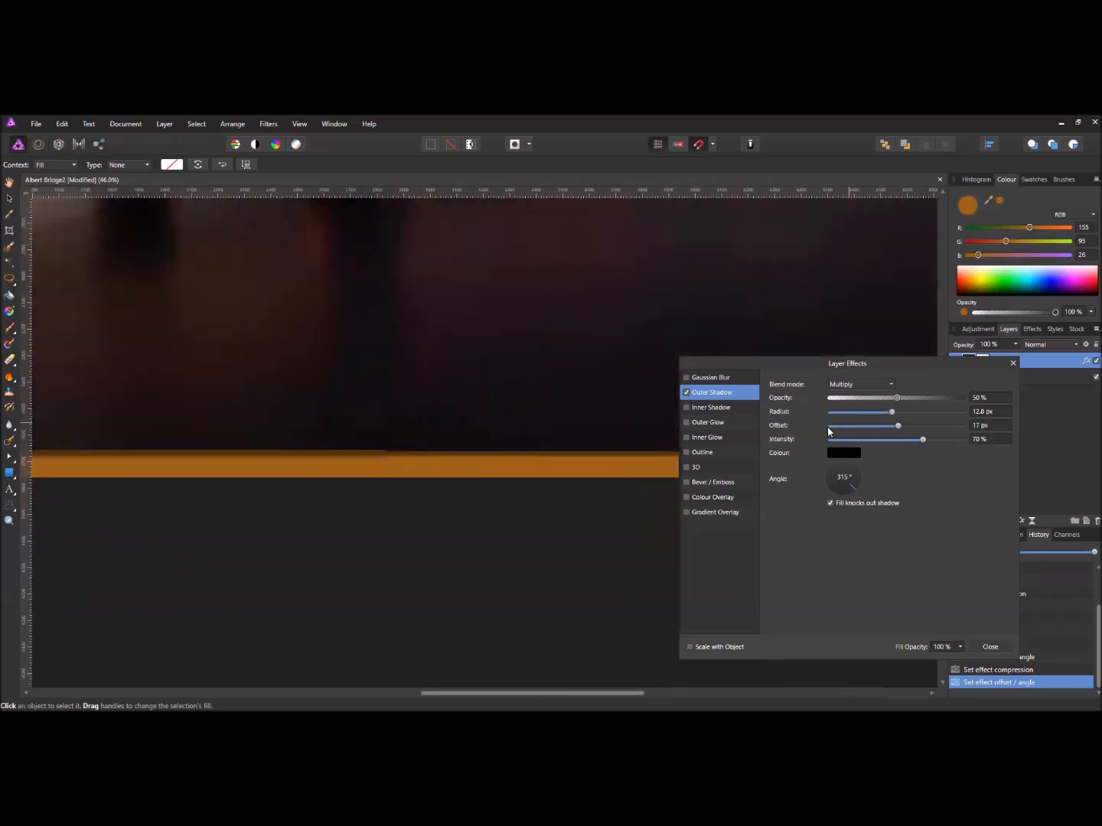
left_click_drag(125, 309, 545, 507)
left_click_drag(238, 314, 460, 500)
scroll(370, 555, "up", 1)
scroll(371, 552, "up", 6)
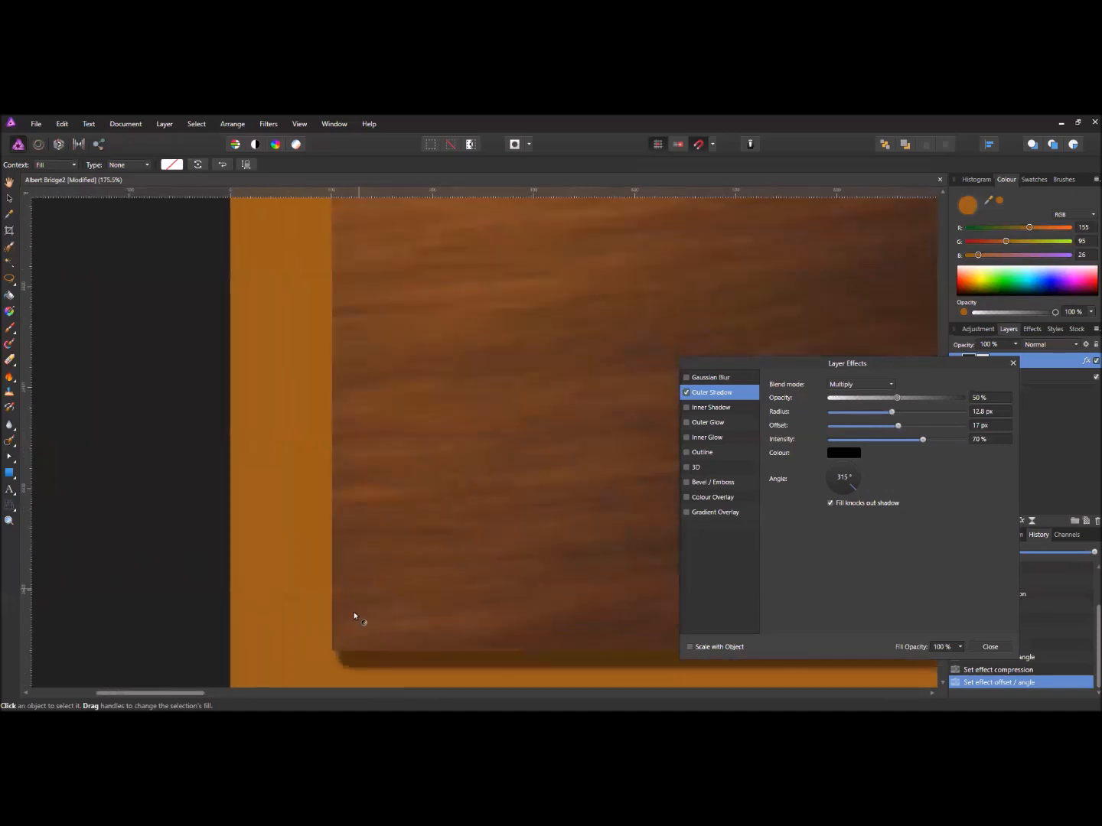
left_click_drag(352, 567, 342, 496)
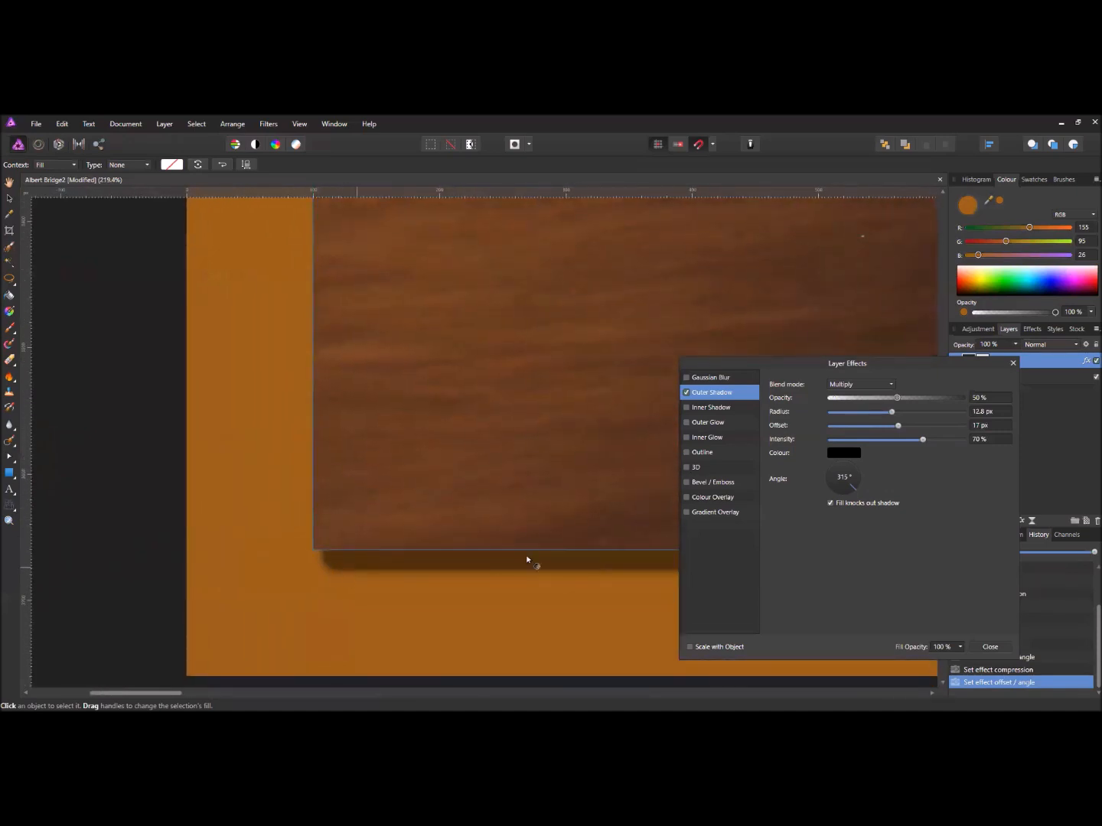
mouse_move(854, 493)
left_mouse_down()
mouse_move(827, 496)
mouse_move(822, 464)
mouse_move(850, 457)
mouse_move(865, 485)
left_mouse_up()
scroll(621, 512, "down", 5)
scroll(632, 478, "down", 1)
left_click_drag(633, 478, 326, 485)
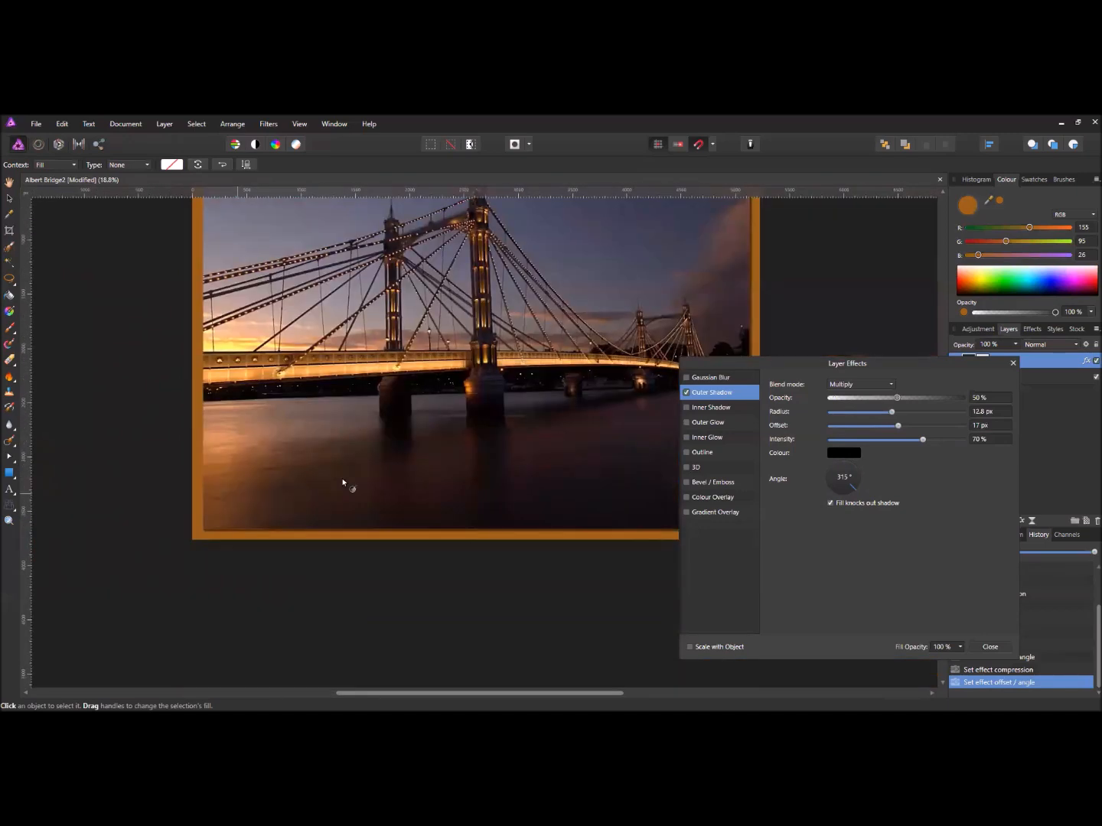
scroll(389, 485, "down", 1)
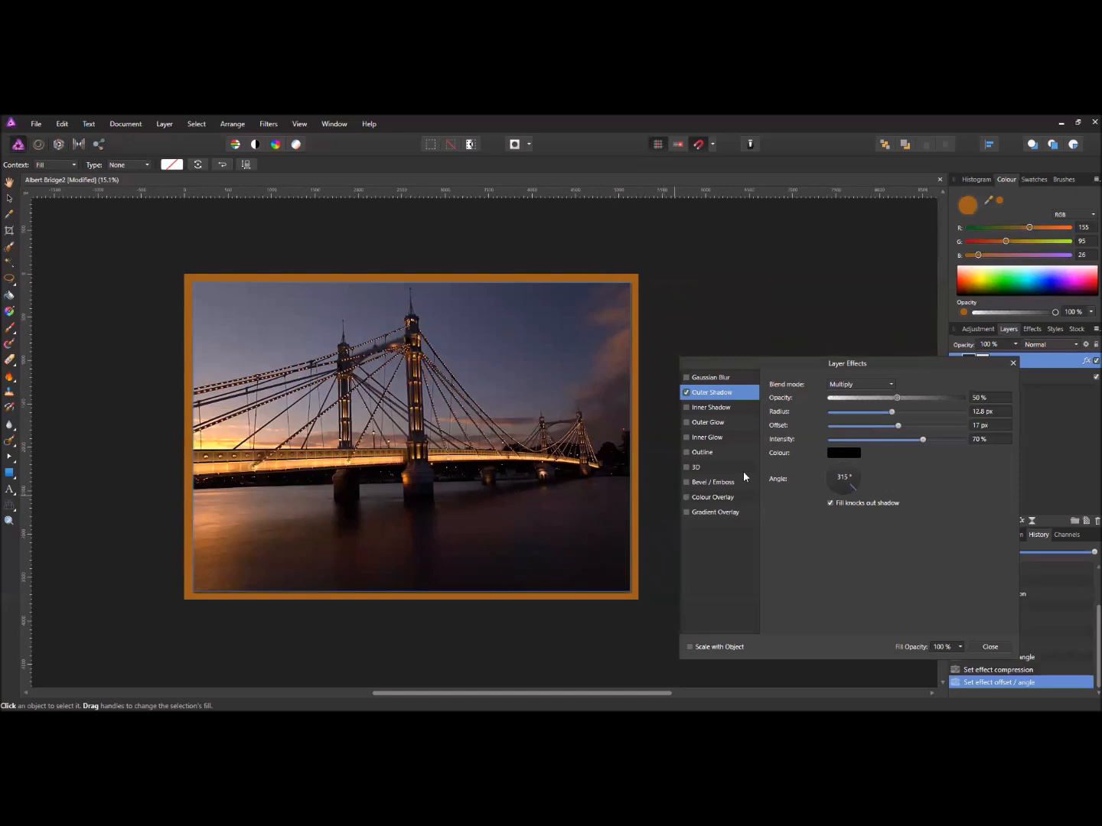
- Turn off the photo's Outer Shadow and zoom to the frame's bottom-right corner
left_click(686, 393)
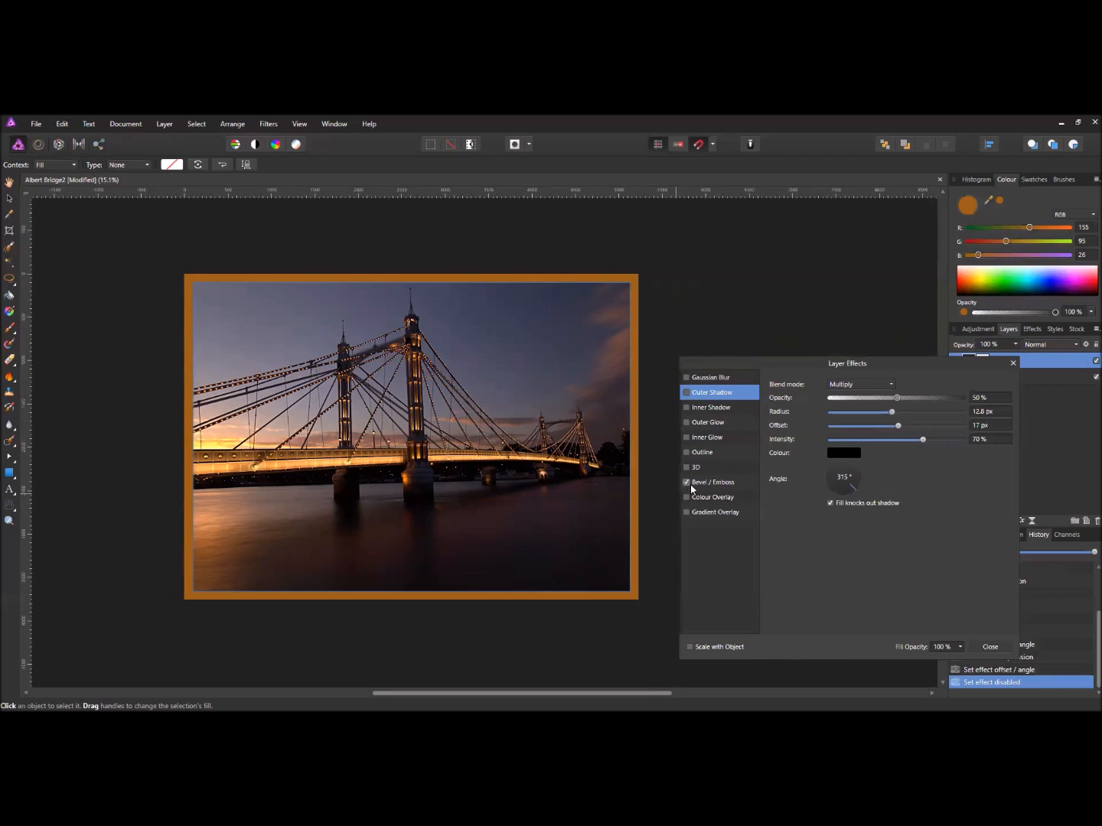
scroll(625, 607, "up", 10)
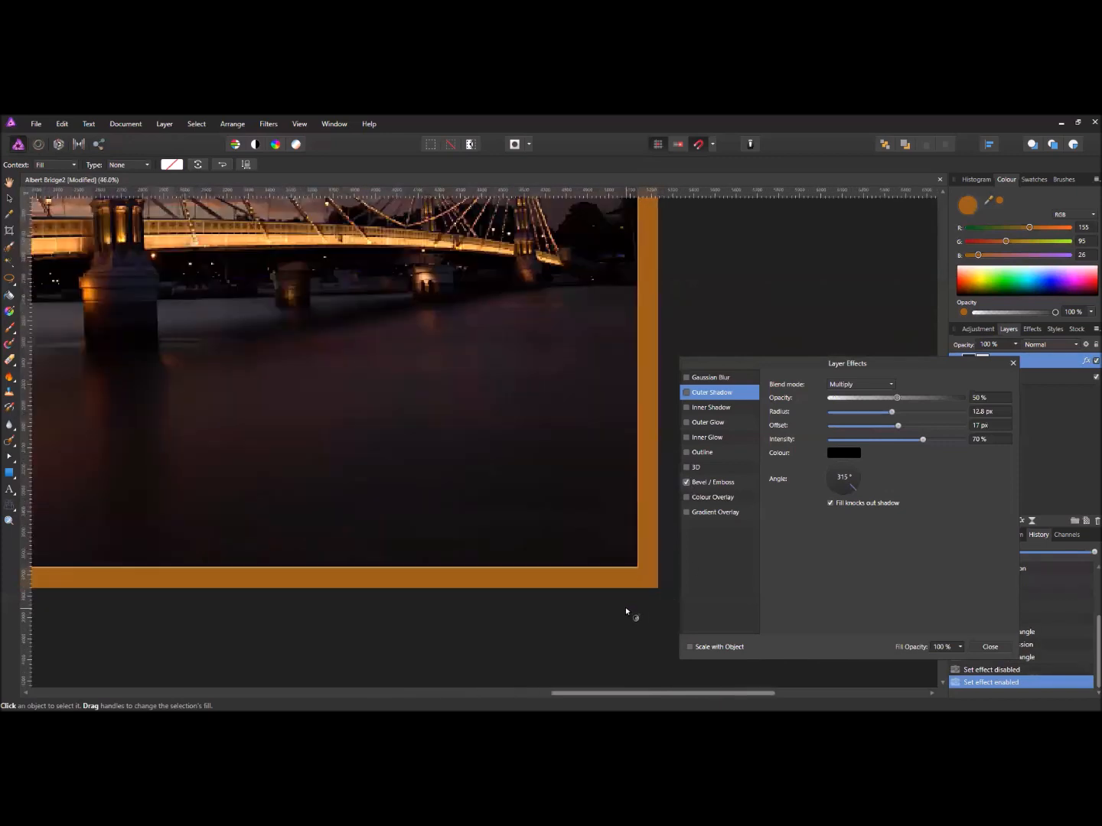
scroll(652, 519, "up", 1)
left_click_drag(650, 456, 498, 541)
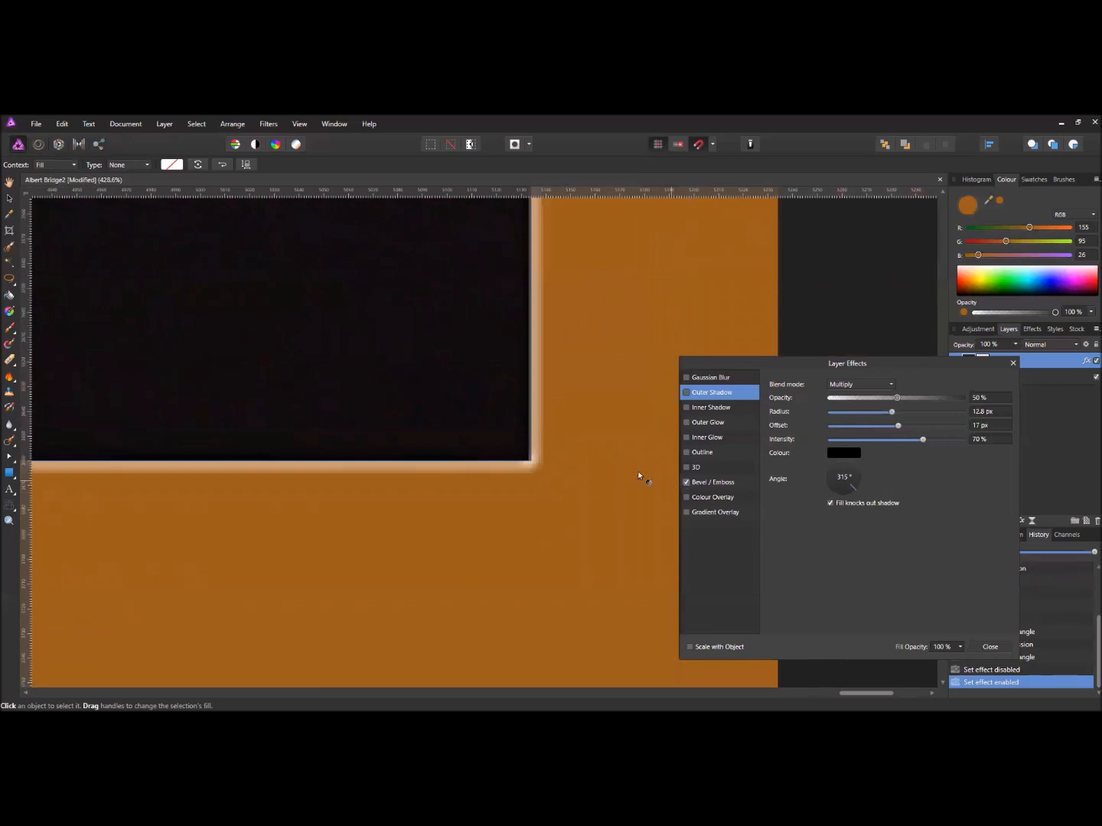
- Enable the 3D effect with Bevel/Emboss off and inspect the framed photo
left_click(687, 467)
left_click(685, 482)
scroll(448, 438, "down", 1)
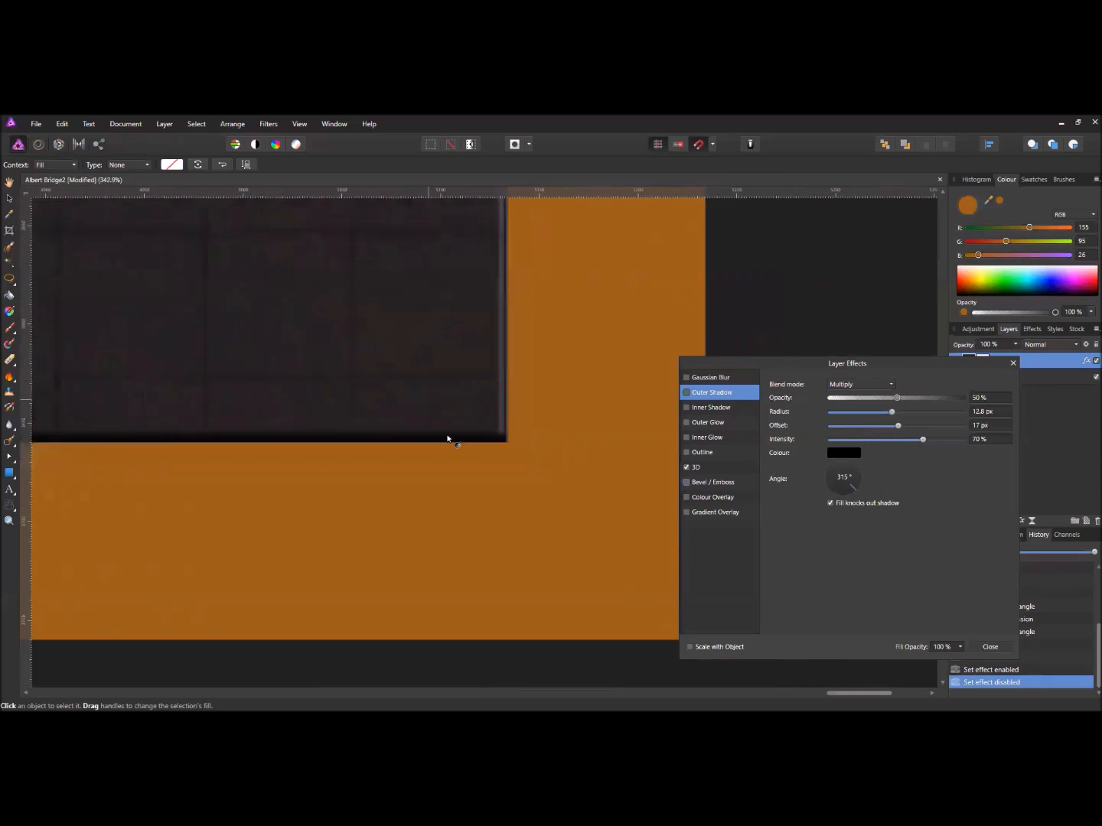
scroll(524, 393, "up", 1)
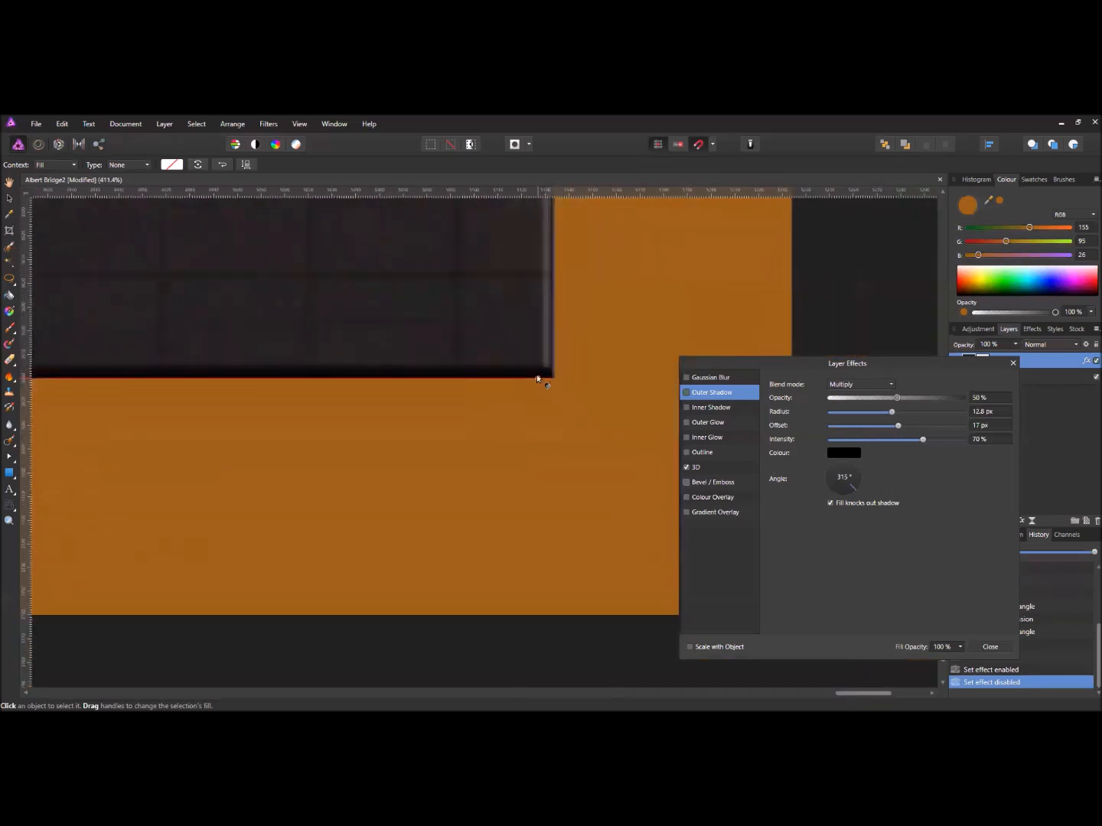
scroll(531, 375, "down", 15)
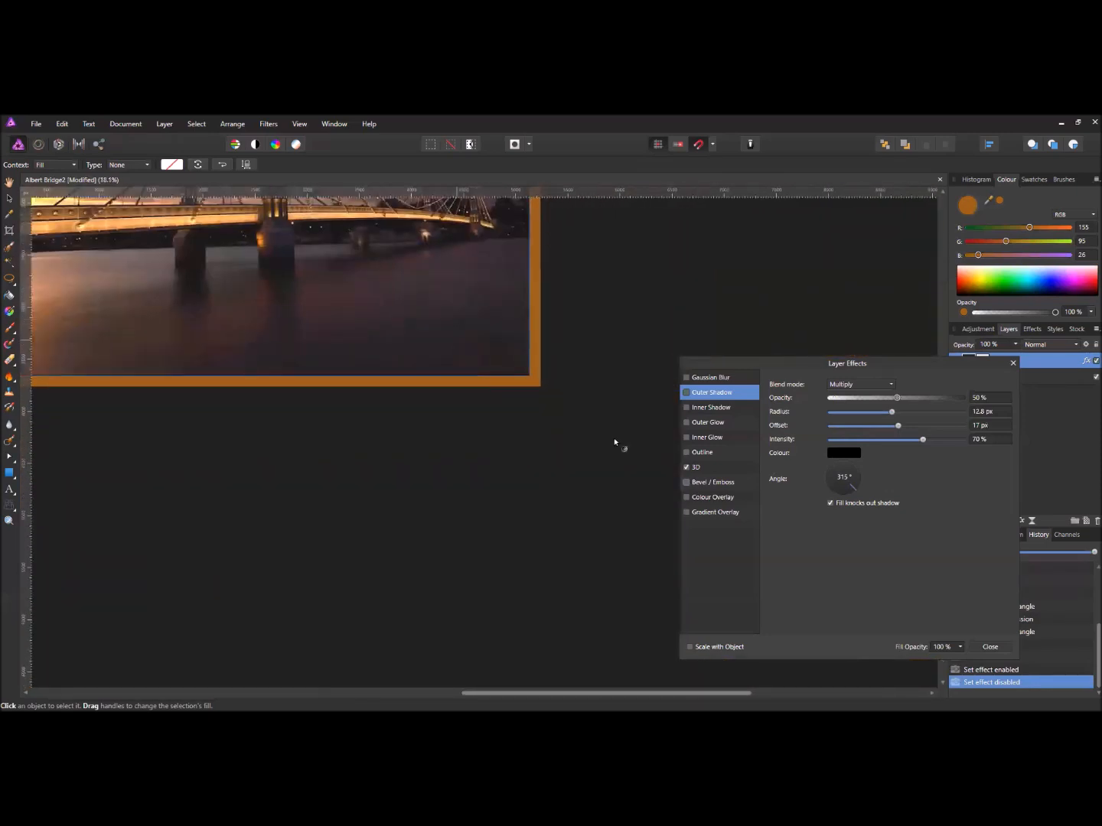
left_click_drag(615, 442, 602, 475)
left_click_drag(497, 392, 473, 475)
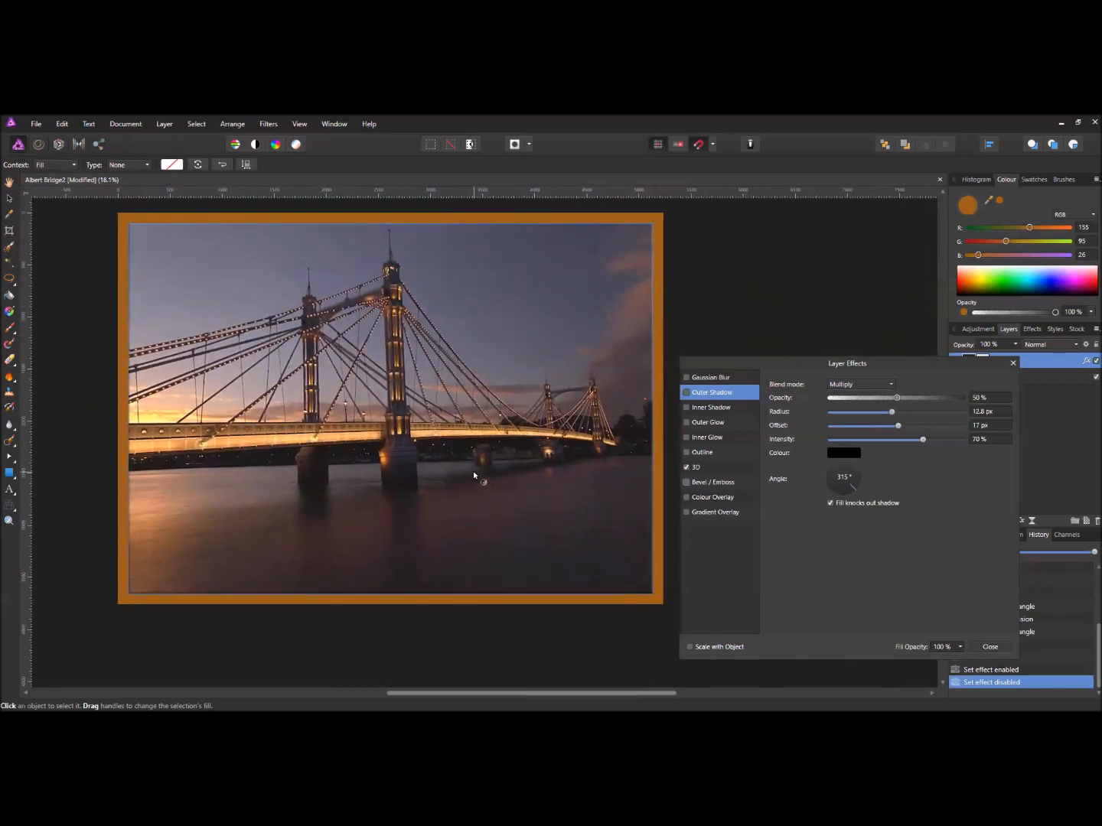
scroll(650, 601, "up", 2)
scroll(650, 600, "up", 10)
scroll(510, 517, "up", 4)
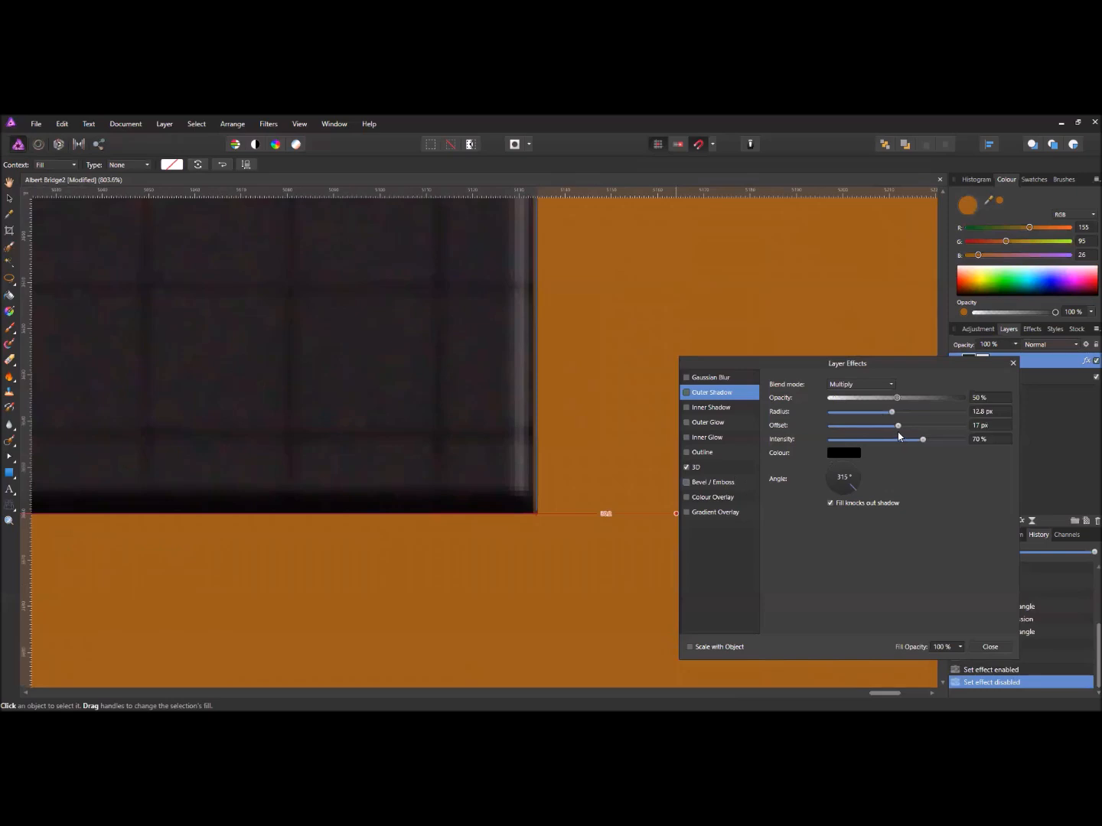
- Set the outer shadow radius to 17 px
left_click_drag(894, 415, 912, 440)
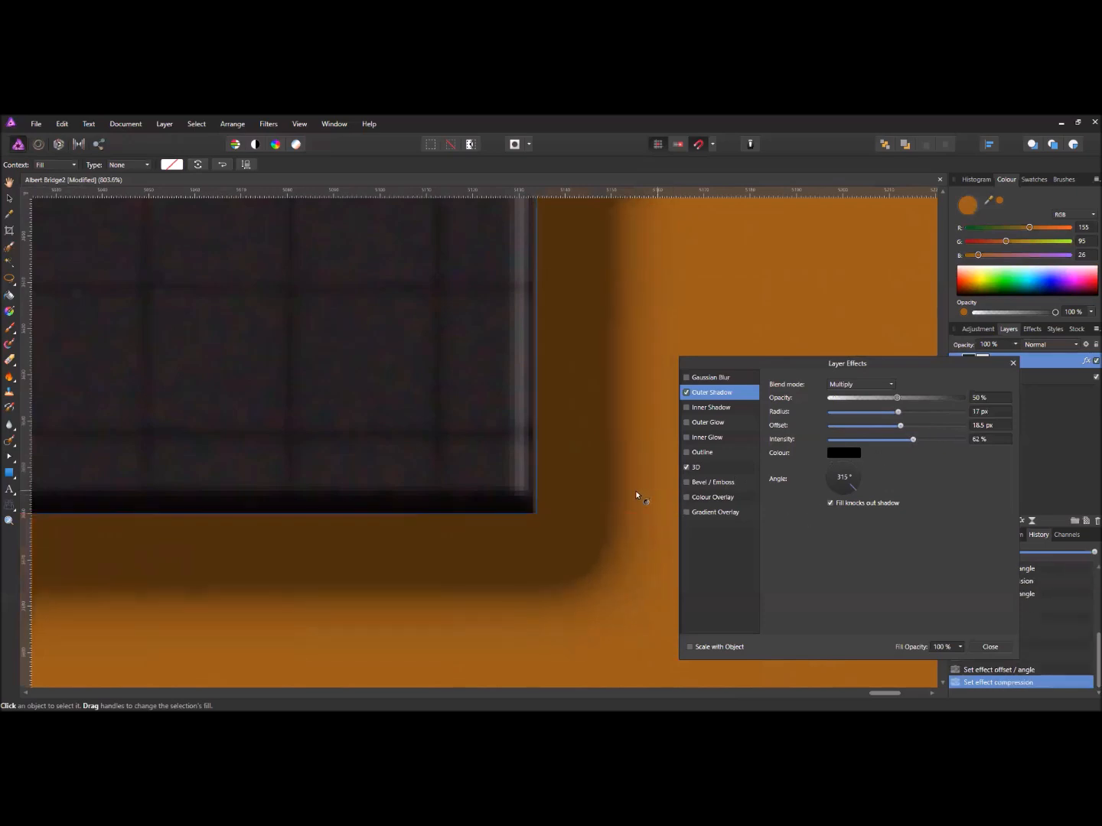
scroll(620, 488, "down", 3)
scroll(588, 476, "down", 2)
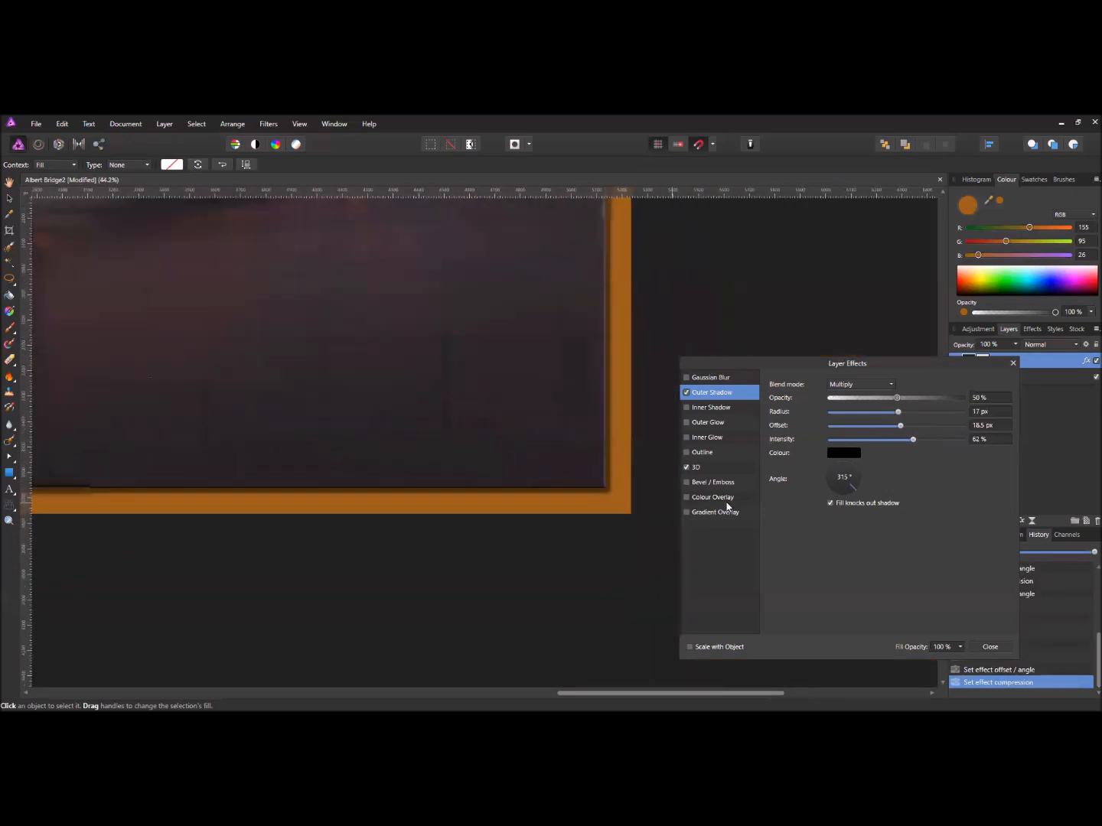
- Turn off Outer Shadow and 3D, close Layer Effects, and view the whole framed photo
left_click(685, 393)
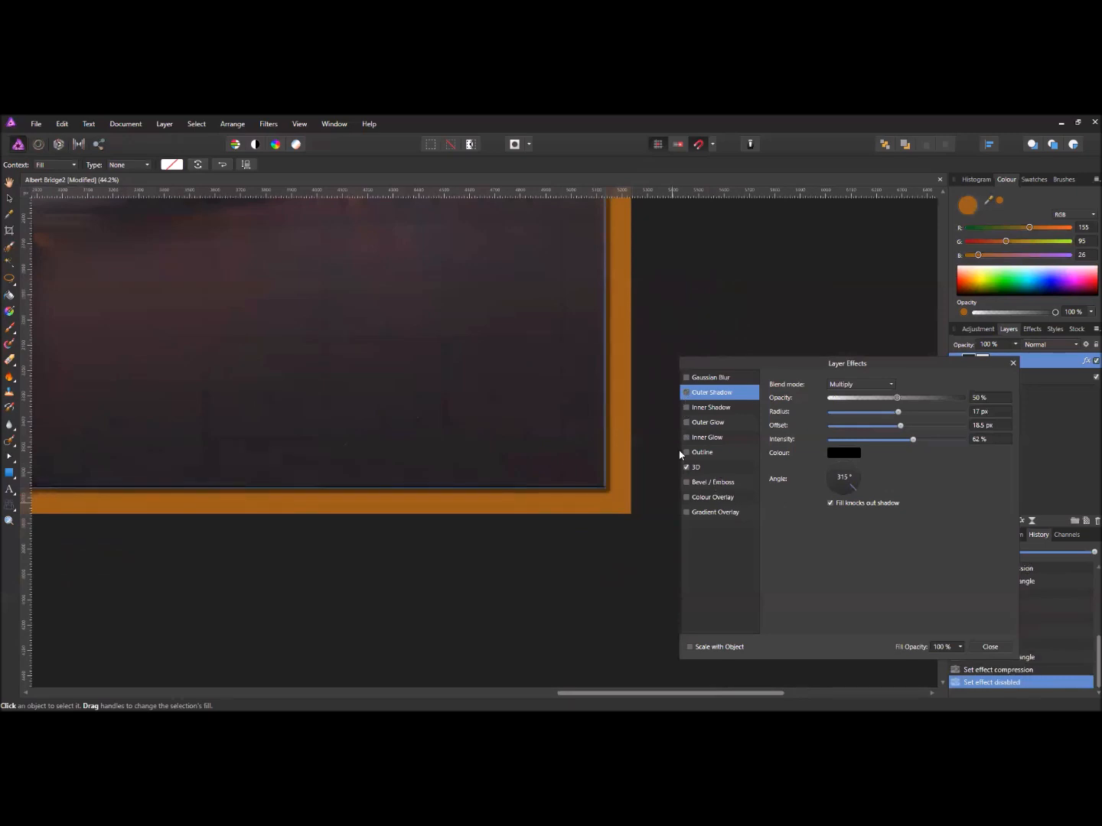
left_click(686, 467)
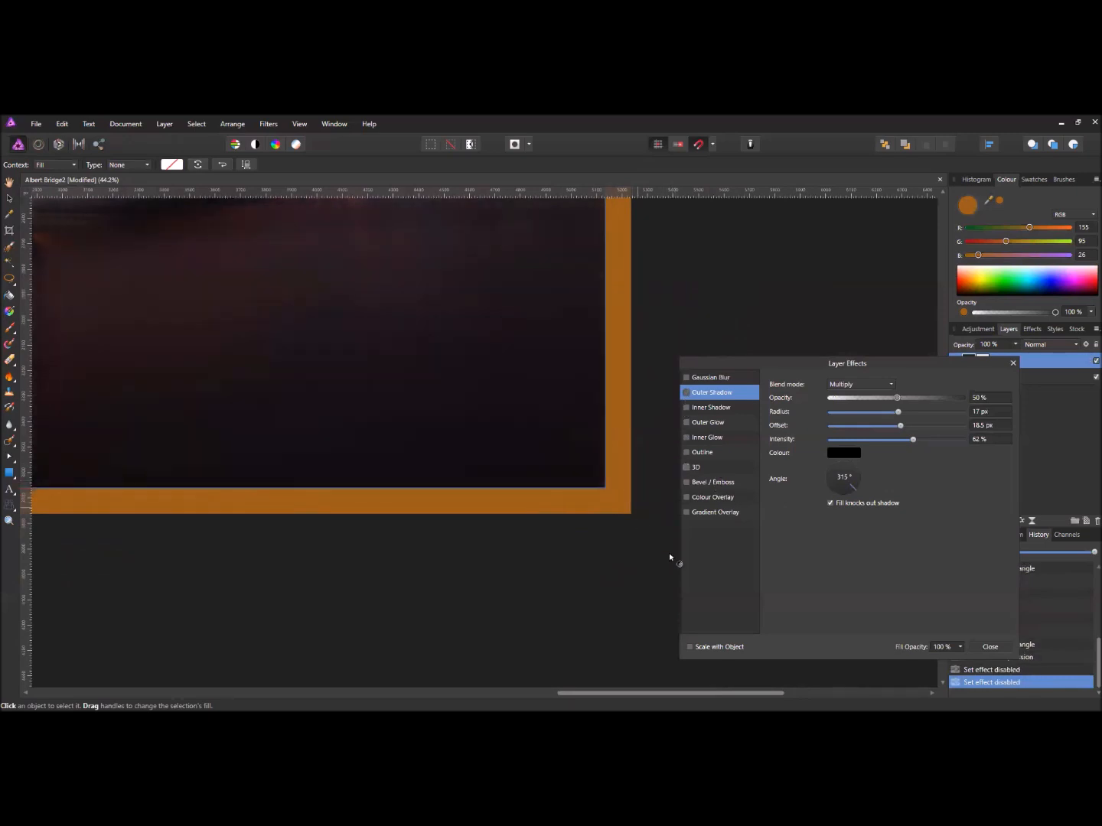
left_click(986, 645)
scroll(430, 399, "down", 9)
left_click_drag(349, 323, 423, 348)
scroll(452, 381, "up", 5)
scroll(451, 380, "up", 1)
scroll(458, 366, "down", 1)
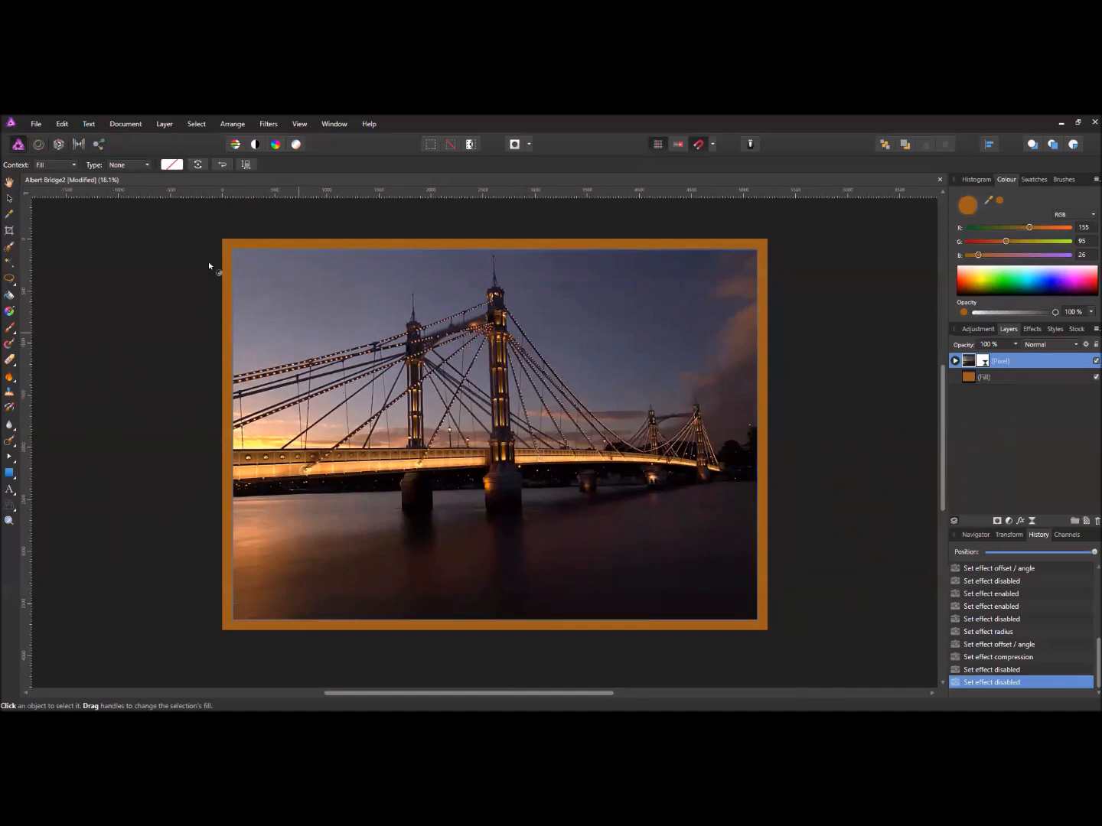
- Start a crop constrained to A3 (420 × 297) proportions
left_click(9, 234)
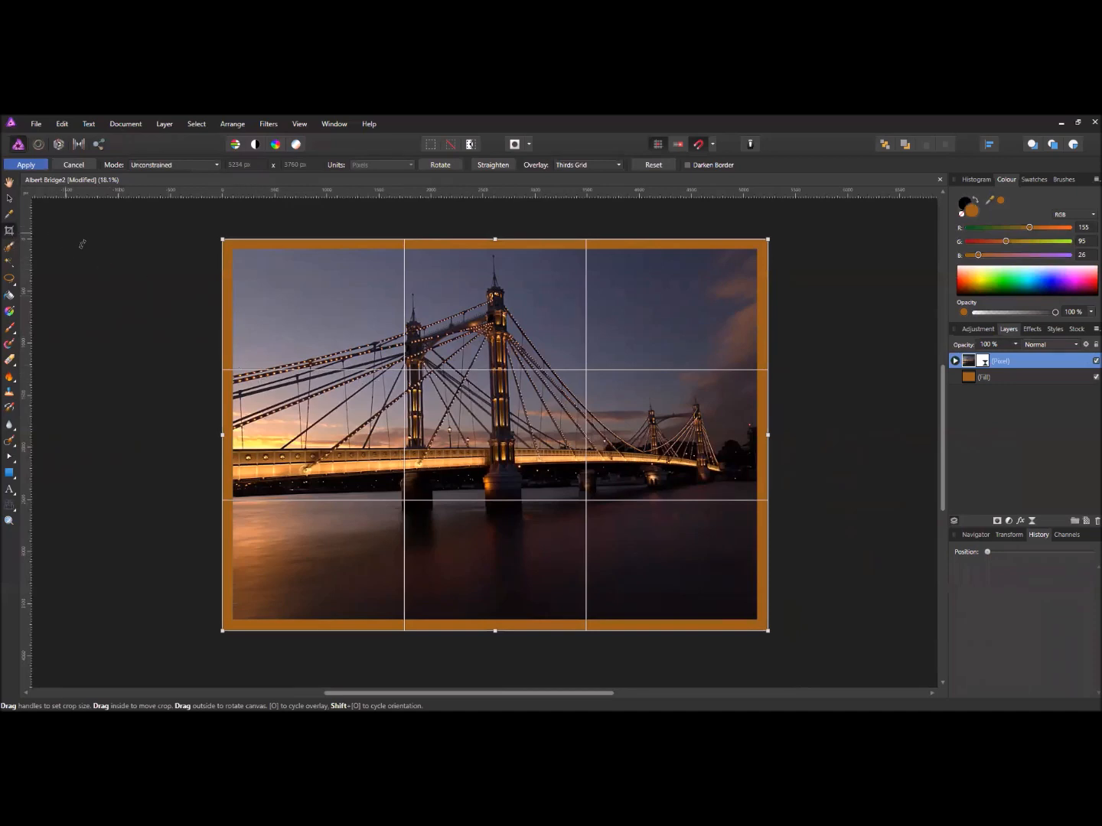
left_click(165, 167)
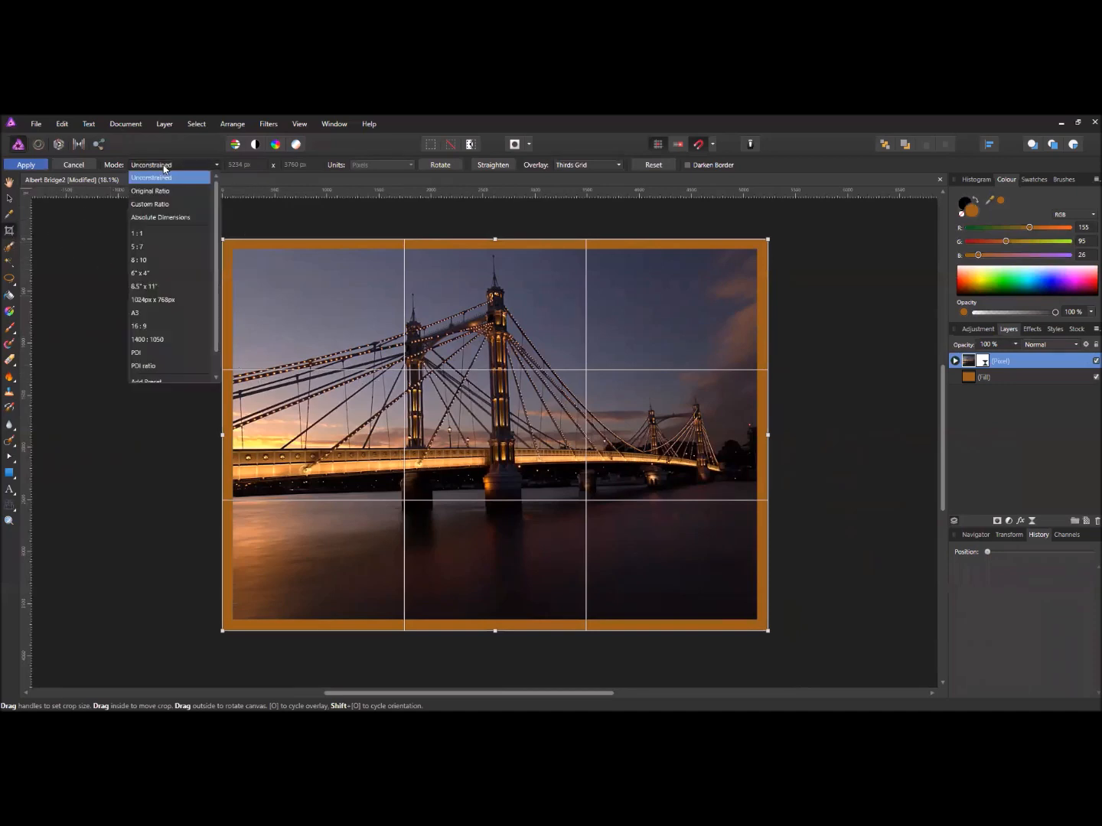
left_click(136, 313)
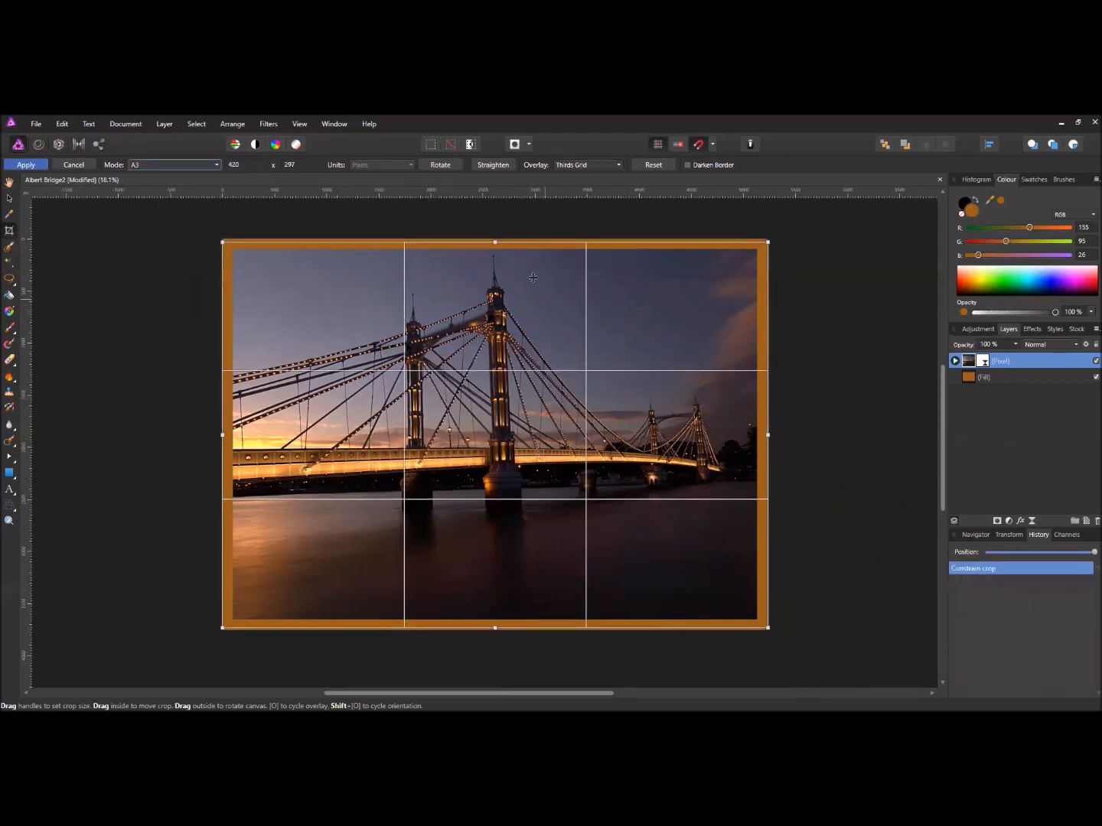
- Inspect the crop edges, then step back in History to drop the A3 constraint
scroll(533, 279, "up", 6)
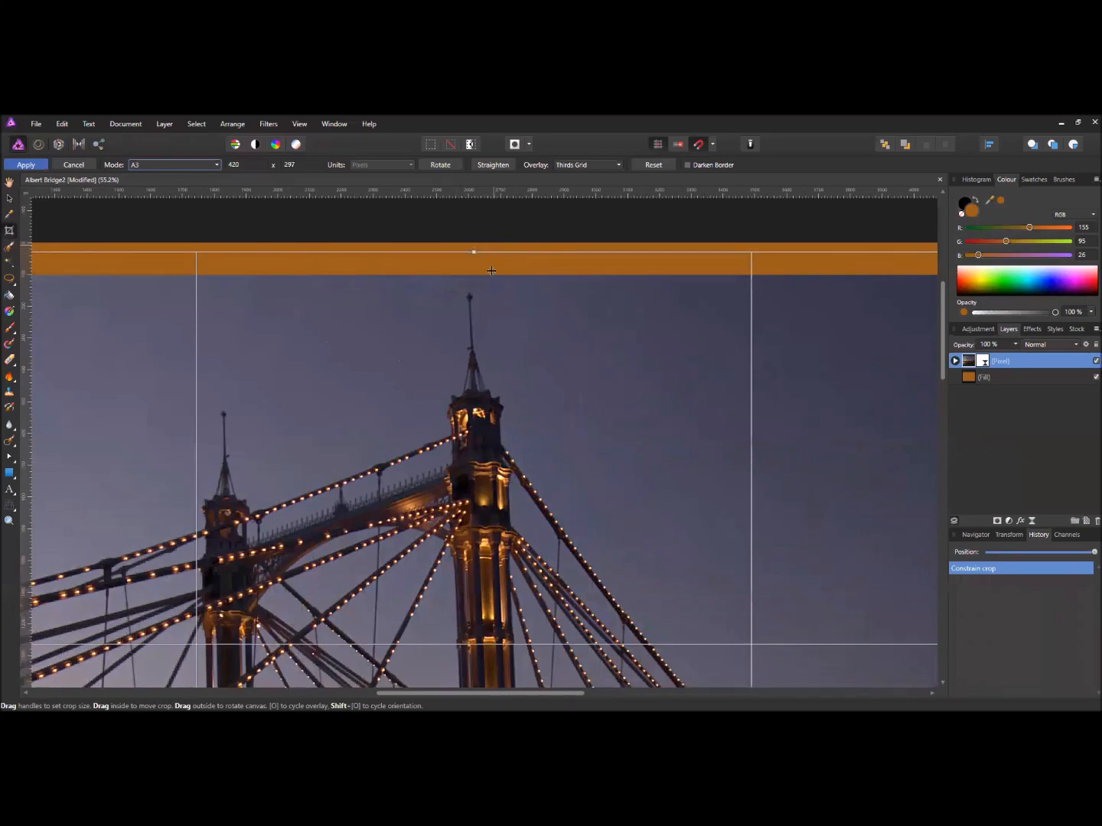
scroll(498, 268, "down", 6)
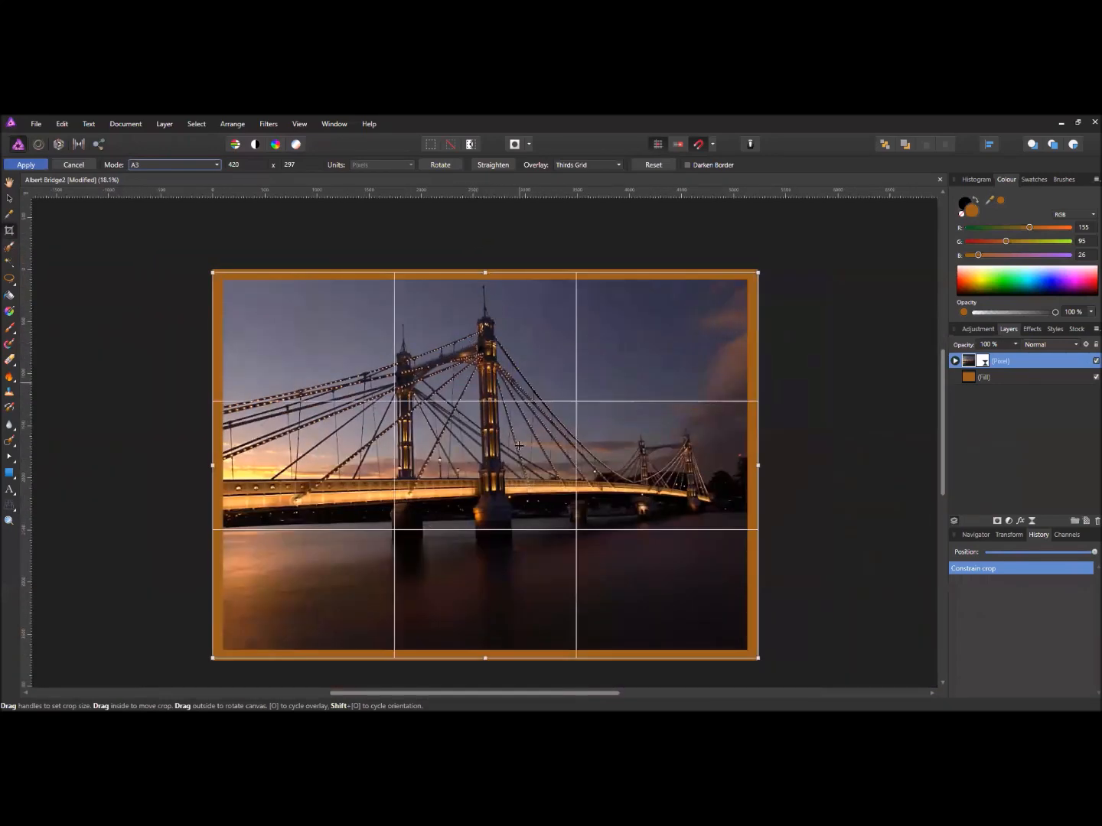
scroll(492, 683, "up", 2)
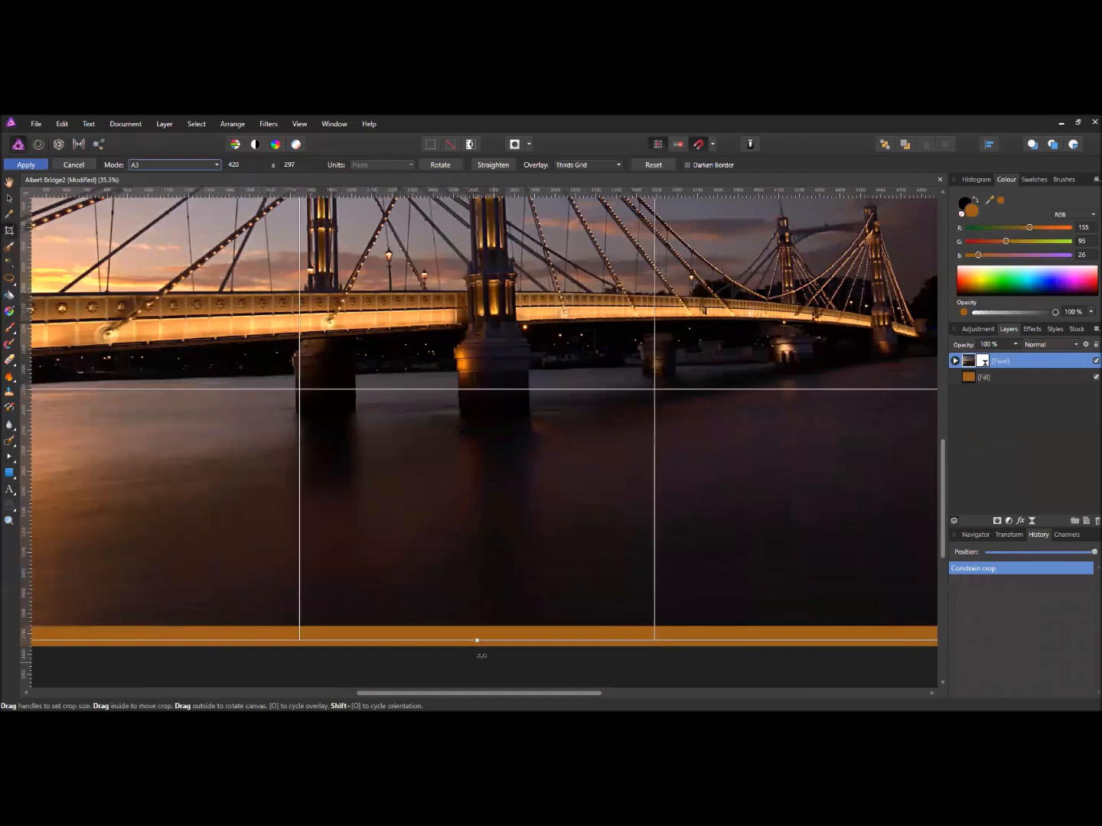
scroll(493, 554, "up", 1)
scroll(489, 556, "down", 4)
scroll(488, 556, "up", 2)
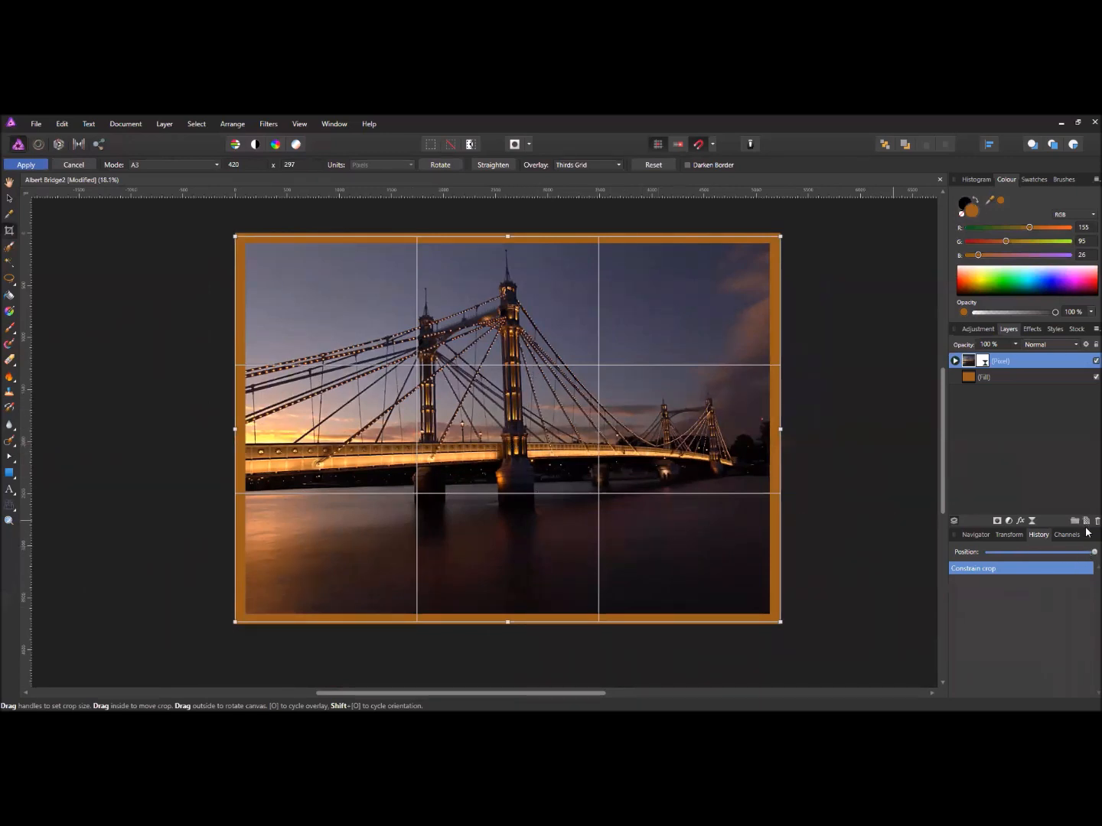
left_click_drag(1087, 555, 988, 556)
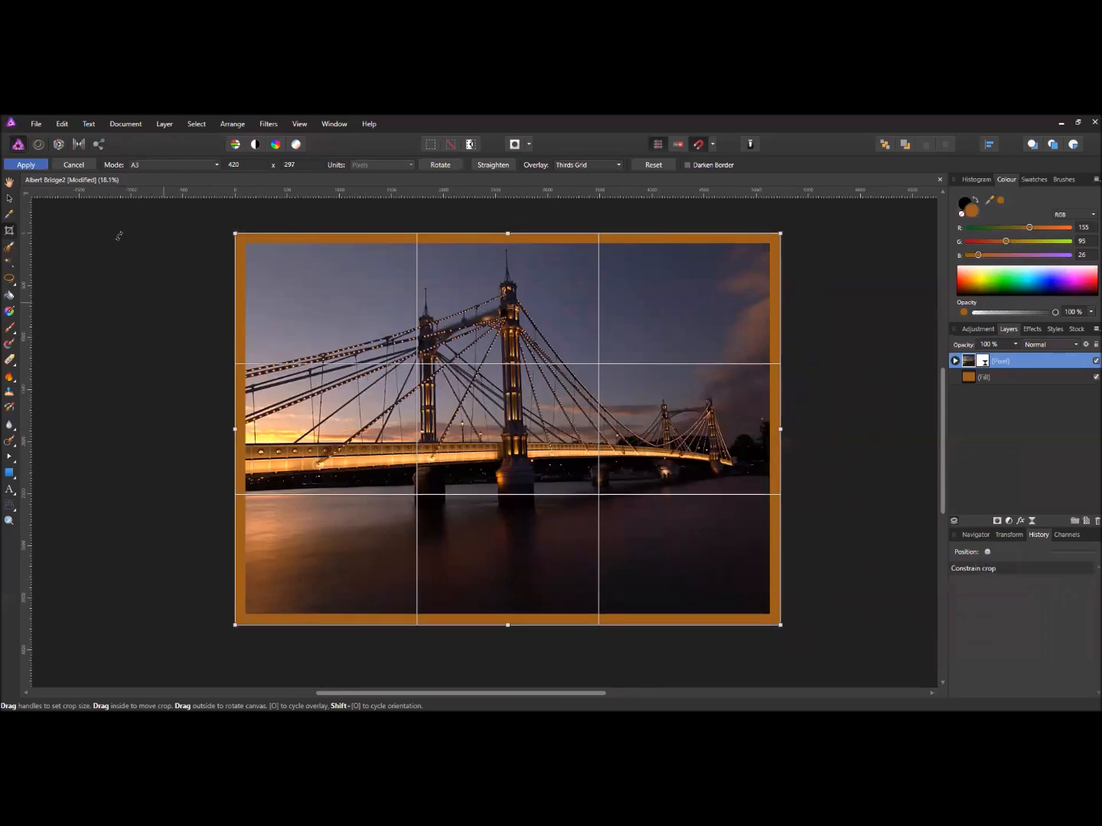
- Cancel the crop and rewind History to the original 5034 × 3560 px unbordered photo
left_click(72, 164)
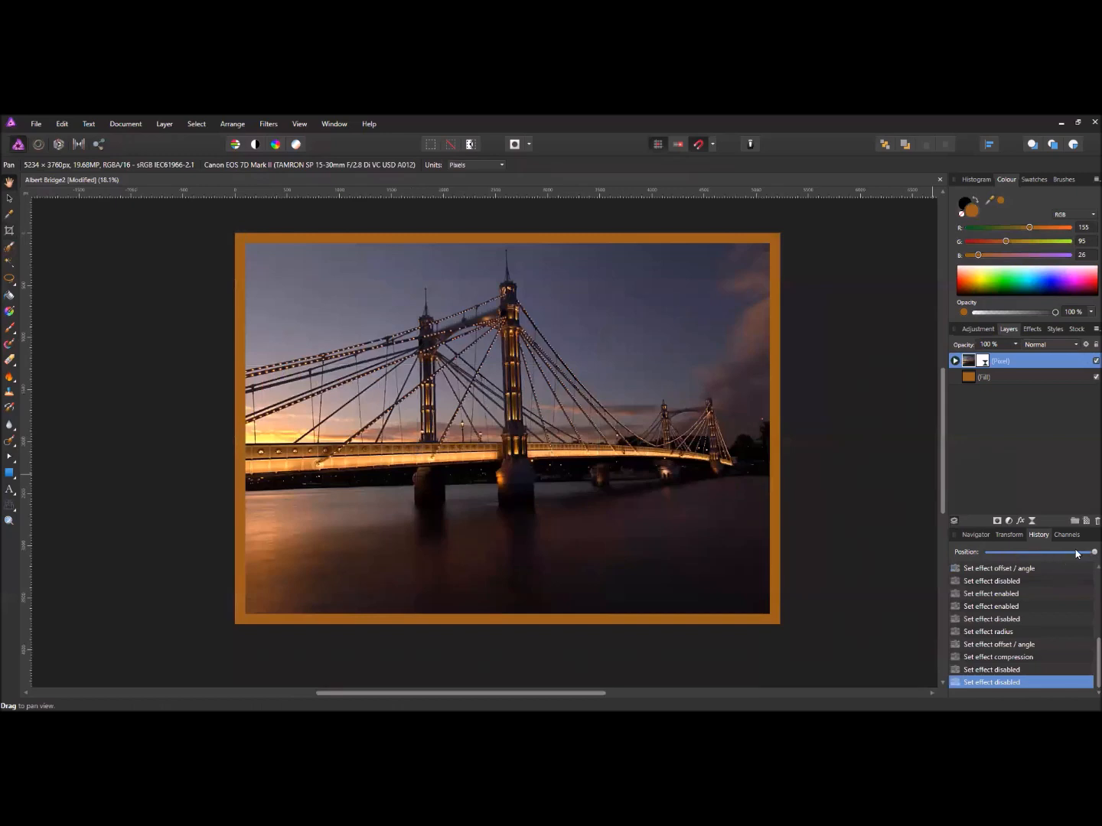
left_click_drag(1087, 556, 984, 562)
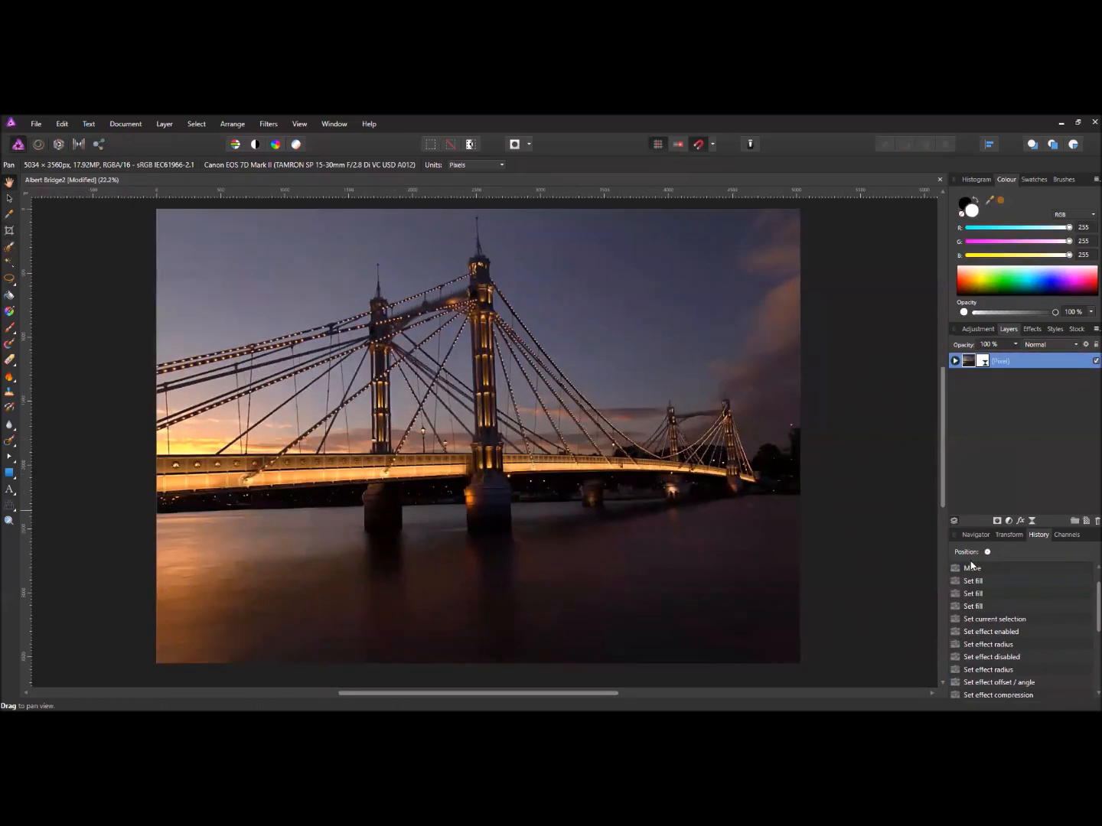
left_click_drag(443, 485, 478, 488)
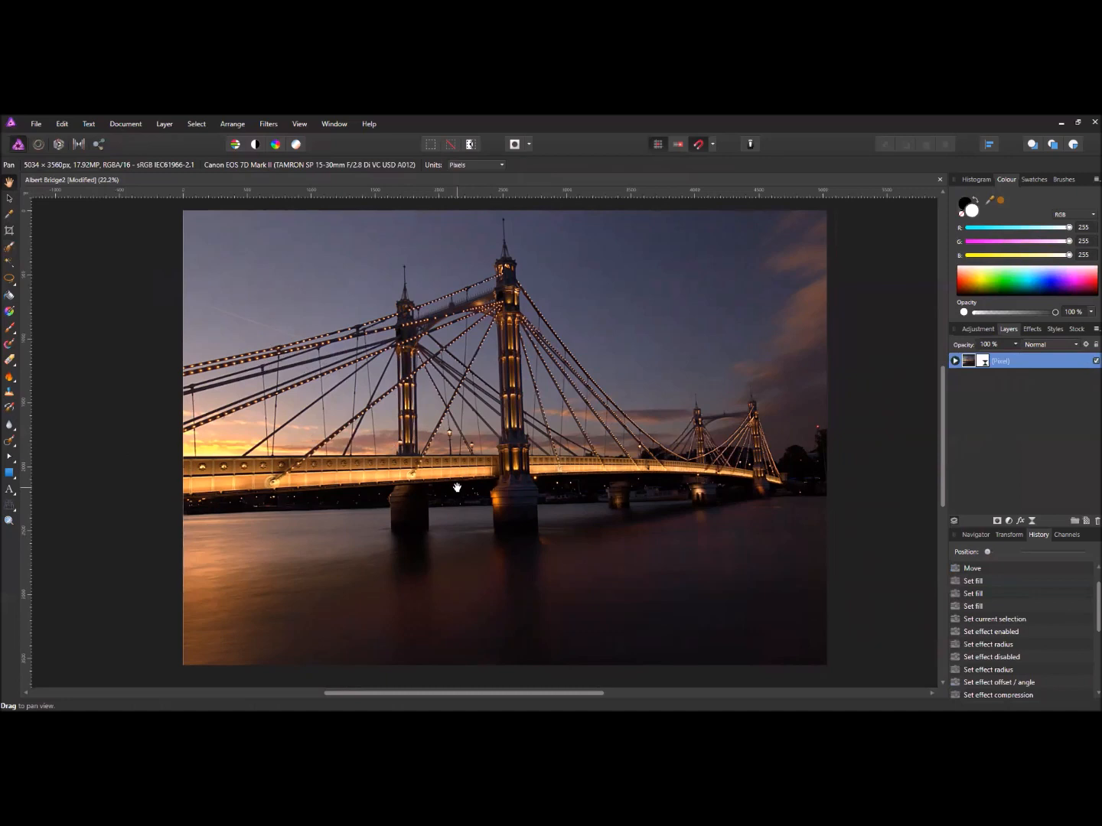
- Draw a centred white rectangle of about 4814 × 3374 px, leaving a thin photo margin
left_click(10, 472)
scroll(410, 508, "up", 2)
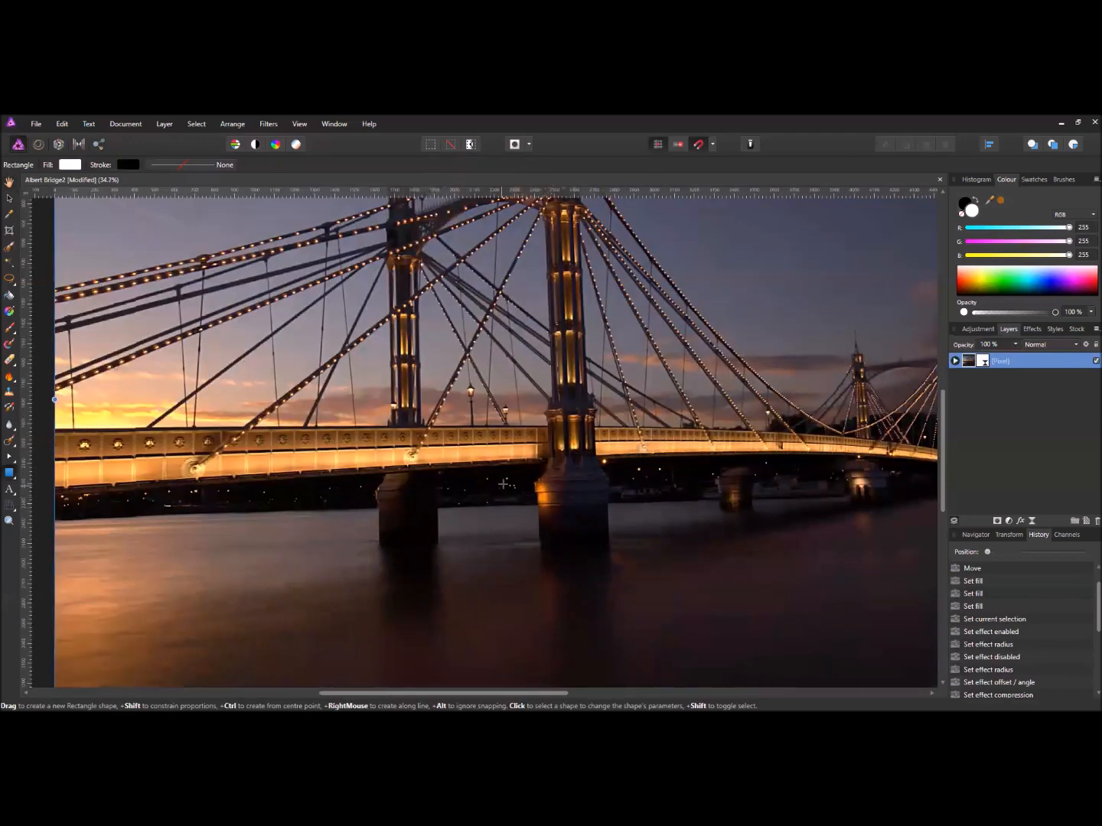
scroll(489, 497, "down", 3)
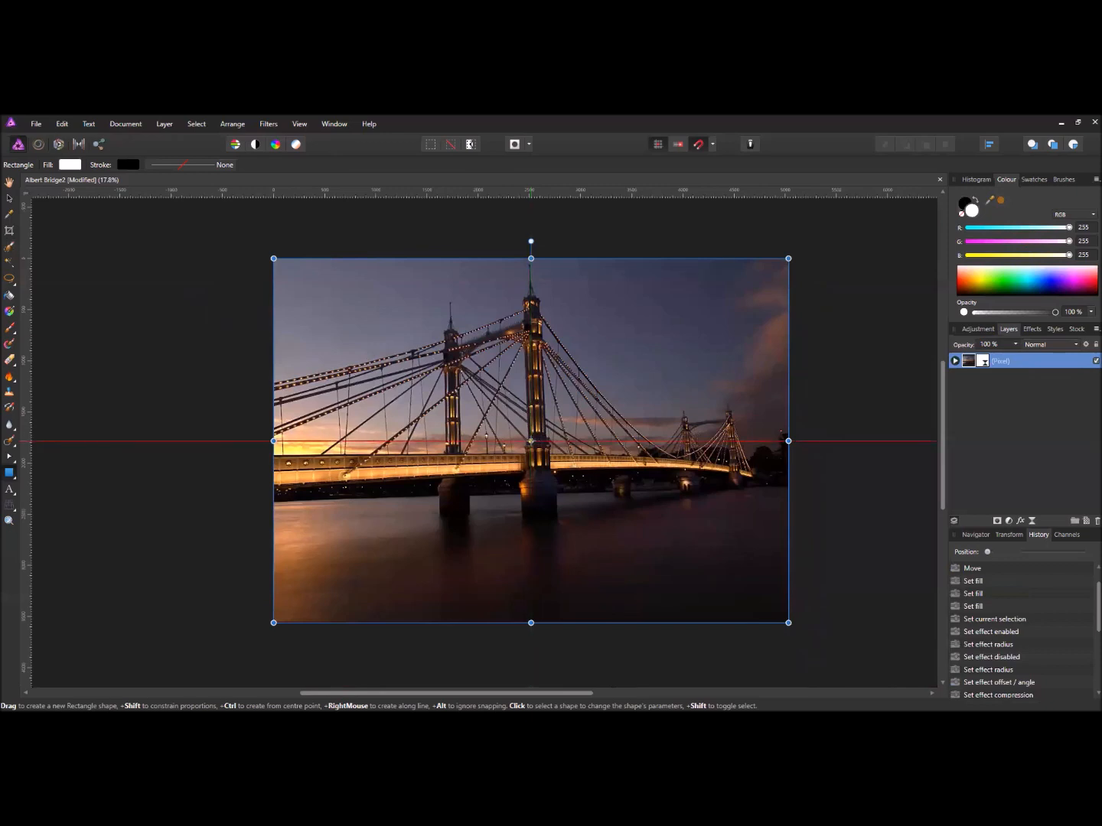
left_click_drag(531, 442, 589, 485)
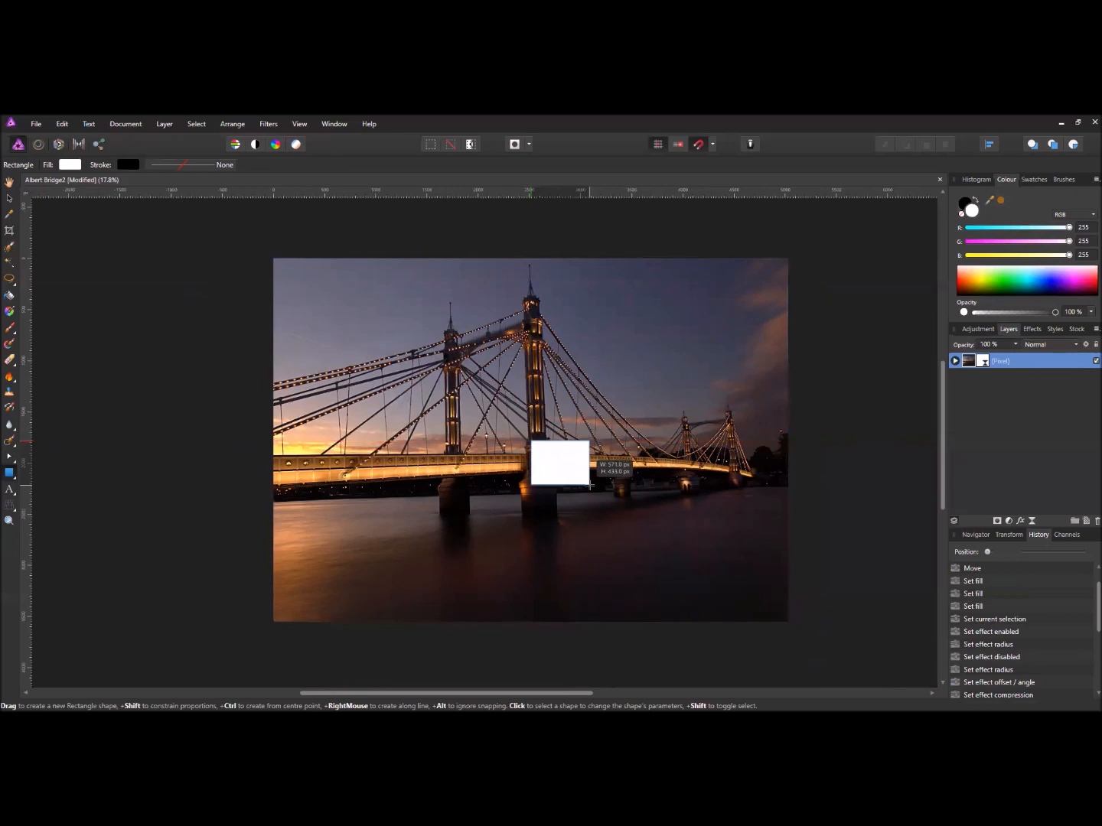
left_click_drag(590, 486, 596, 492)
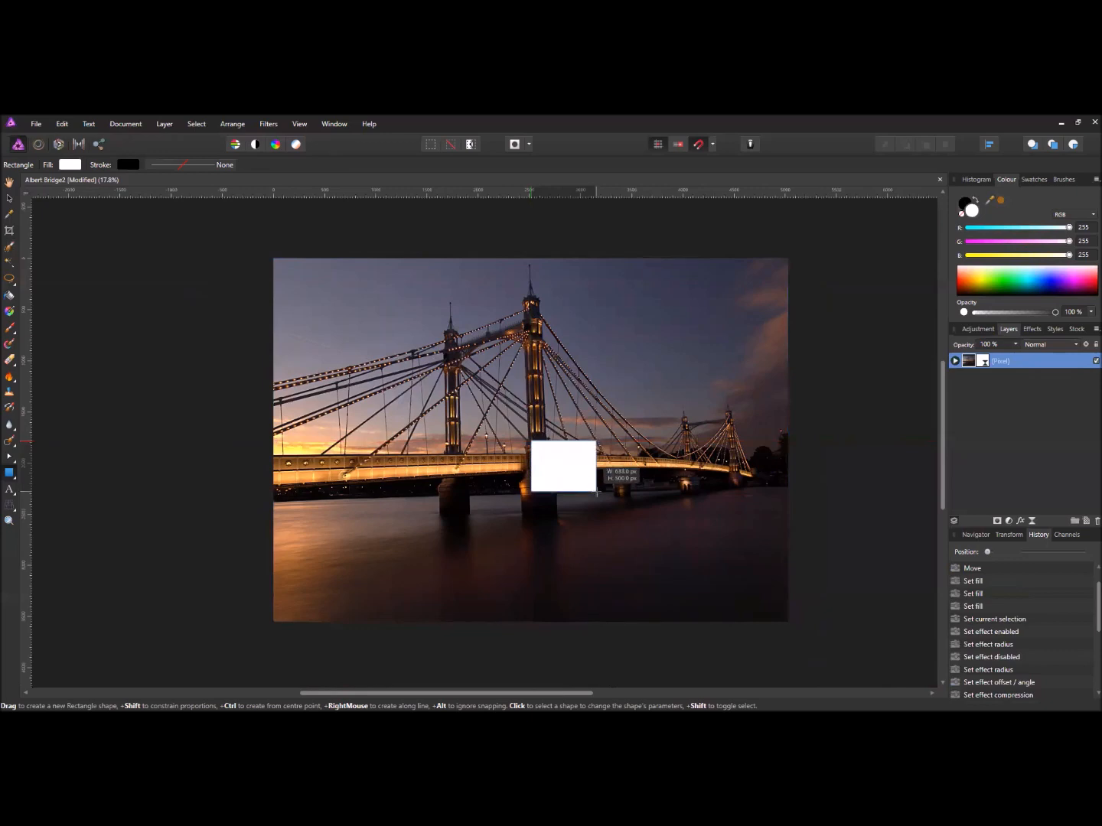
key("ctrl")
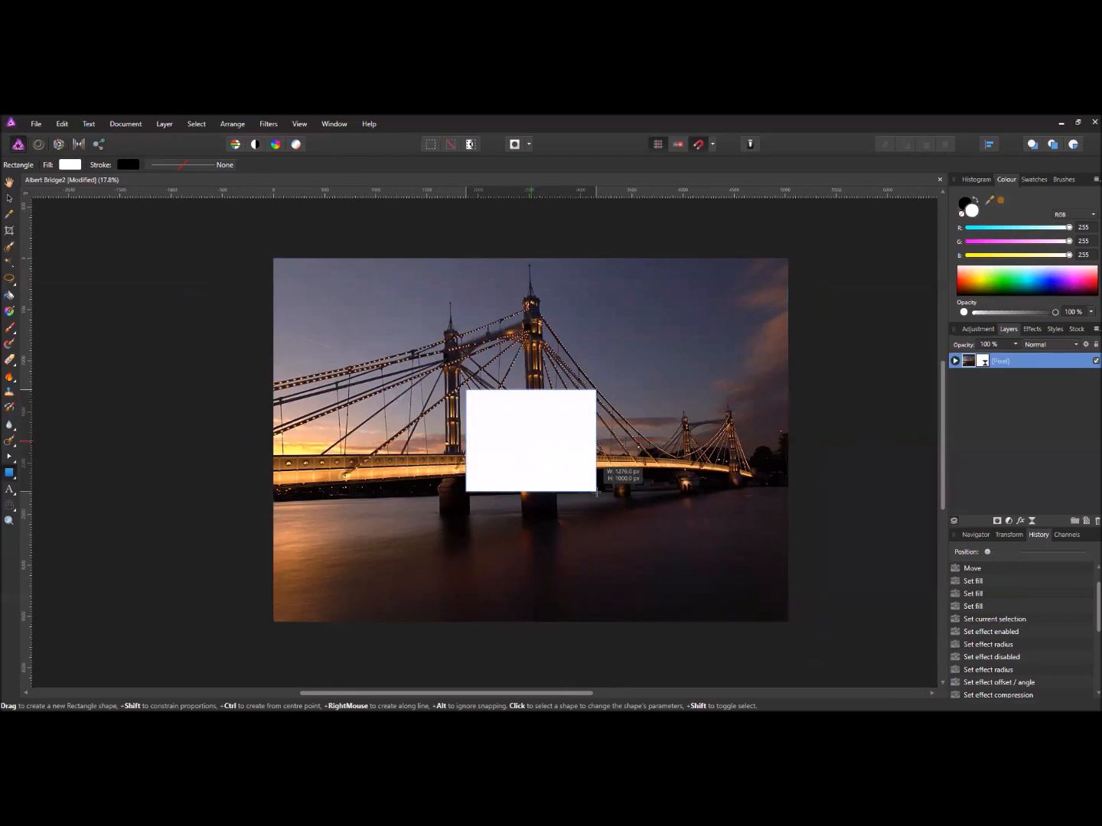
left_click_drag(596, 492, 777, 612)
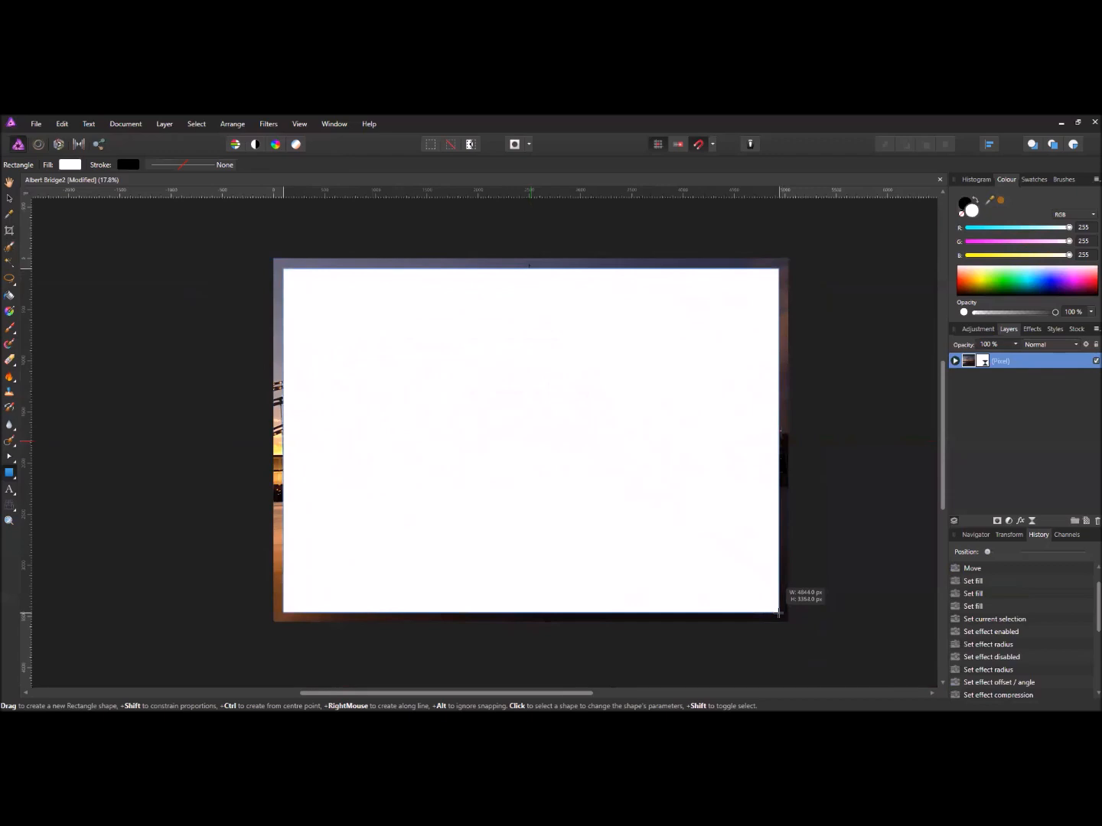
mouse_move(778, 612)
left_mouse_down()
mouse_move(769, 567)
mouse_move(777, 609)
mouse_move(780, 557)
mouse_move(781, 613)
left_mouse_up()
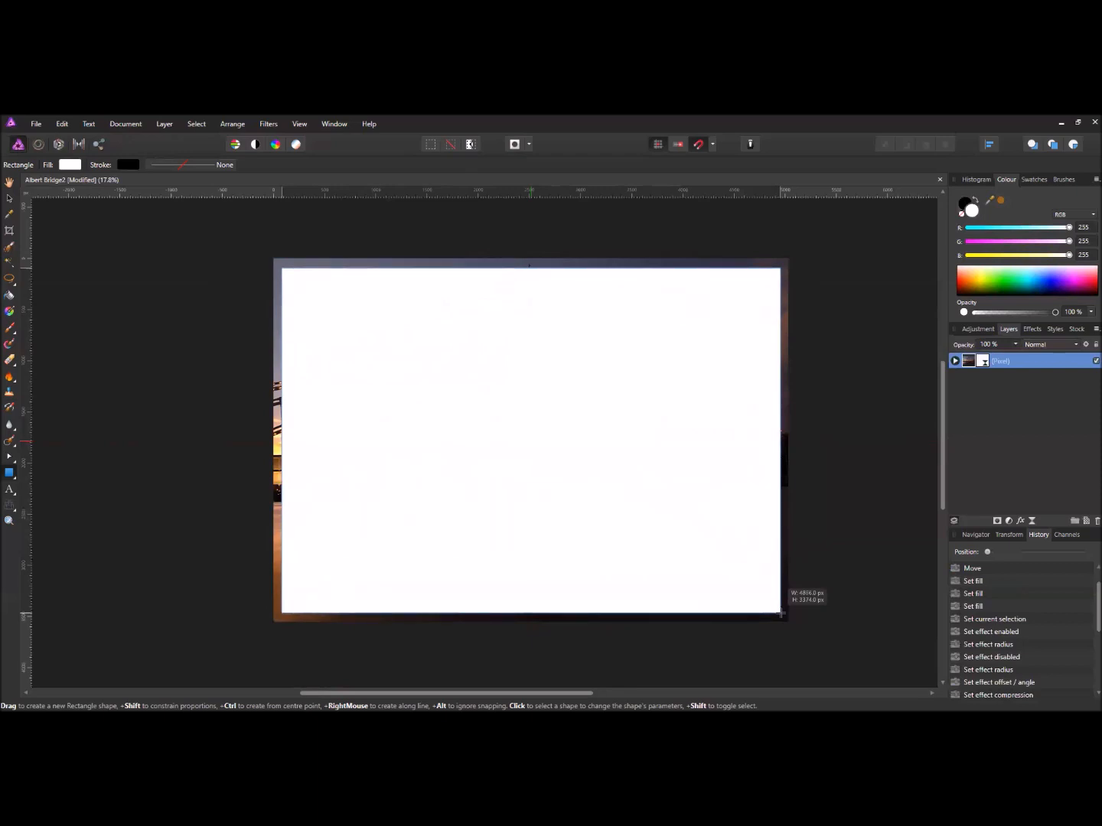
left_click_drag(781, 613, 781, 612)
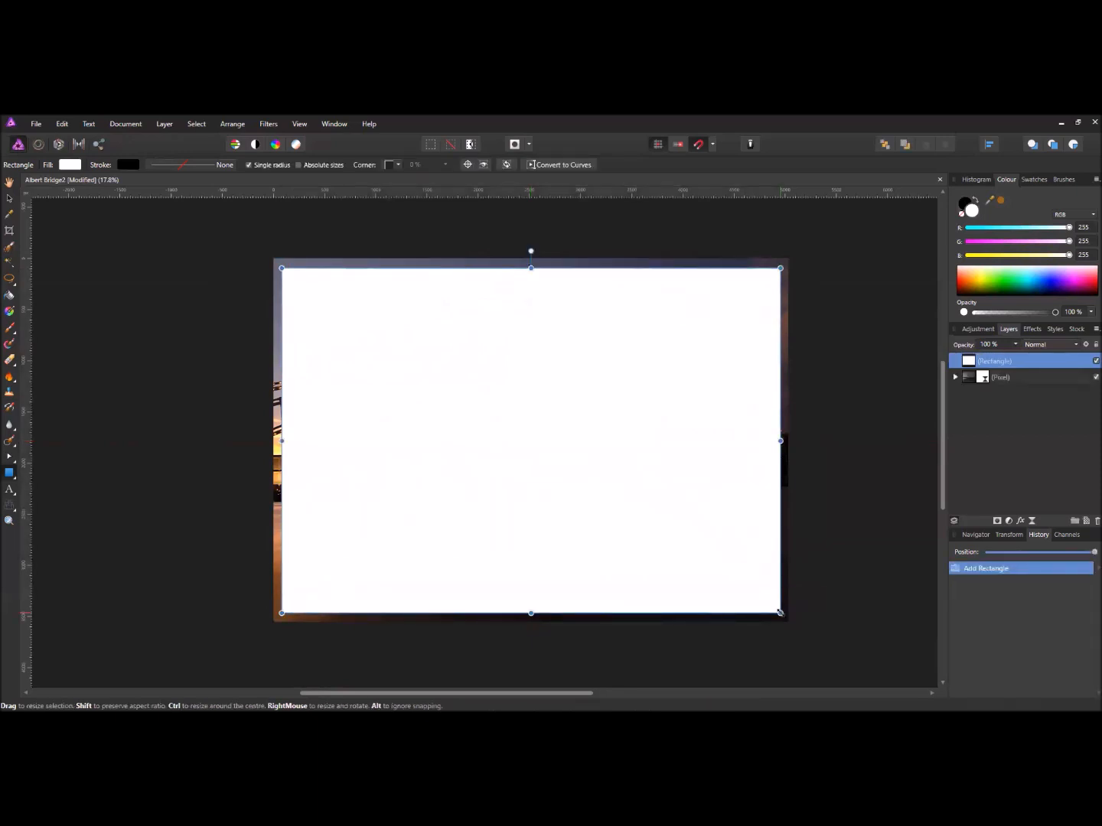
- Drop the rectangle layer onto the photo's Pixel layer as a mask and expand that layer
left_click(841, 506)
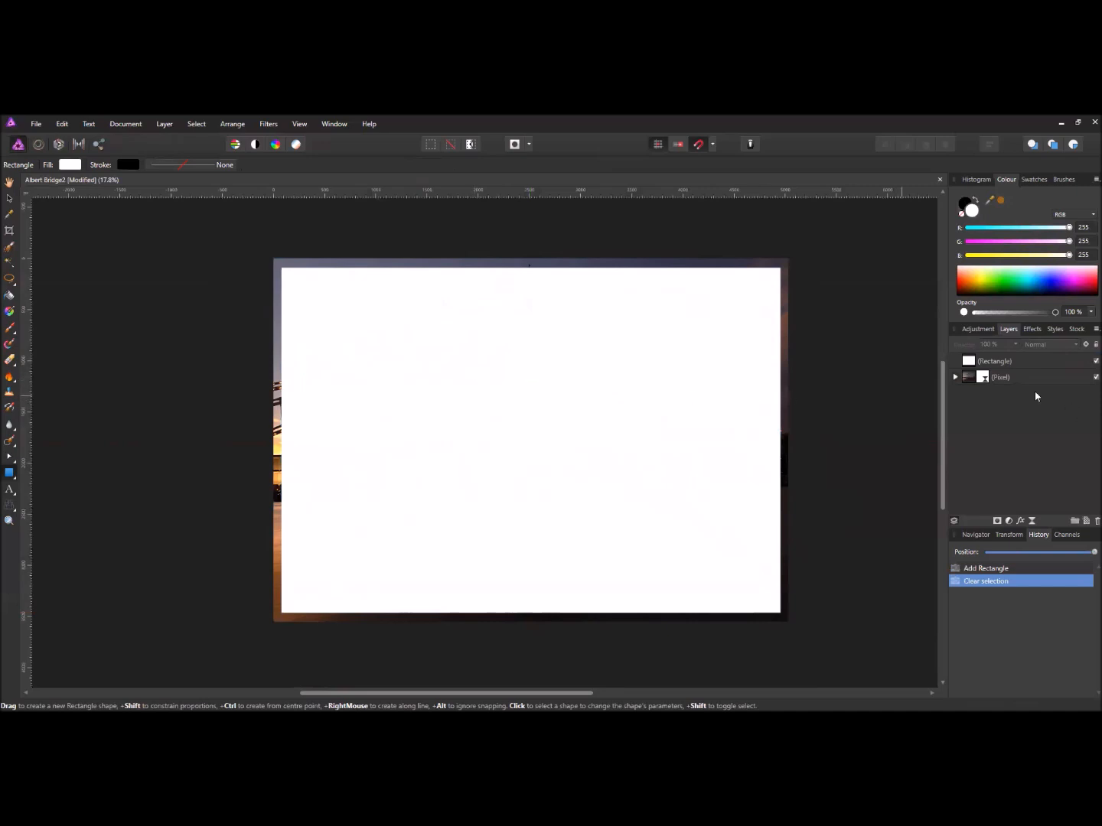
left_click_drag(967, 362, 973, 378)
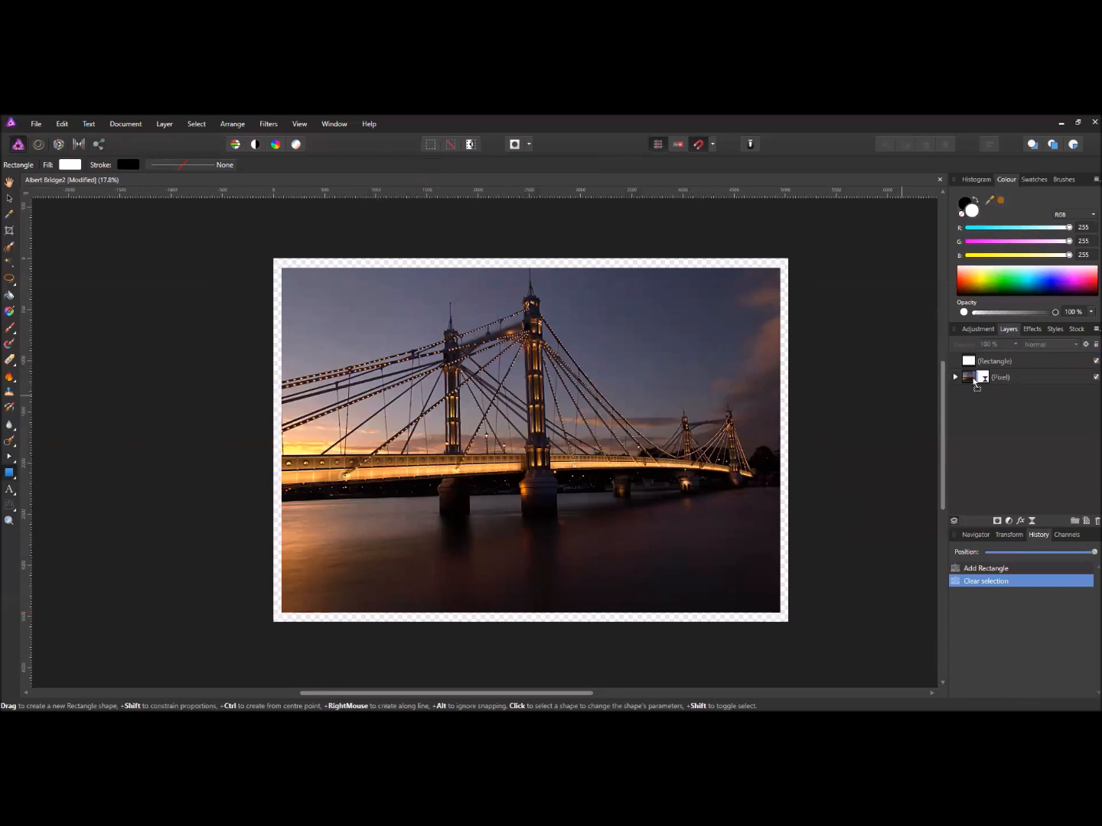
left_click_drag(974, 383, 974, 382)
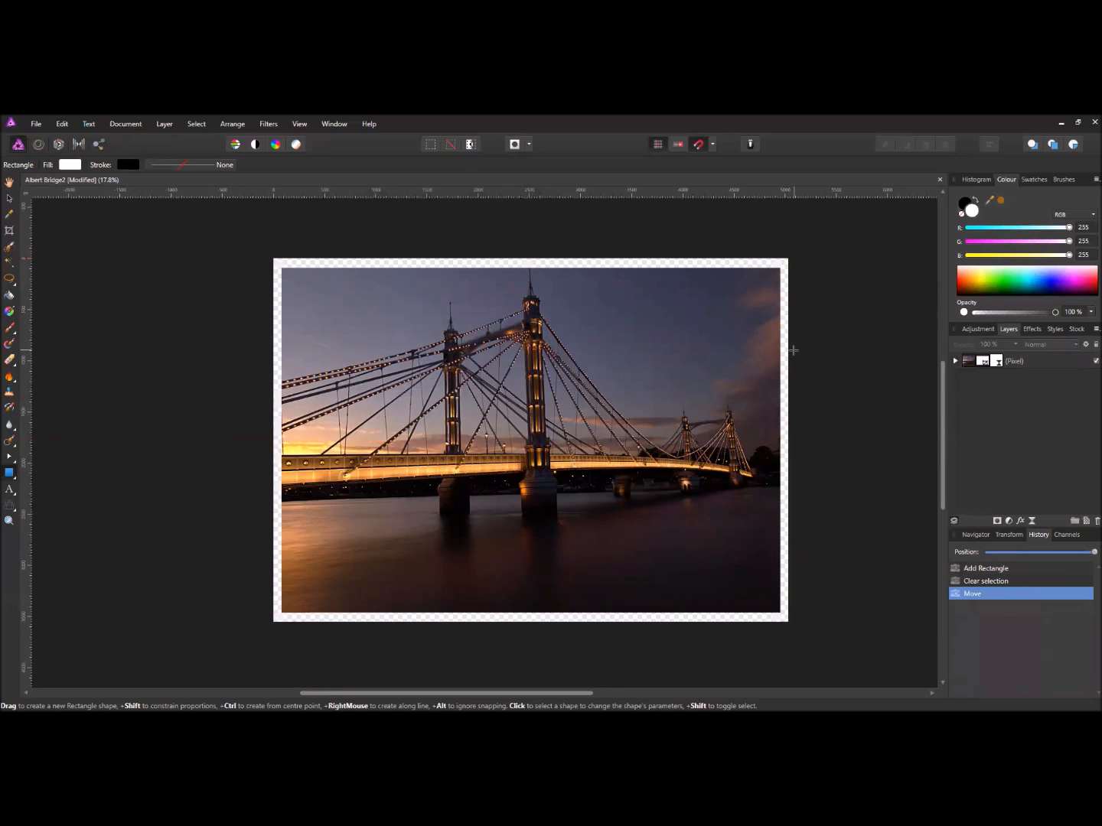
left_click(954, 360)
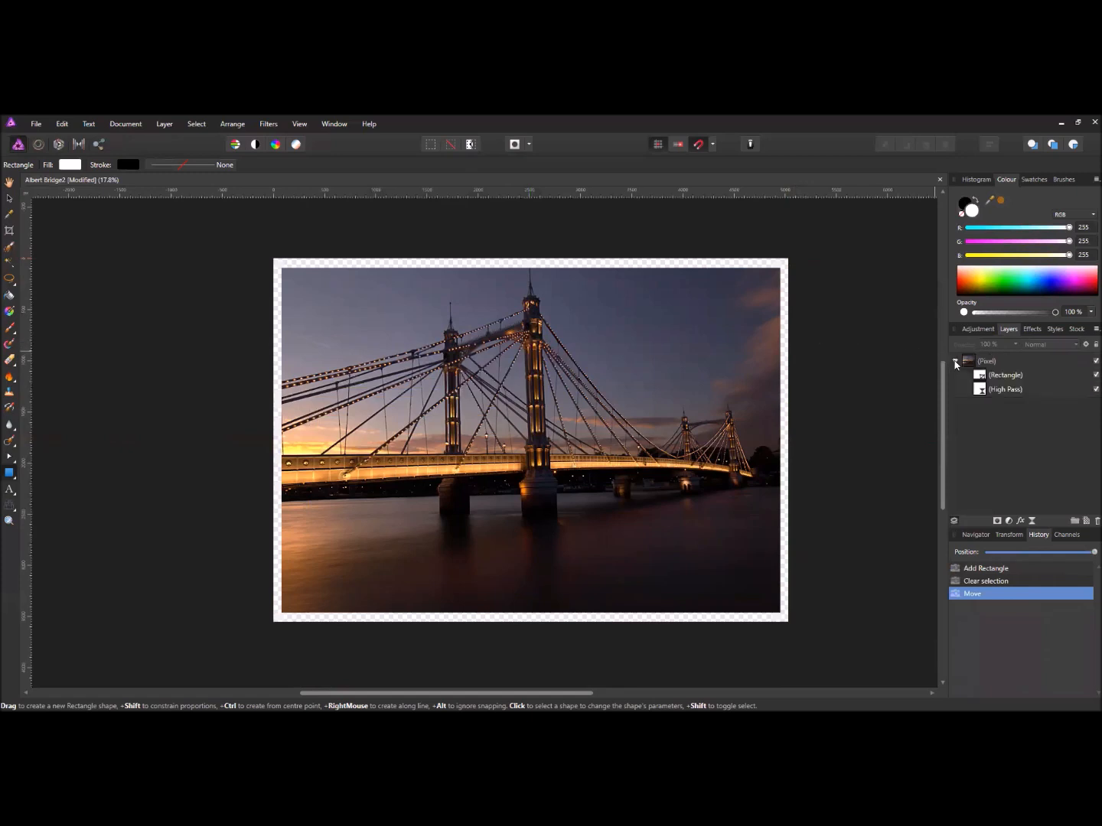
left_click(165, 125)
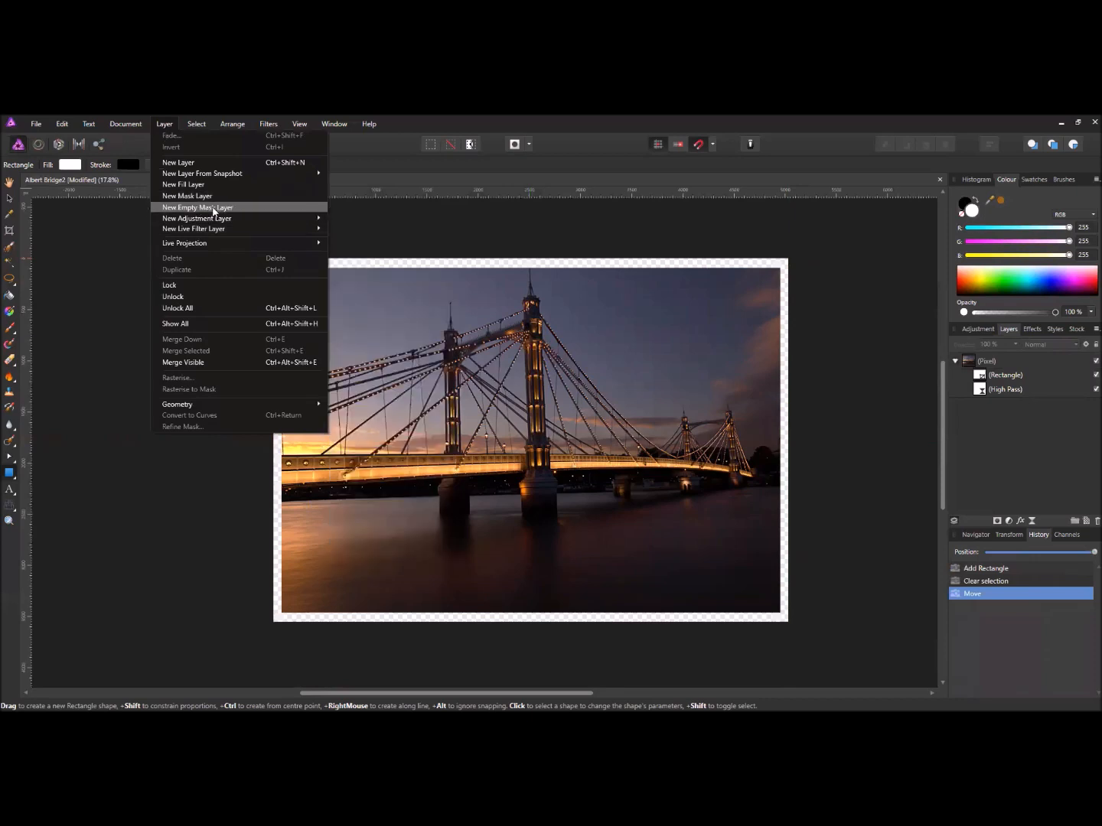
- Add a white Fill layer and move it beneath the masked Pixel group
left_click(209, 183)
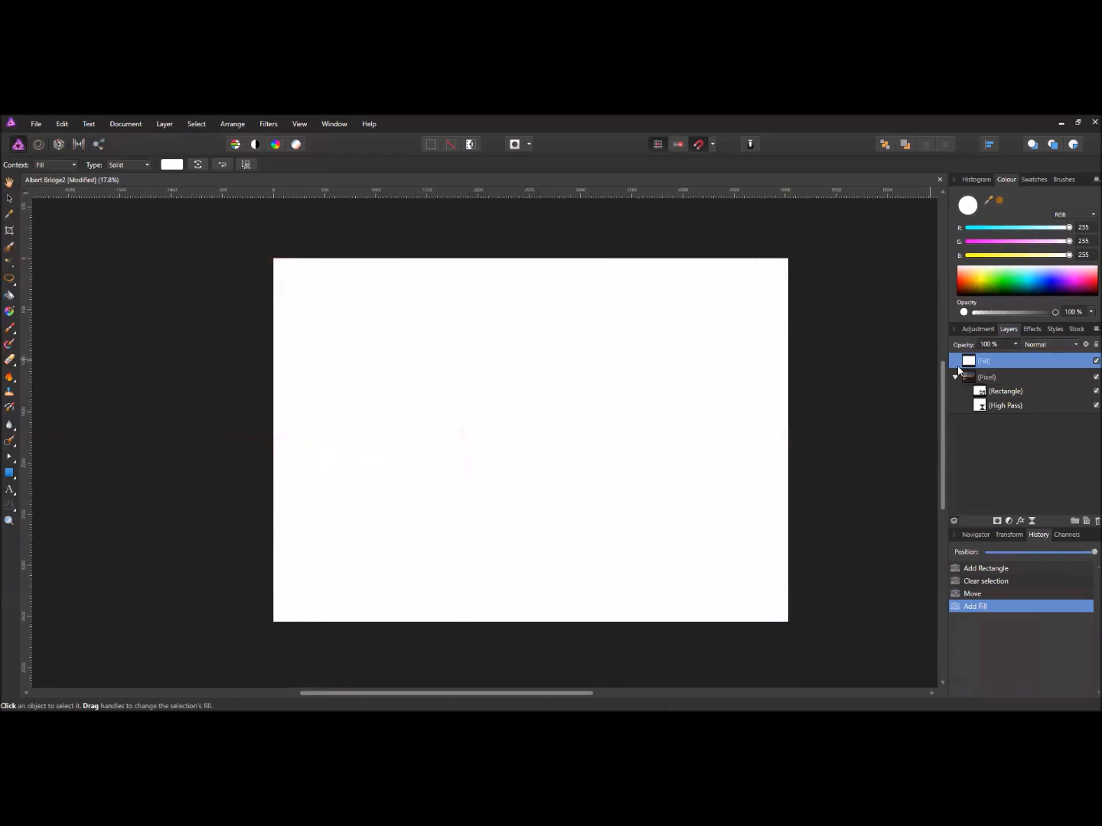
left_click_drag(967, 362, 966, 412)
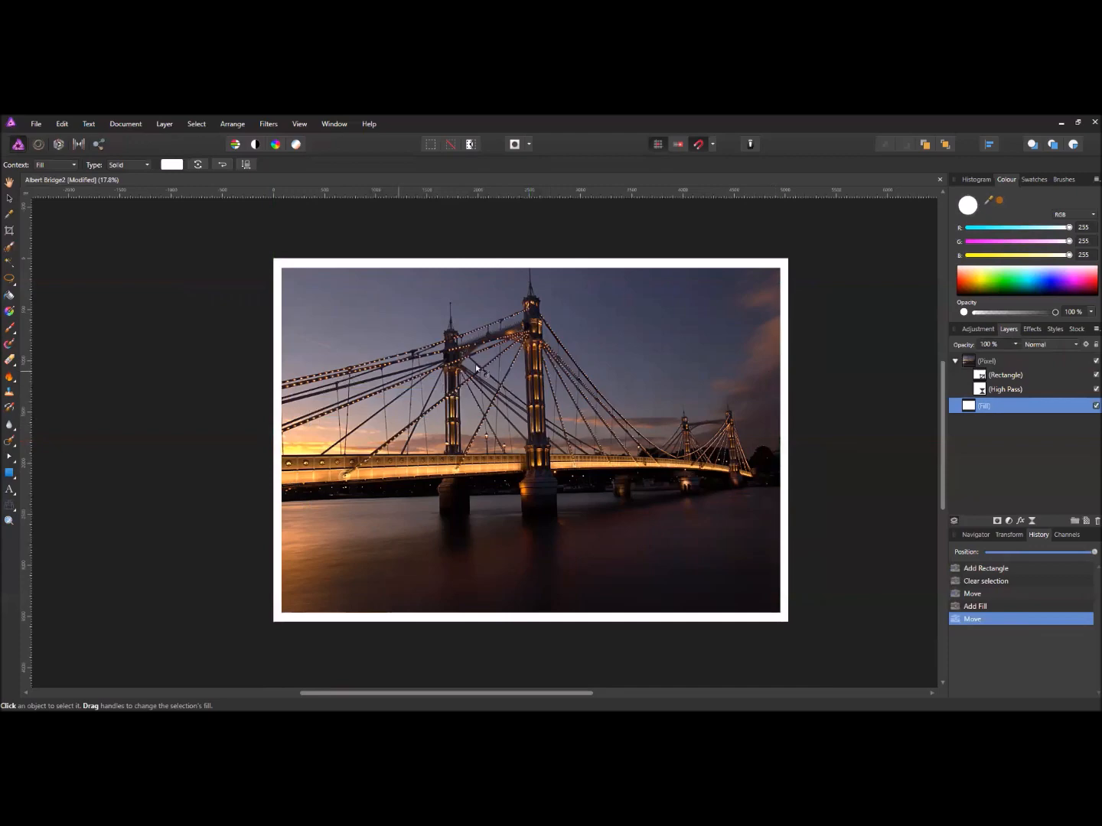
scroll(617, 416, "up", 2)
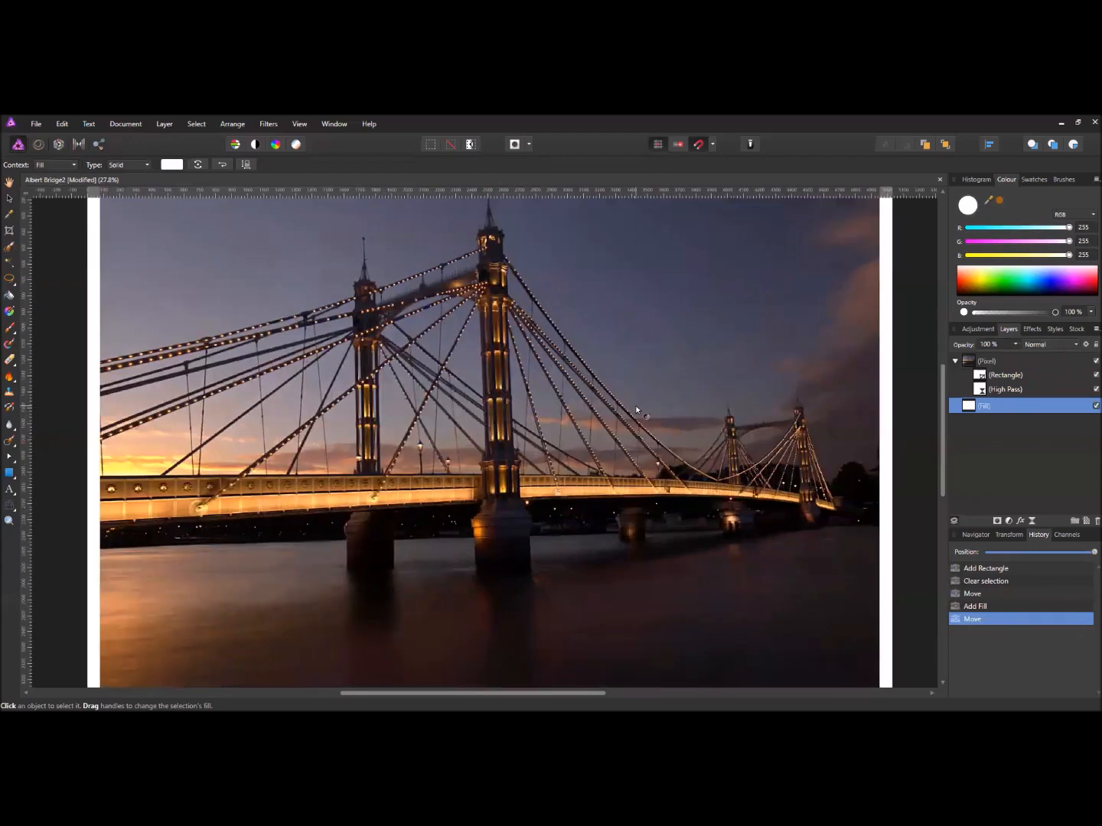
scroll(635, 405, "down", 2)
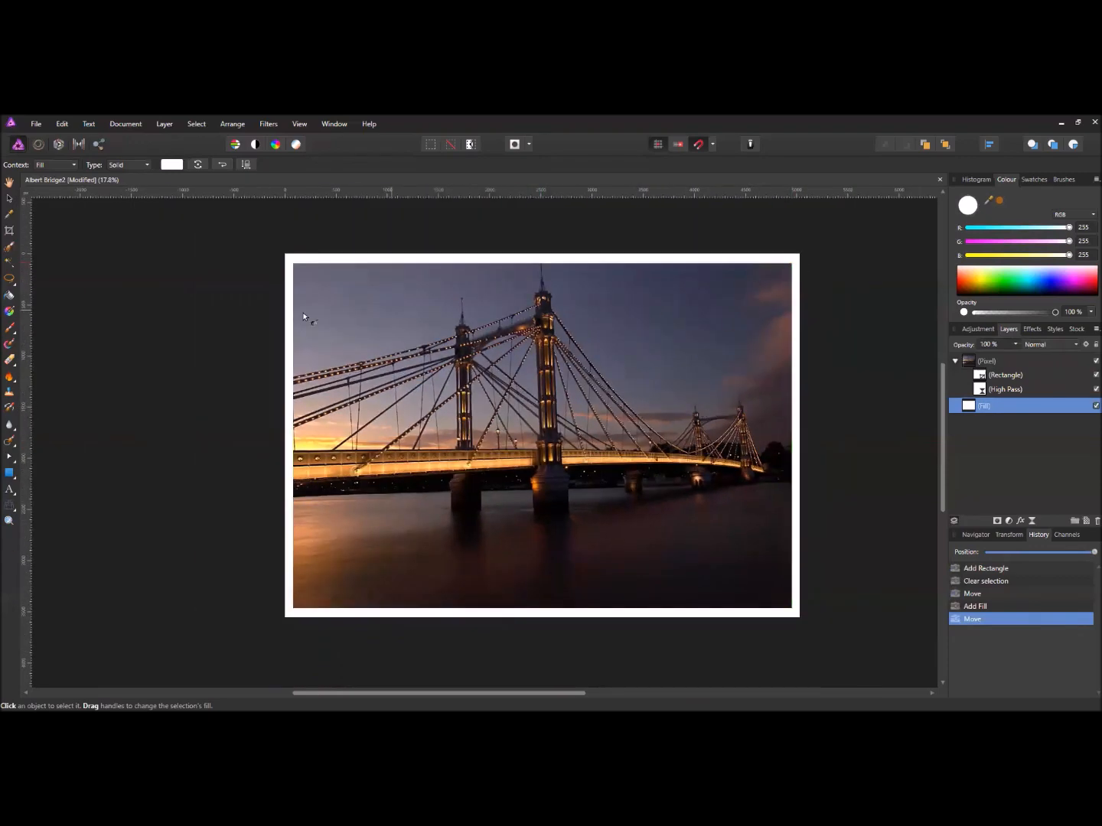
scroll(506, 398, "up", 1)
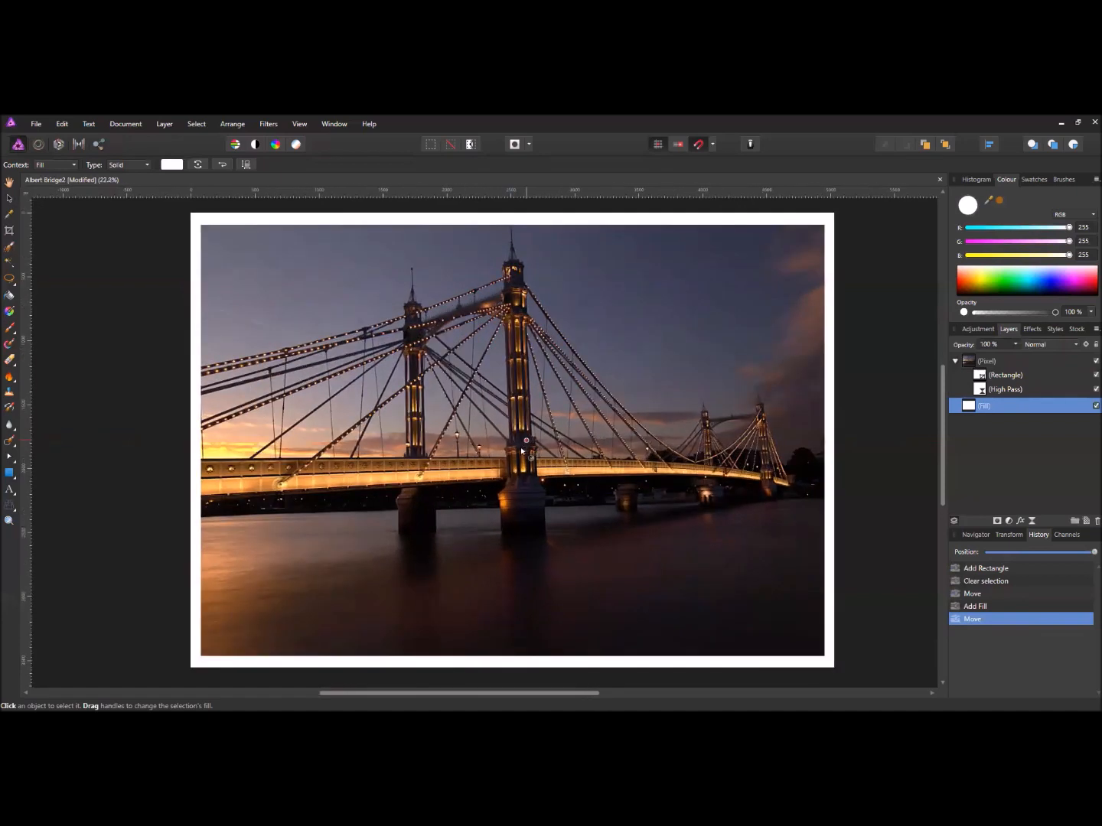
scroll(520, 452, "down", 2)
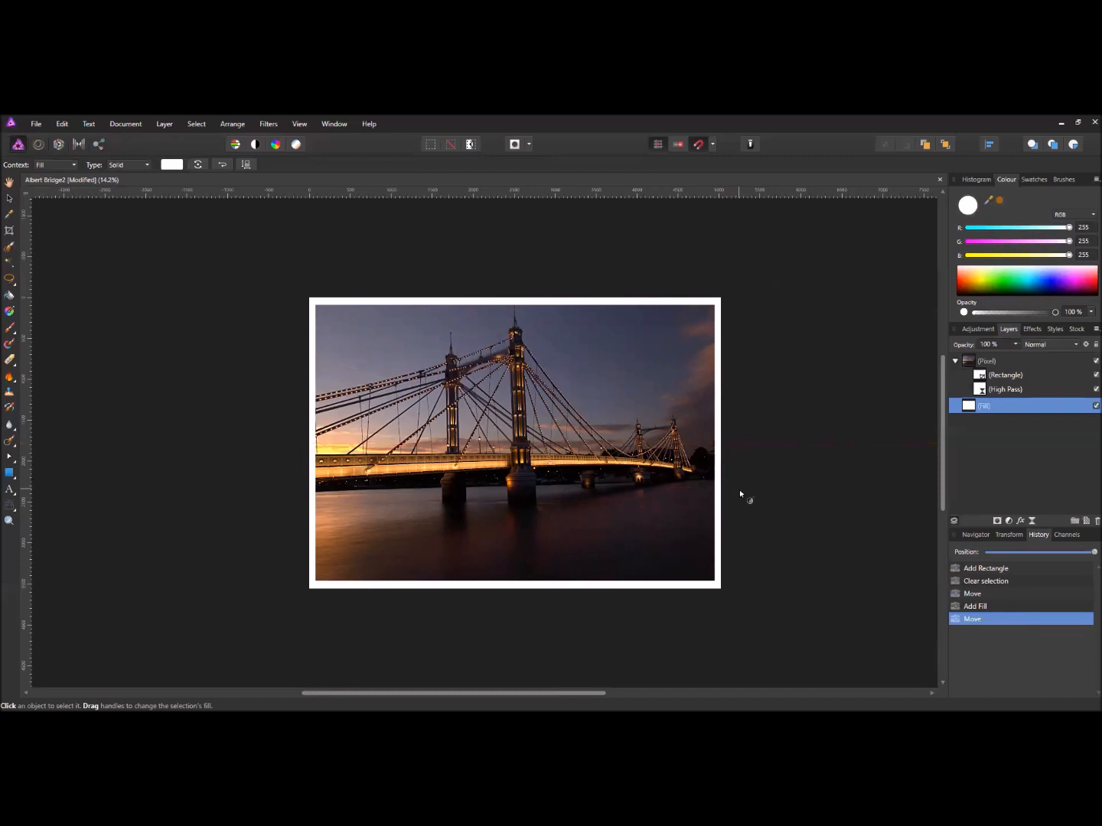
- Add an Exposure adjustment to the Pixel group and try an exposure of 0.5
left_click(966, 363)
left_click(1008, 519)
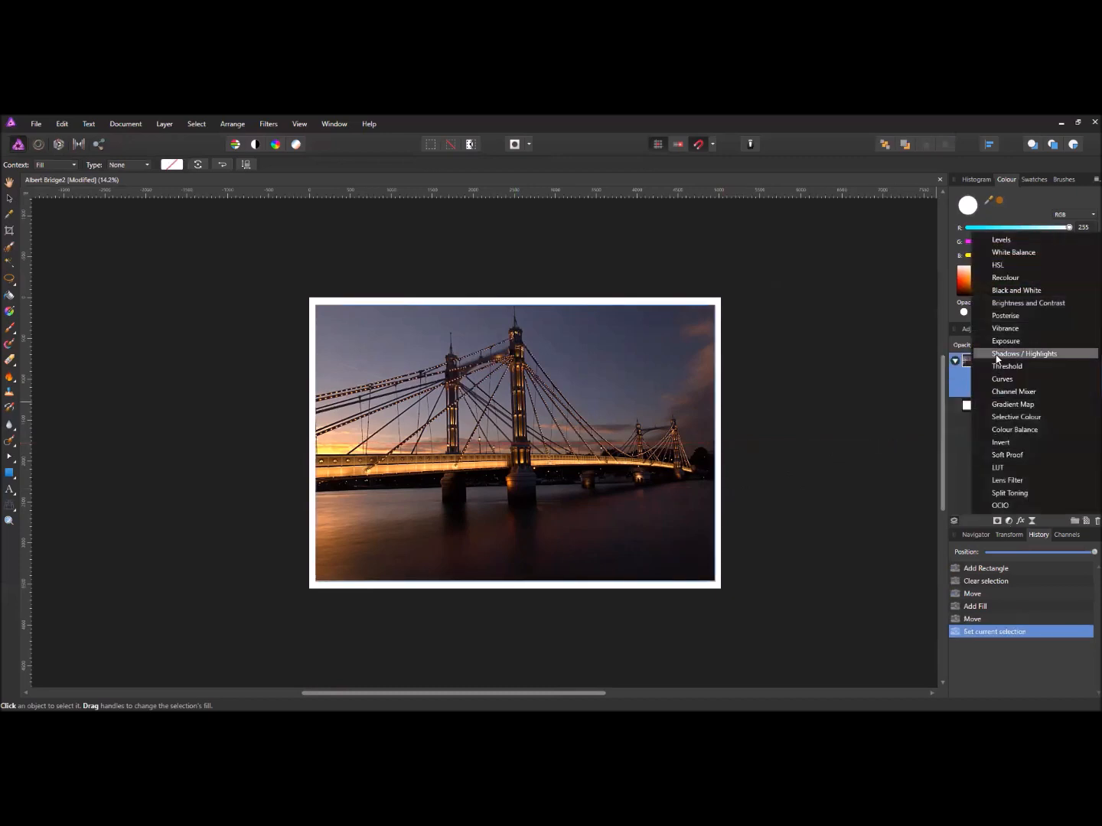
left_click(1004, 341)
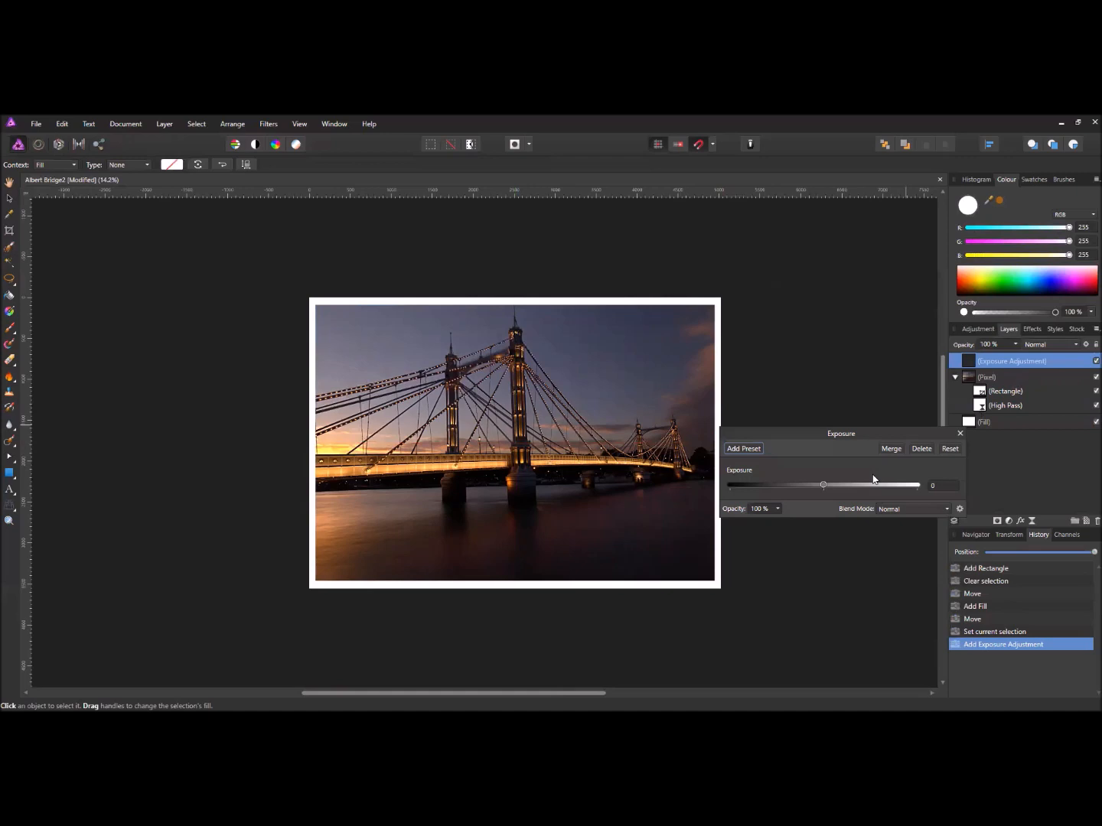
left_click(944, 485)
type("0.5")
left_click(826, 485)
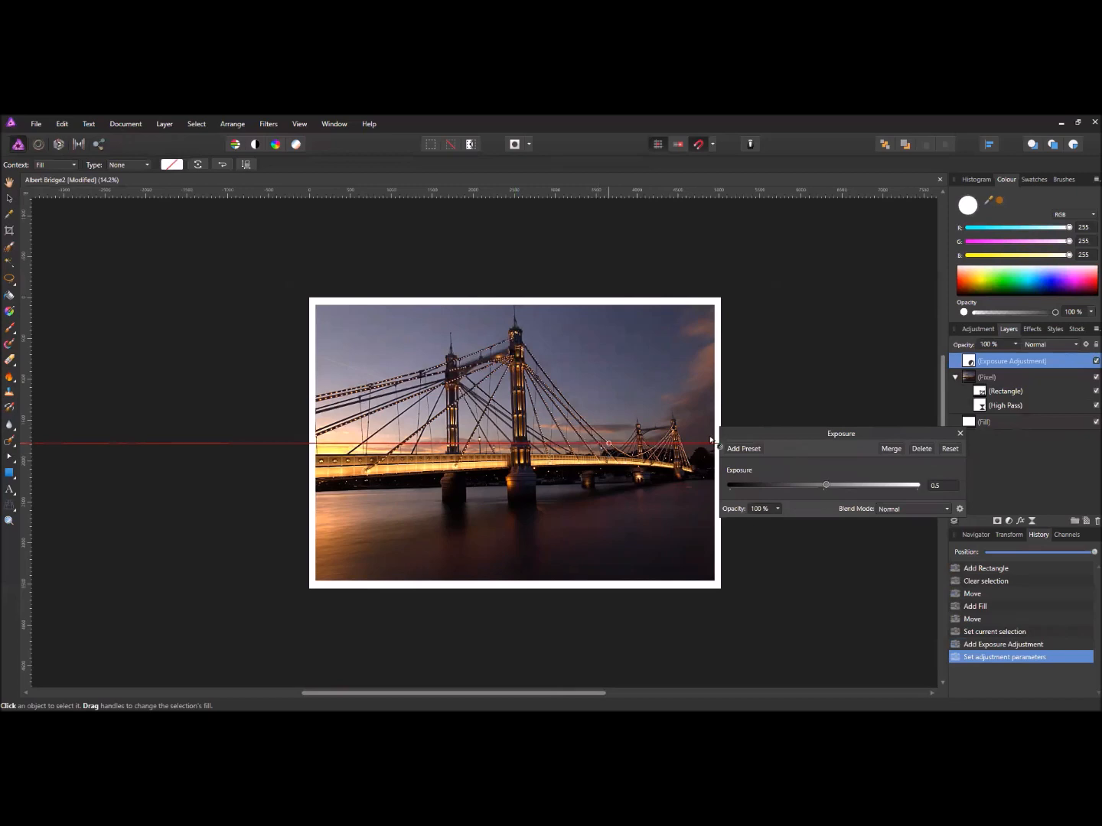
- Raise the trial exposure to about 1.05, then delete the Exposure adjustment
left_click(939, 486)
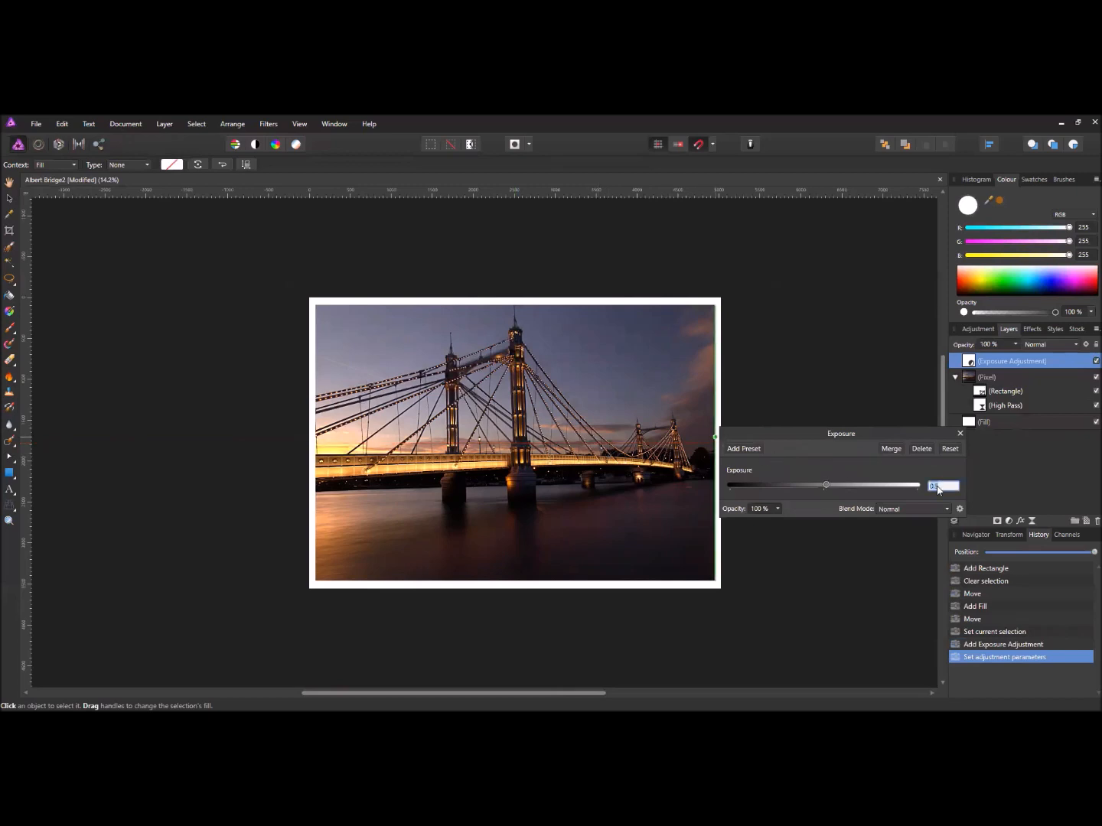
type("1")
left_click(828, 487)
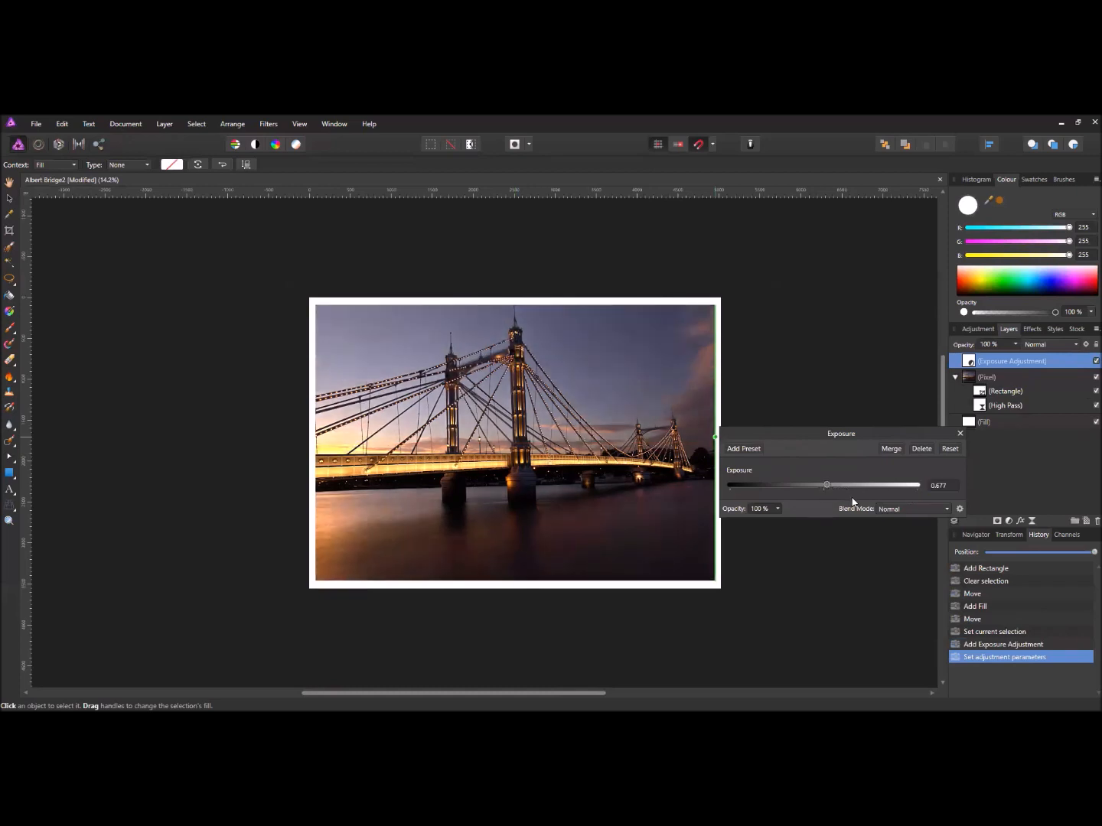
mouse_move(827, 485)
left_mouse_down()
mouse_move(840, 488)
mouse_move(829, 487)
left_mouse_up()
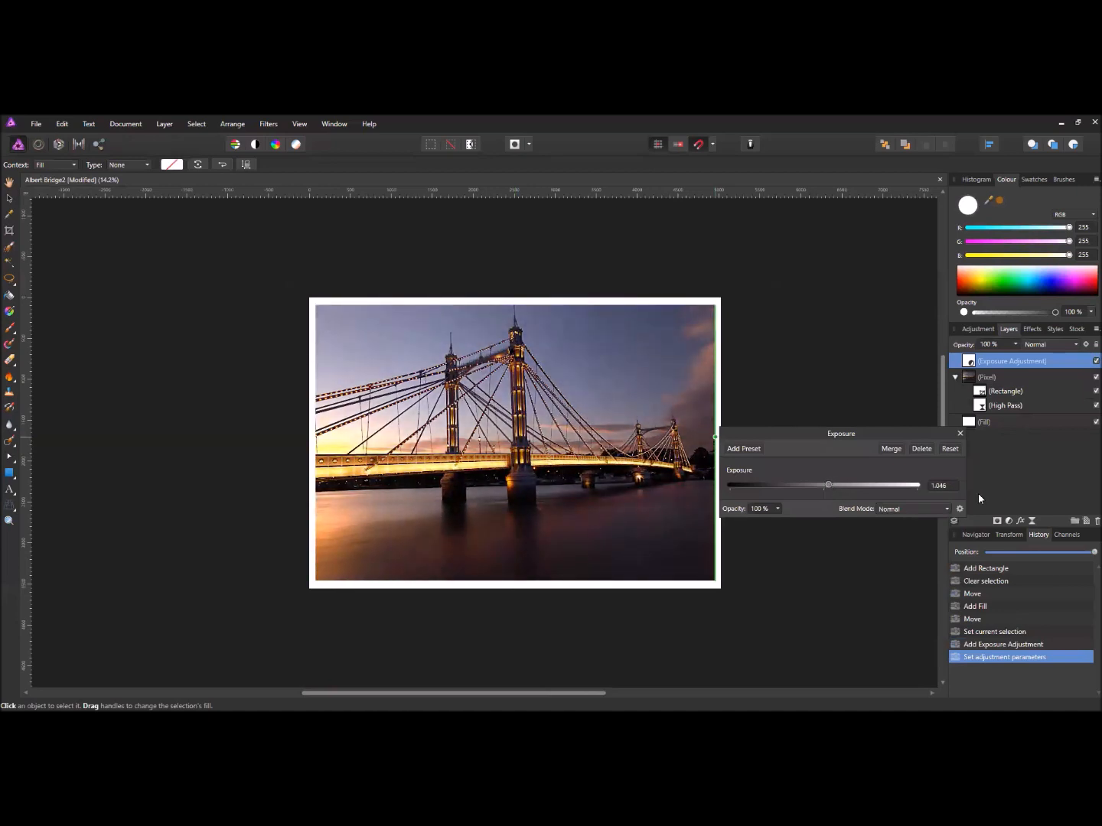
left_click(921, 450)
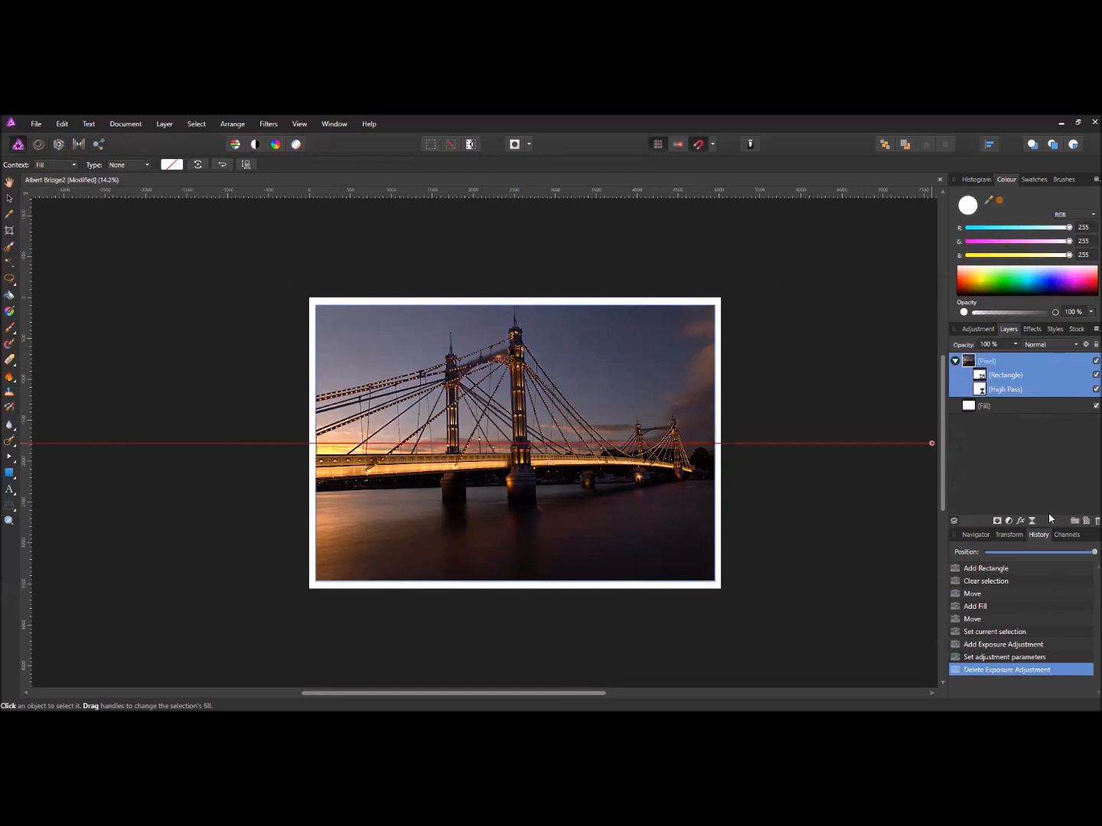
left_click(1008, 521)
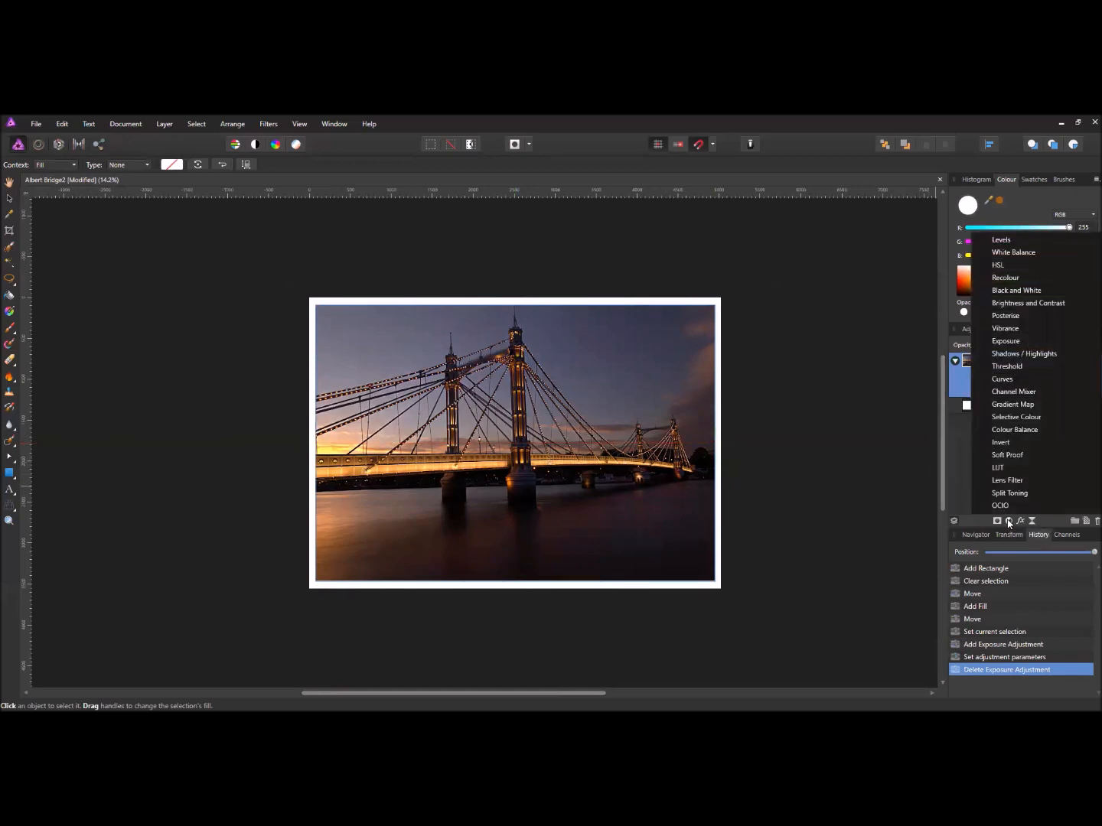
- Add a Soft Proof adjustment and try the Canon MG5700 series MP3 proof profile
left_click(1006, 455)
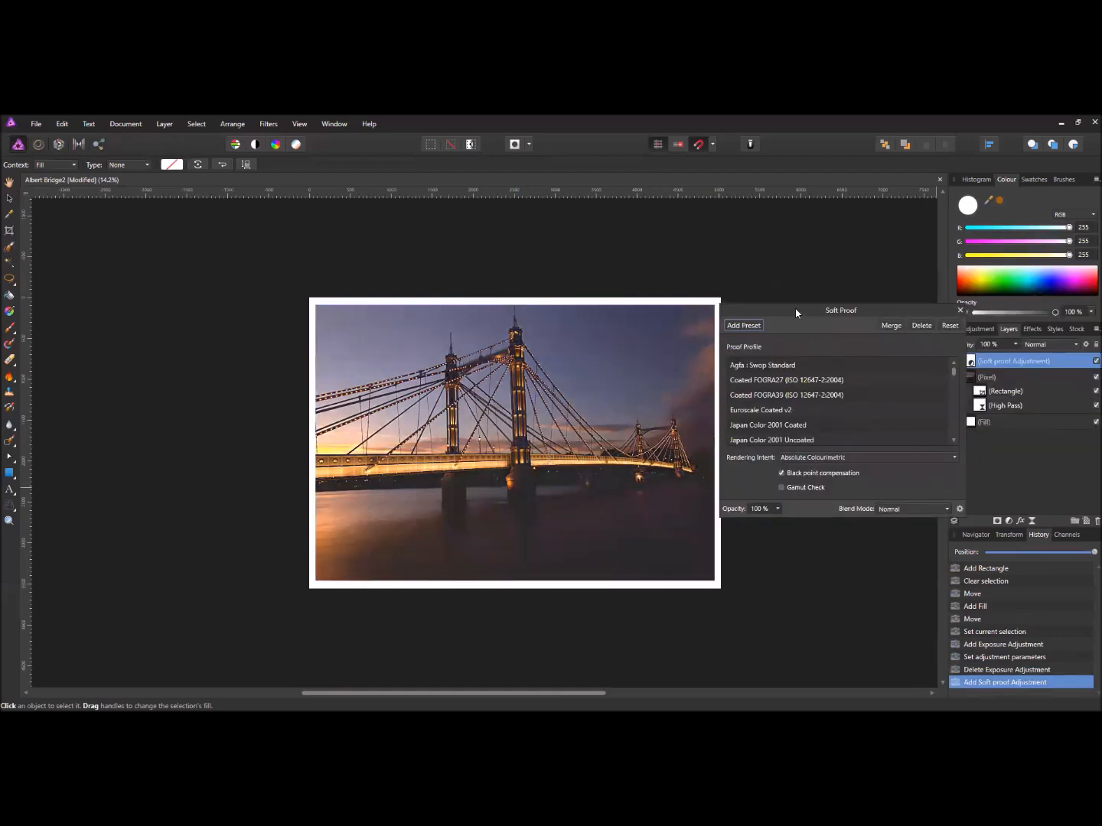
left_click_drag(796, 313, 778, 301)
scroll(788, 397, "down", 1)
scroll(787, 396, "down", 5)
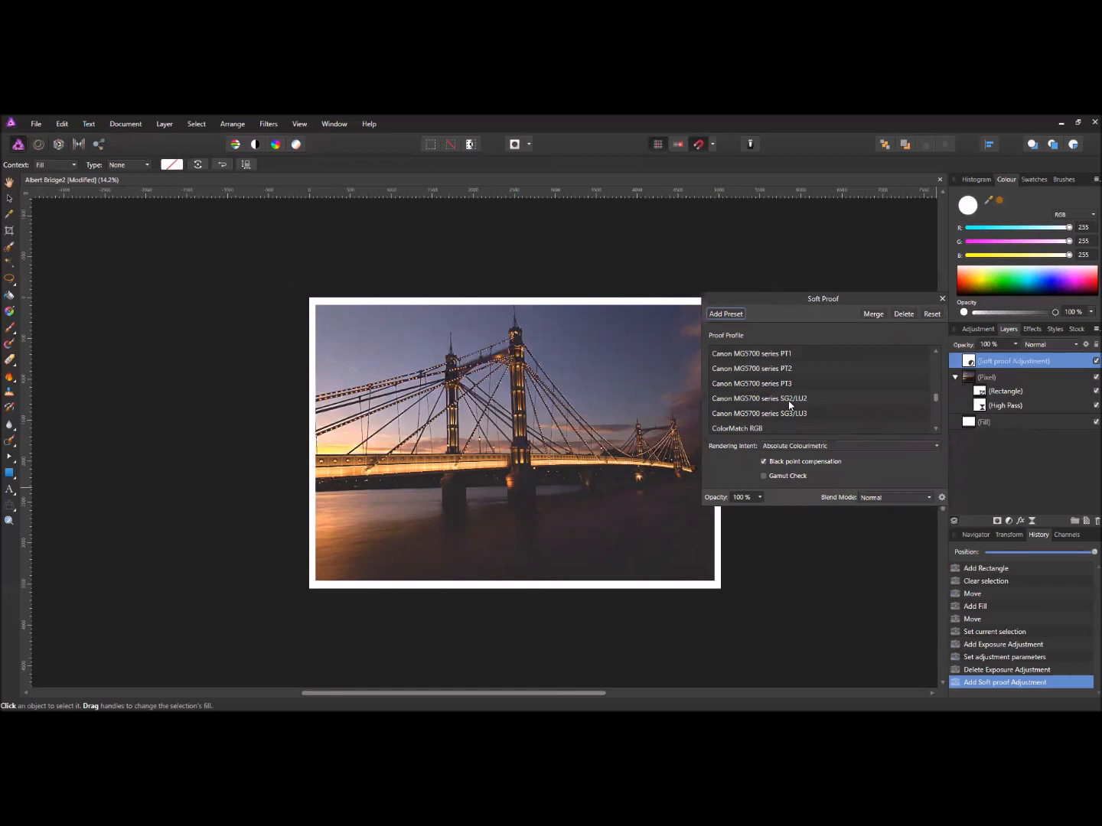
scroll(788, 392, "up", 1)
left_click(775, 385)
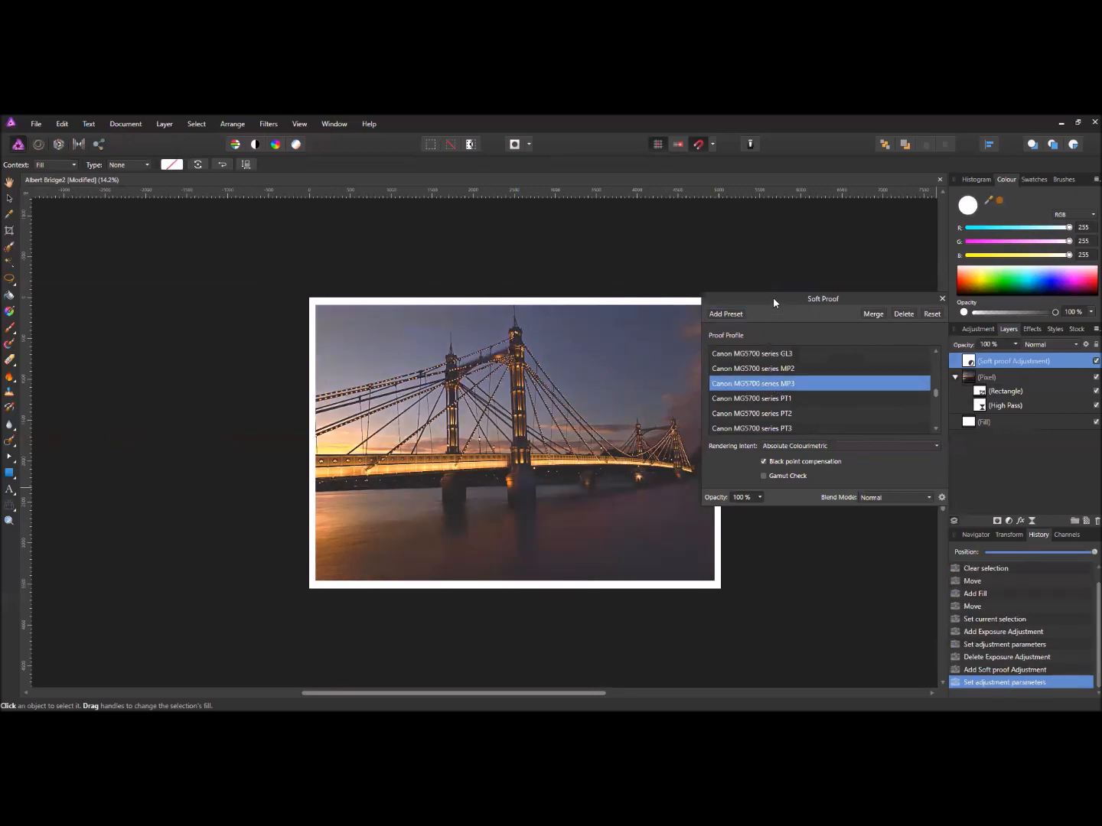
- Switch the proof profile to Canon MG5700 series GL3
left_click_drag(773, 300, 804, 277)
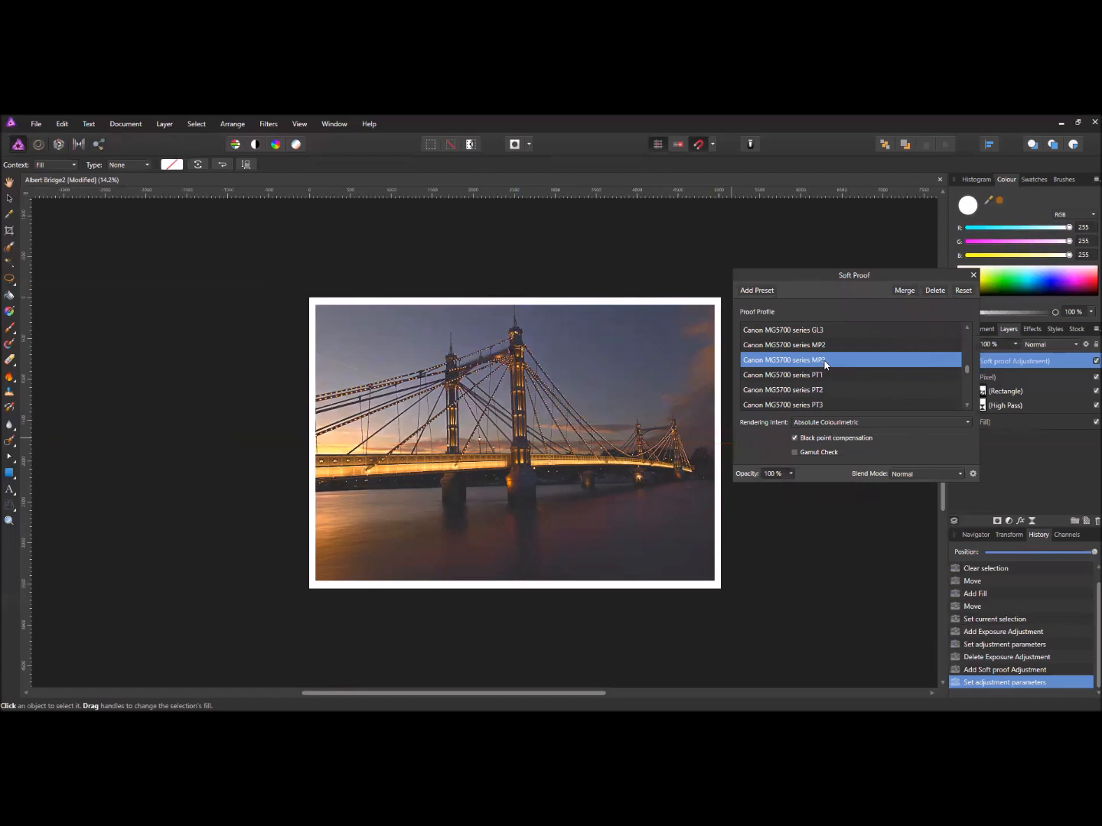
left_click(802, 333)
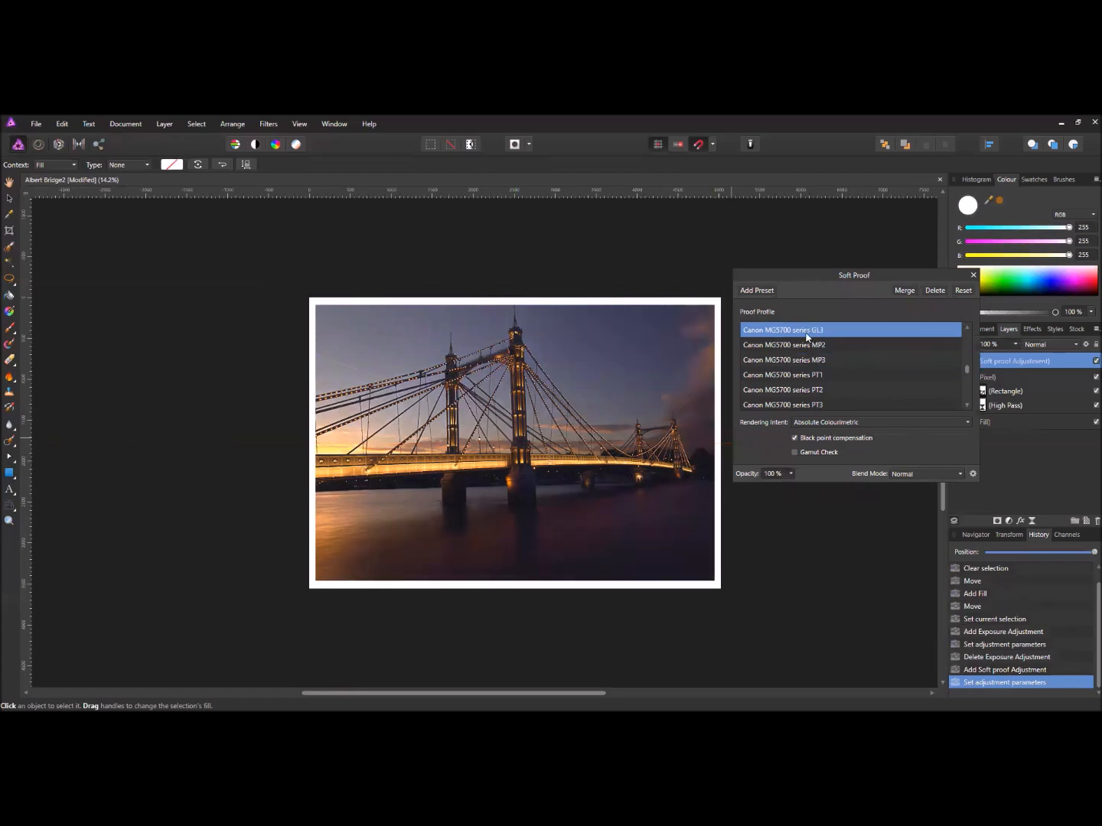
left_click_drag(808, 284, 600, 373)
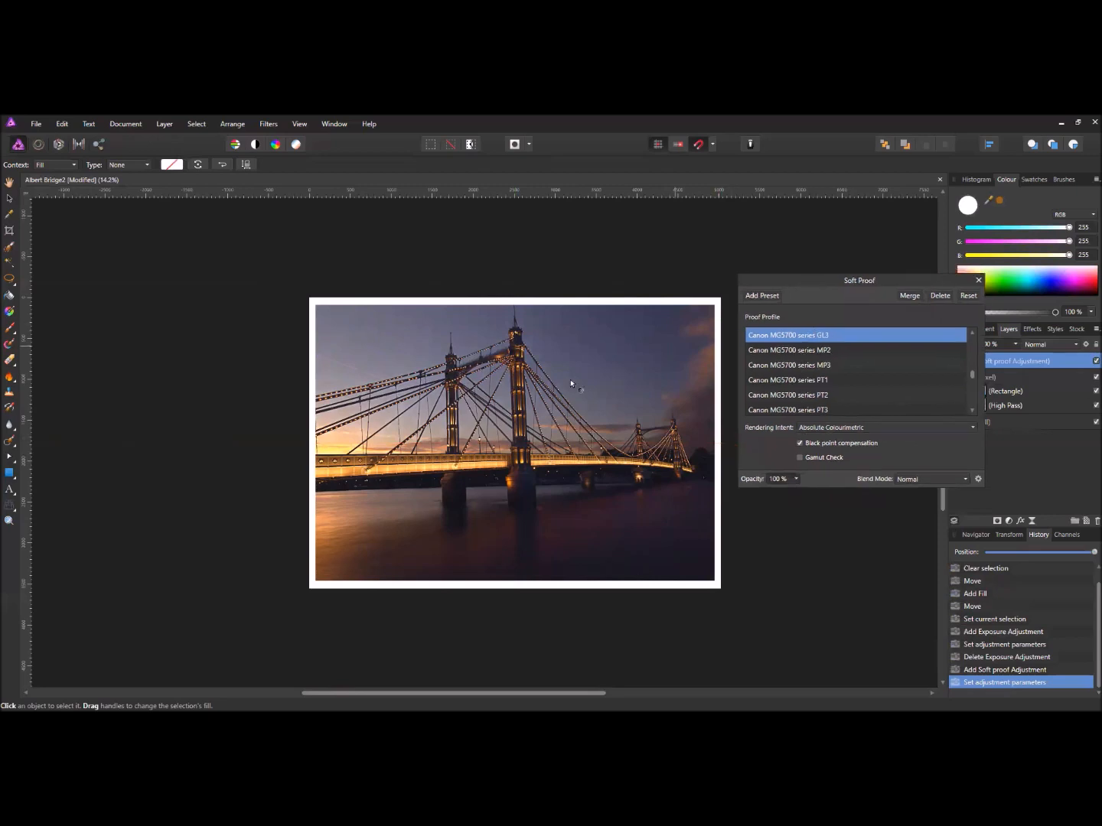
scroll(561, 438, "up", 2)
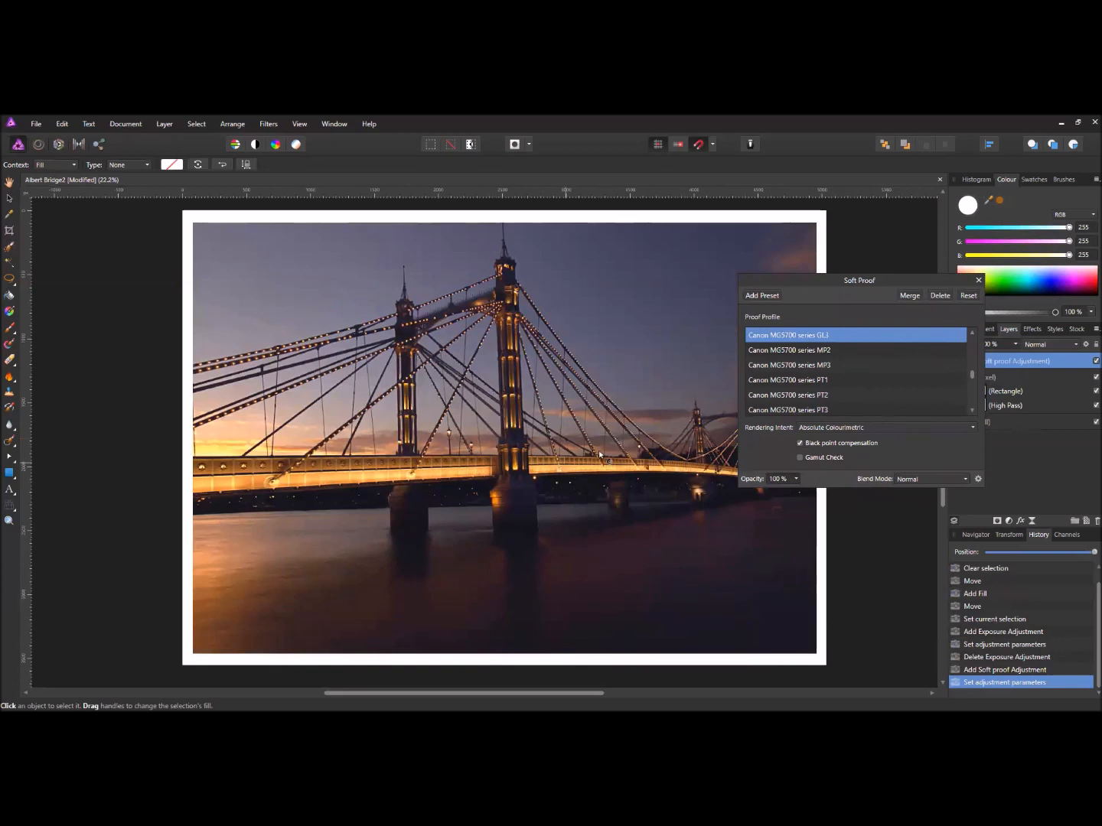
- Enable Gamut Check to grey the out-of-gamut river reflections, then close the Soft Proof settings
left_click(799, 459)
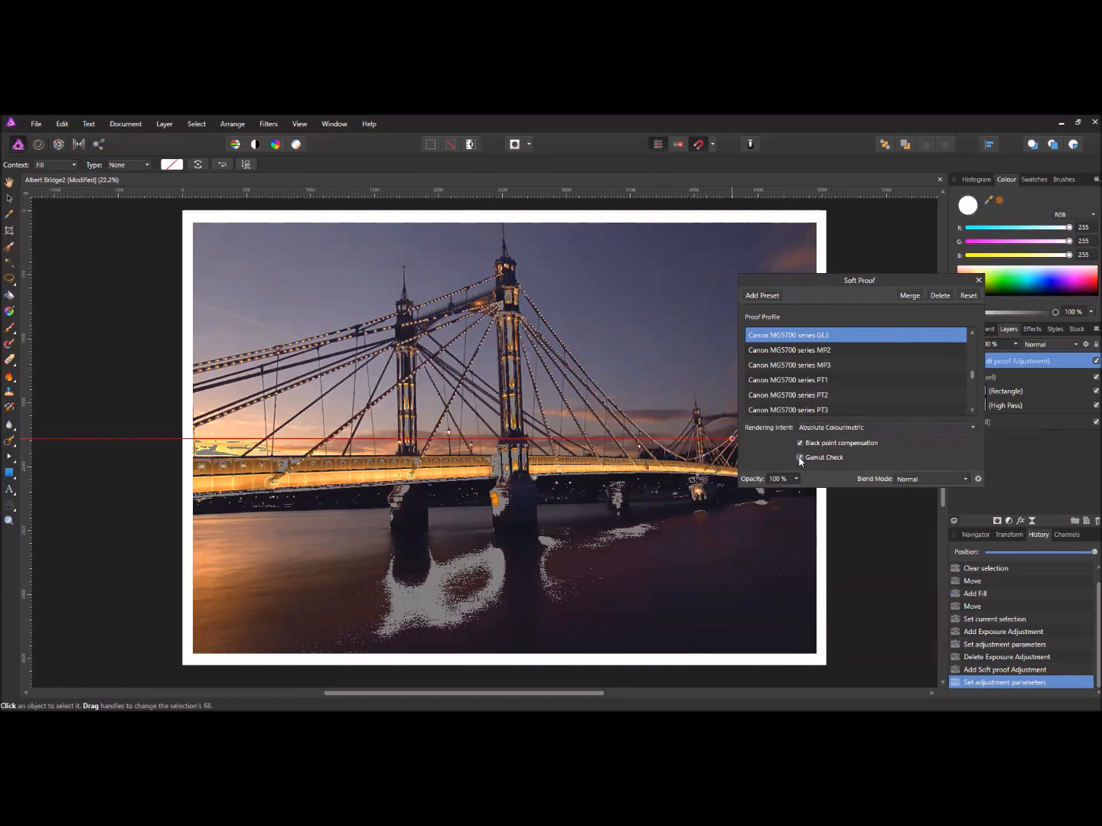
left_click_drag(808, 280, 748, 244)
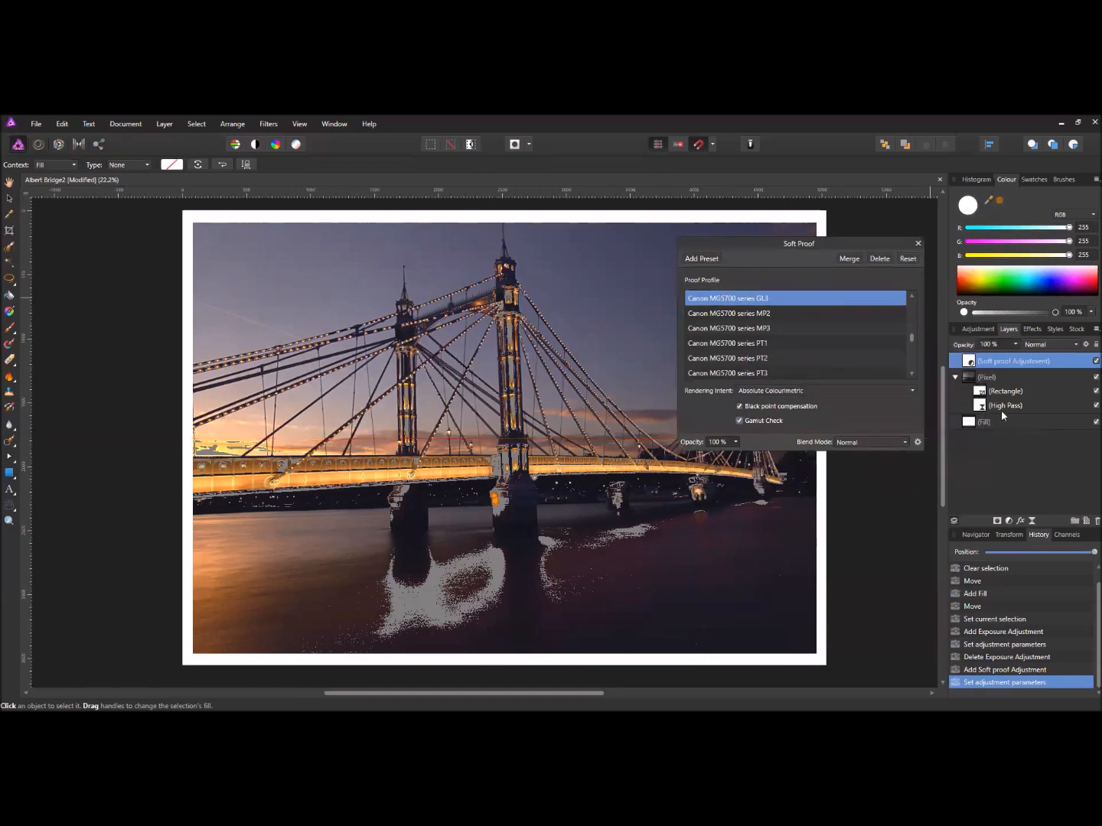
left_click(968, 379)
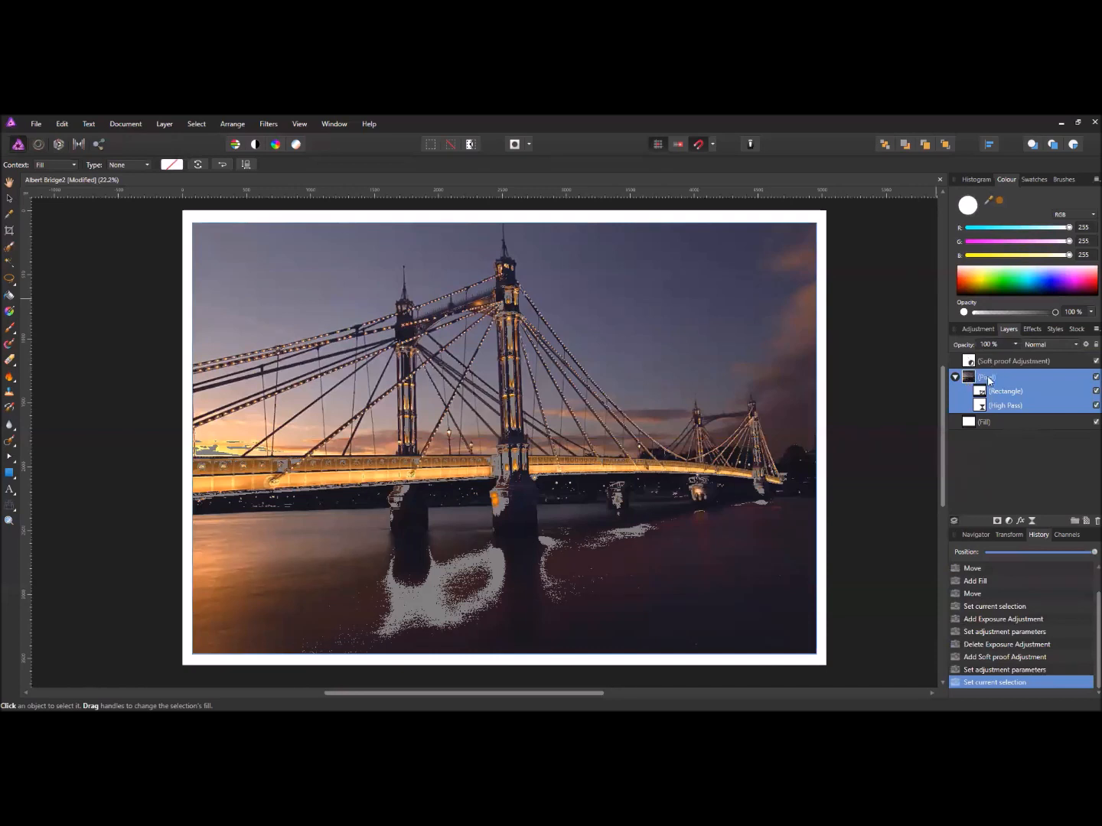
- Add a Curves adjustment and raise the curve's bottom-left shadow point slightly
left_click(1009, 521)
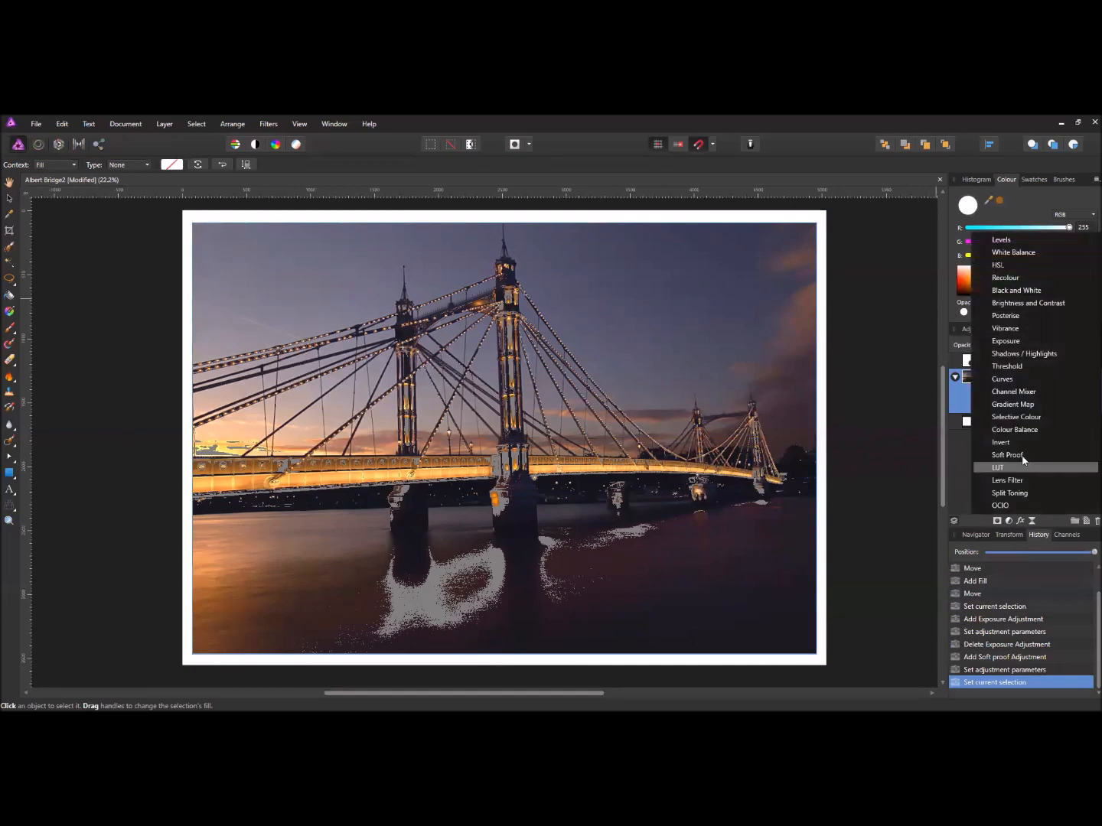
left_click(1020, 382)
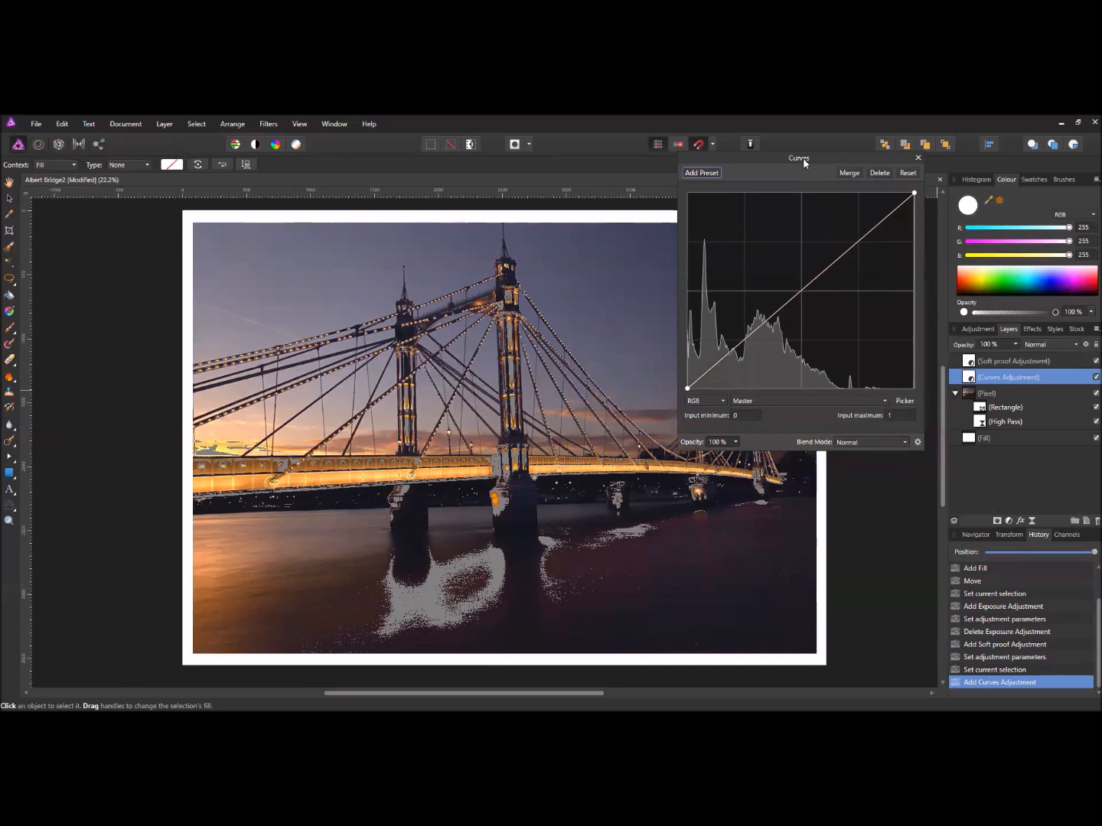
left_click_drag(804, 163, 872, 390)
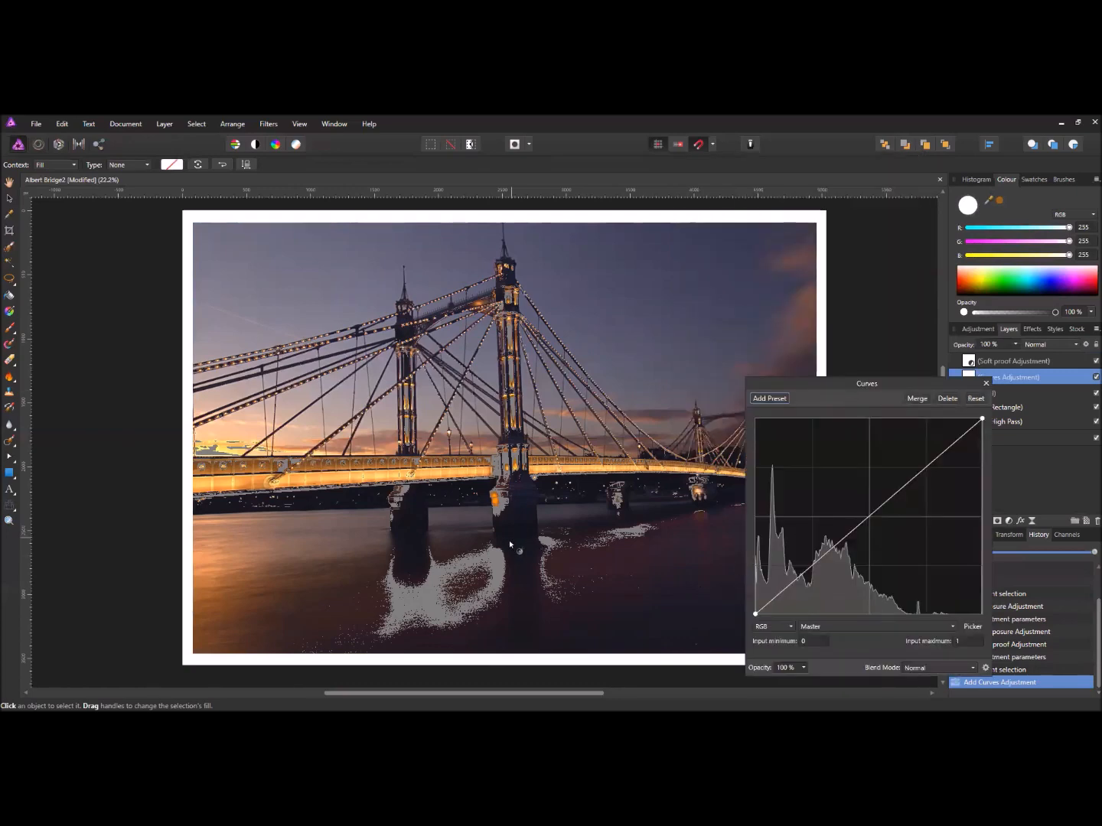
scroll(510, 553, "up", 2)
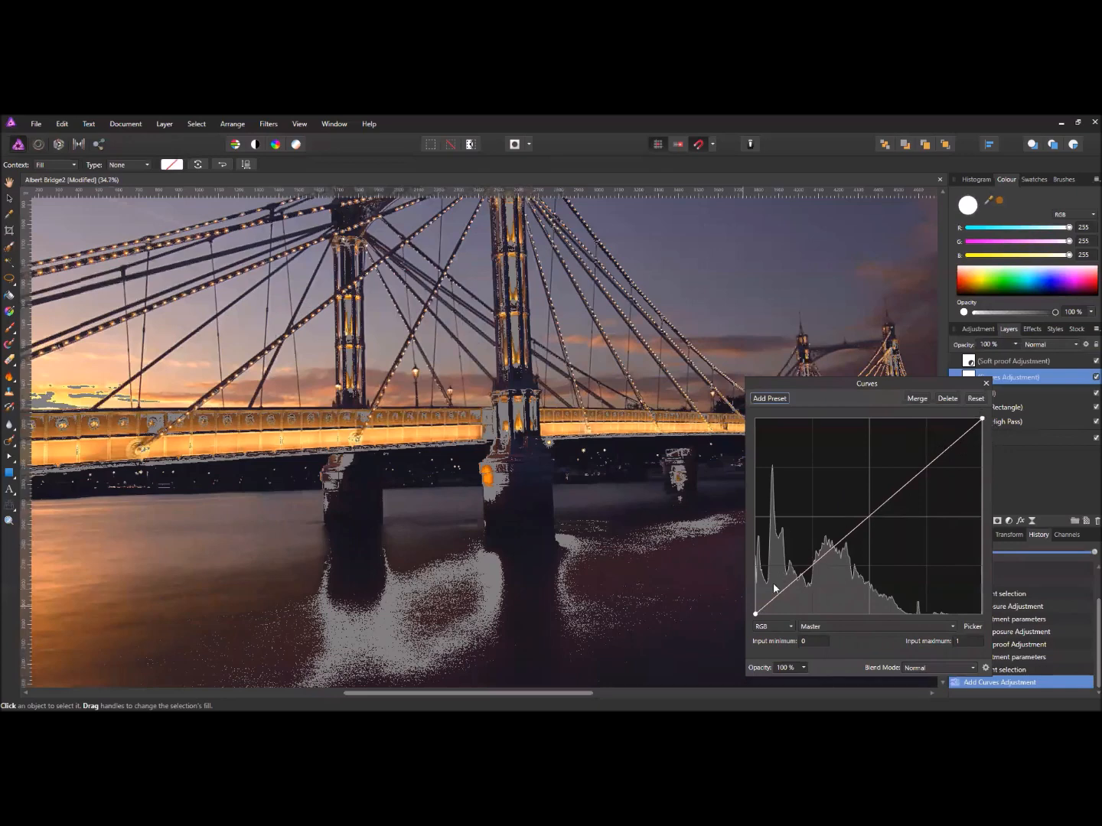
left_click_drag(755, 613, 753, 595)
scroll(531, 541, "down", 3)
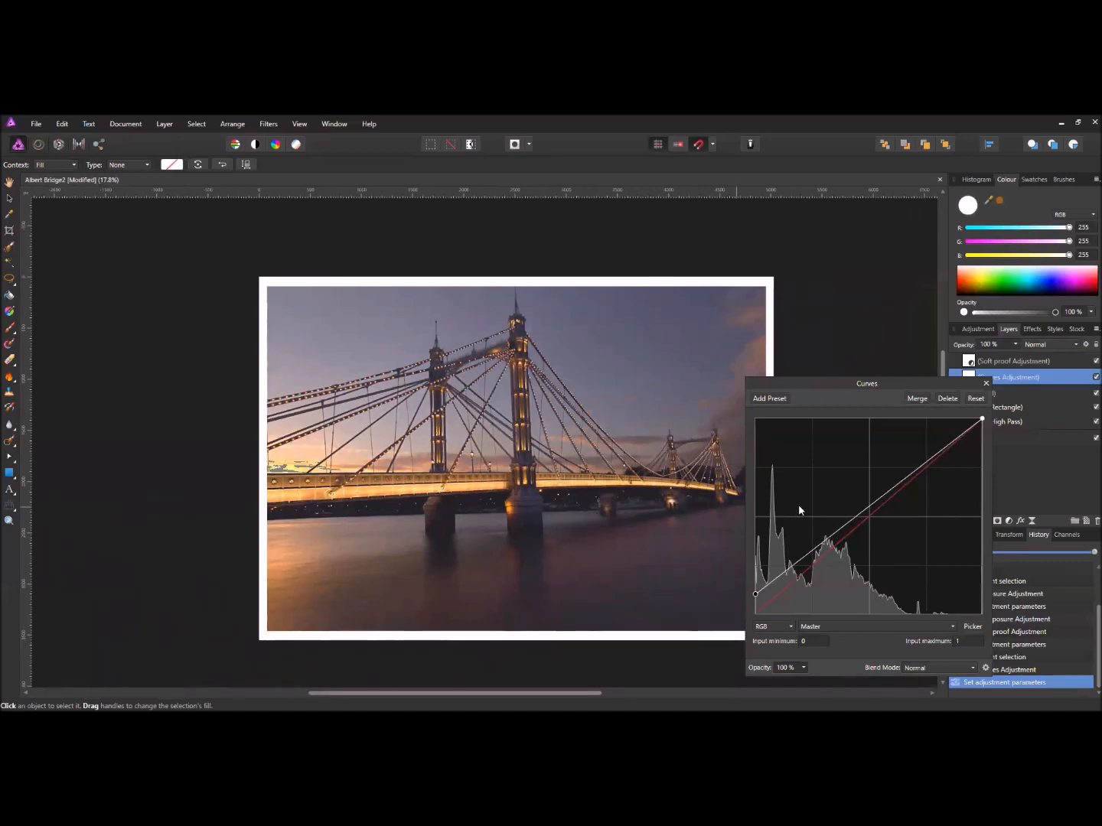
- Pull the master curve's midpoint up-left, bring the highlight endpoint down slightly, and close Curves
left_click(880, 498)
mouse_move(879, 499)
left_mouse_down()
mouse_move(863, 487)
mouse_move(881, 515)
mouse_move(861, 495)
left_mouse_up()
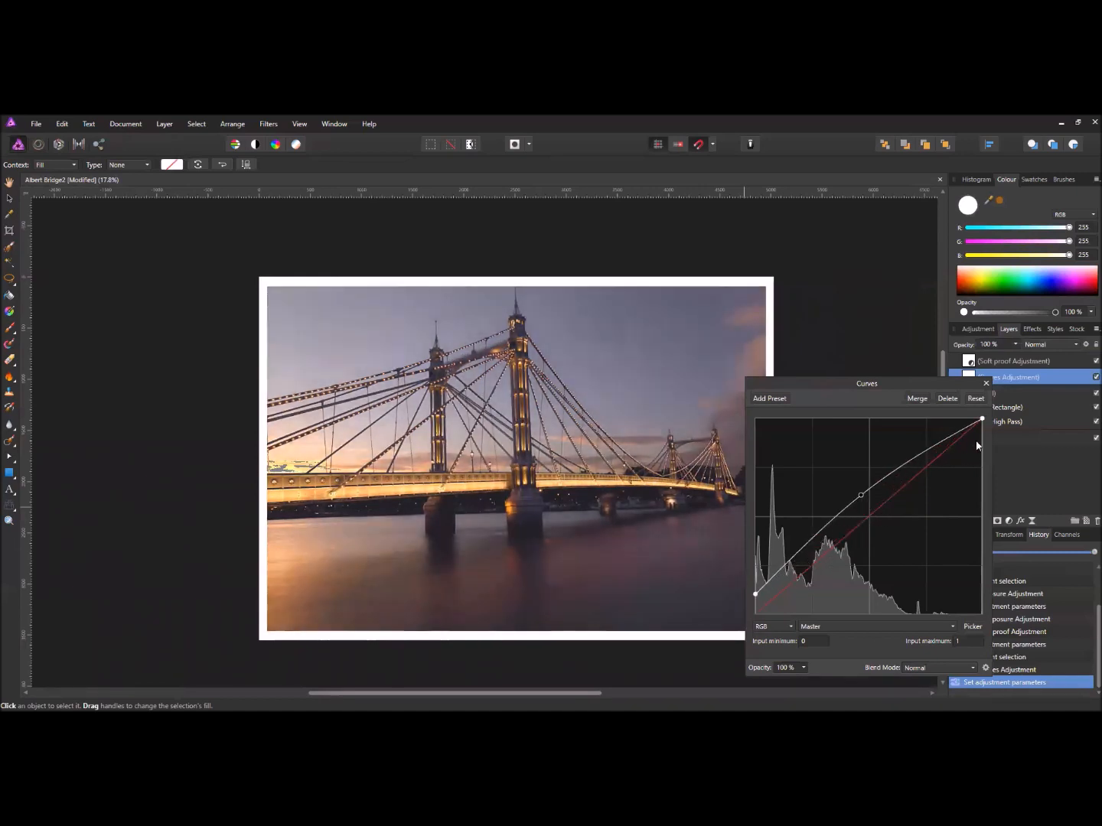
mouse_move(981, 420)
left_mouse_down()
mouse_move(955, 420)
mouse_move(984, 423)
mouse_move(985, 485)
mouse_move(981, 435)
left_mouse_up()
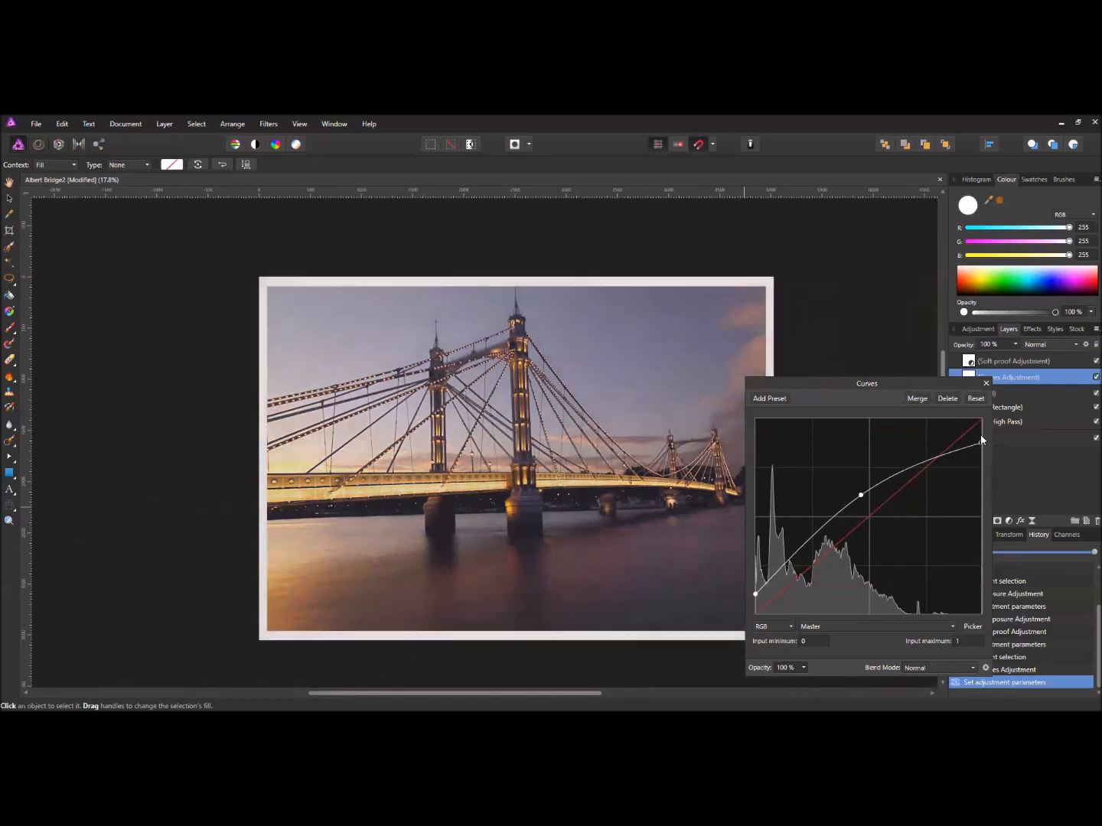
left_click_drag(857, 493, 859, 490)
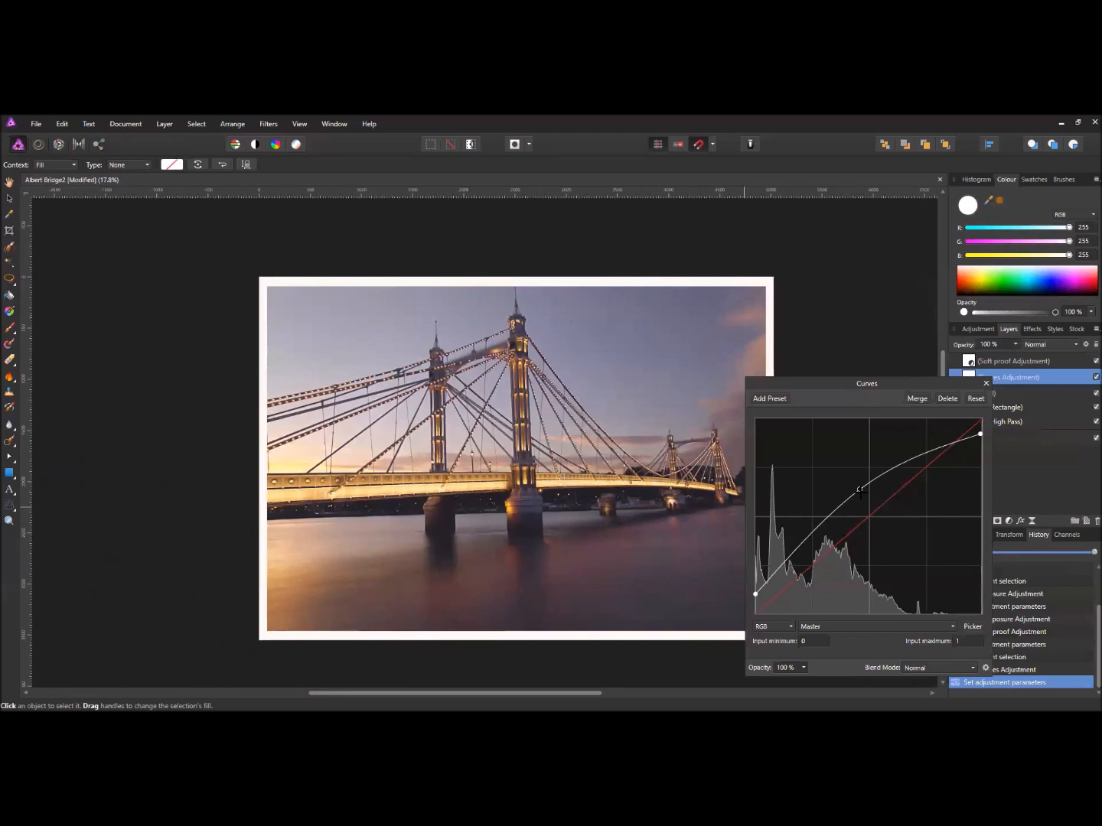
left_click(986, 384)
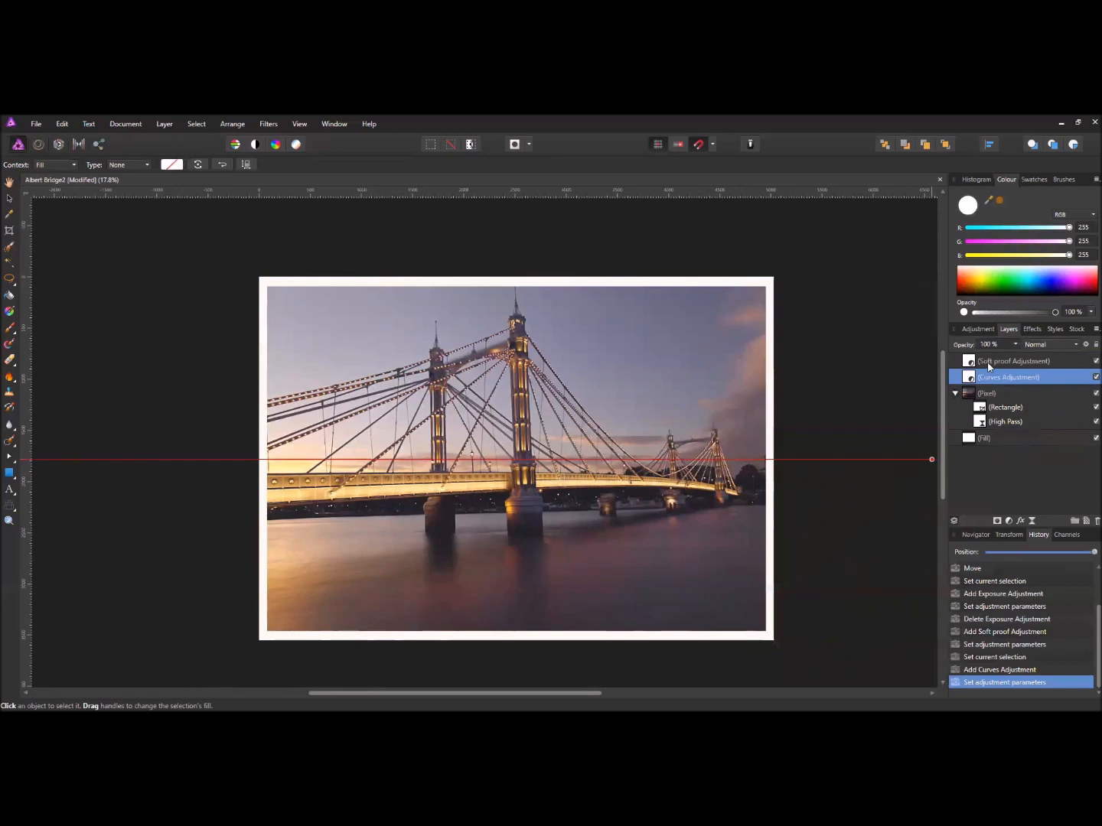
- Turn off the Soft Proof layer's visibility and double-click the Curves layer to reopen its settings
left_click(1095, 361)
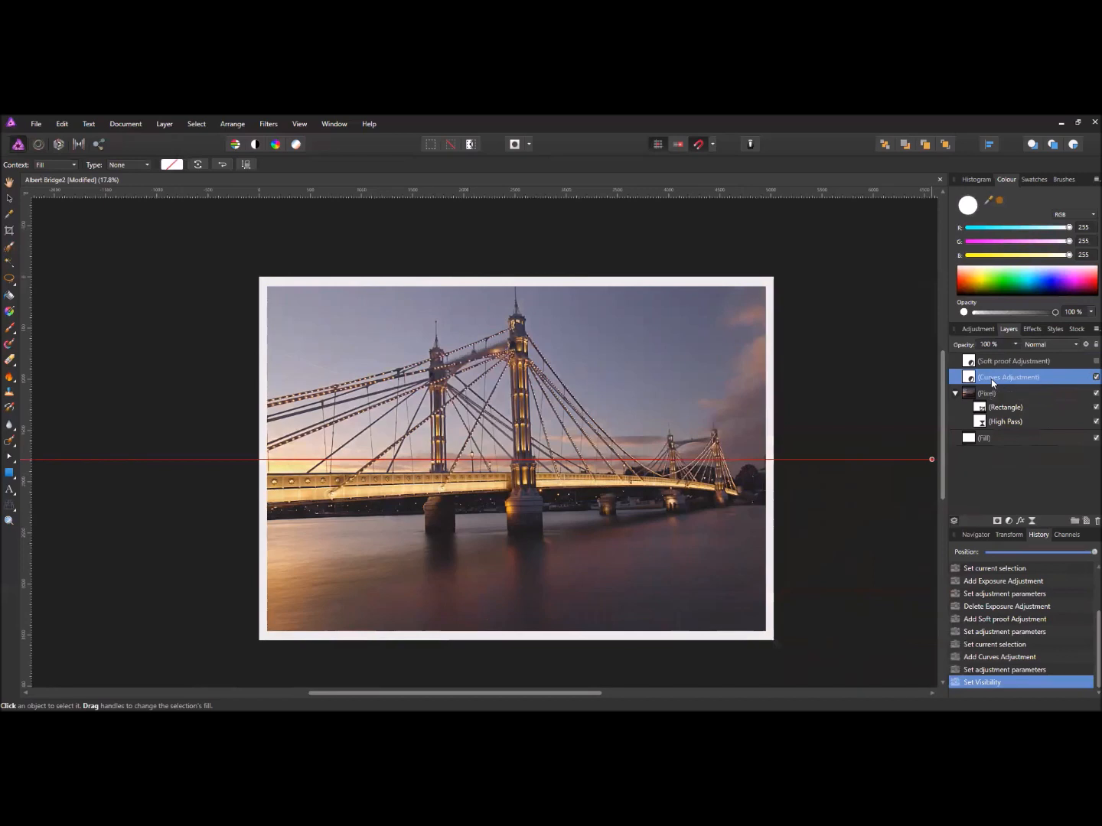
left_click(1008, 521)
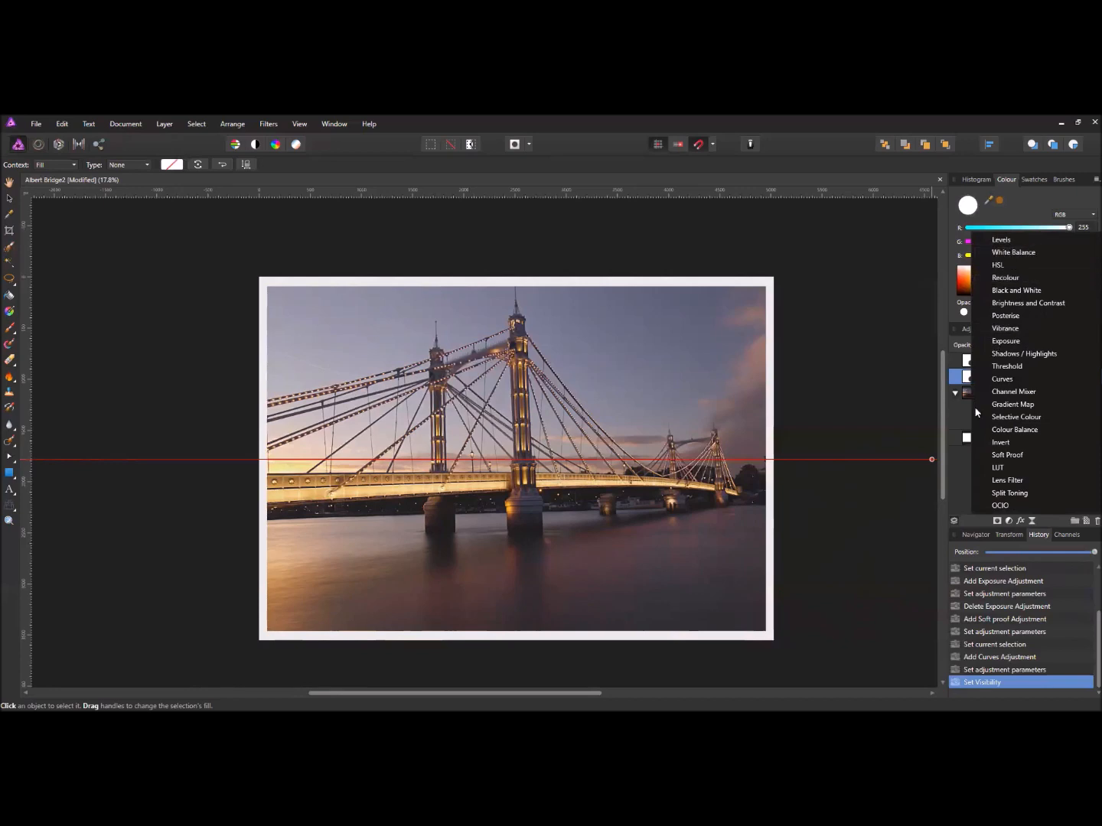
left_click(971, 526)
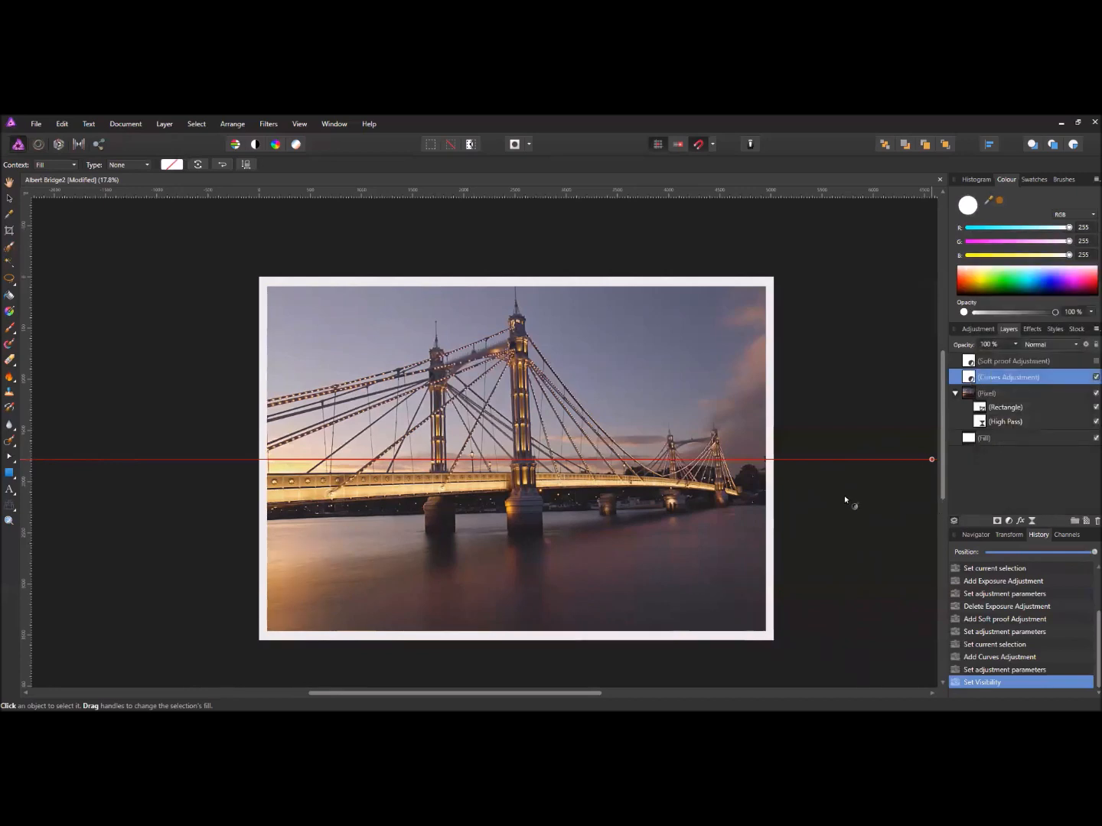
double_click(970, 380)
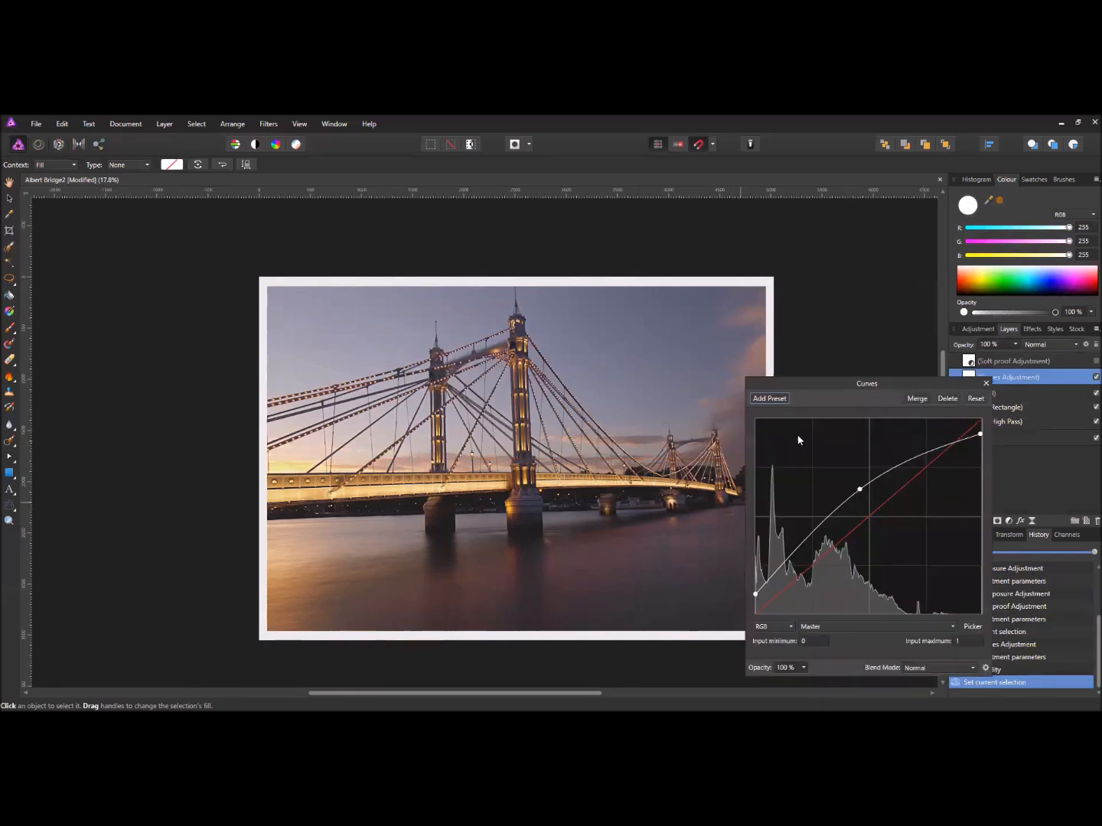
- Edit the Red channel curve, settling its midpoint near the diagonal, and re-enable the soft proof
left_click_drag(814, 383, 795, 310)
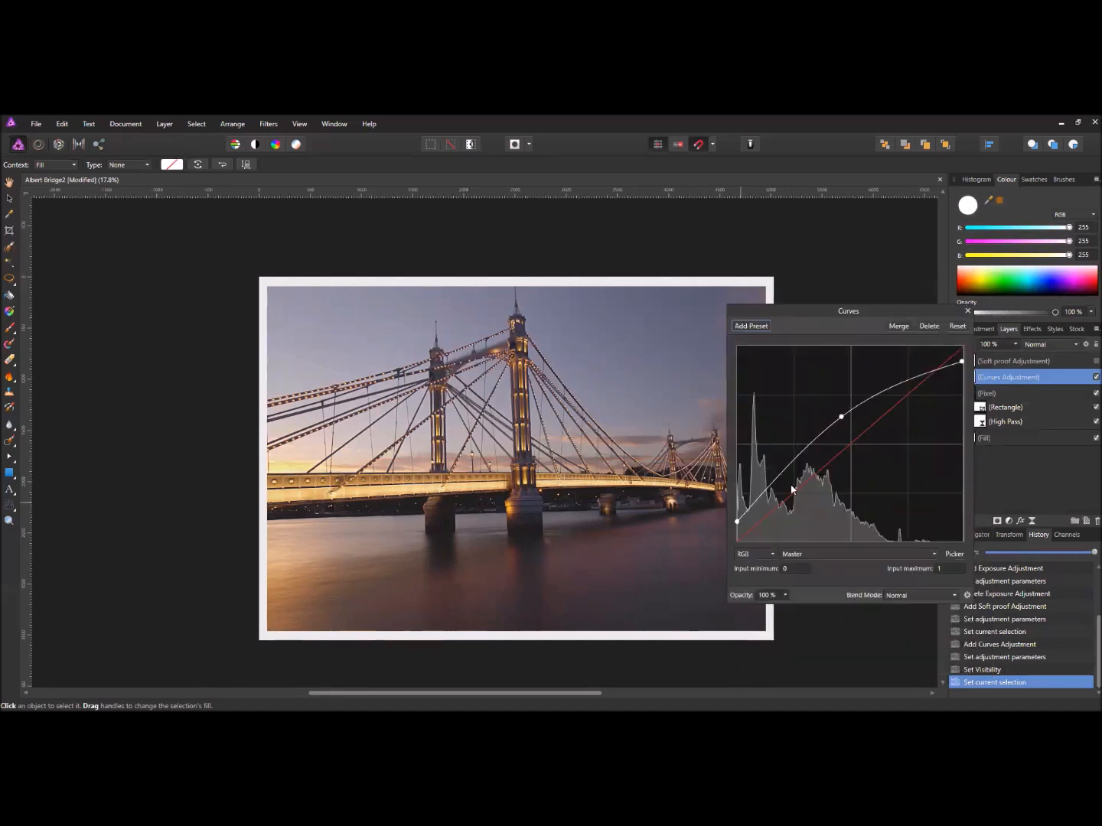
left_click(794, 554)
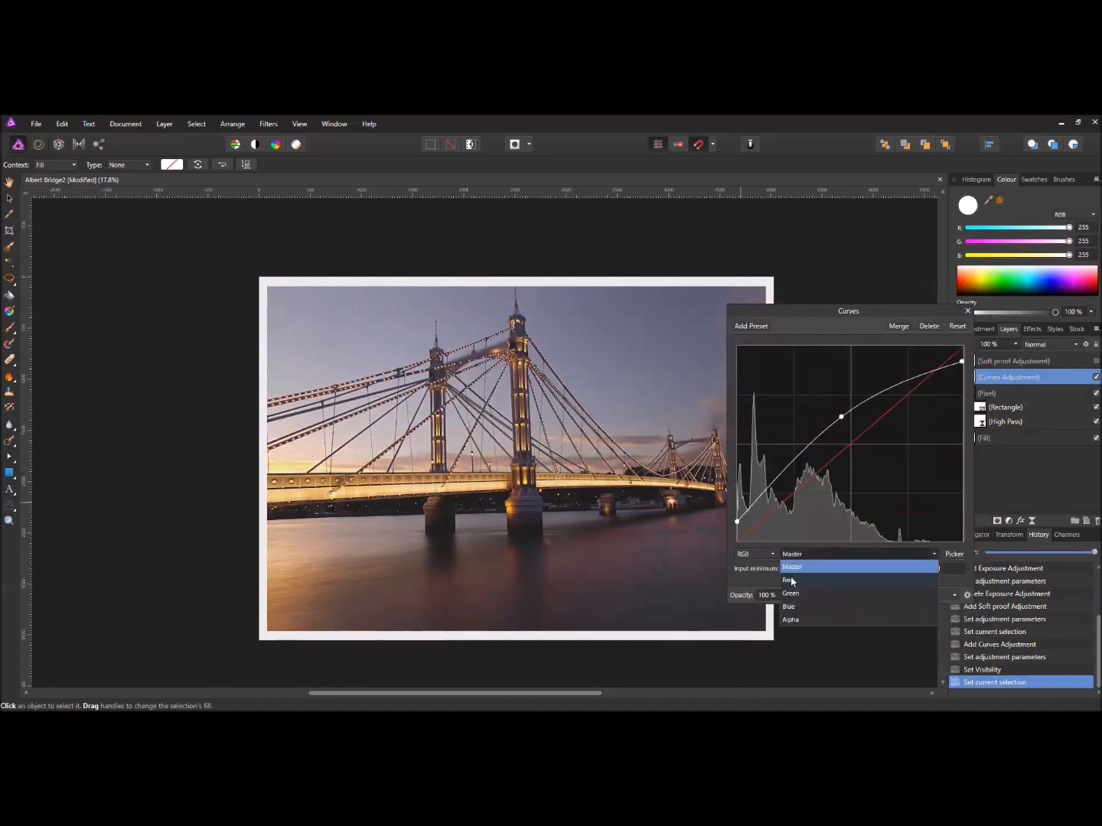
left_click(791, 579)
mouse_move(842, 448)
left_mouse_down()
mouse_move(833, 436)
mouse_move(858, 468)
mouse_move(832, 429)
left_mouse_up()
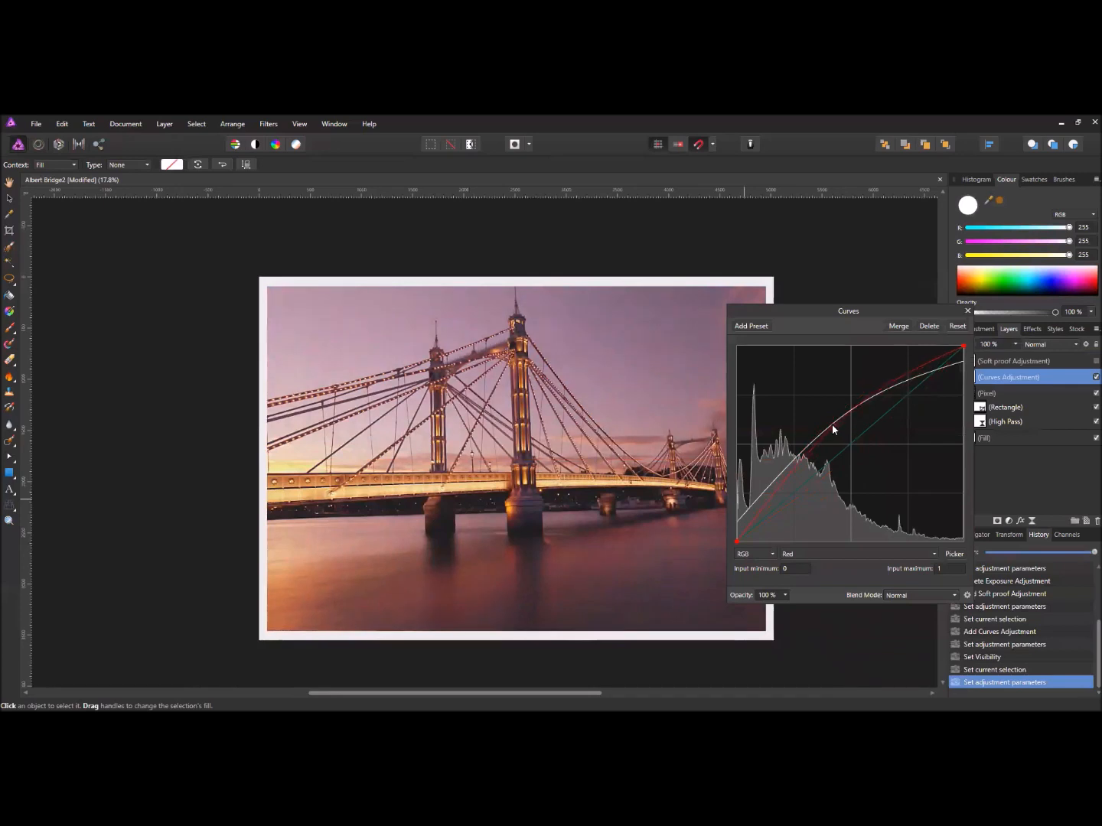
left_click(1096, 361)
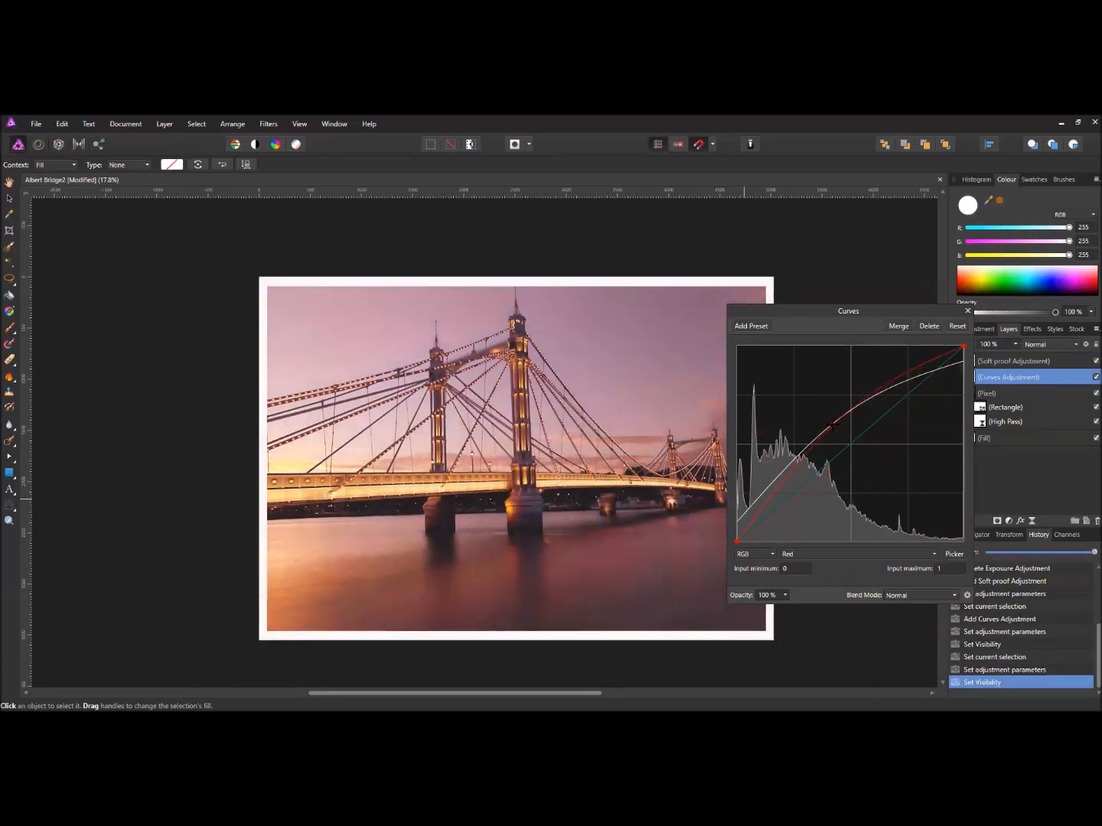
left_click_drag(832, 426, 834, 419)
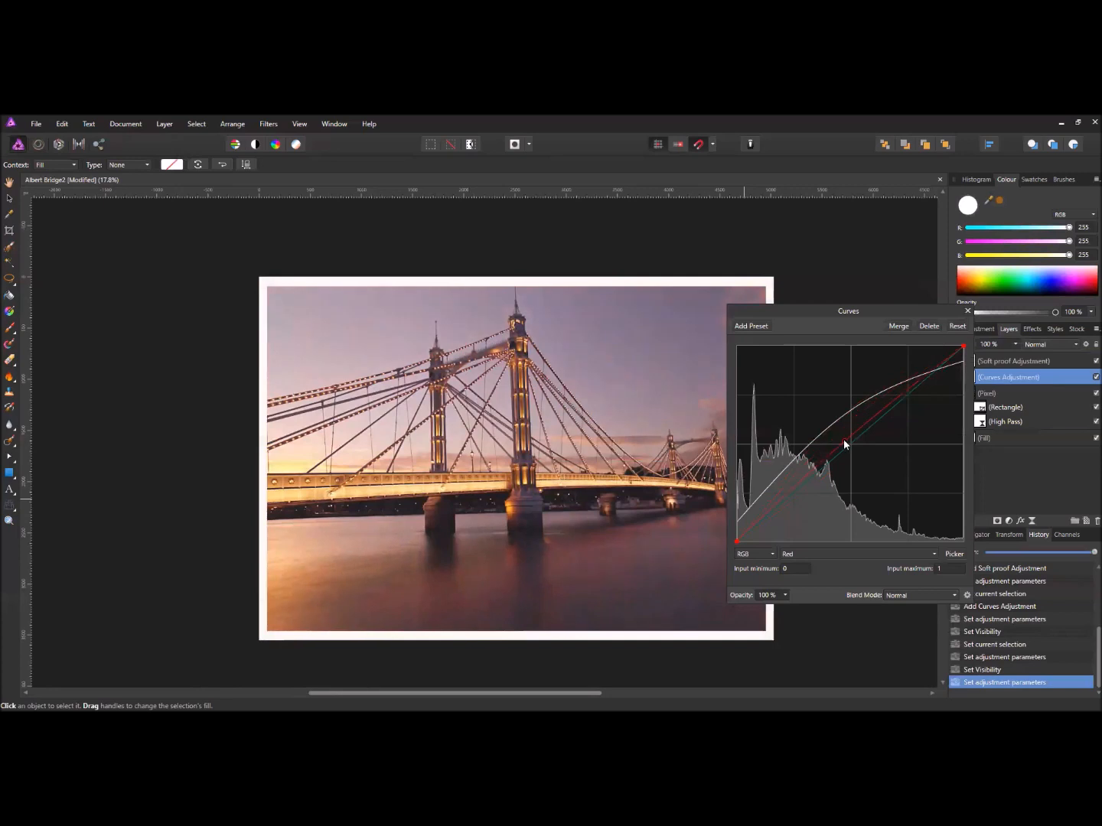
left_click_drag(835, 430, 840, 438)
left_click(786, 554)
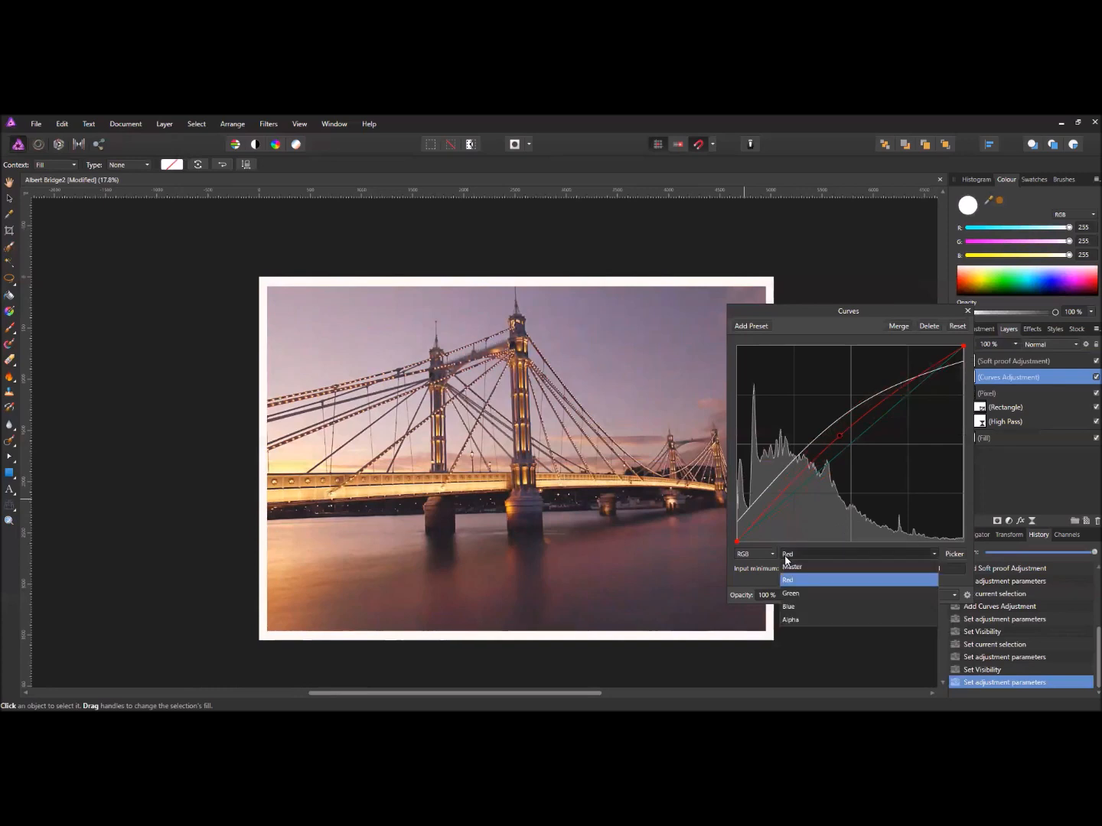
- Switch to the Green channel, lift its bottom-left shadow point, and close the Curves settings
left_click(787, 595)
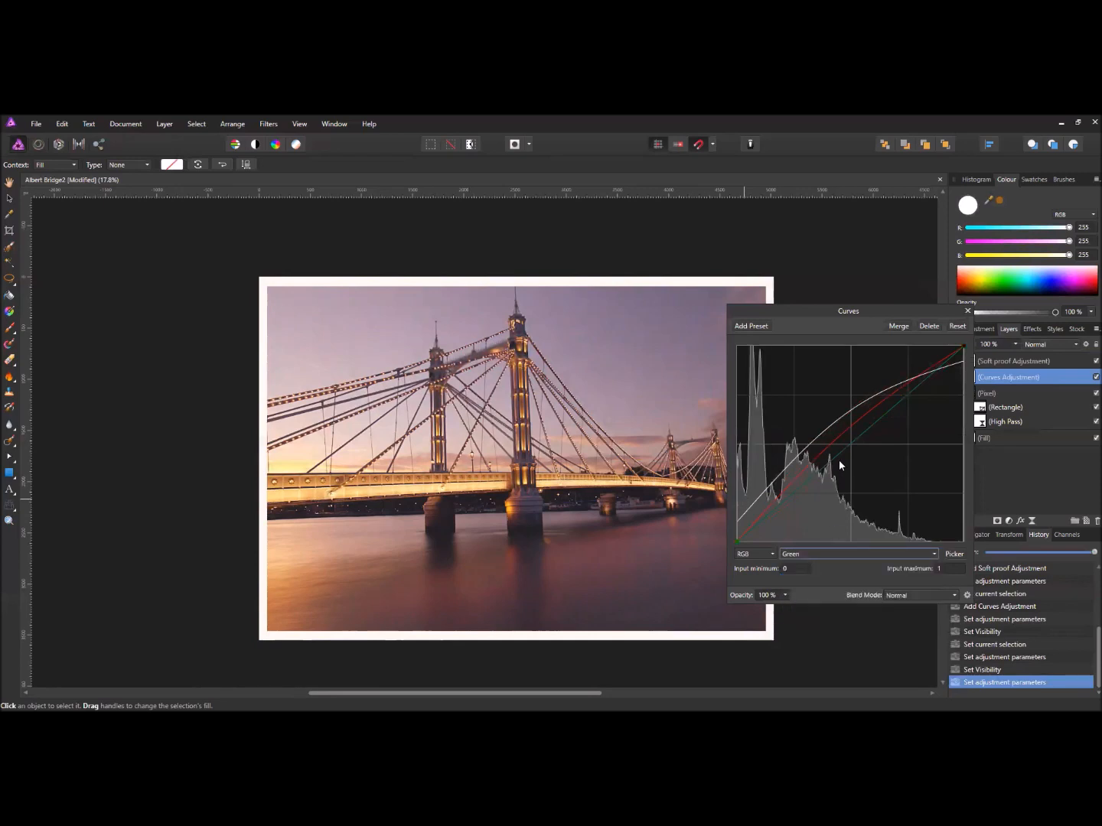
mouse_move(836, 452)
left_mouse_down()
mouse_move(857, 478)
mouse_move(825, 439)
mouse_move(839, 446)
left_mouse_up()
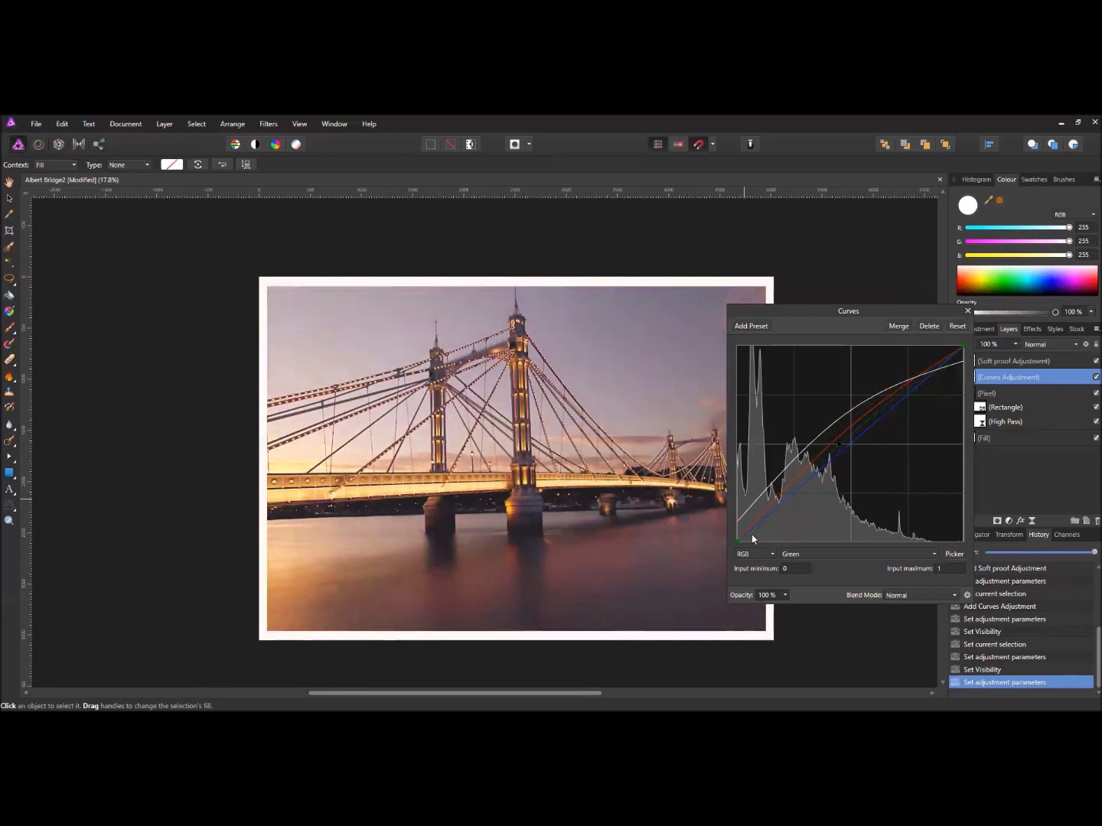
mouse_move(738, 544)
left_mouse_down()
mouse_move(743, 500)
mouse_move(736, 548)
left_mouse_up()
left_click(967, 312)
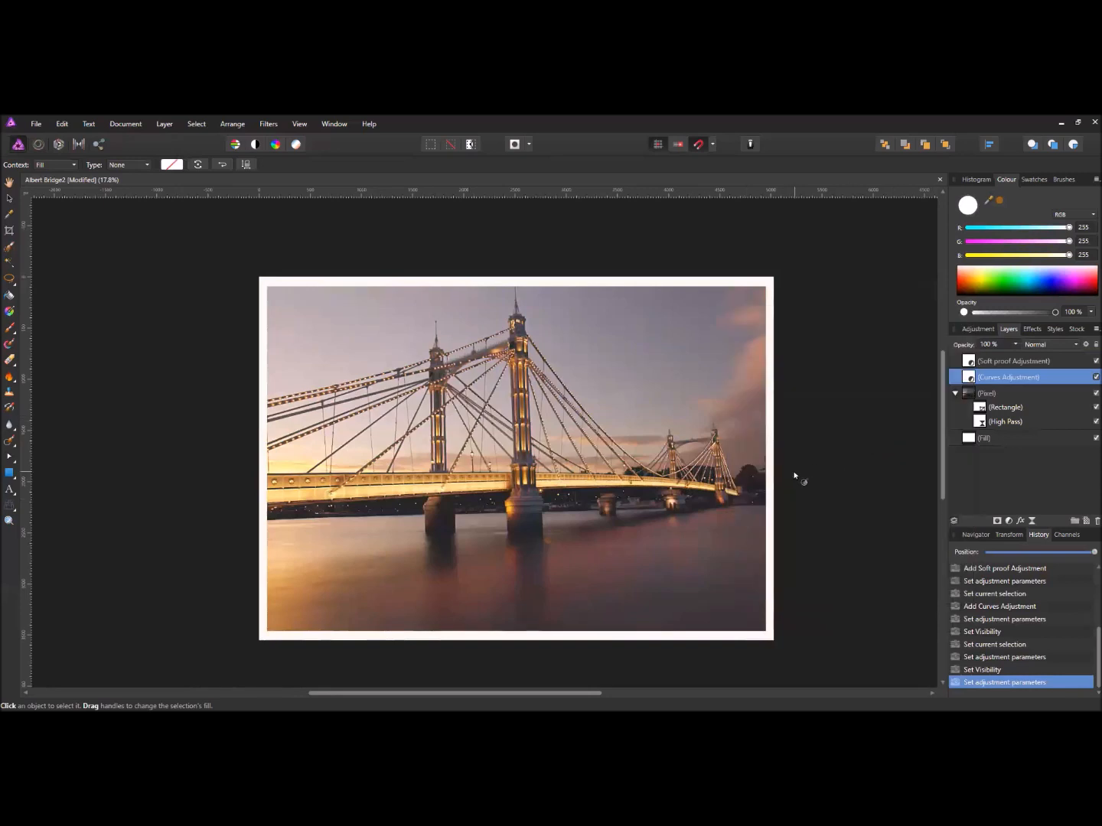
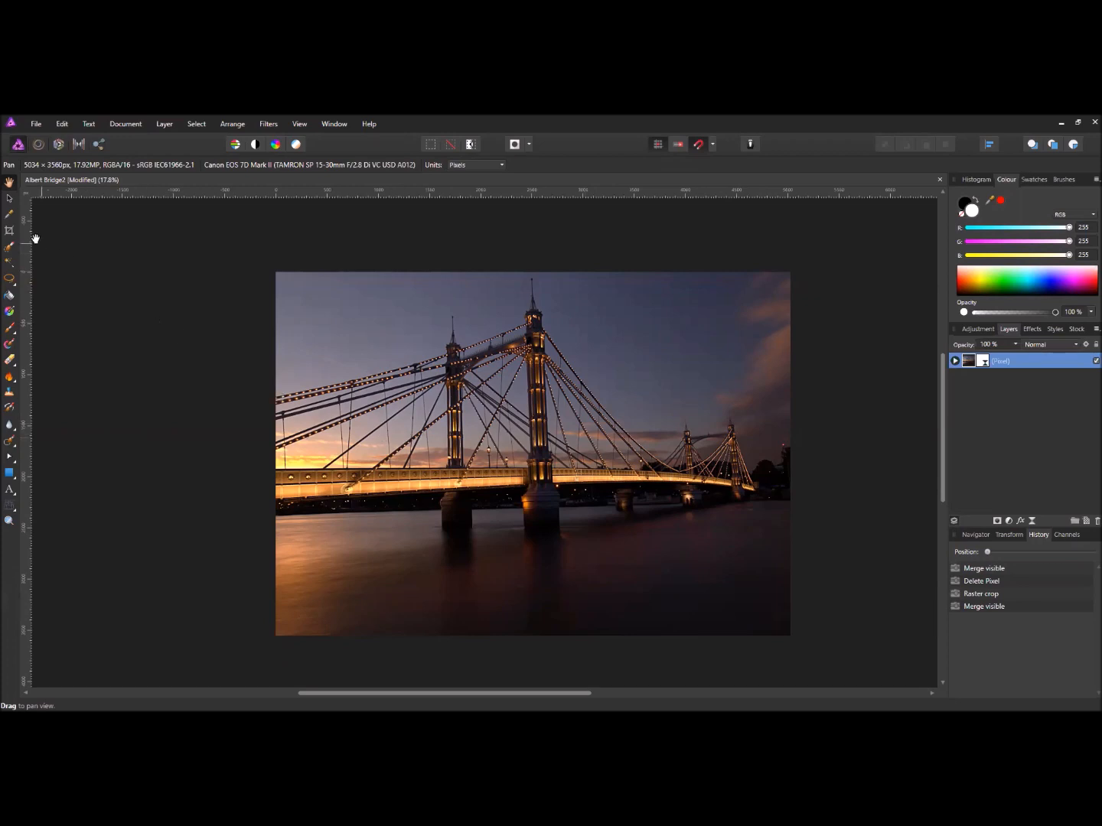
- Crop the bridge photo to 2193 × 1670 px around the right-hand tower and its cables
left_click(8, 230)
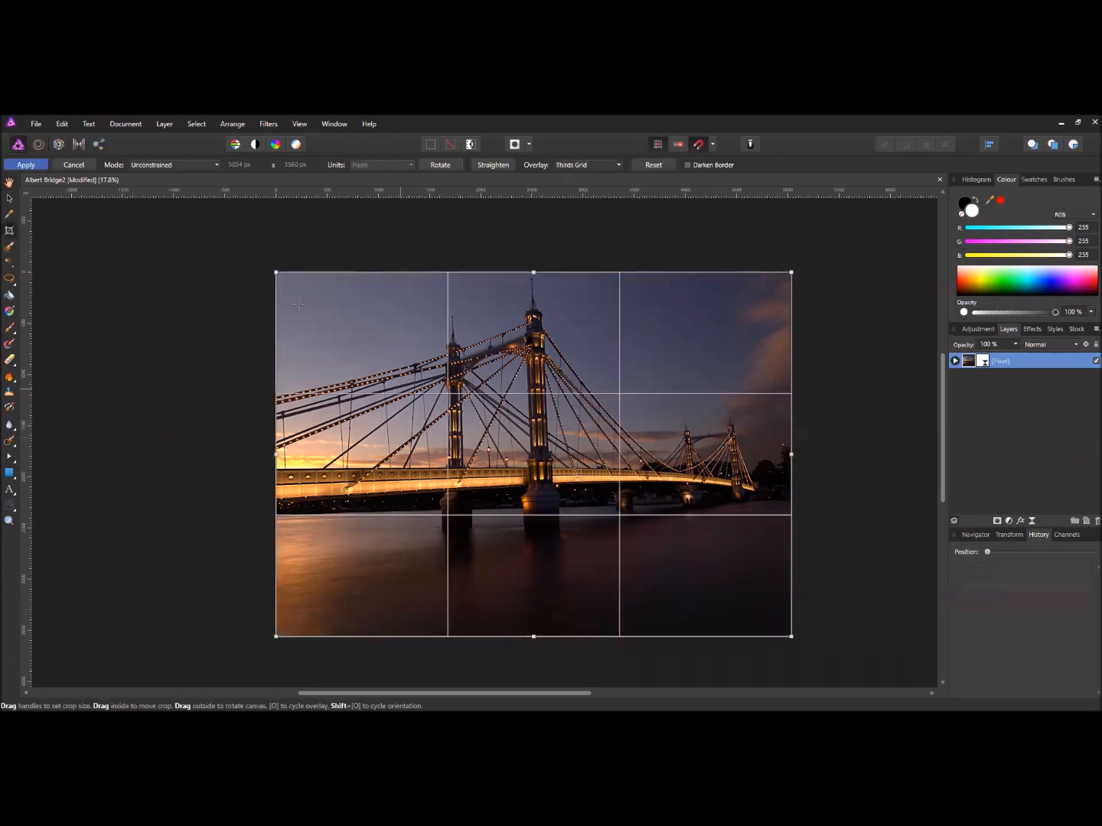
left_click_drag(276, 272, 433, 326)
left_click_drag(791, 636, 784, 536)
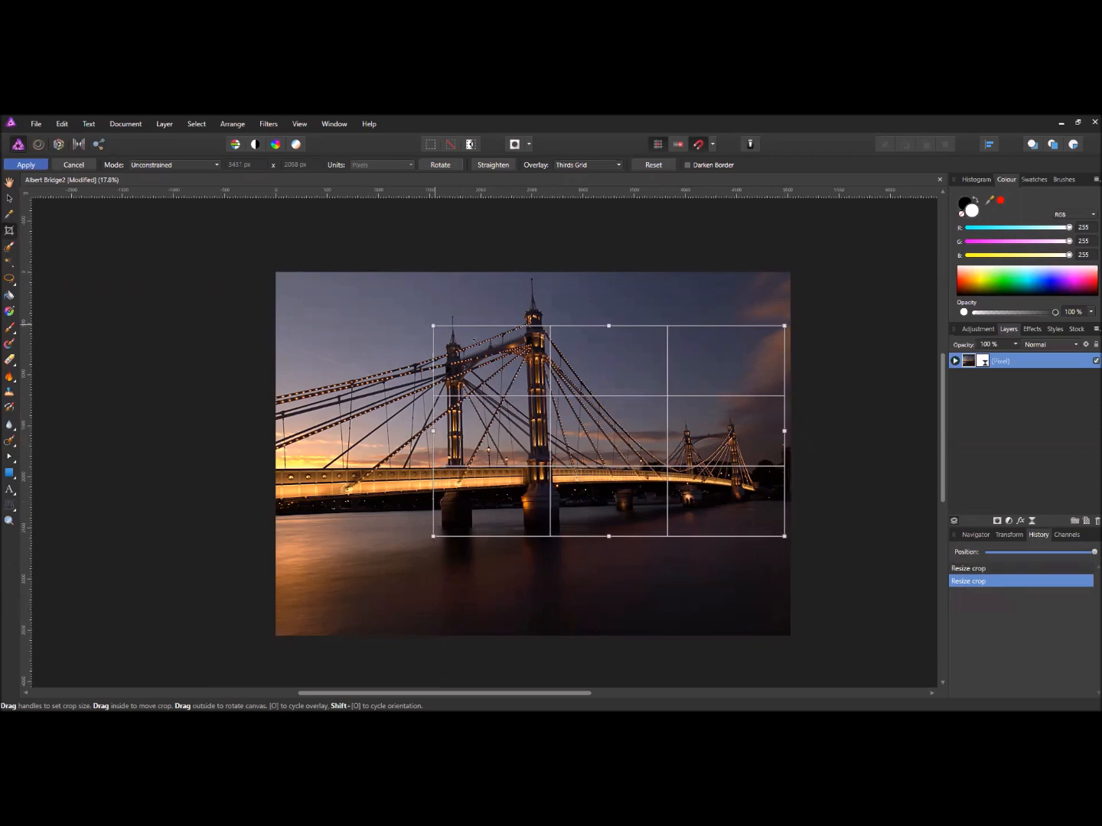
left_click_drag(433, 326, 560, 366)
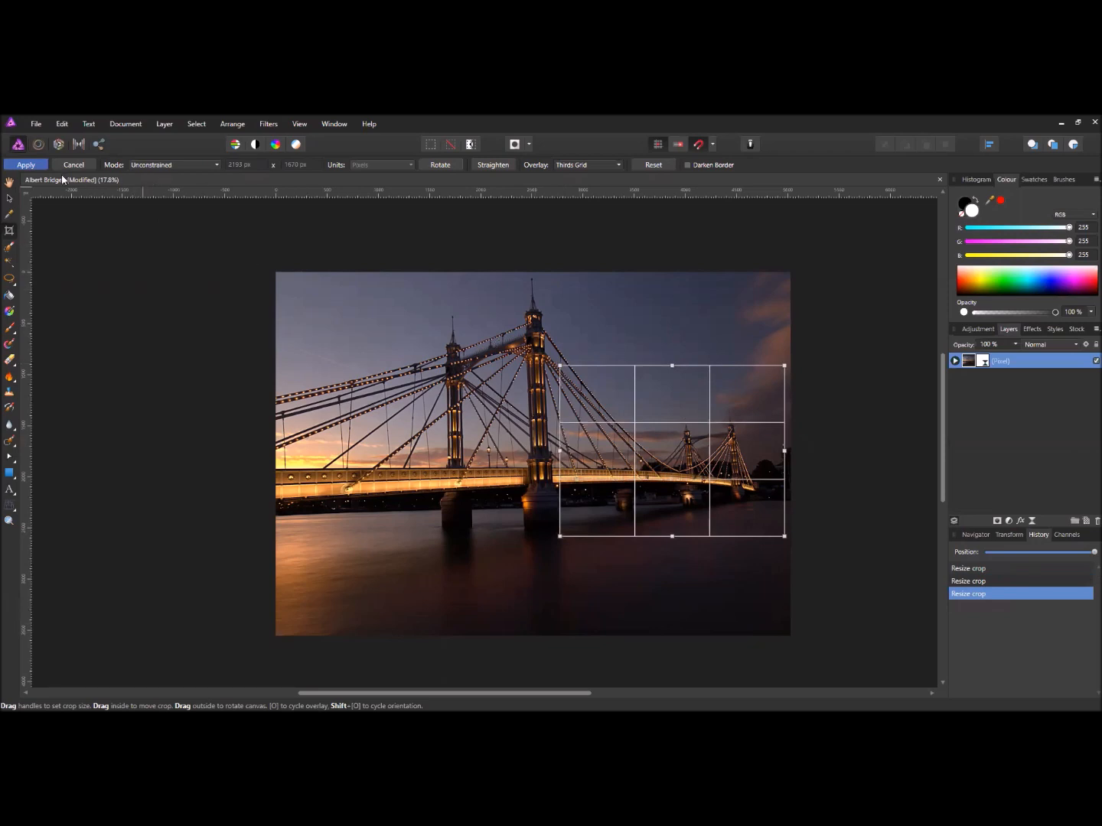
left_click(38, 167)
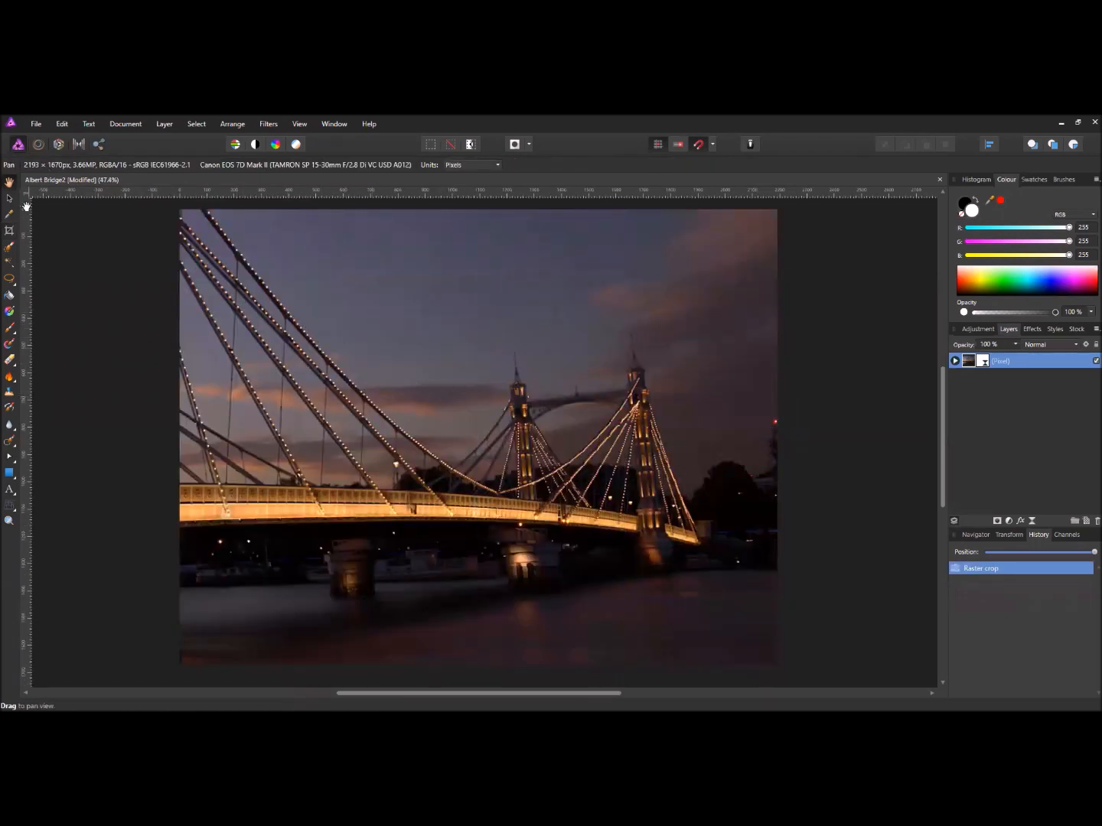
scroll(393, 307, "down", 1)
left_click_drag(428, 348, 490, 374)
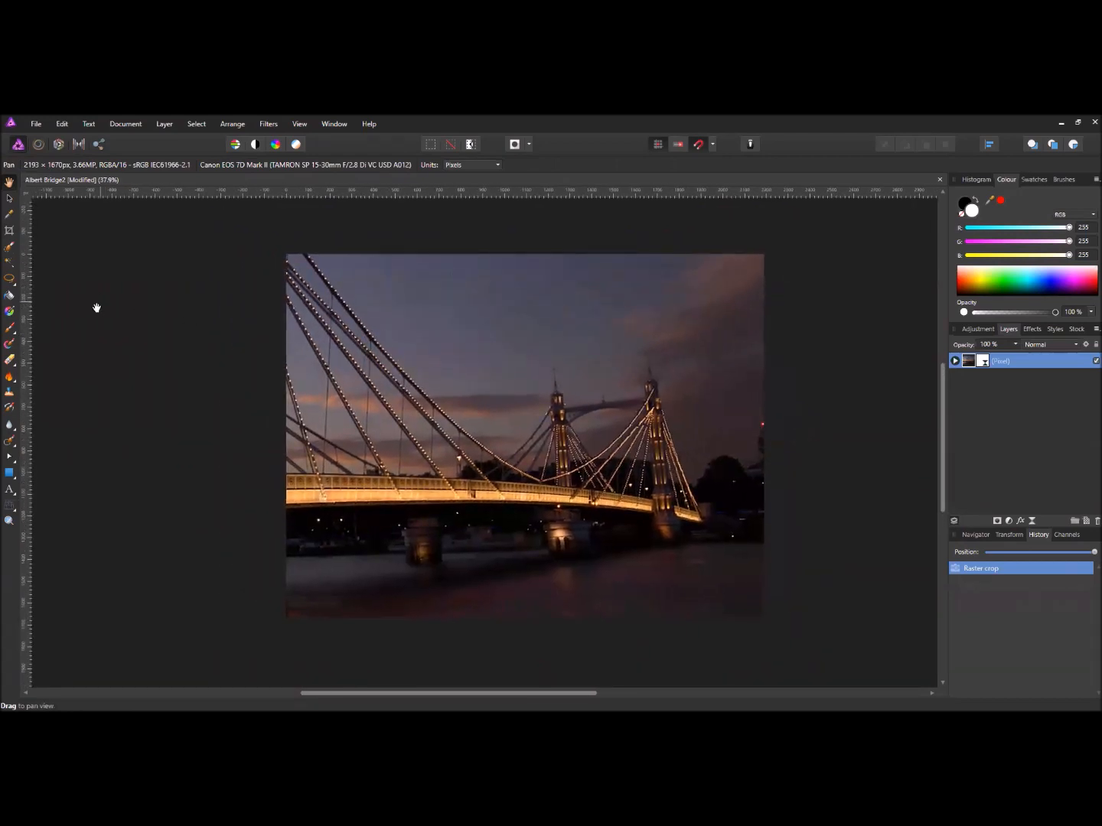
- Start a new print document with the A3 preset in landscape, 420 × 297 mm, and open the DPI list
left_click(38, 125)
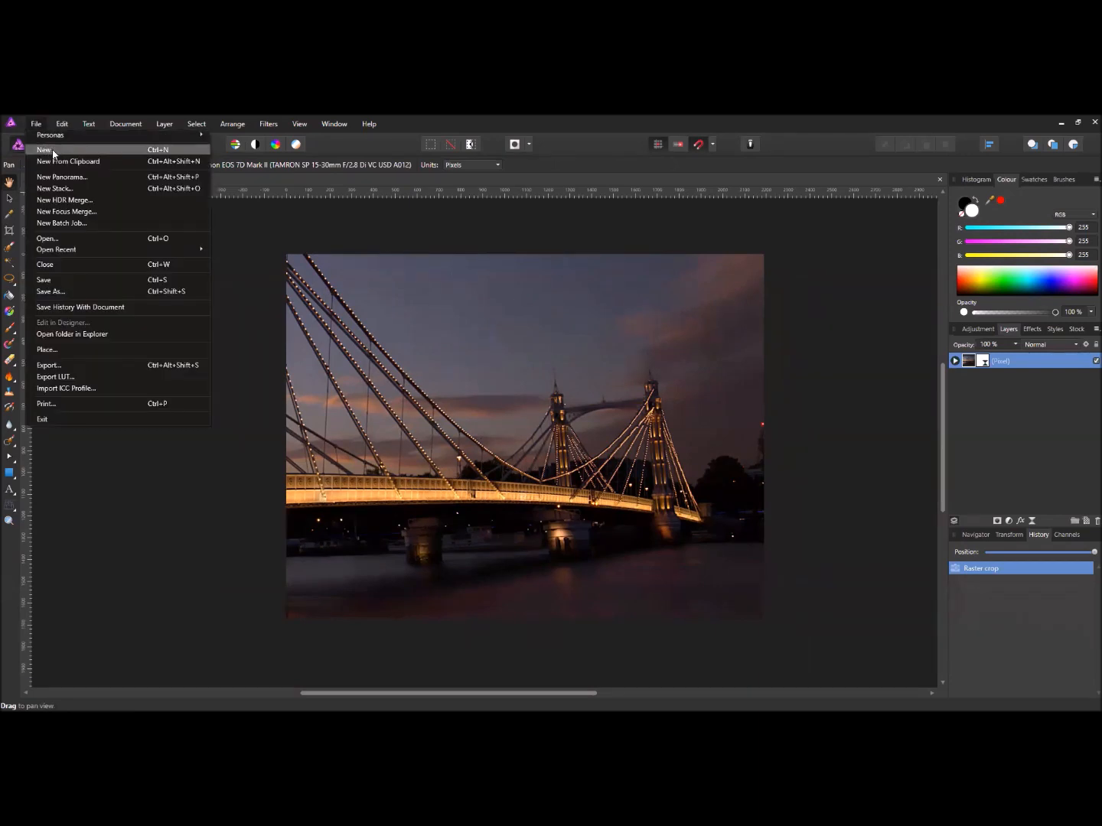
left_click(54, 154)
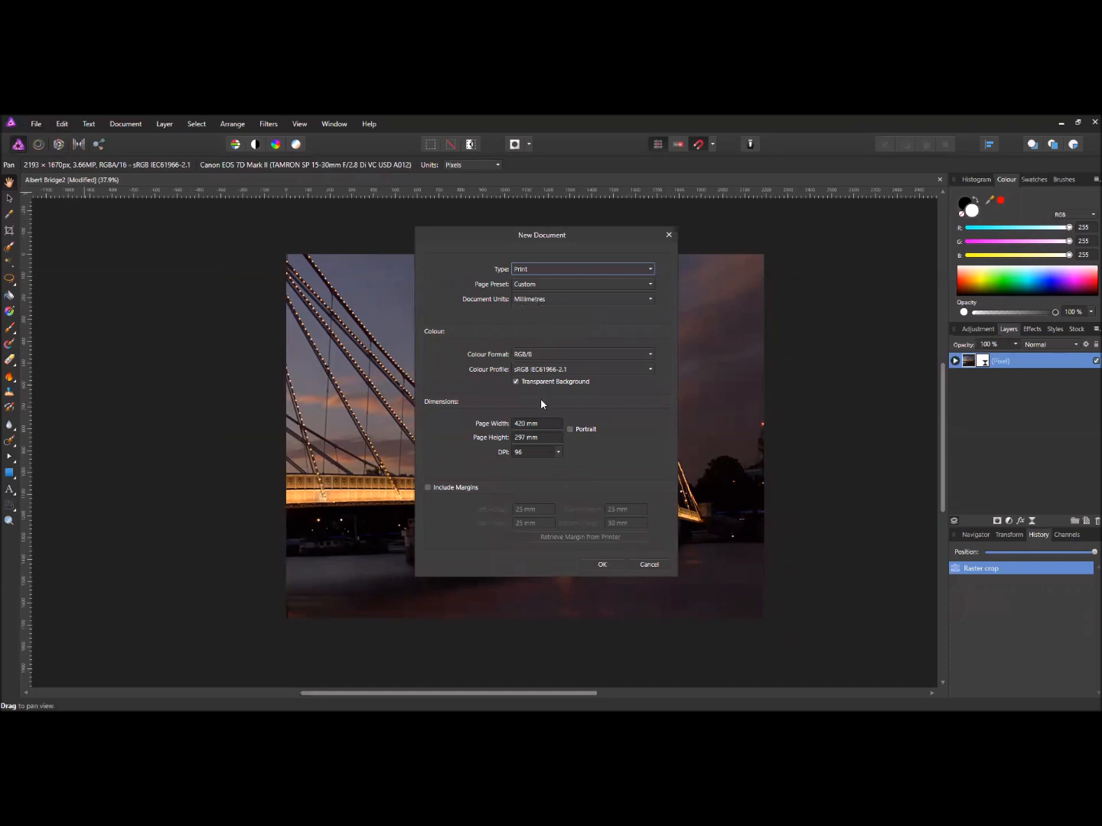
left_click(541, 285)
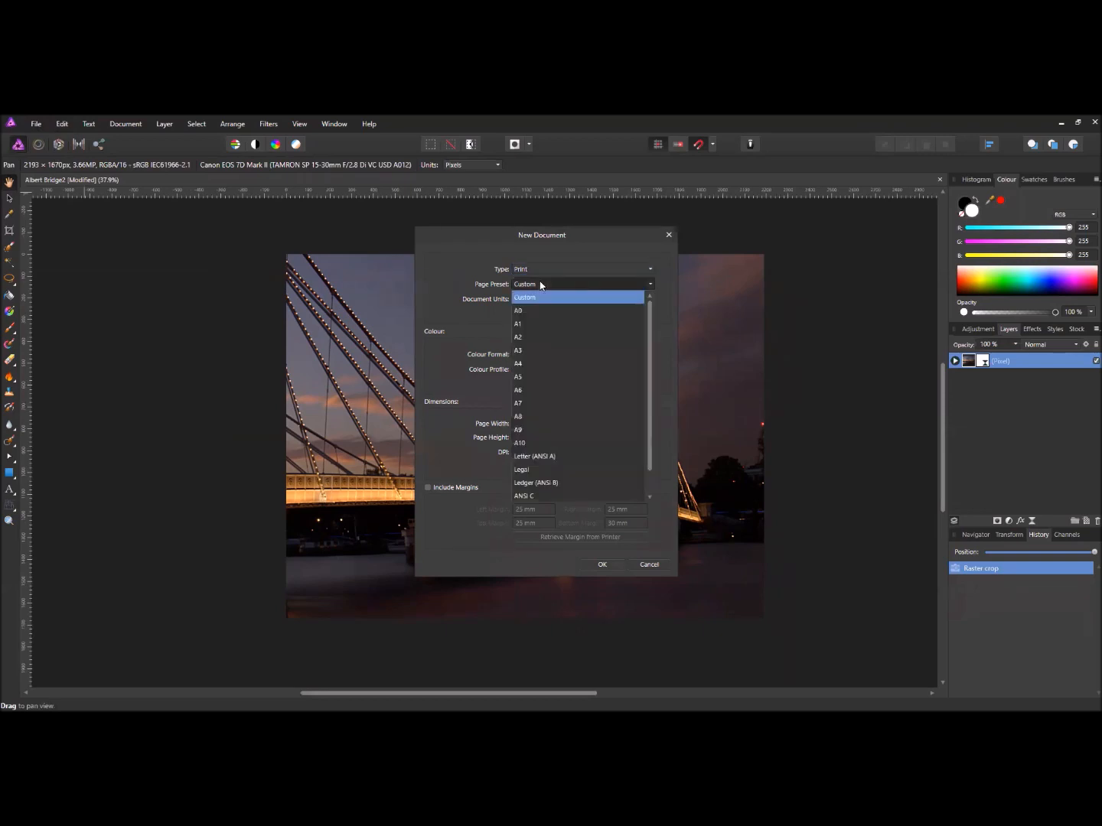
left_click(529, 354)
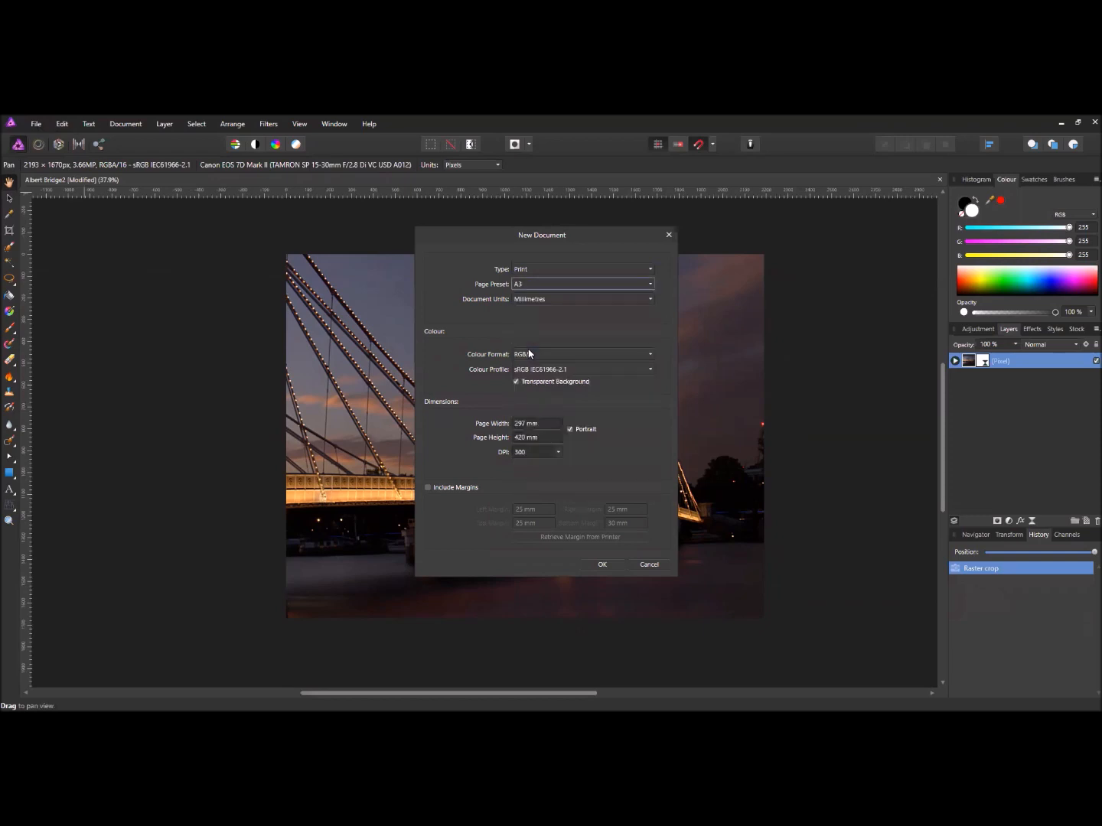
left_click(570, 431)
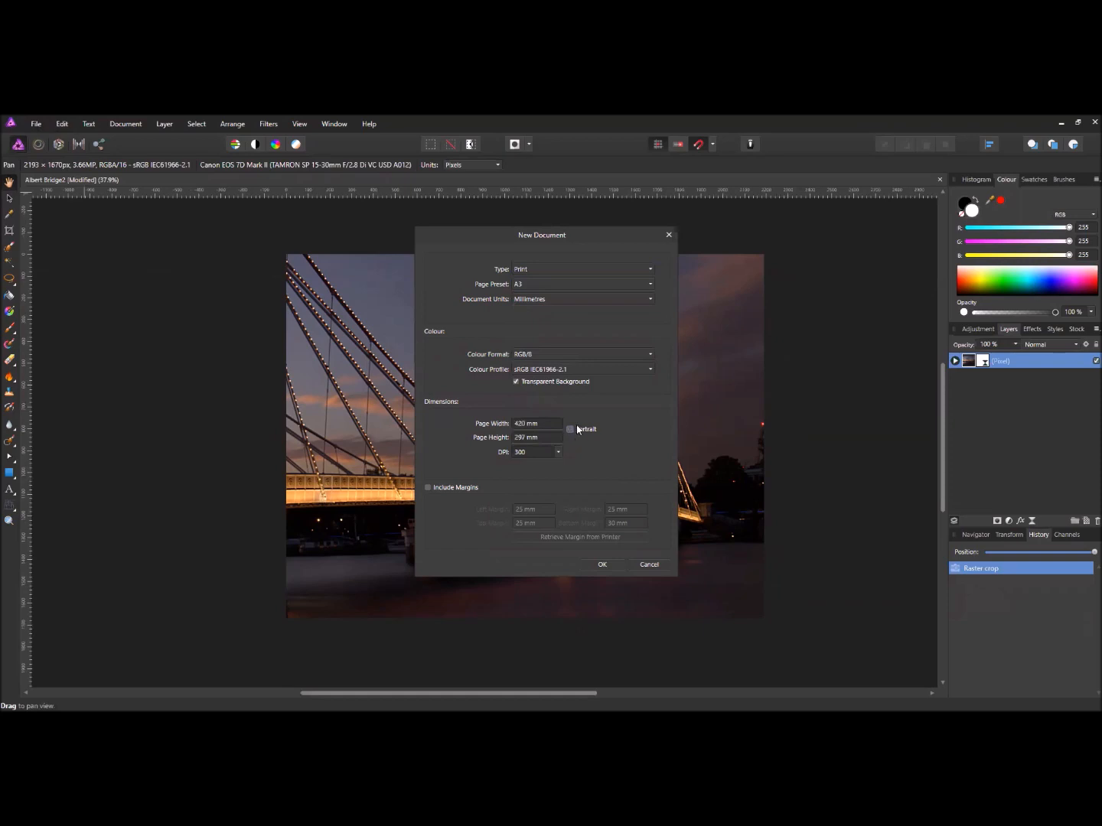
left_click(558, 452)
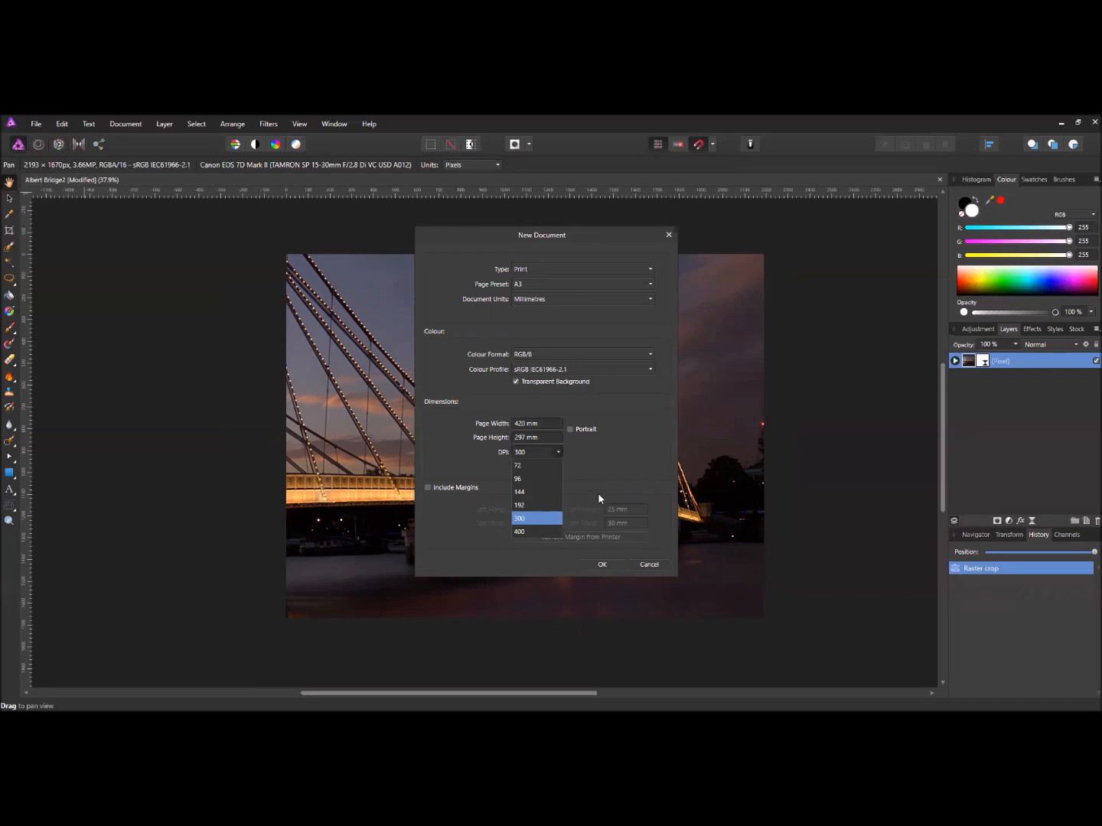
- Keep 300 DPI and create the transparent 4960 × 3507 px A3 landscape document
left_click(520, 520)
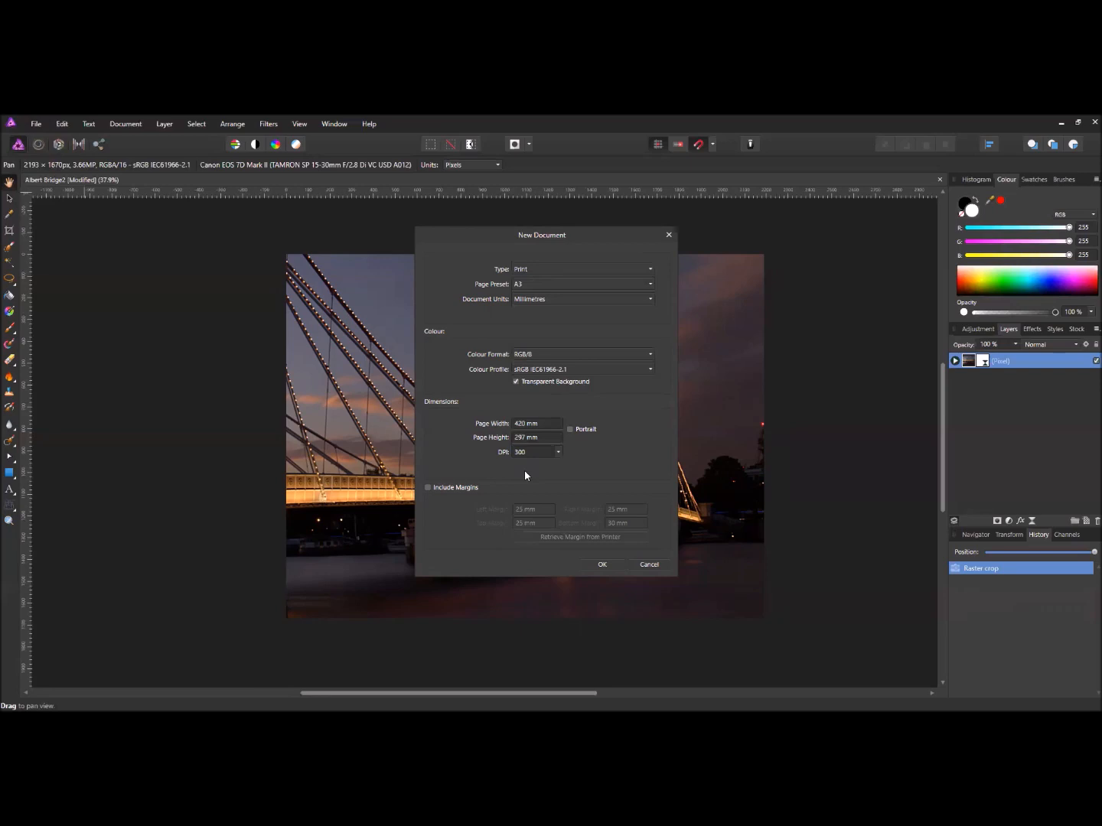
left_click(611, 562)
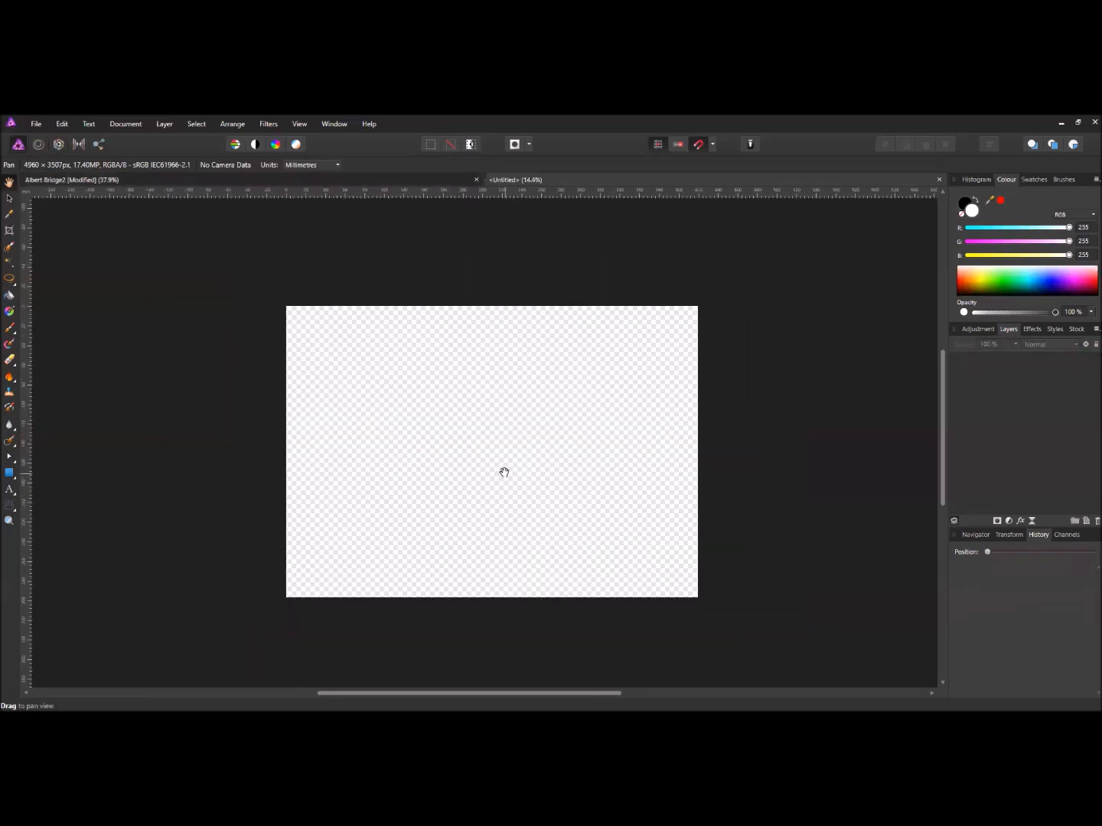
- Merge the Albert Bridge2 photo's visible layers into a new layer, copy it, and return to Untitled
left_click(440, 181)
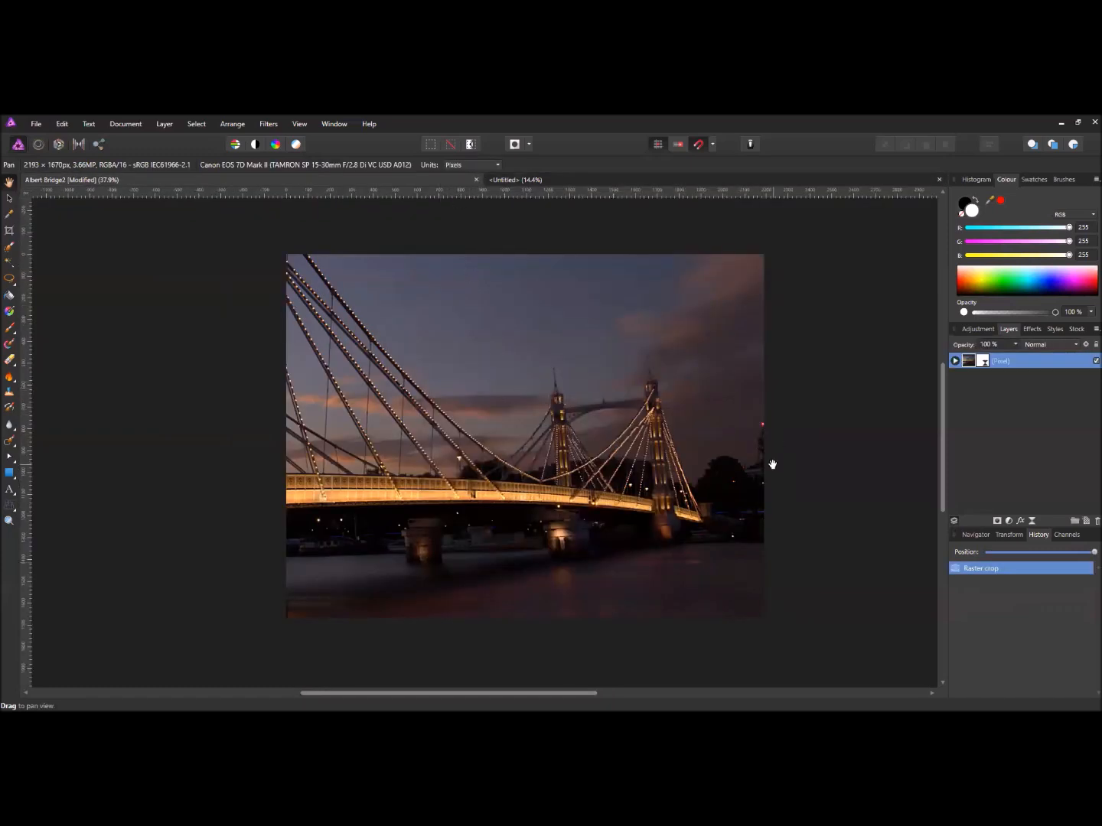
right_click(954, 367)
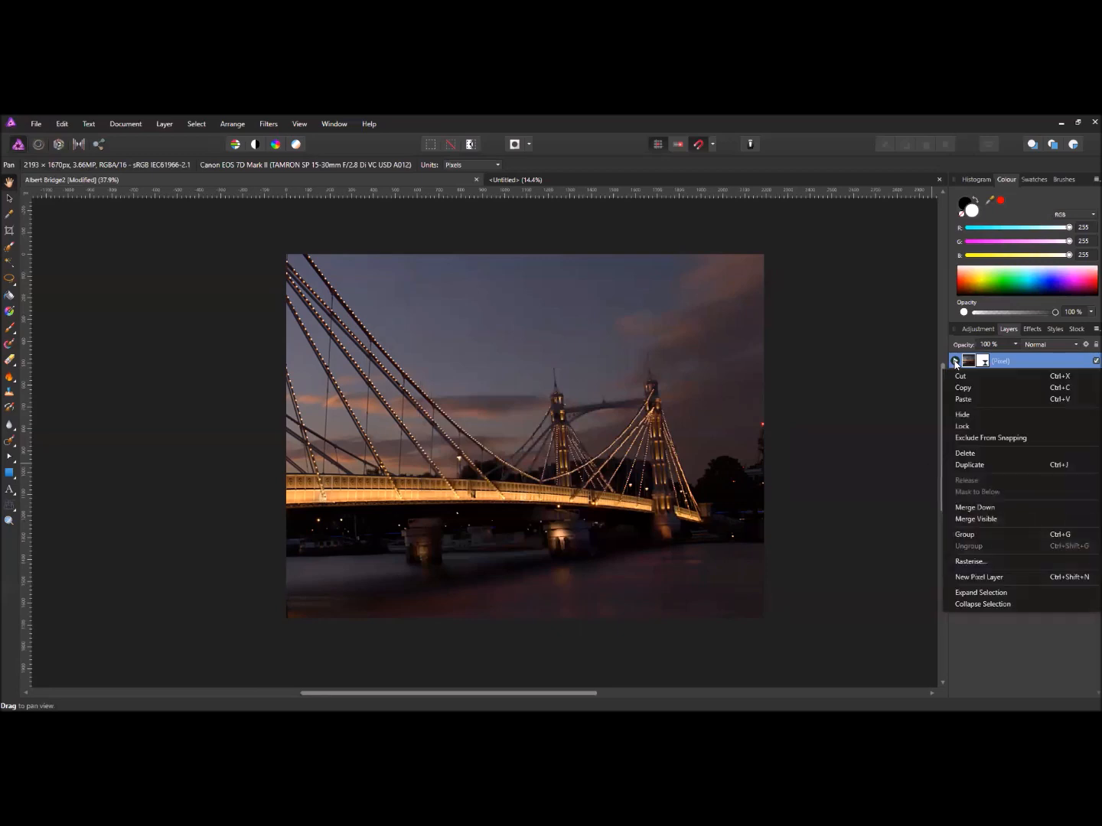
left_click(988, 521)
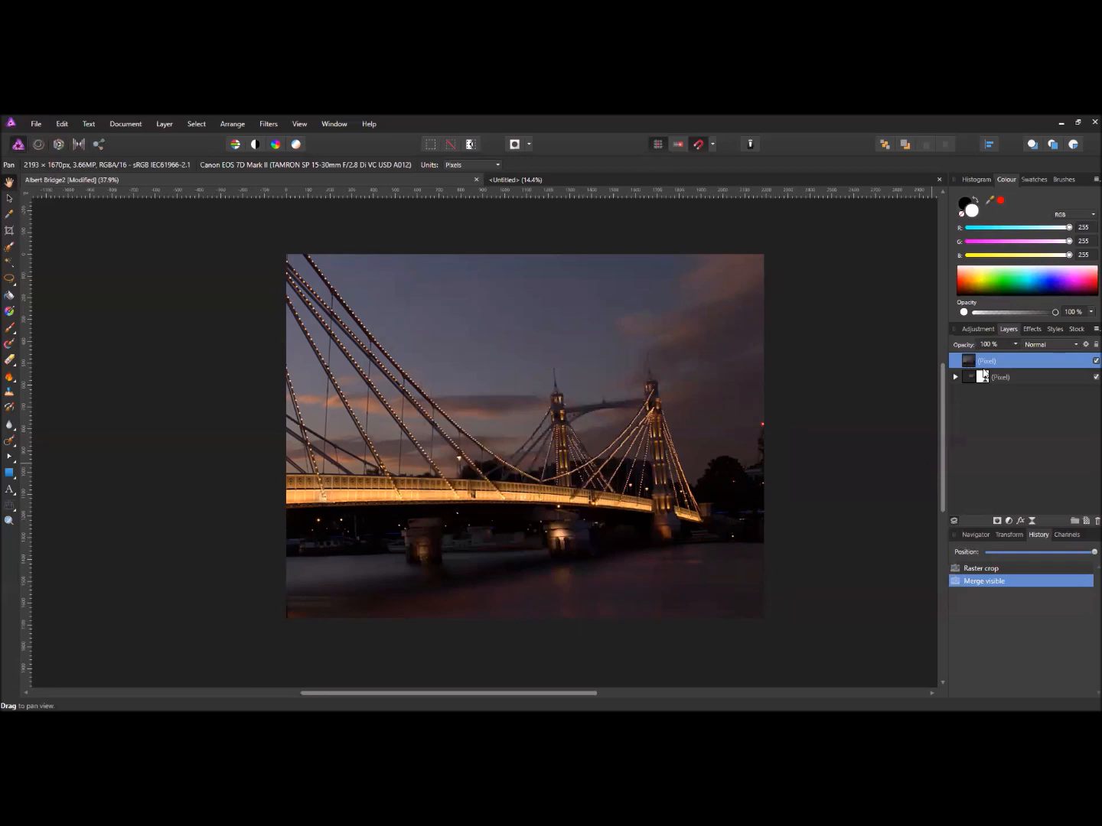
right_click(971, 362)
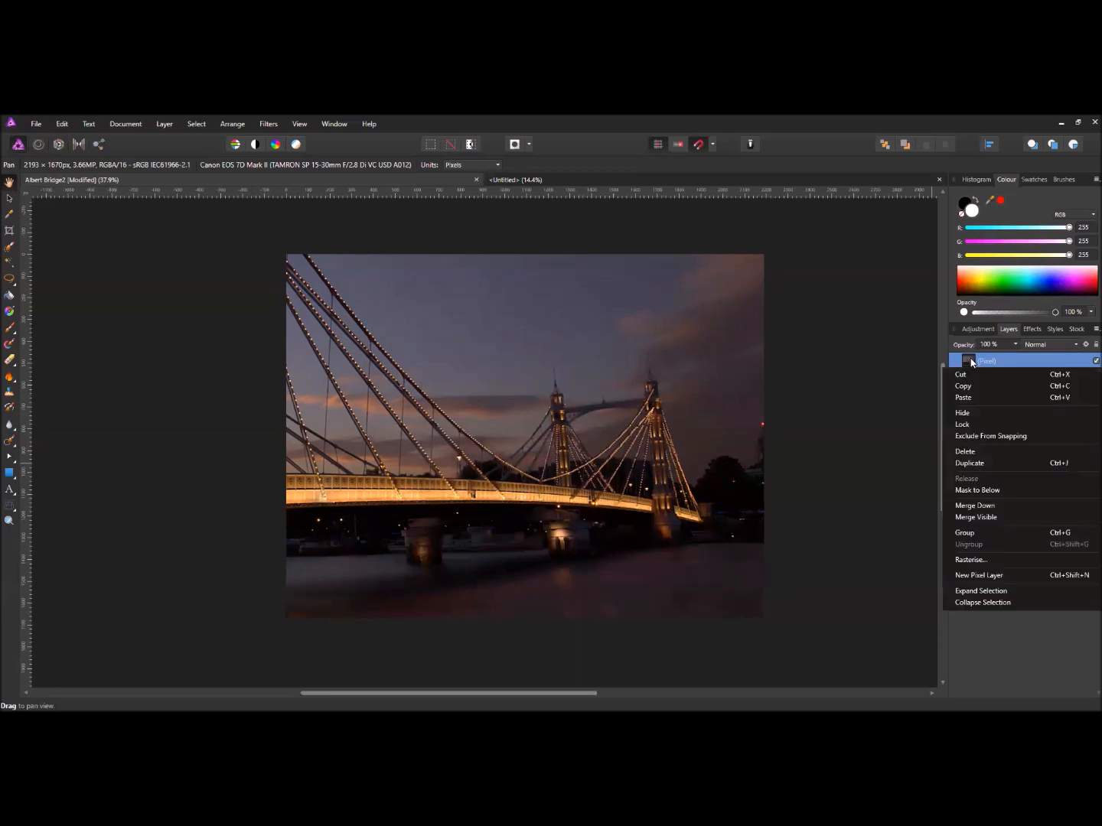
left_click(974, 386)
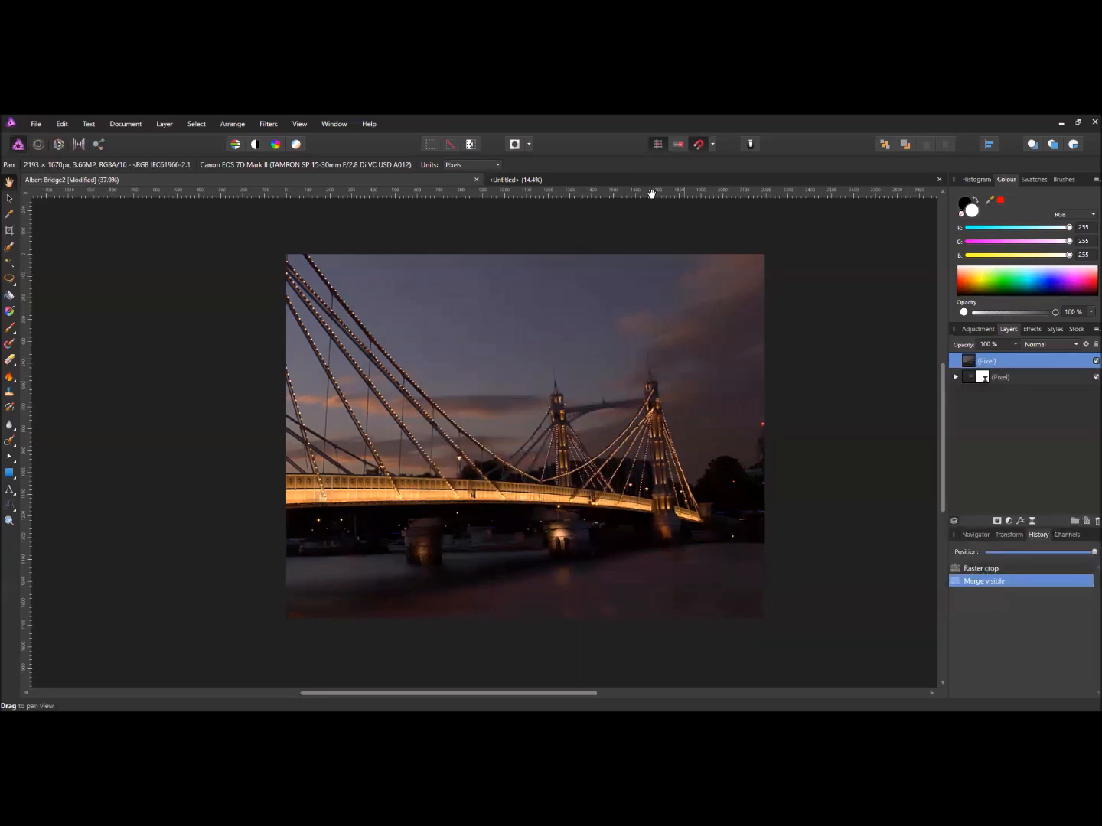
left_click(574, 181)
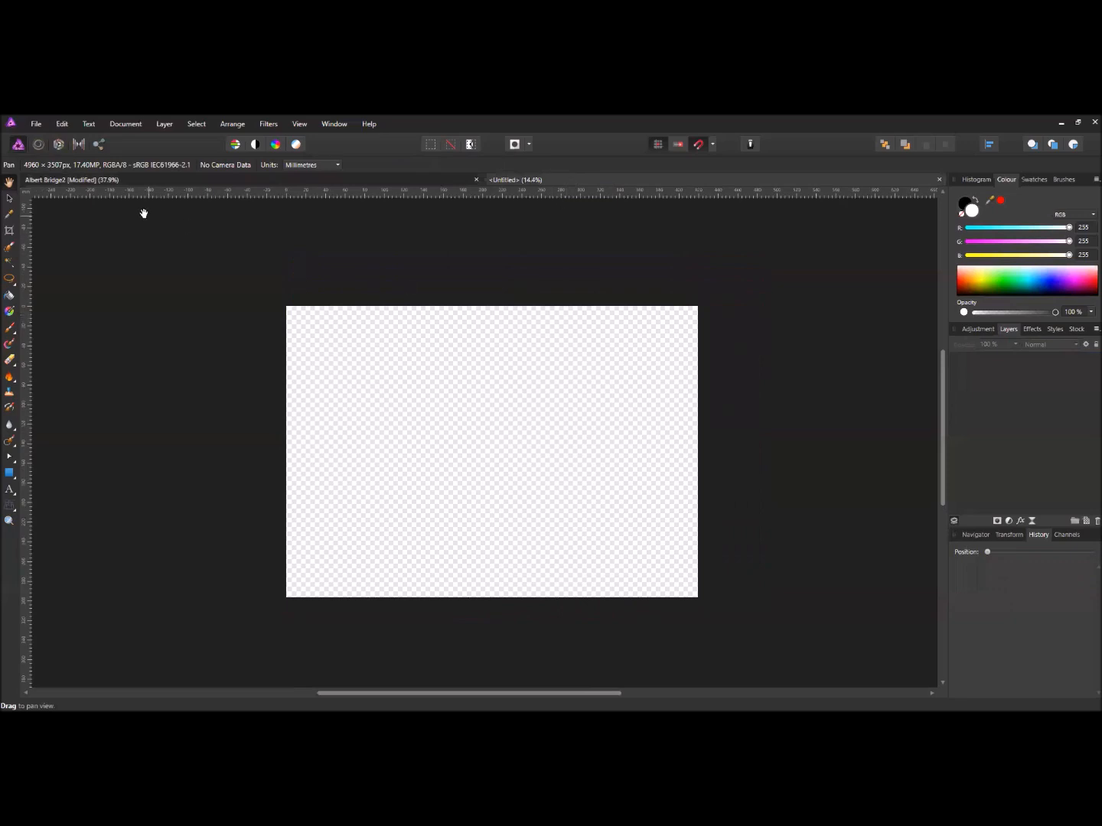
- Paste the merged bridge image into the untitled A3 document
left_click(62, 125)
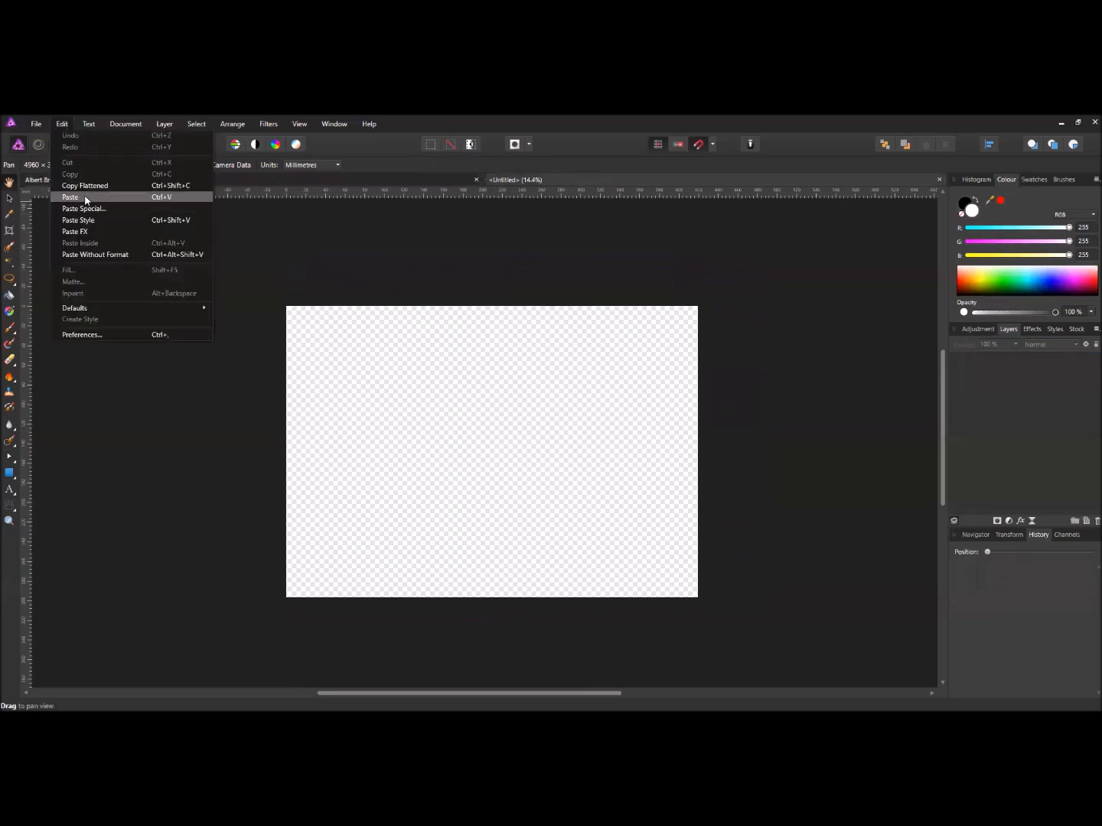
left_click(86, 197)
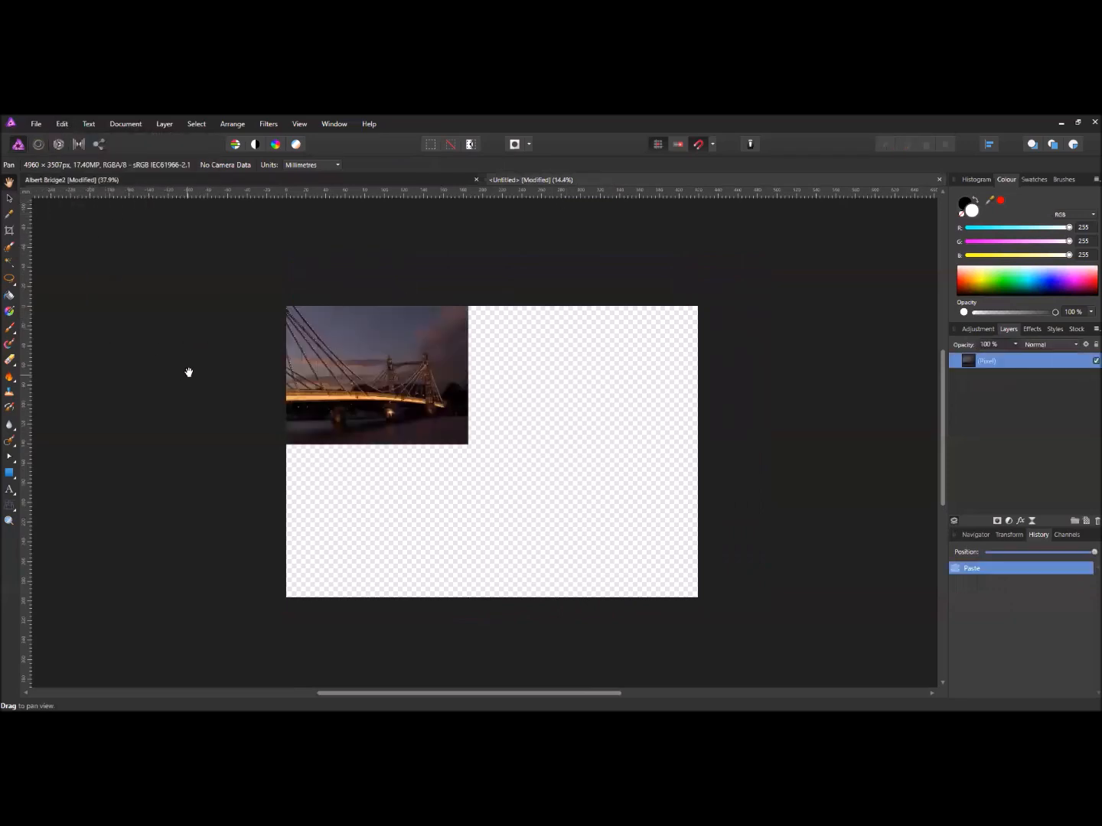
scroll(206, 362, "up", 2)
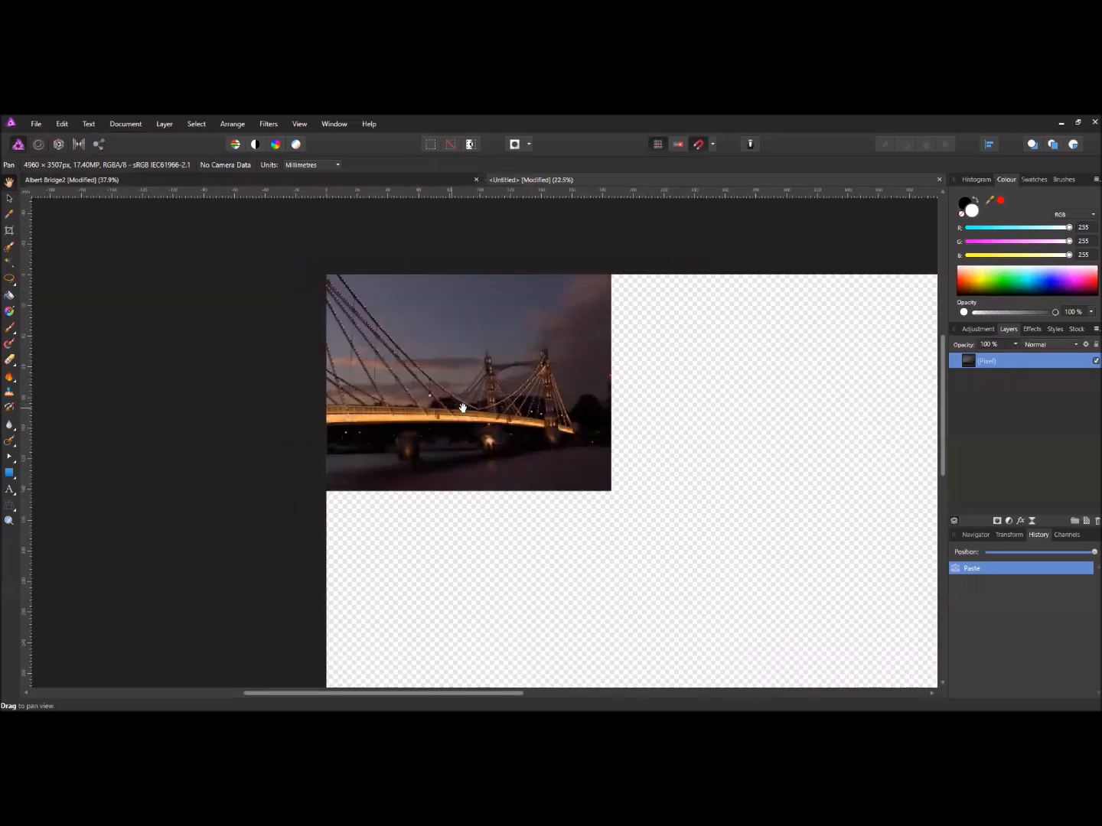
scroll(472, 409, "up", 2)
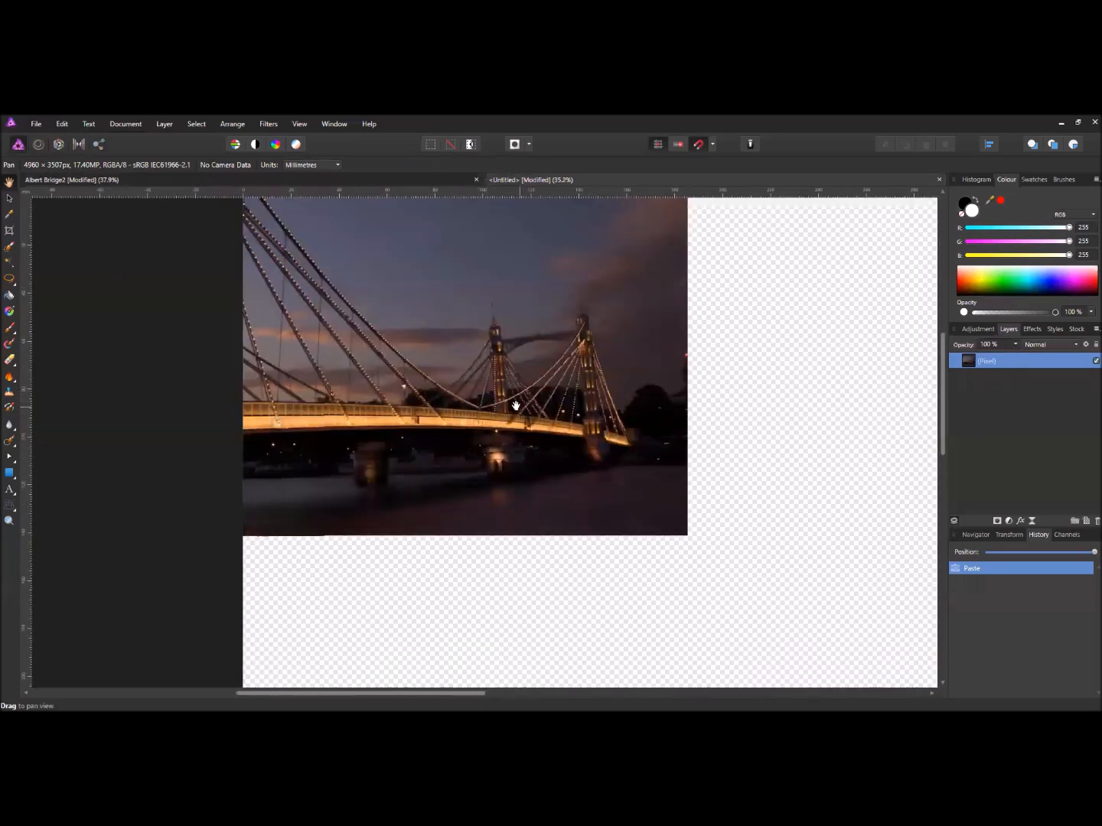
scroll(501, 407, "down", 2)
left_click_drag(485, 406, 430, 404)
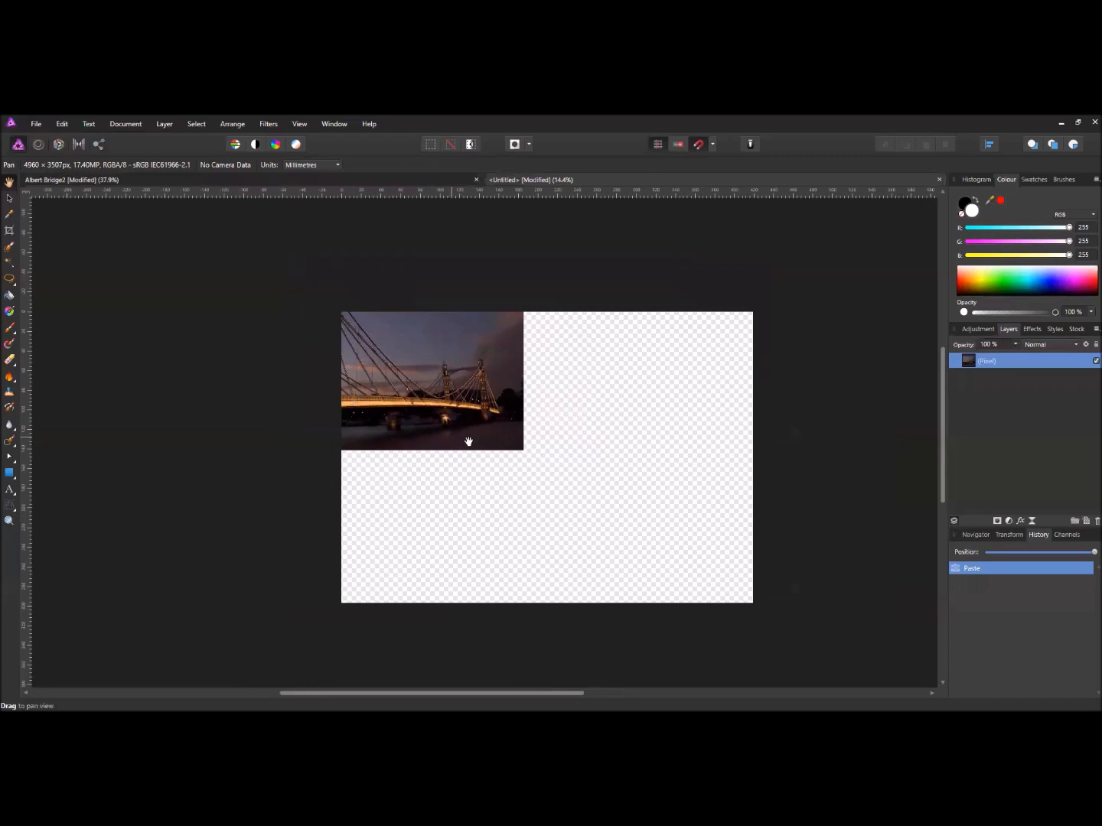
- Scale the pasted photo up to the page's full height, leaving a narrow strip at the right
left_click(9, 196)
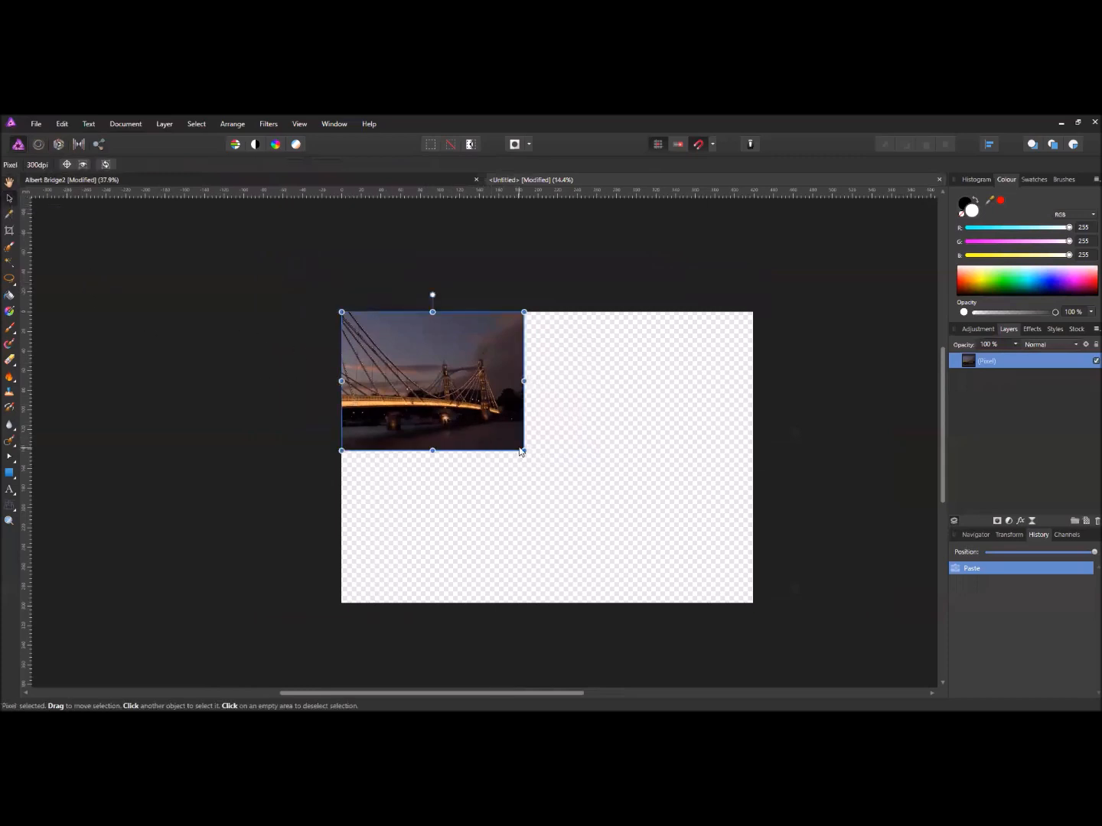
left_click_drag(523, 450, 732, 588)
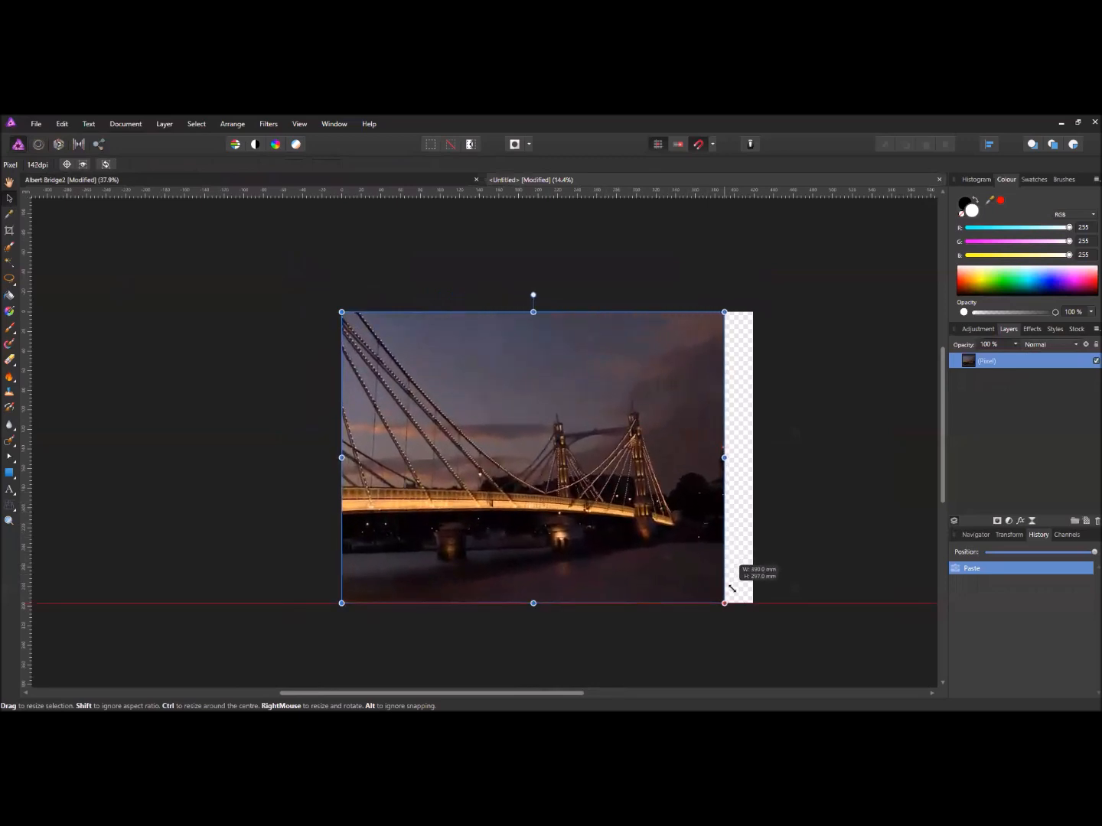
mouse_move(733, 588)
left_mouse_down()
mouse_move(674, 566)
mouse_move(548, 468)
mouse_move(725, 603)
left_mouse_up()
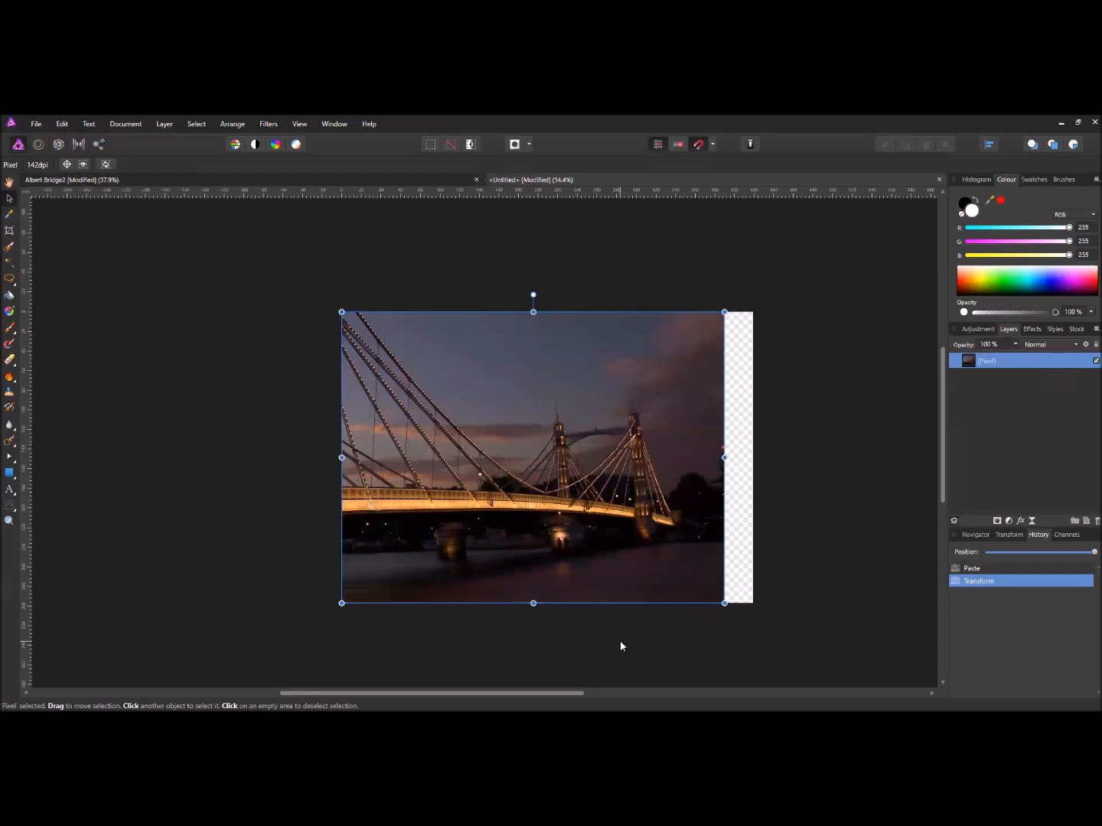
scroll(579, 582, "up", 10)
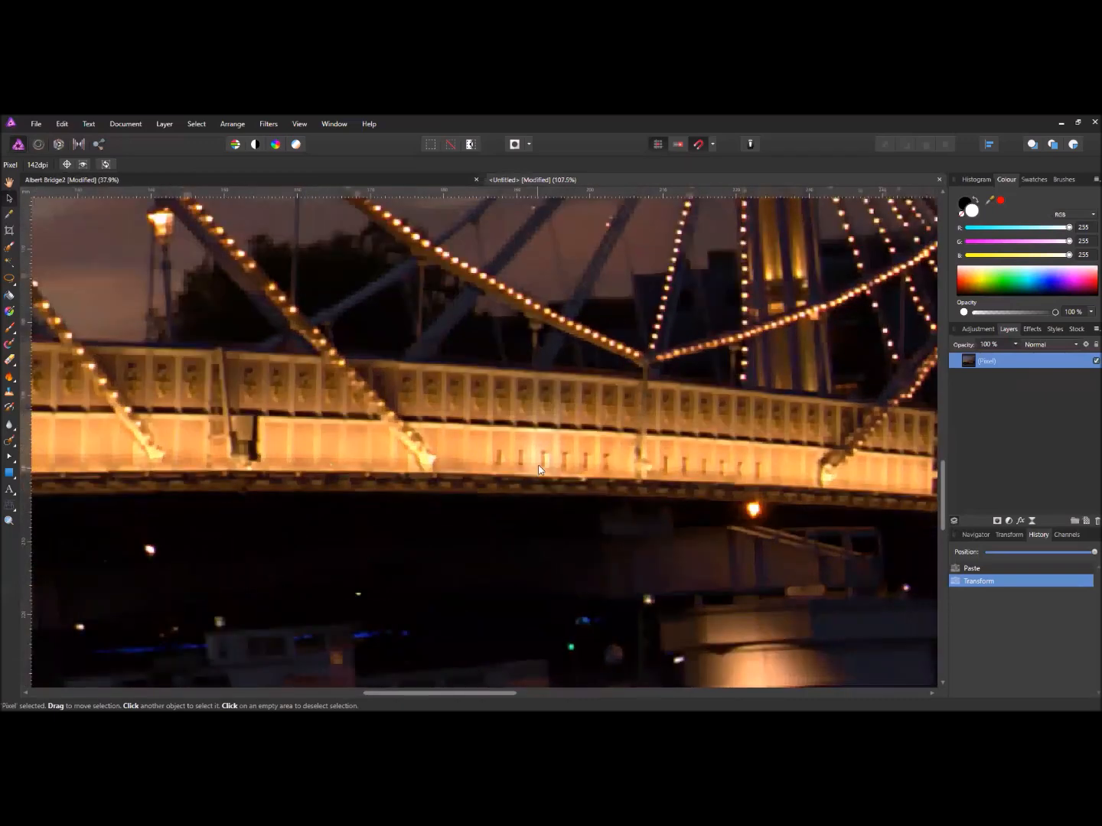
scroll(537, 465, "up", 3)
scroll(545, 518, "down", 5)
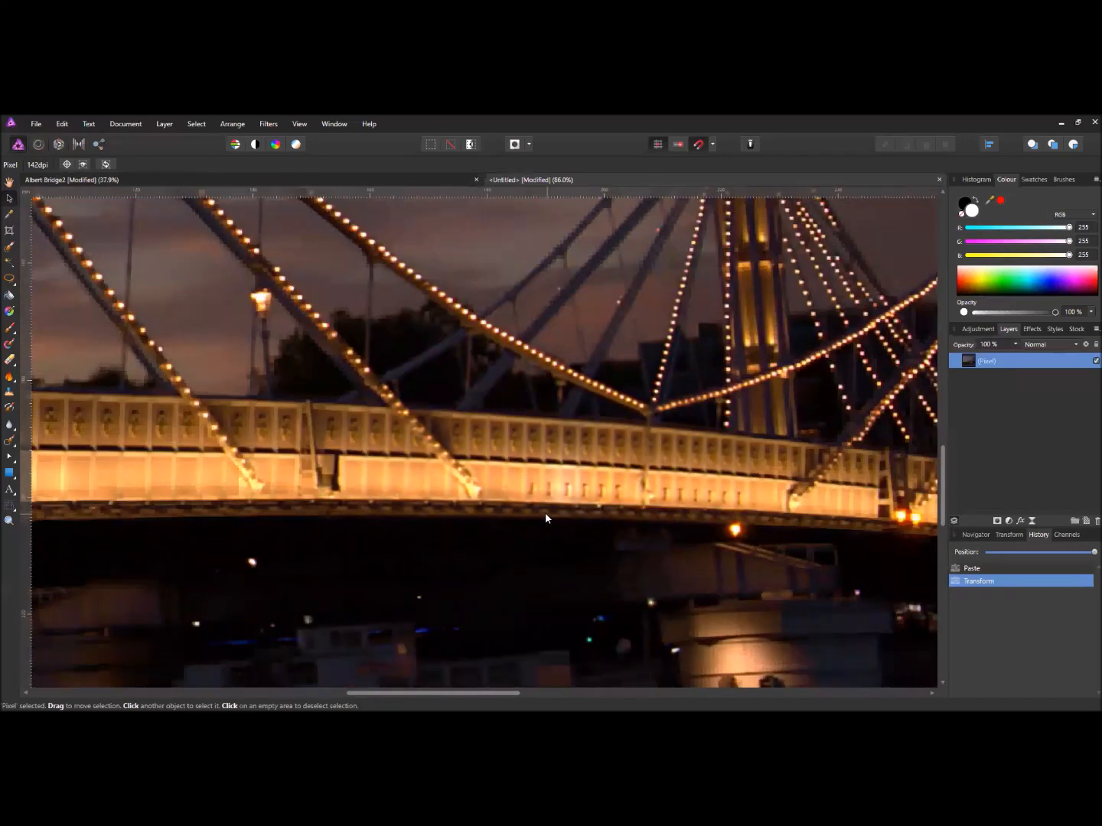
scroll(545, 518, "down", 8)
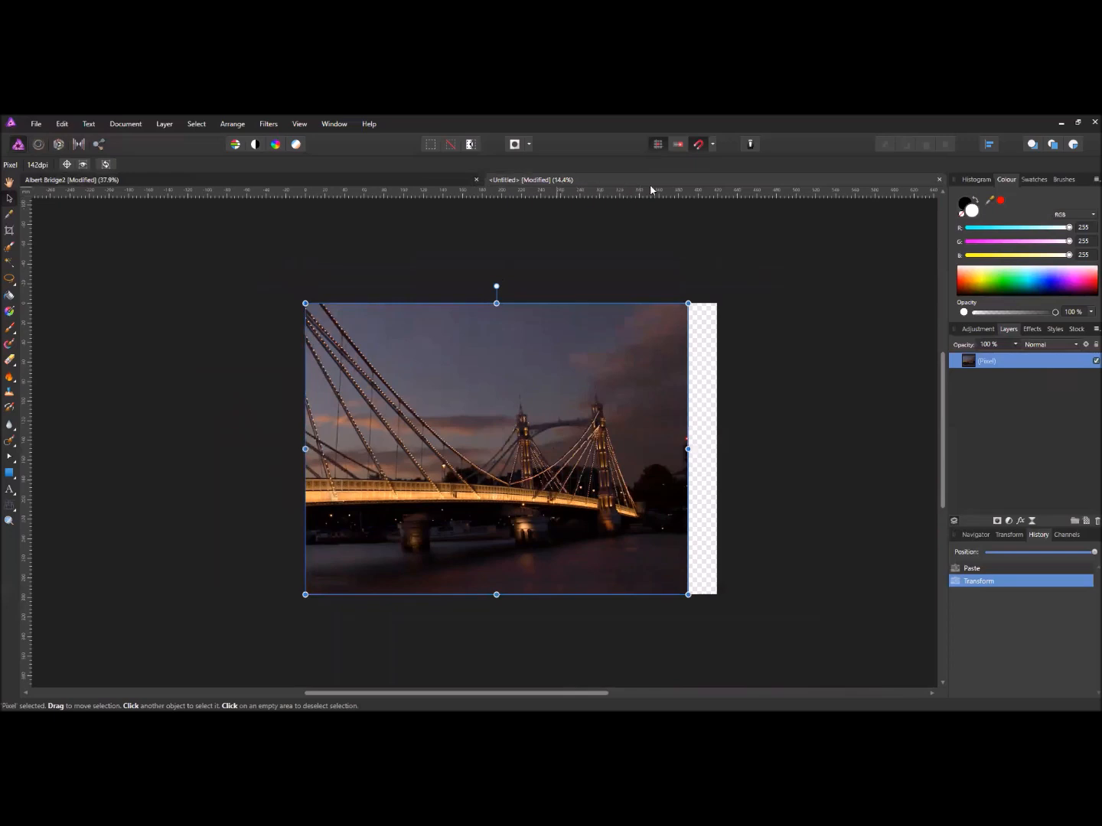
- Discard the Untitled document unsaved and create a new A4 landscape, 297 × 210 mm, 300 DPI document
left_click(940, 180)
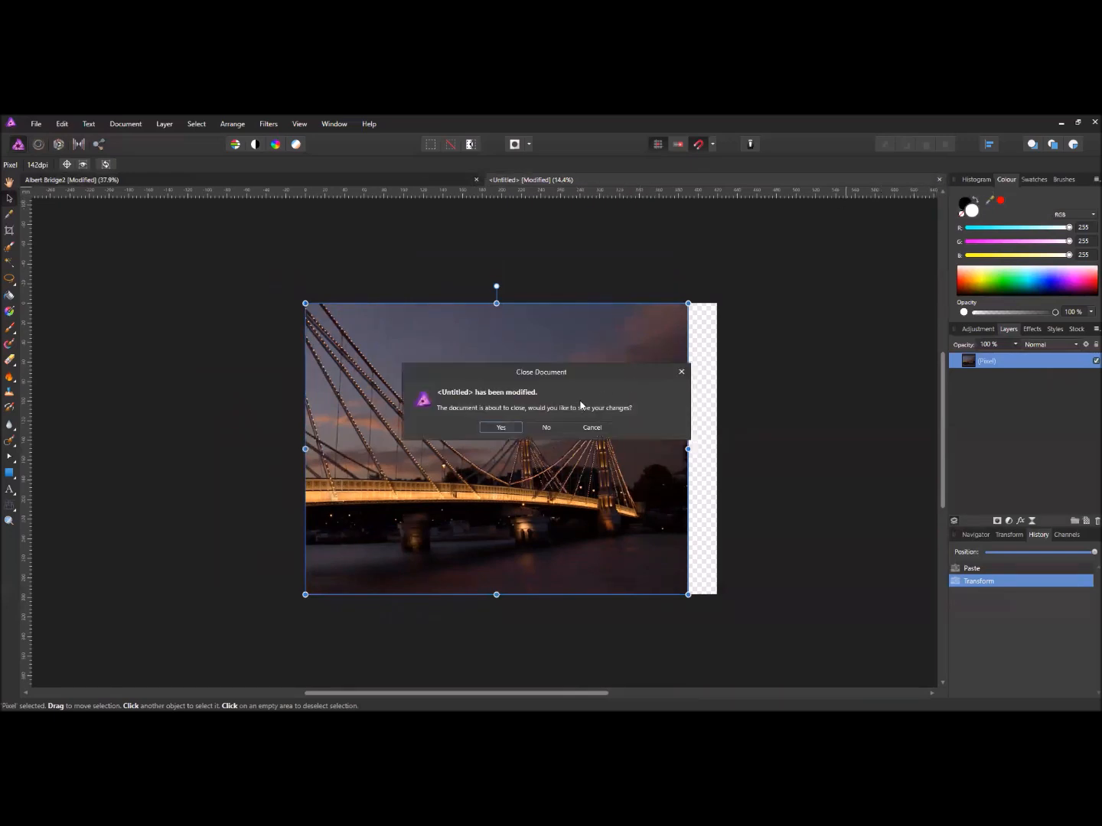
left_click(547, 428)
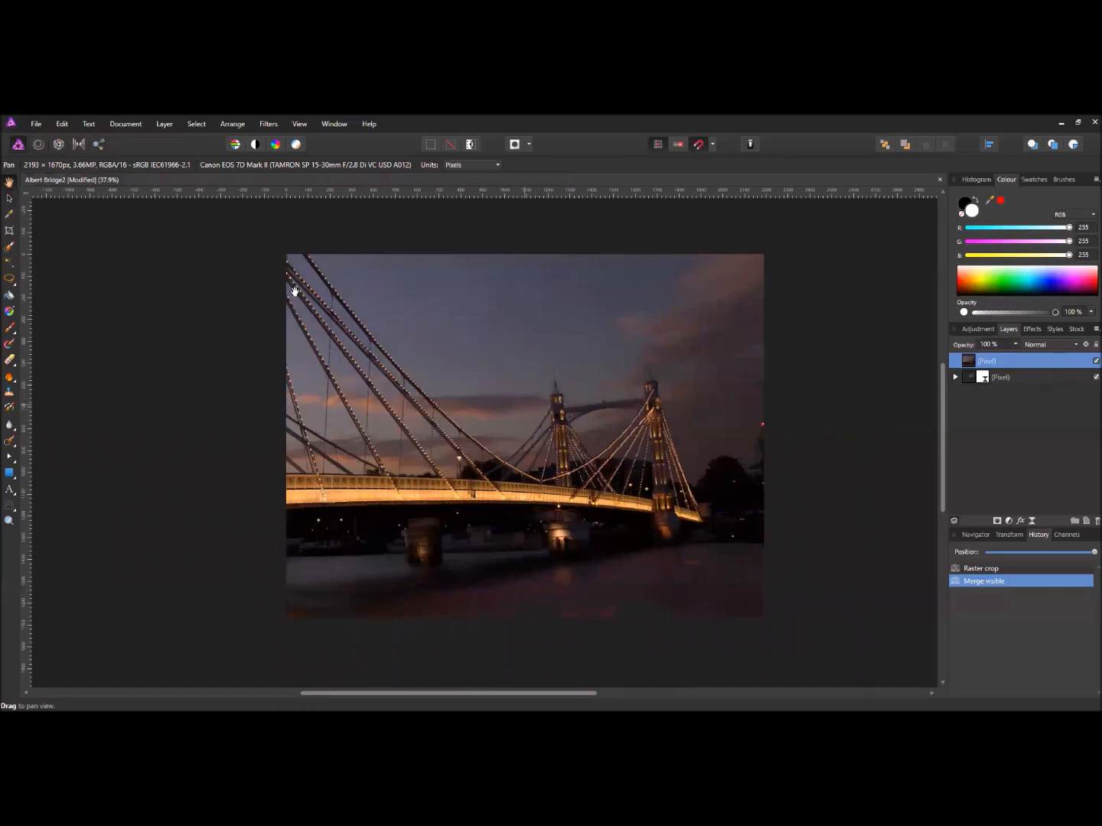
left_click(37, 124)
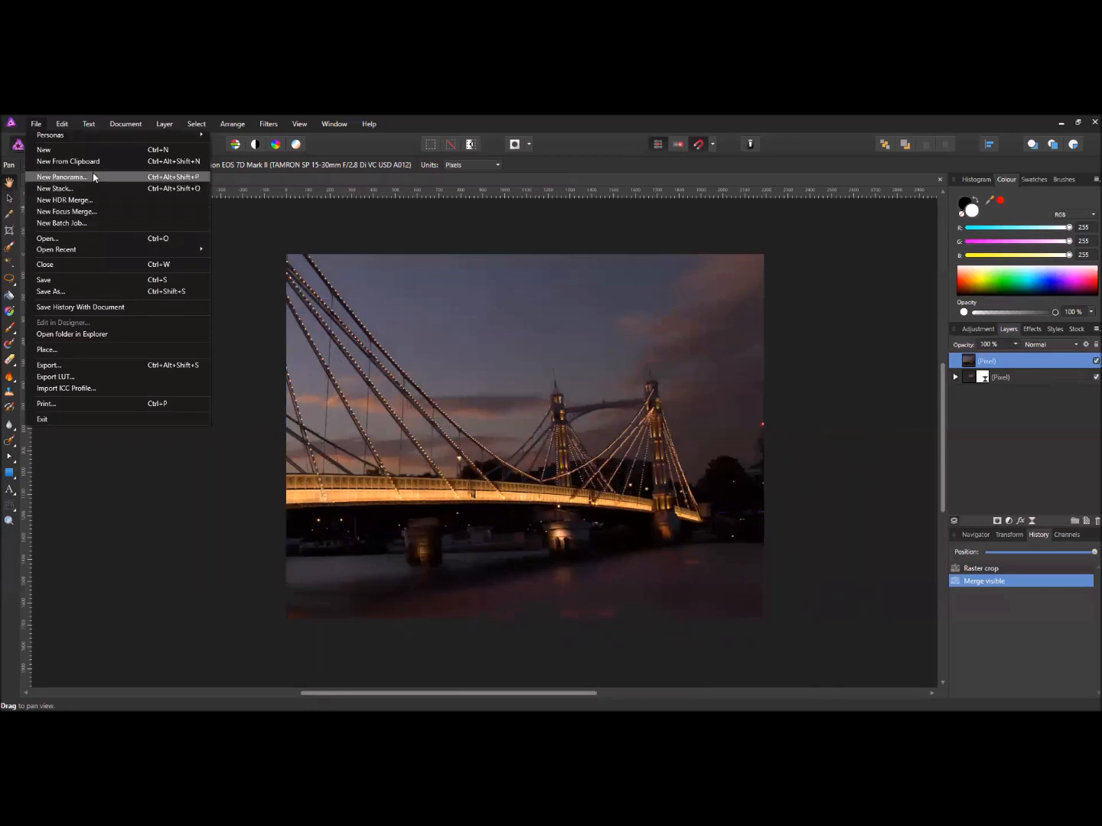
left_click(87, 150)
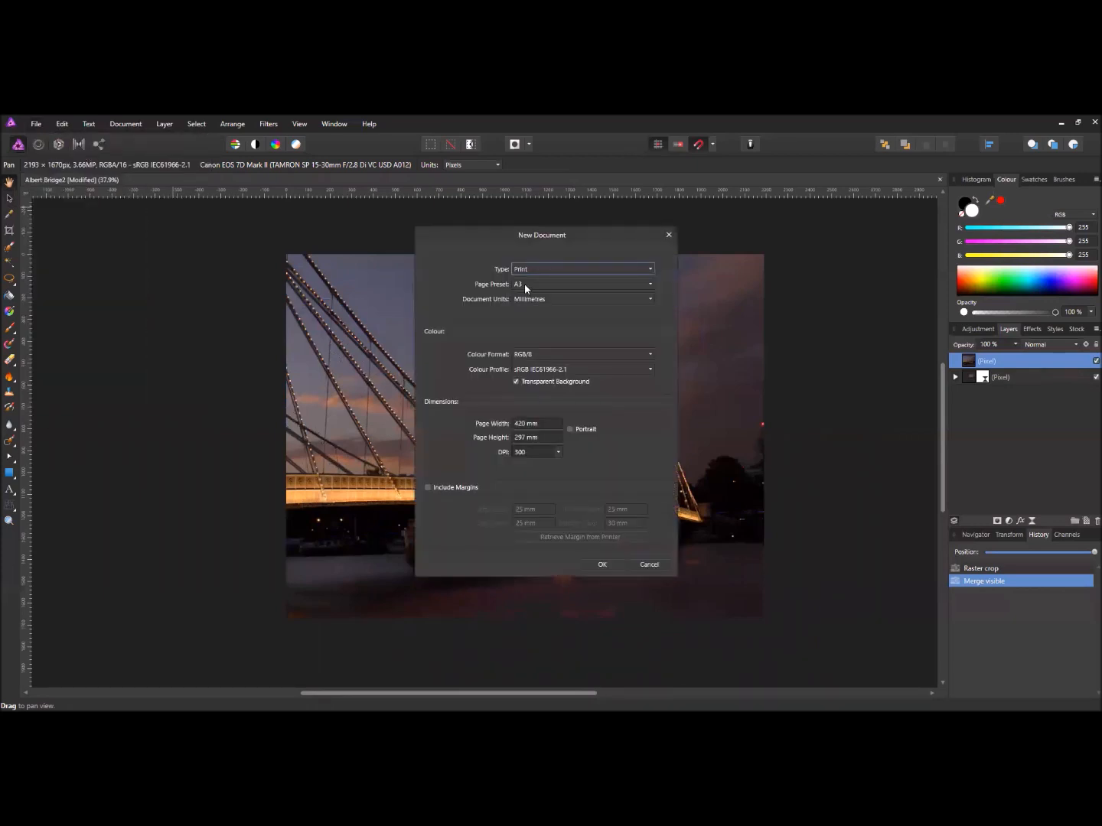
left_click(525, 286)
left_click(528, 337)
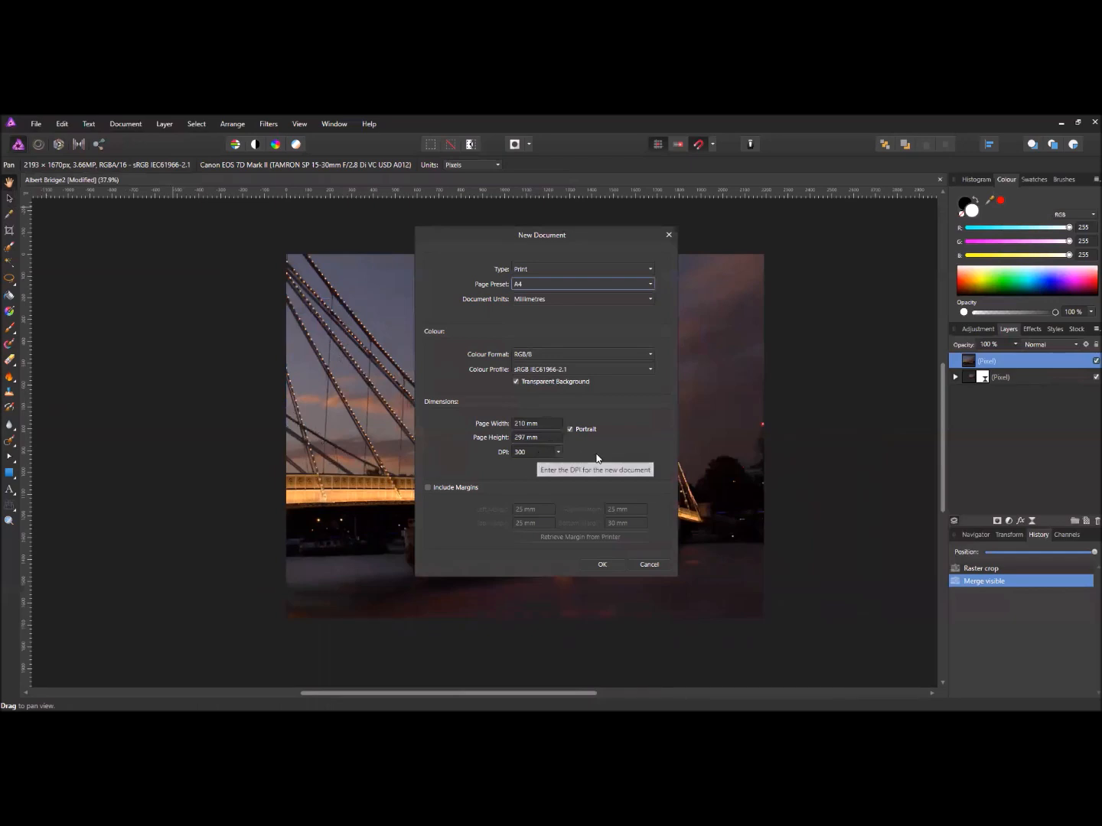
left_click(584, 429)
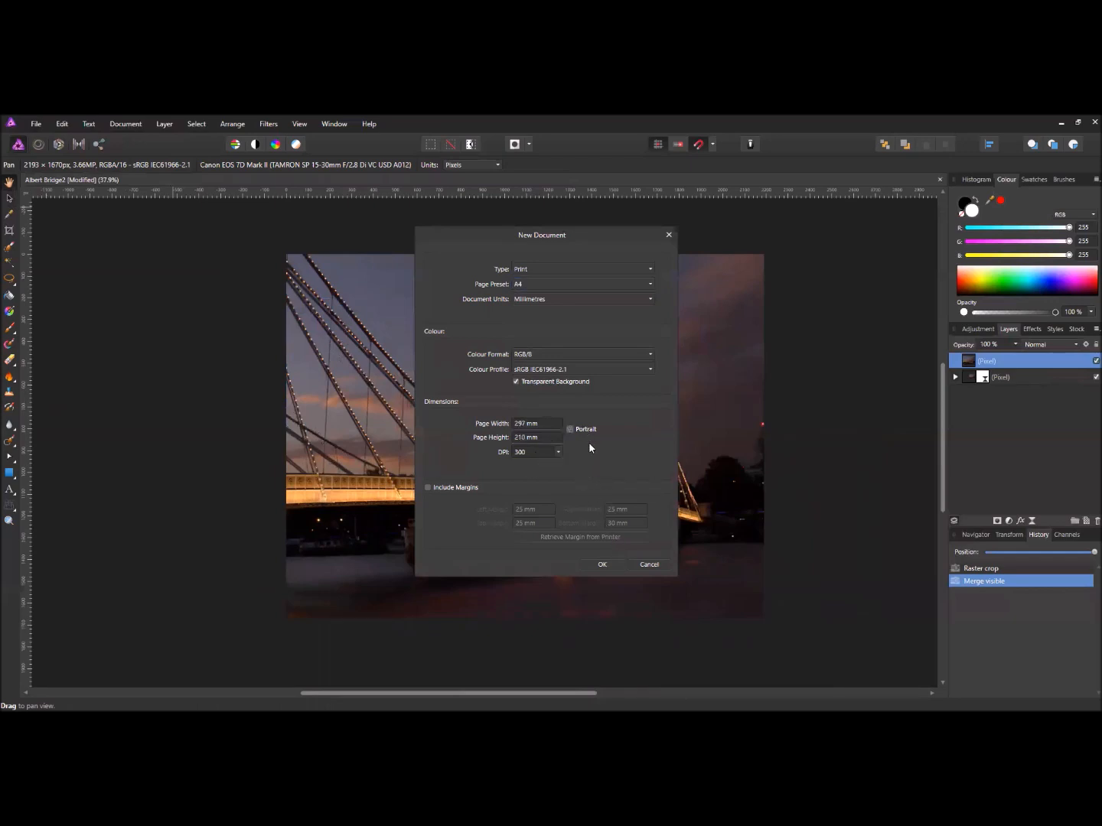
left_click(602, 565)
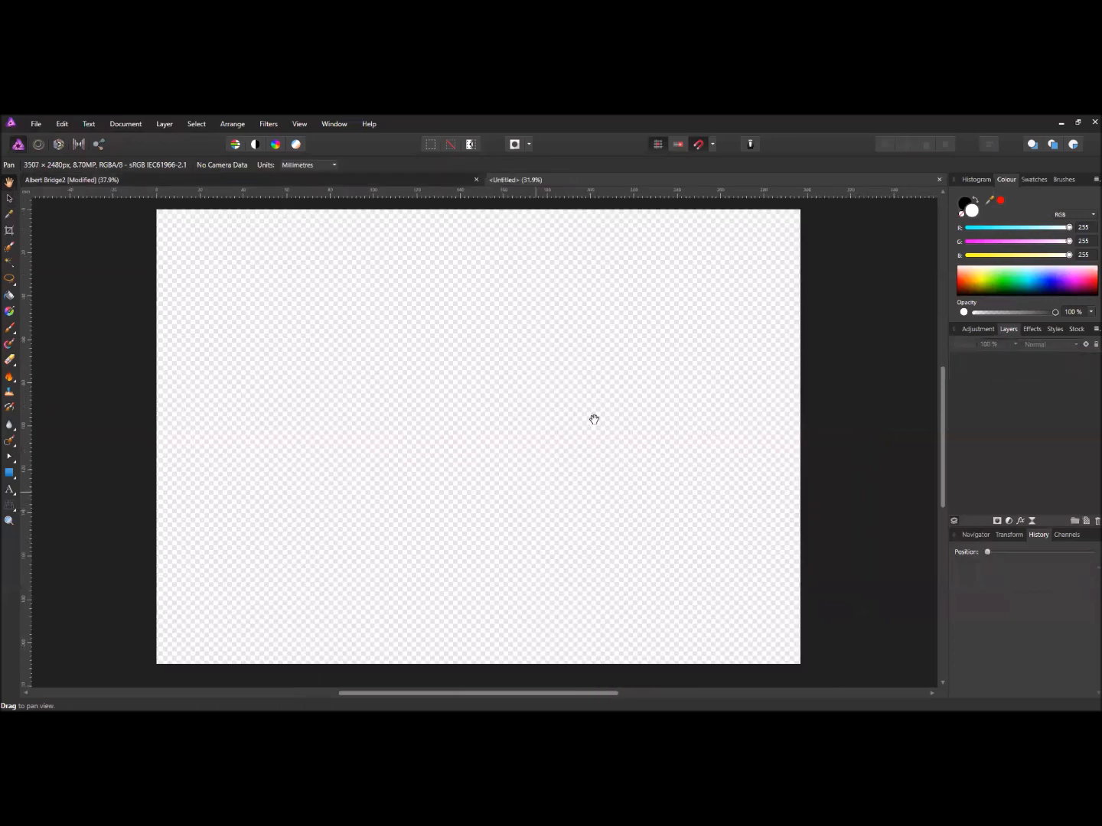
- Paste the bridge photo into the A4 page and scale it to span the full page width
left_click(63, 124)
left_click(70, 196)
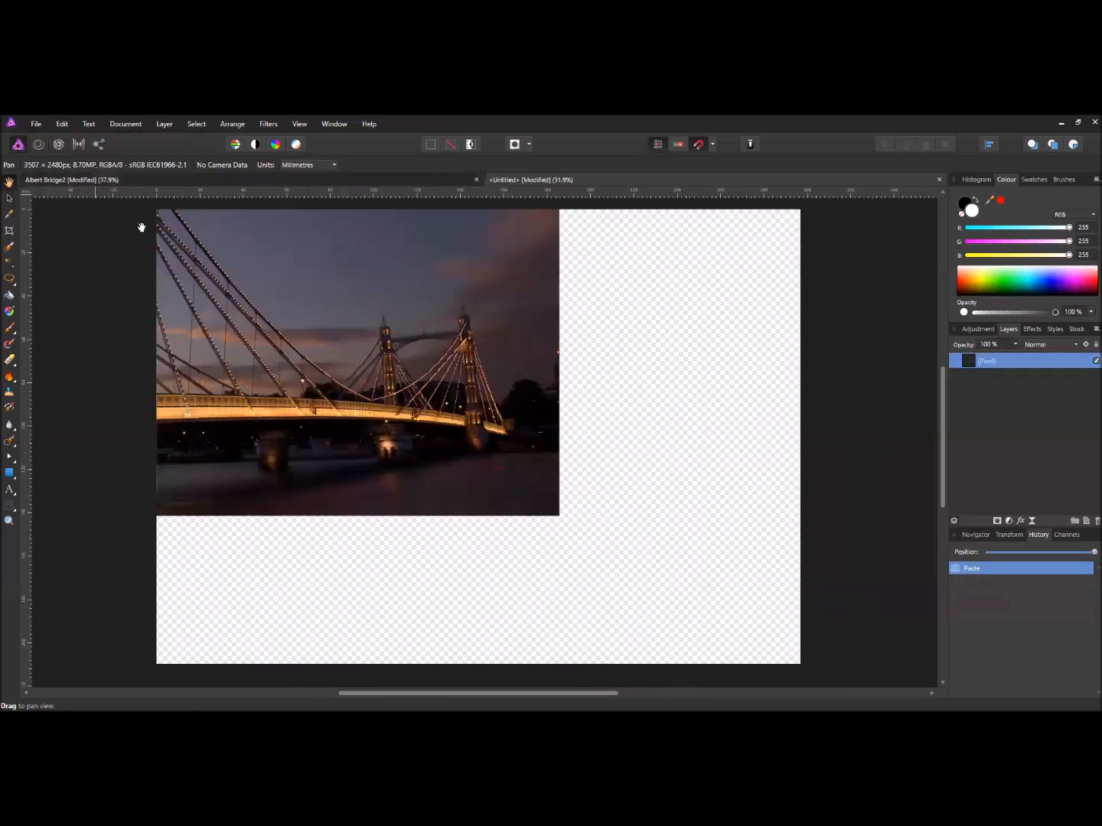
scroll(329, 313, "down", 1)
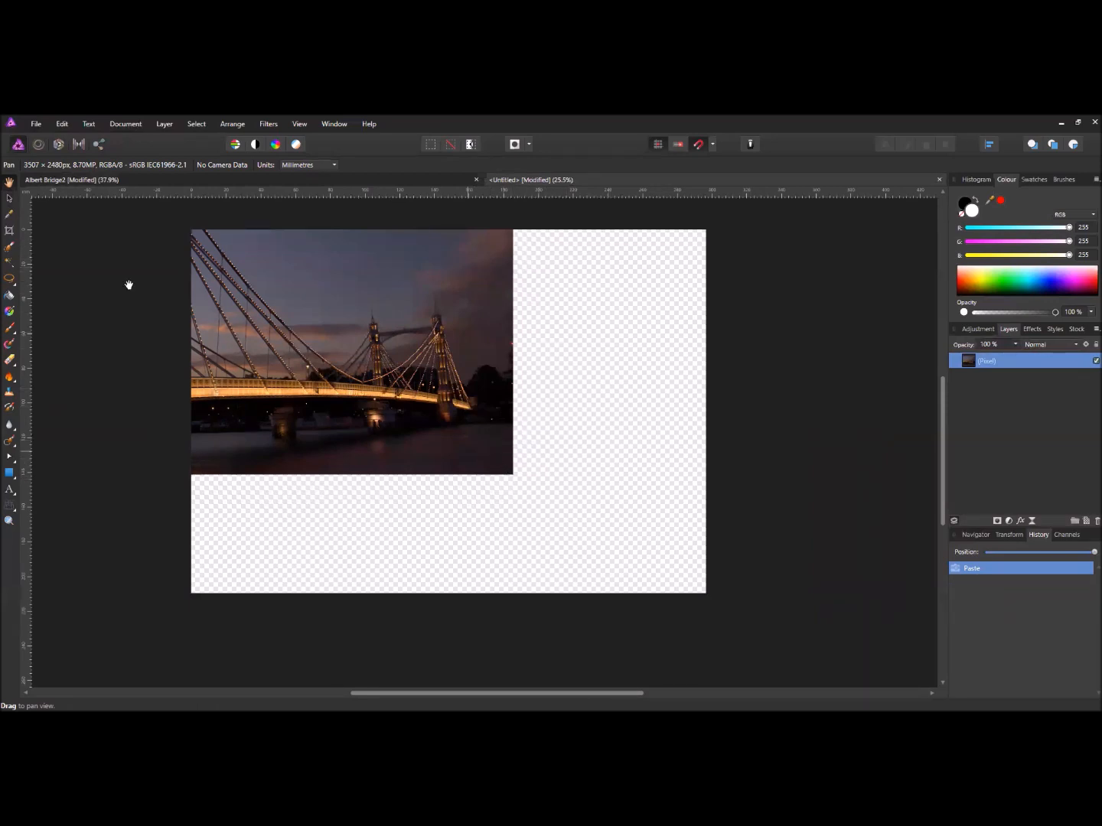
left_click(10, 196)
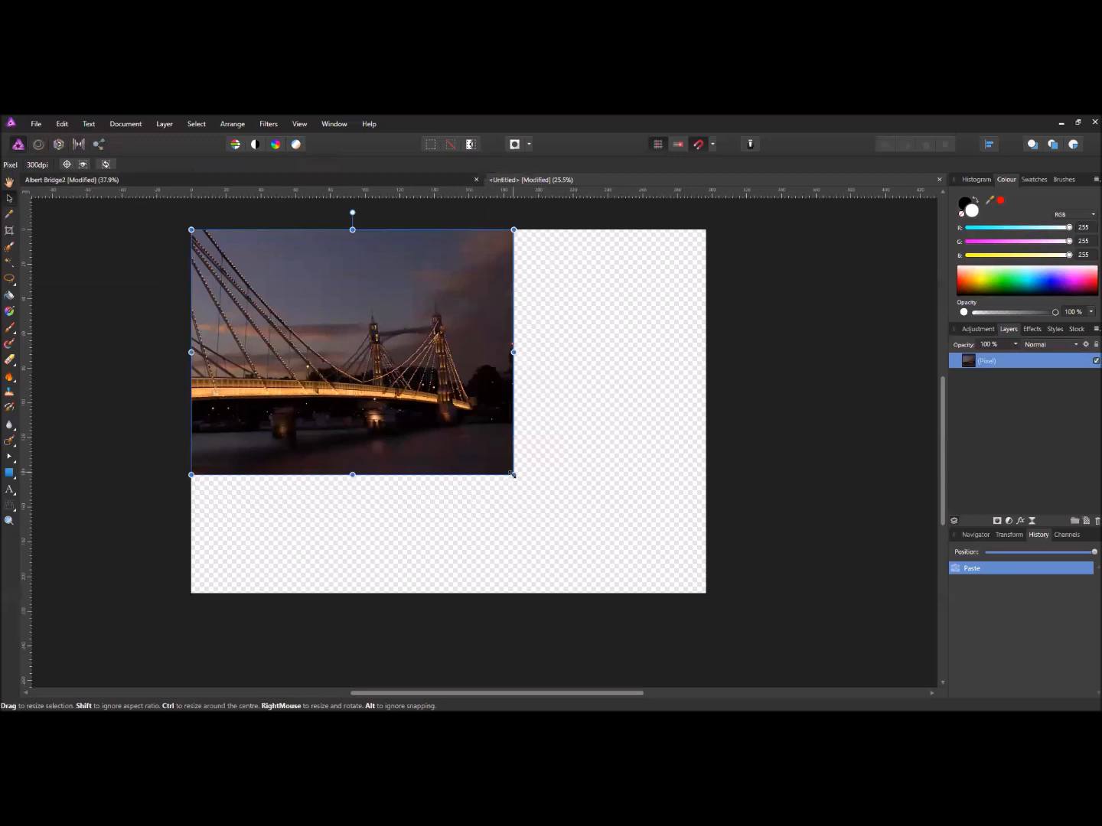
left_click_drag(513, 474, 671, 593)
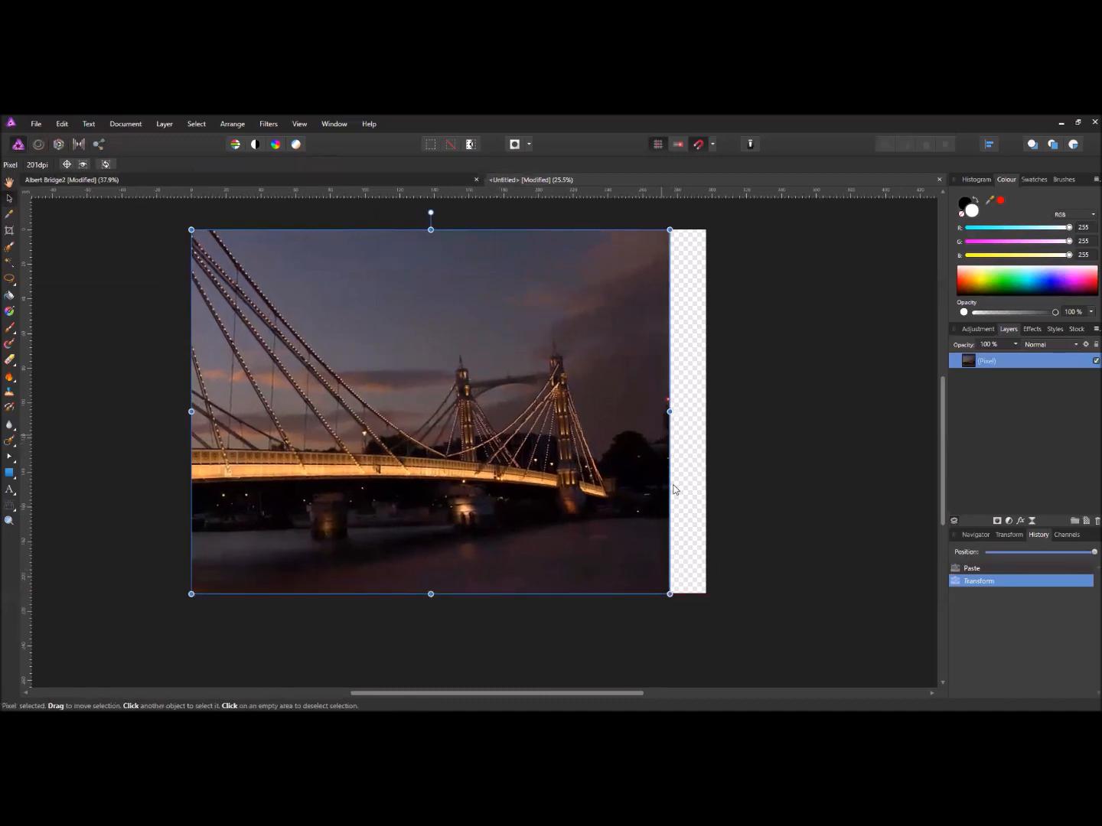
left_click_drag(669, 594, 706, 621)
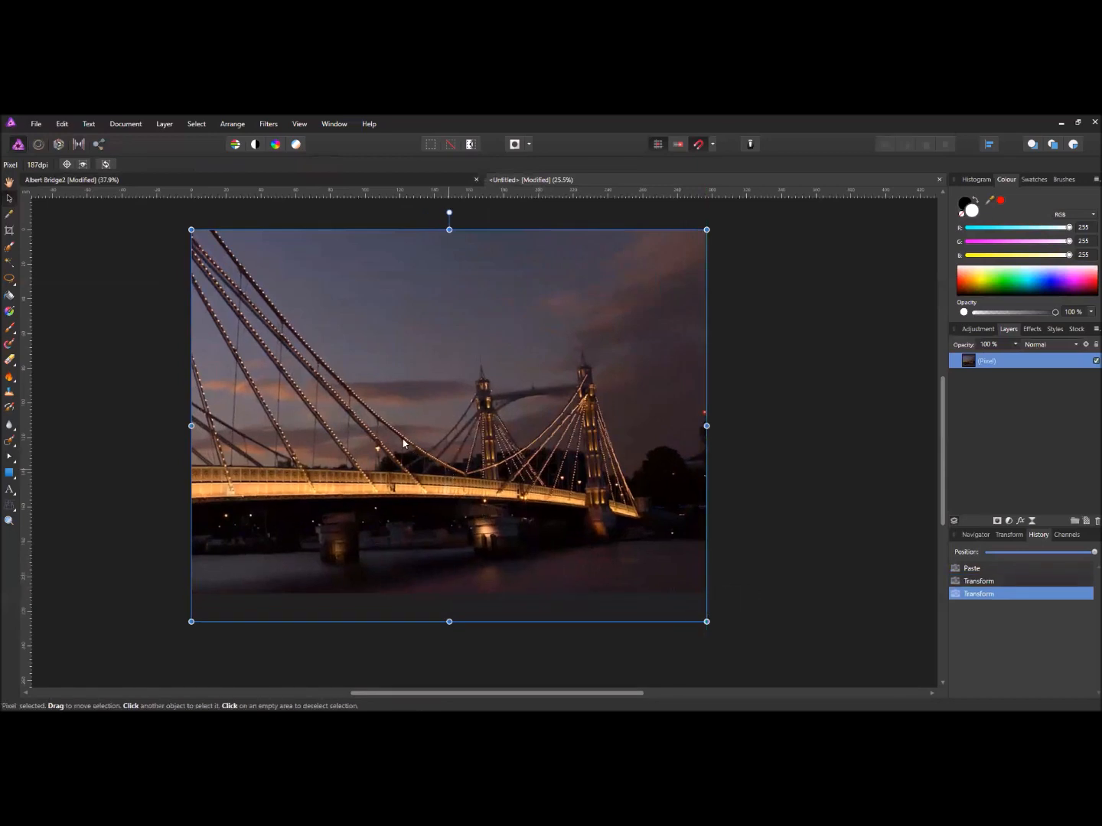
scroll(472, 437, "up", 2)
scroll(471, 440, "down", 2)
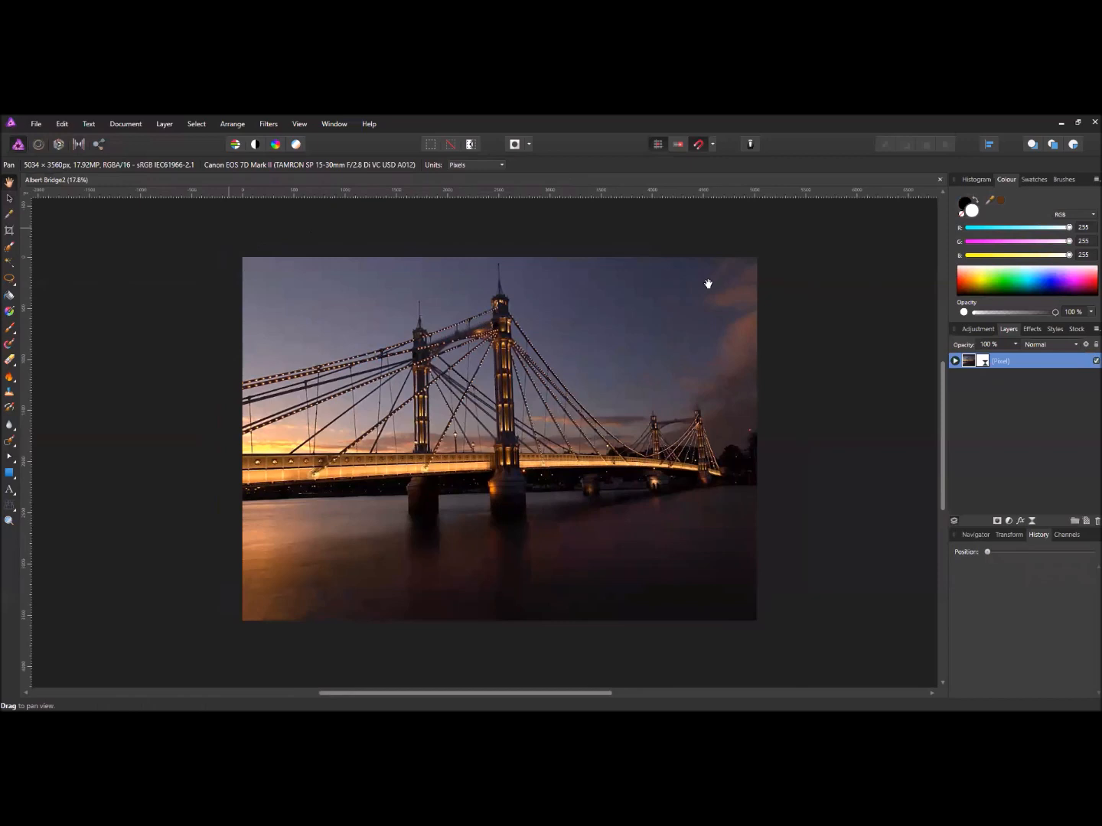
- Merge the uncropped bridge photo's visible layers into a new top layer and copy it
right_click(956, 363)
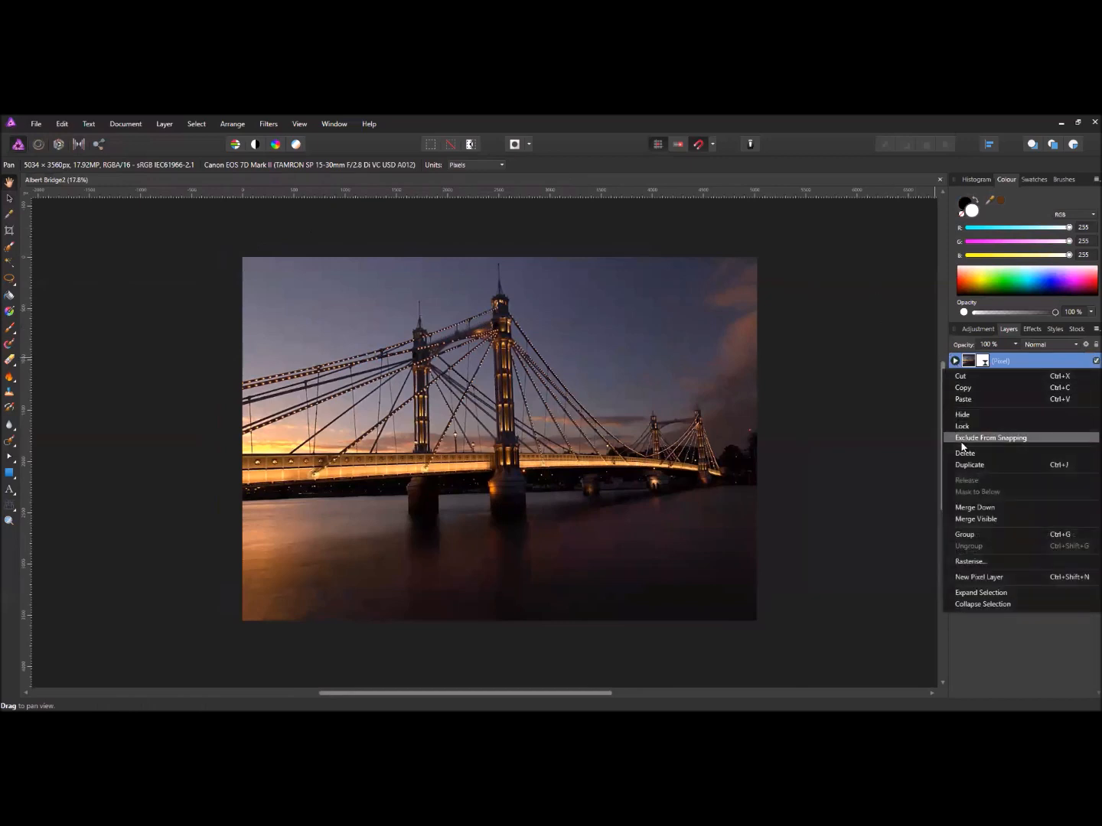
left_click(984, 520)
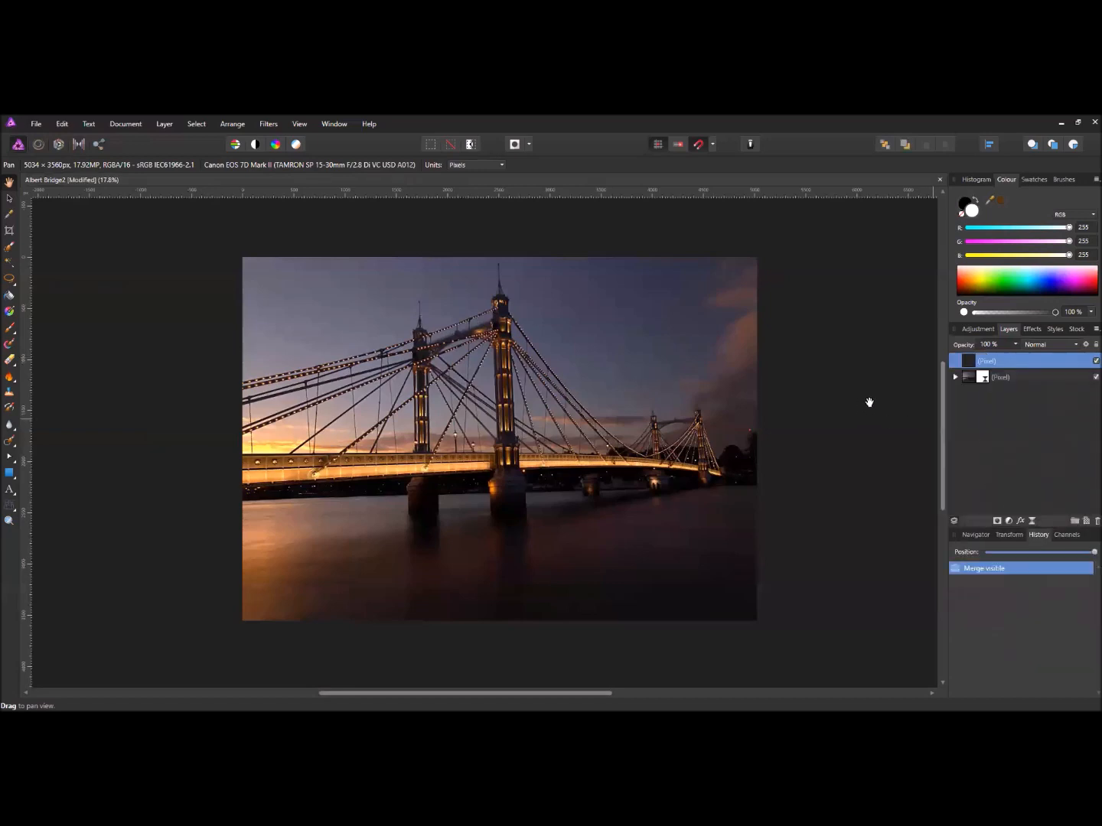
right_click(968, 363)
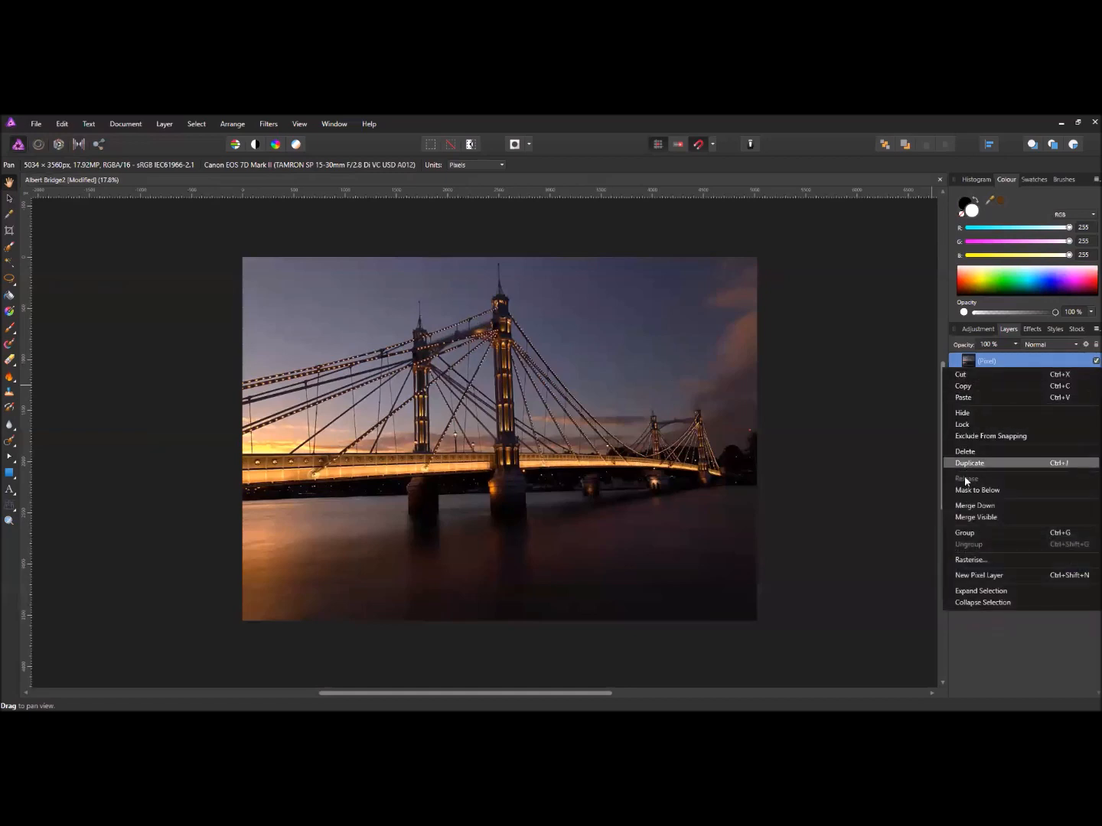
left_click(969, 389)
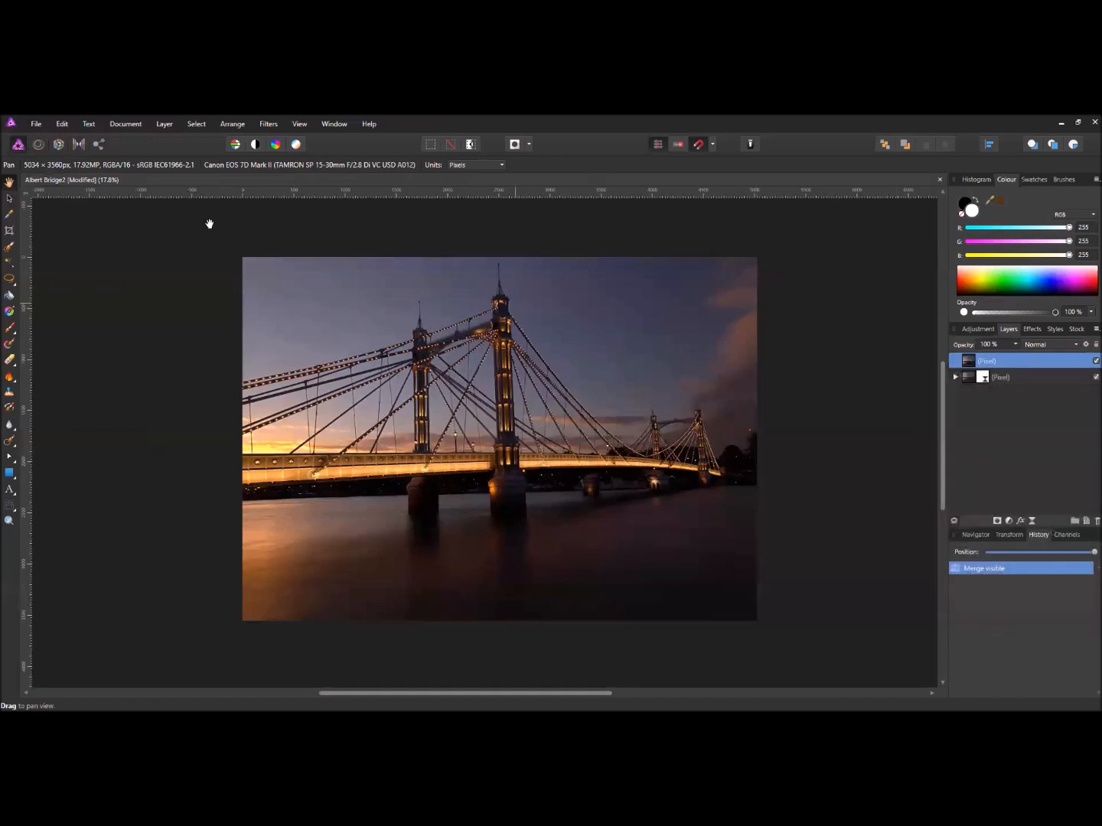
left_click(40, 124)
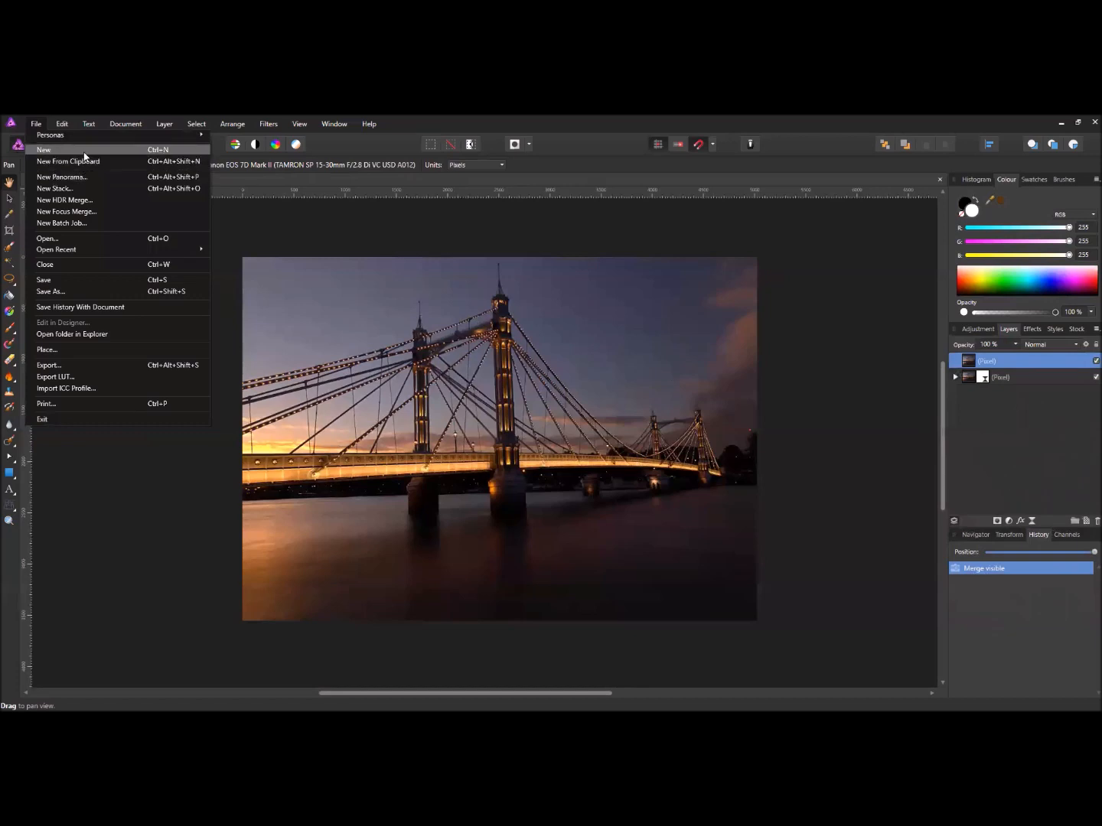
- Create a blank transparent A4 landscape document, 3507 × 2480 px at 300 DPI
left_click(84, 150)
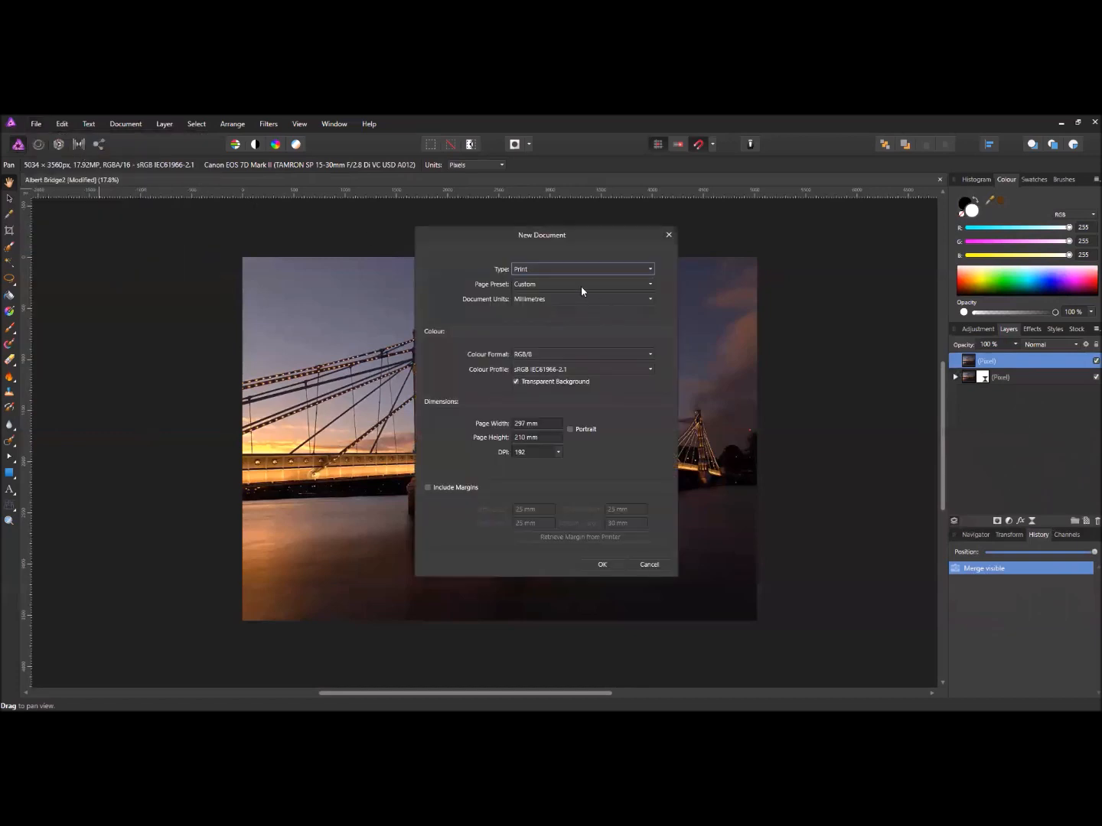
left_click(578, 286)
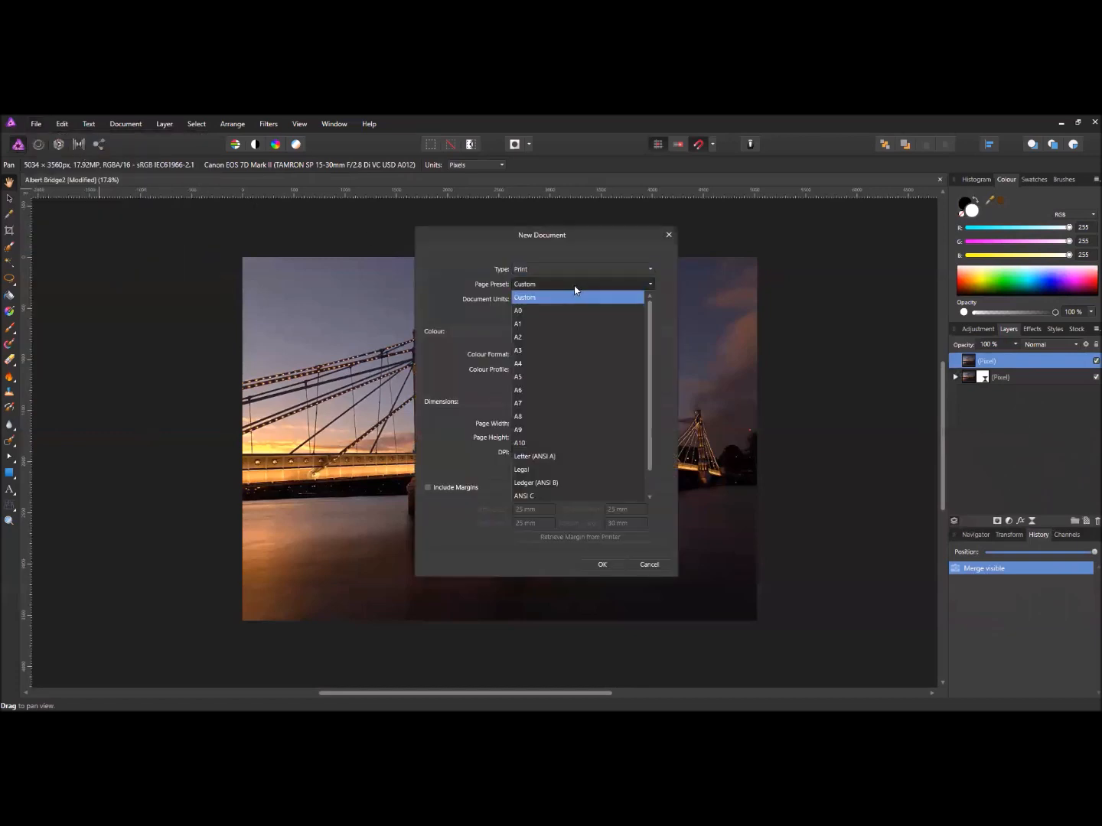
left_click(520, 363)
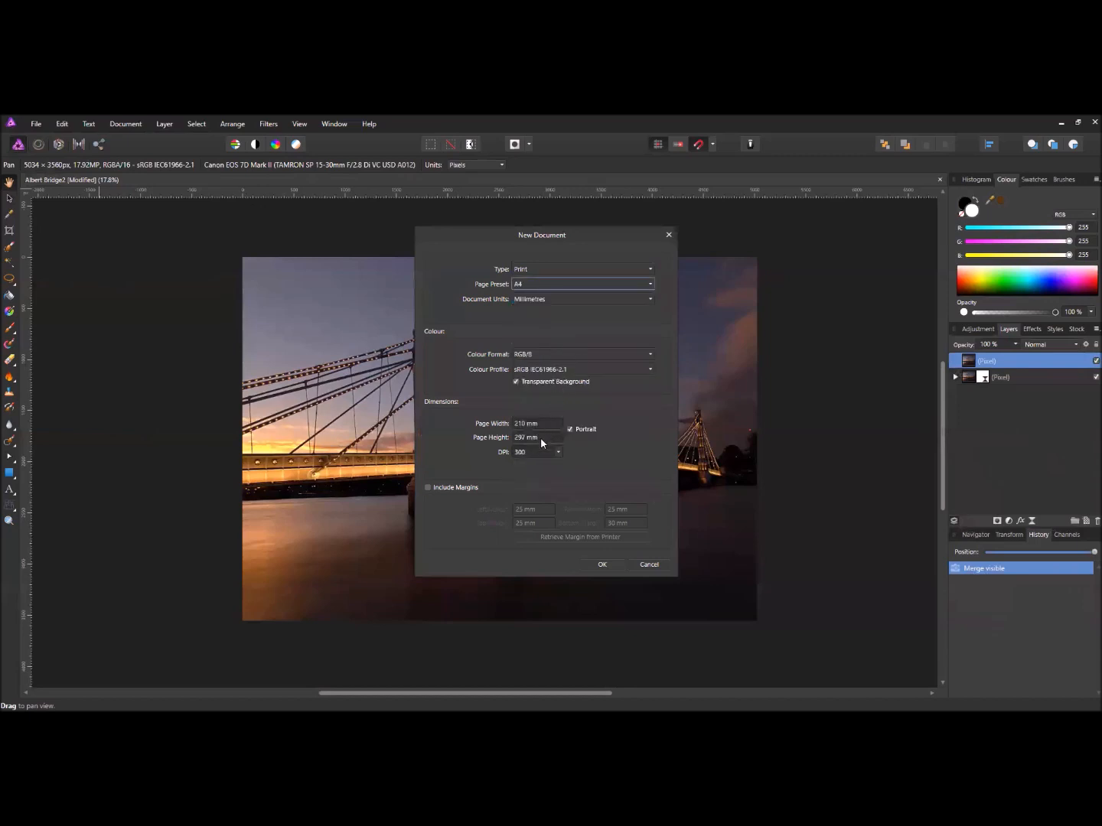
left_click(570, 430)
left_click(603, 565)
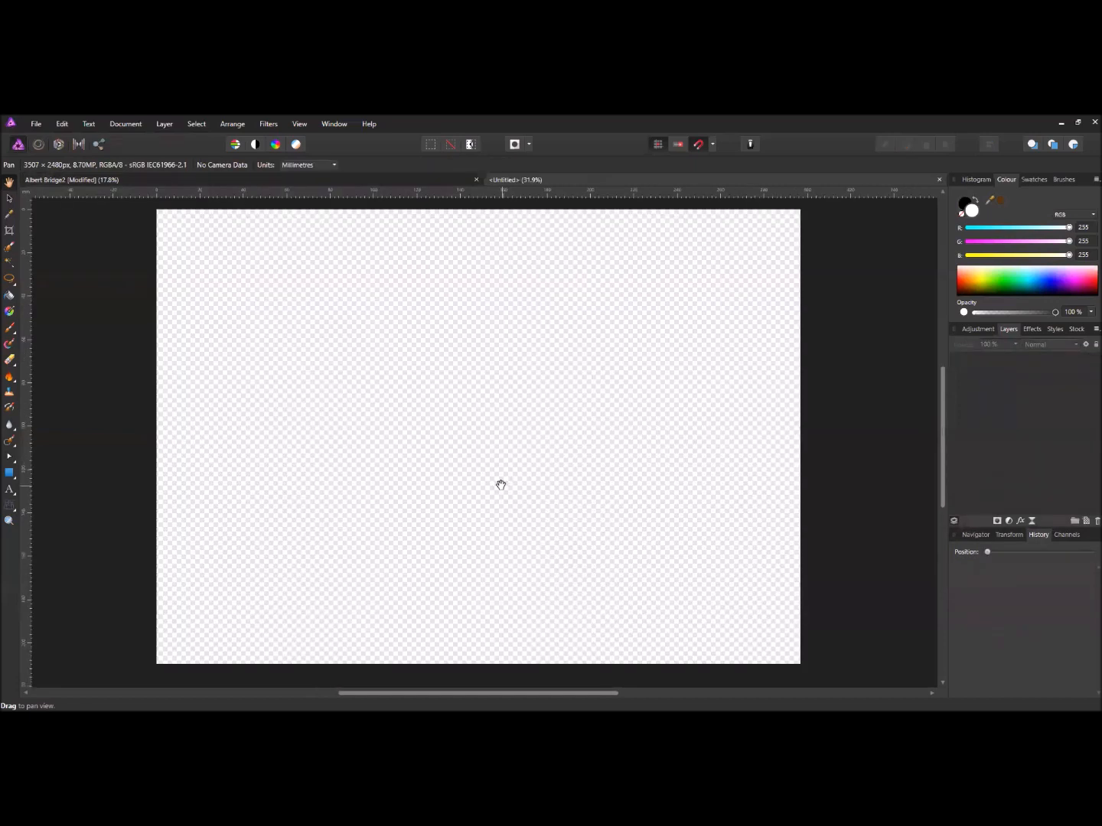
left_click(62, 123)
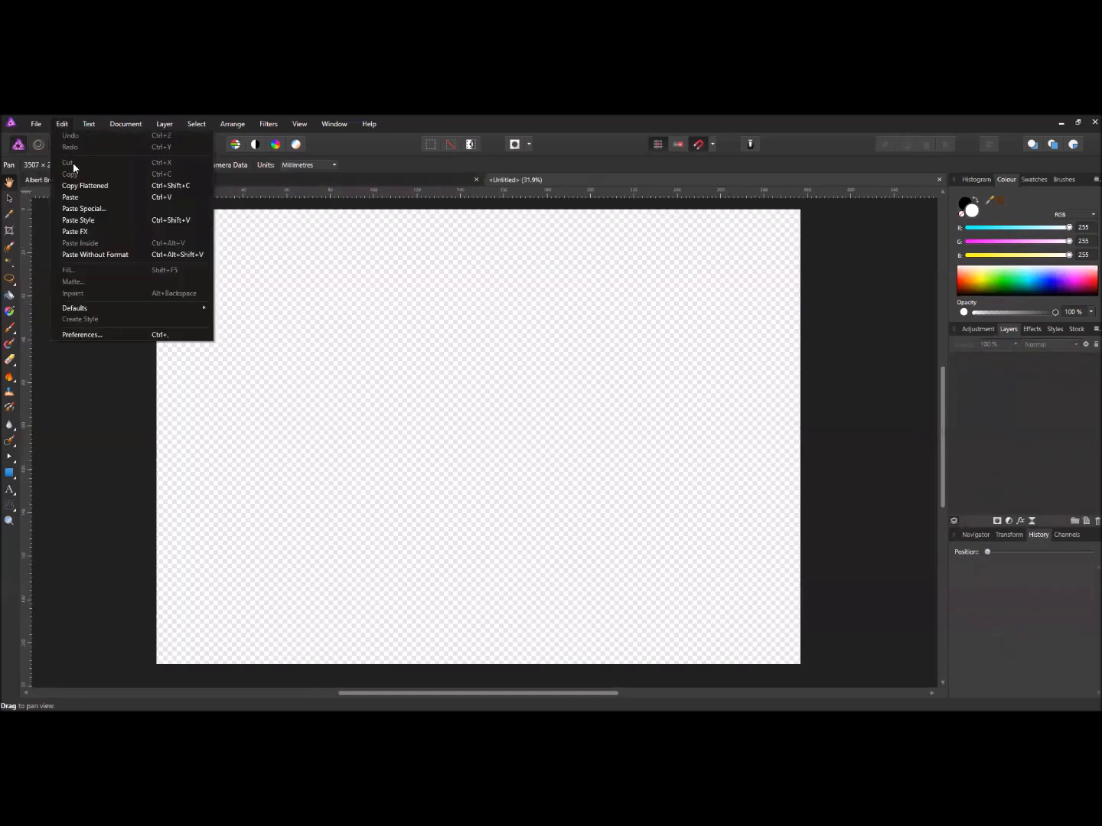
- Paste the copied bridge photo as a pixel layer into the A4 document and view the whole page
left_click(85, 197)
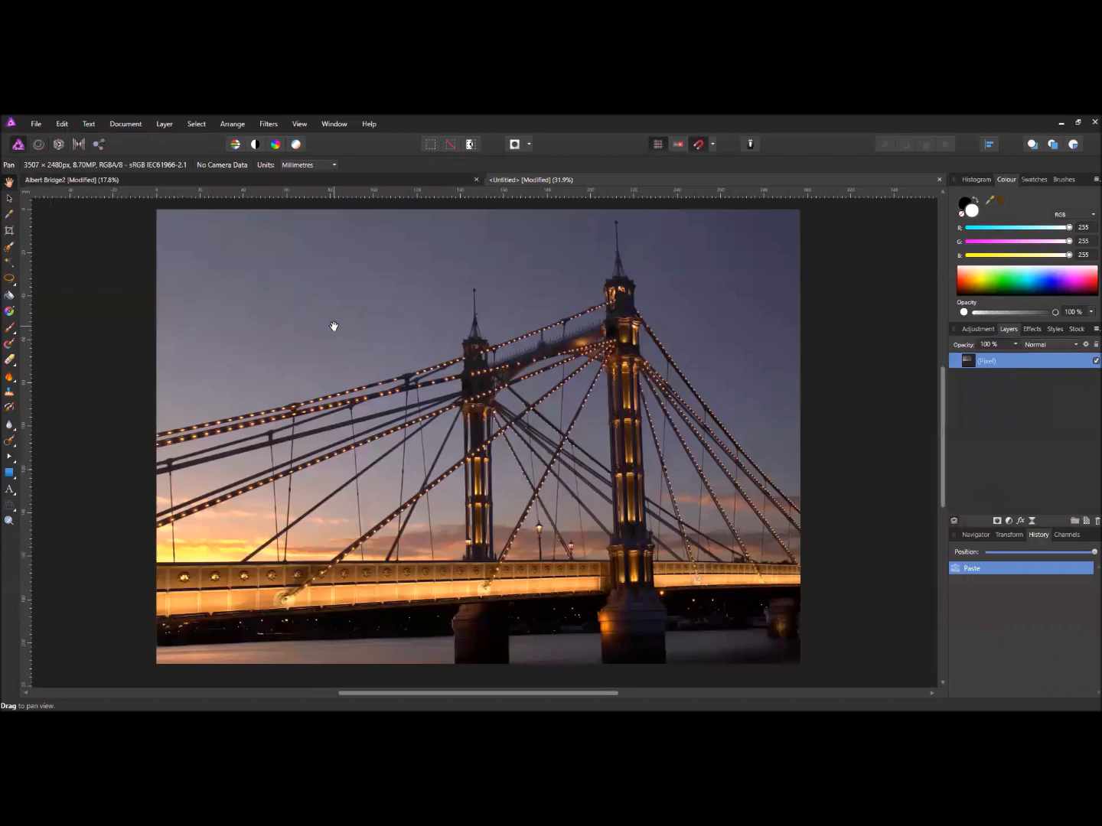
scroll(376, 344, "down", 2)
scroll(413, 360, "up", 2)
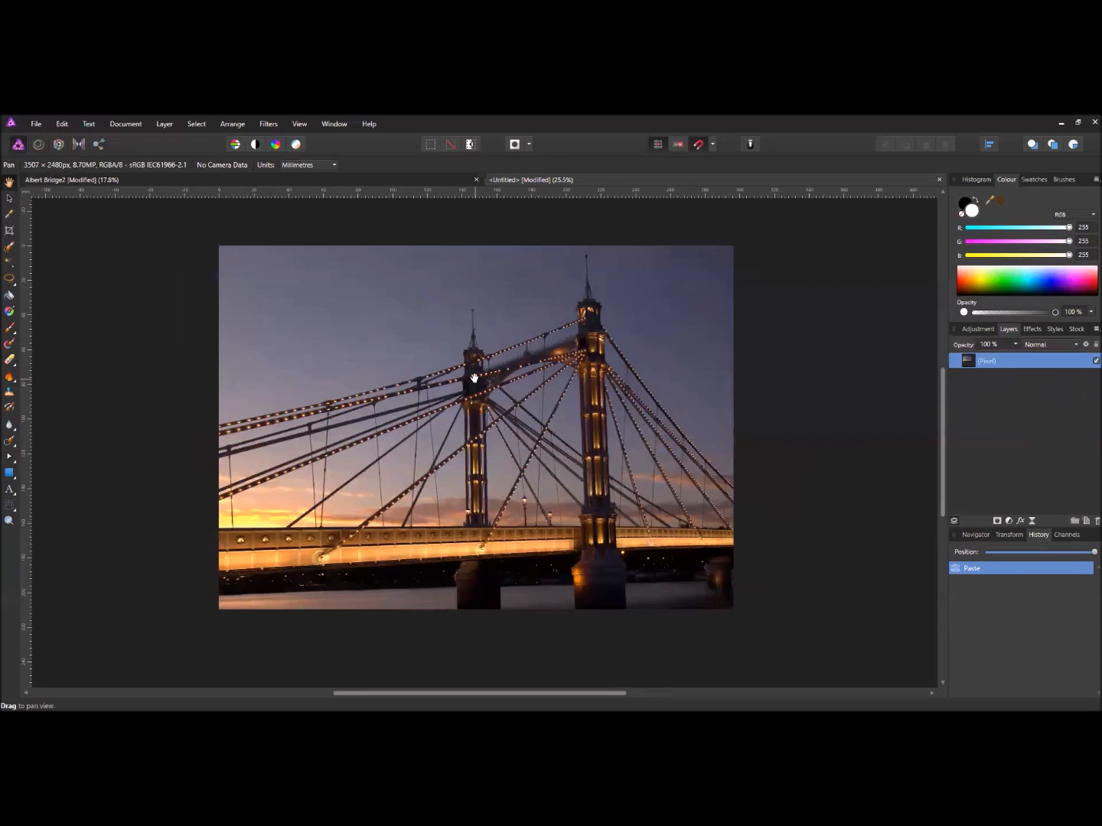
scroll(437, 370, "down", 1)
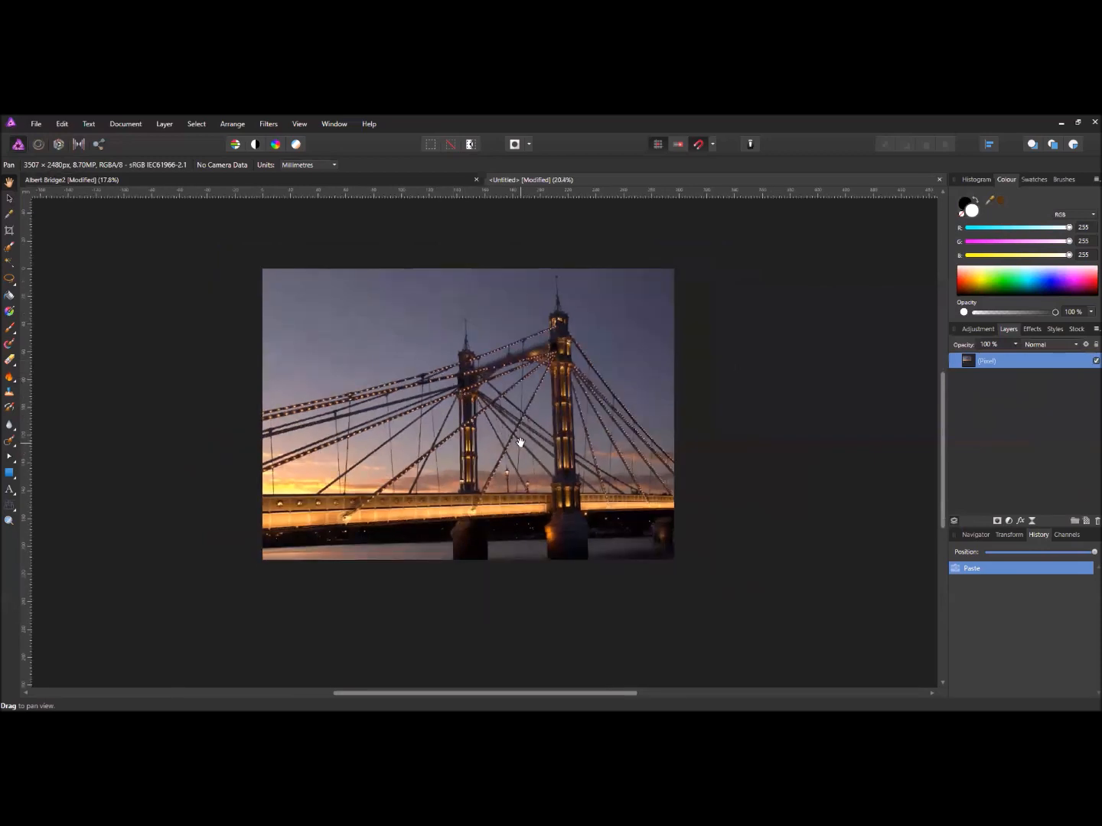
scroll(505, 430, "down", 1)
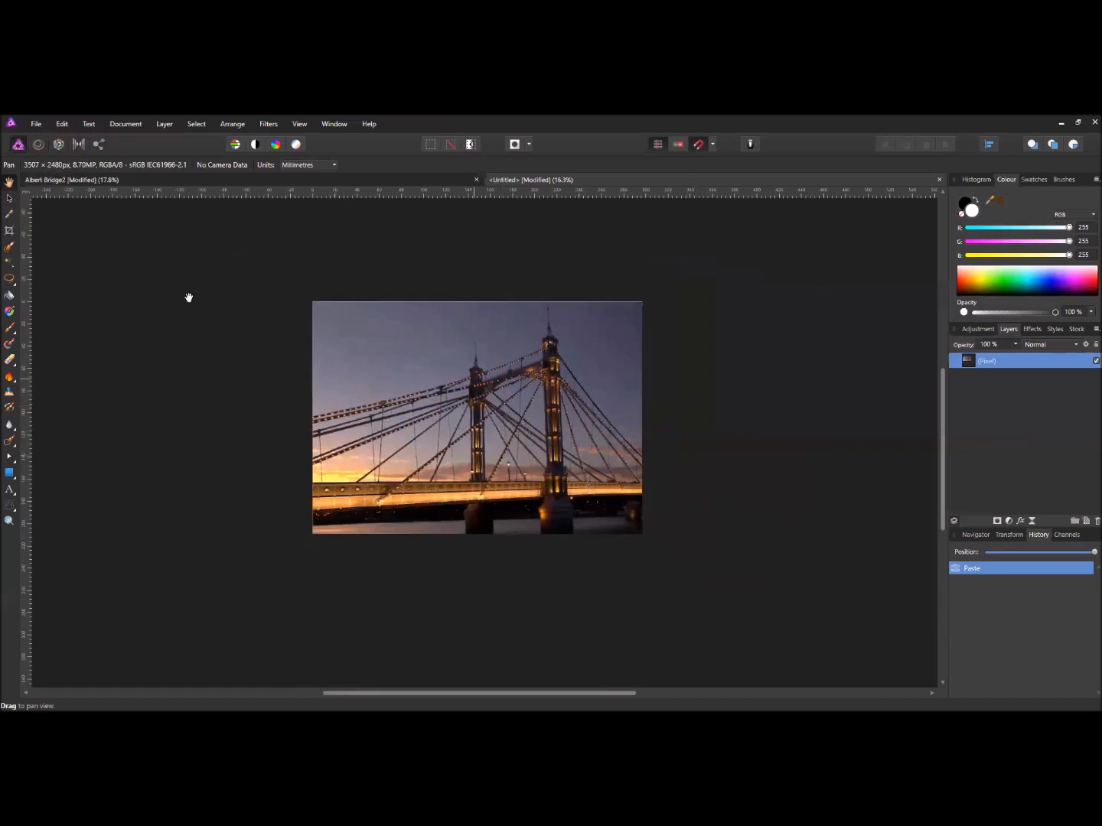
- Shrink the pasted bridge photo from its bottom-right corner so it fits inside the A4 page with a thin border
left_click(10, 198)
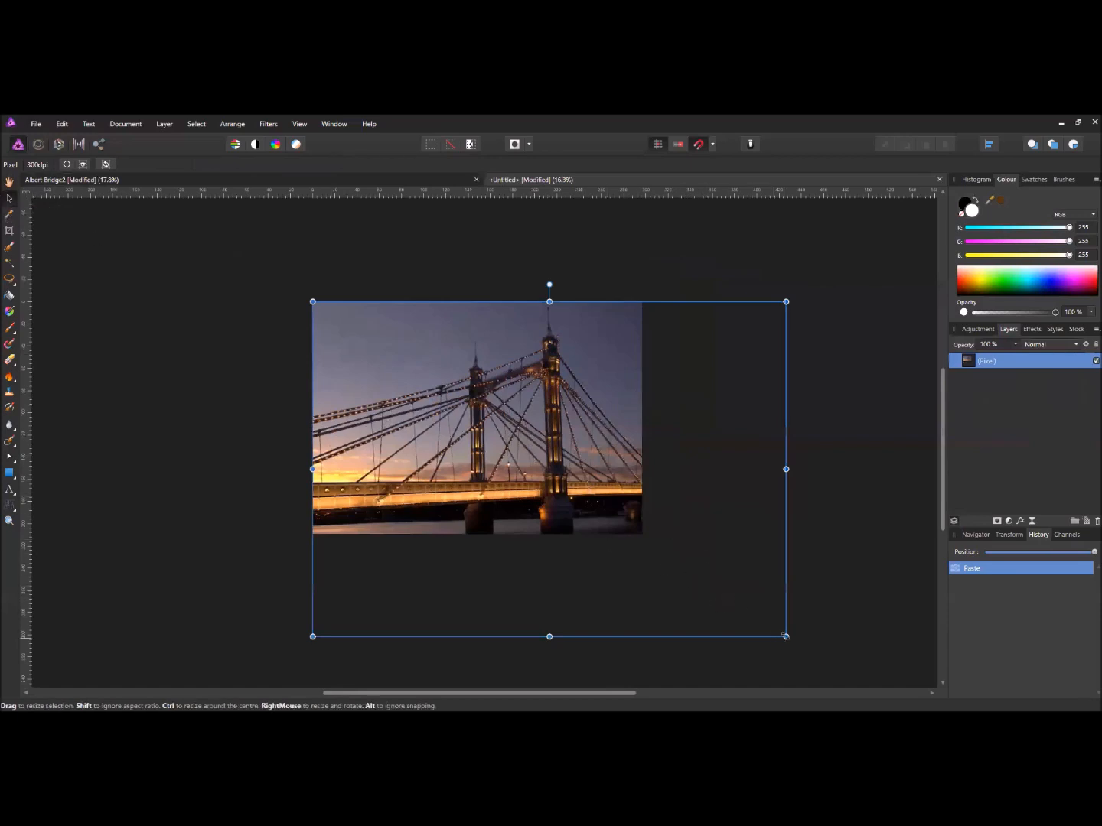
left_click_drag(773, 628, 641, 534)
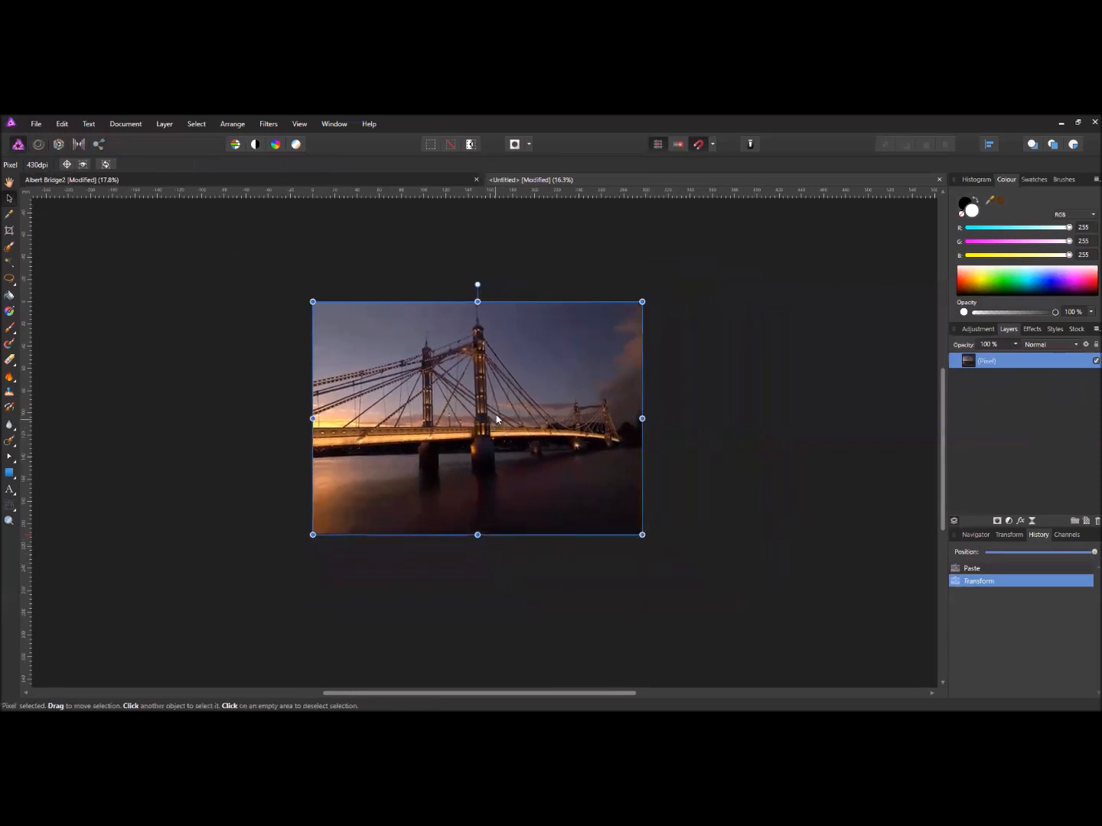
scroll(497, 424, "up", 4)
scroll(519, 419, "down", 2)
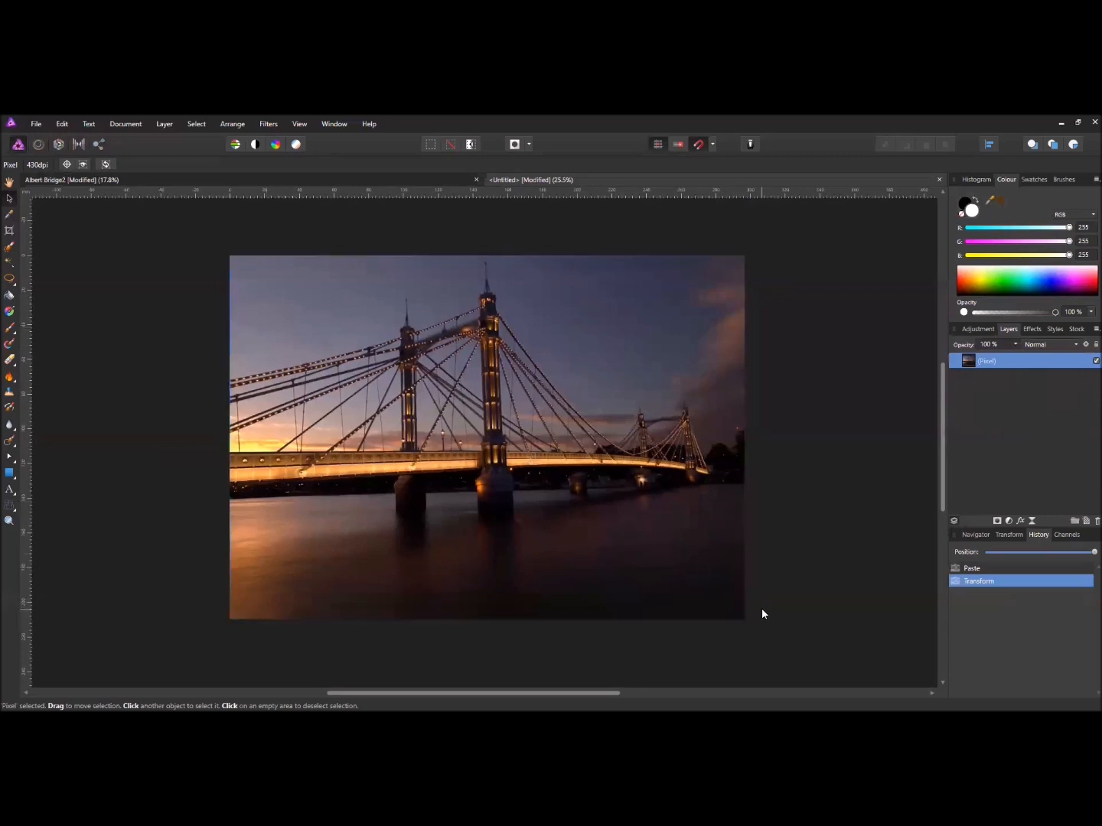
left_click_drag(760, 611, 731, 586)
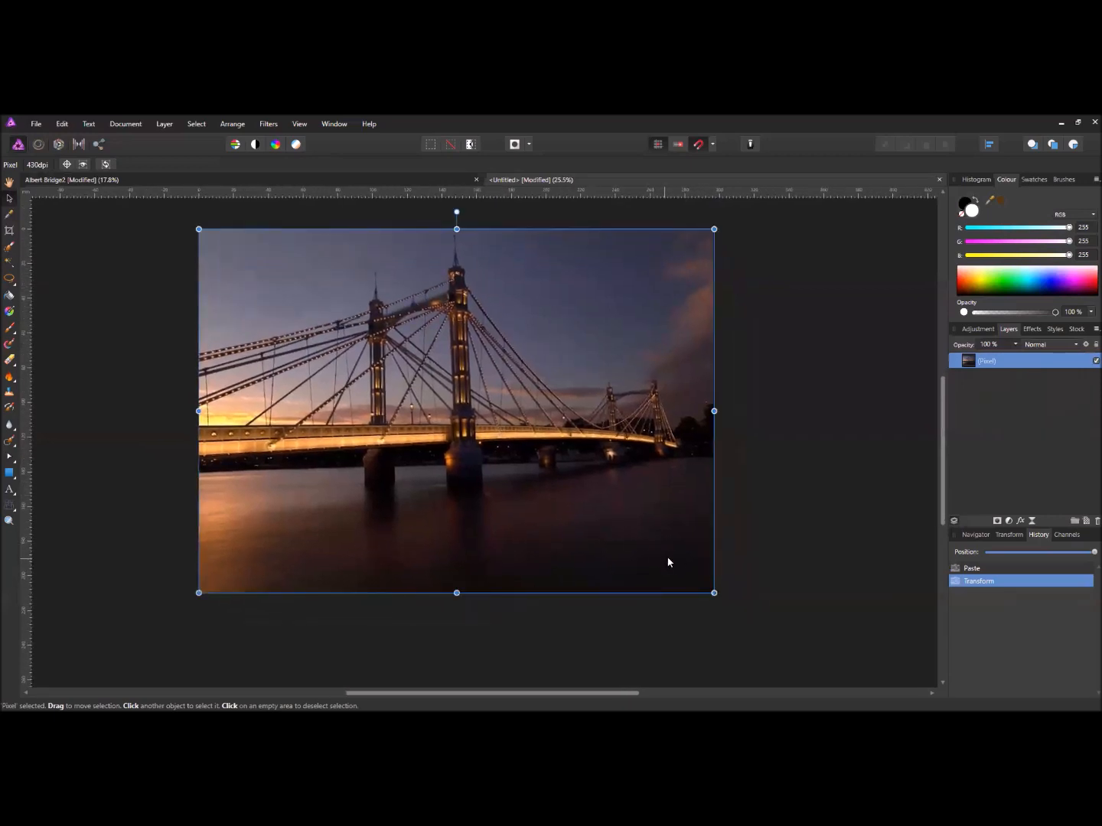
mouse_move(713, 591)
left_mouse_down()
mouse_move(595, 531)
mouse_move(664, 579)
mouse_move(706, 582)
mouse_move(697, 595)
left_mouse_up()
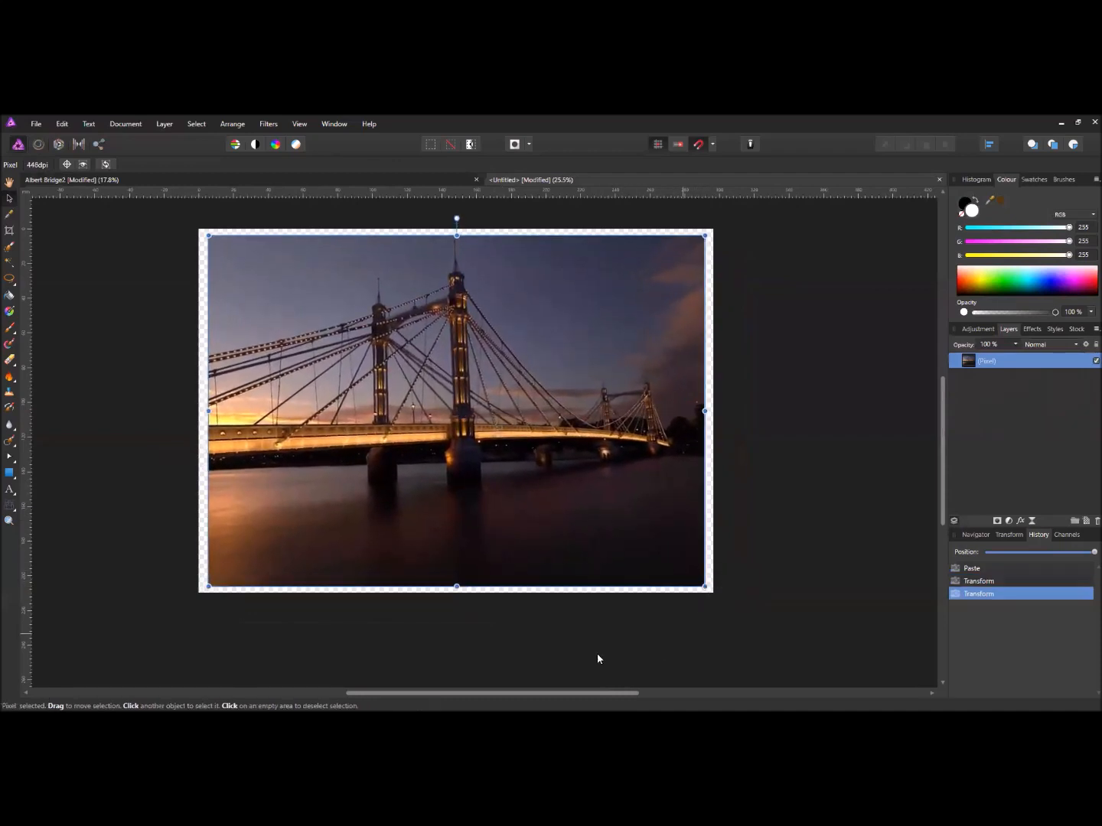
left_click(618, 616)
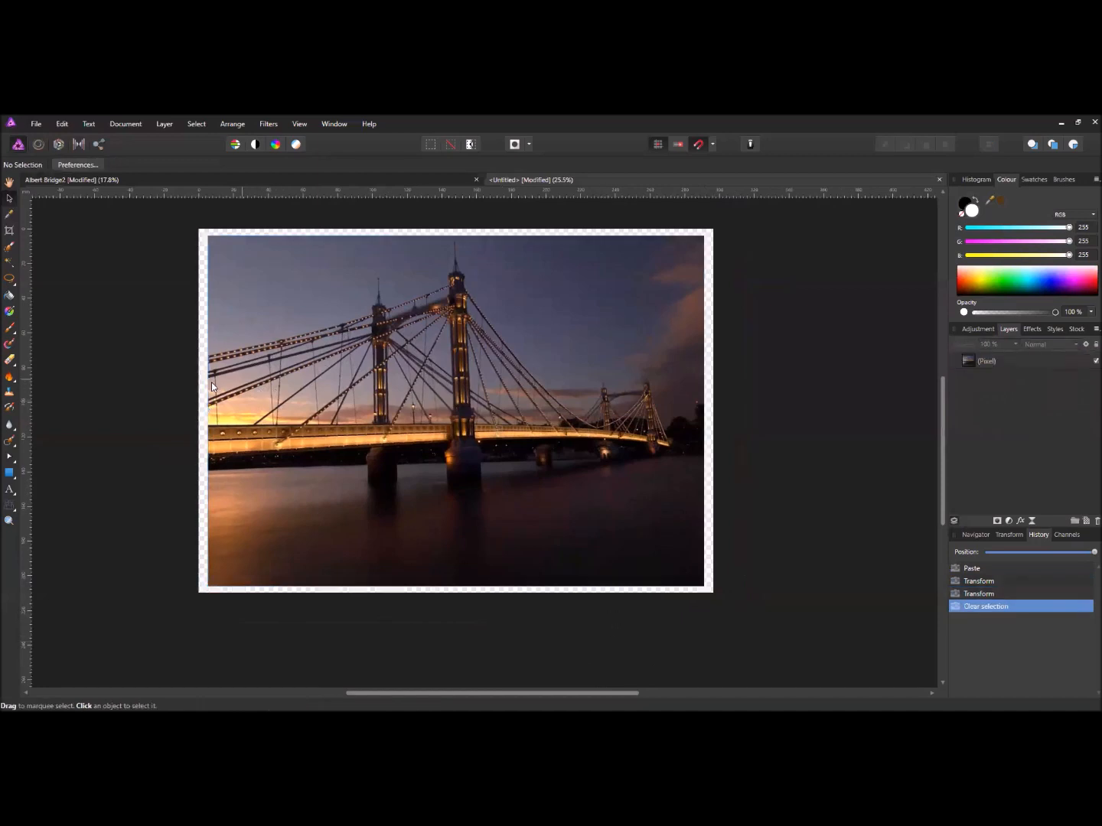
- Add a new fill layer and move it below the bridge photo's Pixel layer
left_click(163, 123)
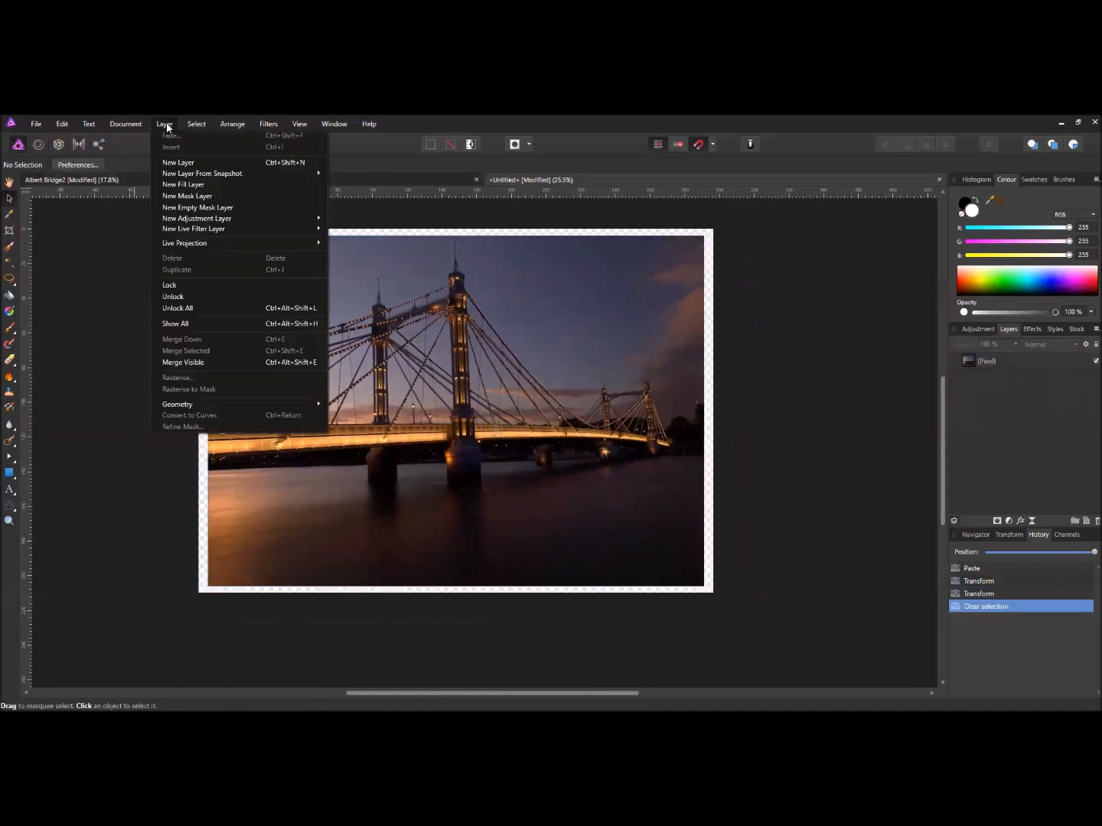
left_click(195, 184)
left_click_drag(960, 361, 957, 380)
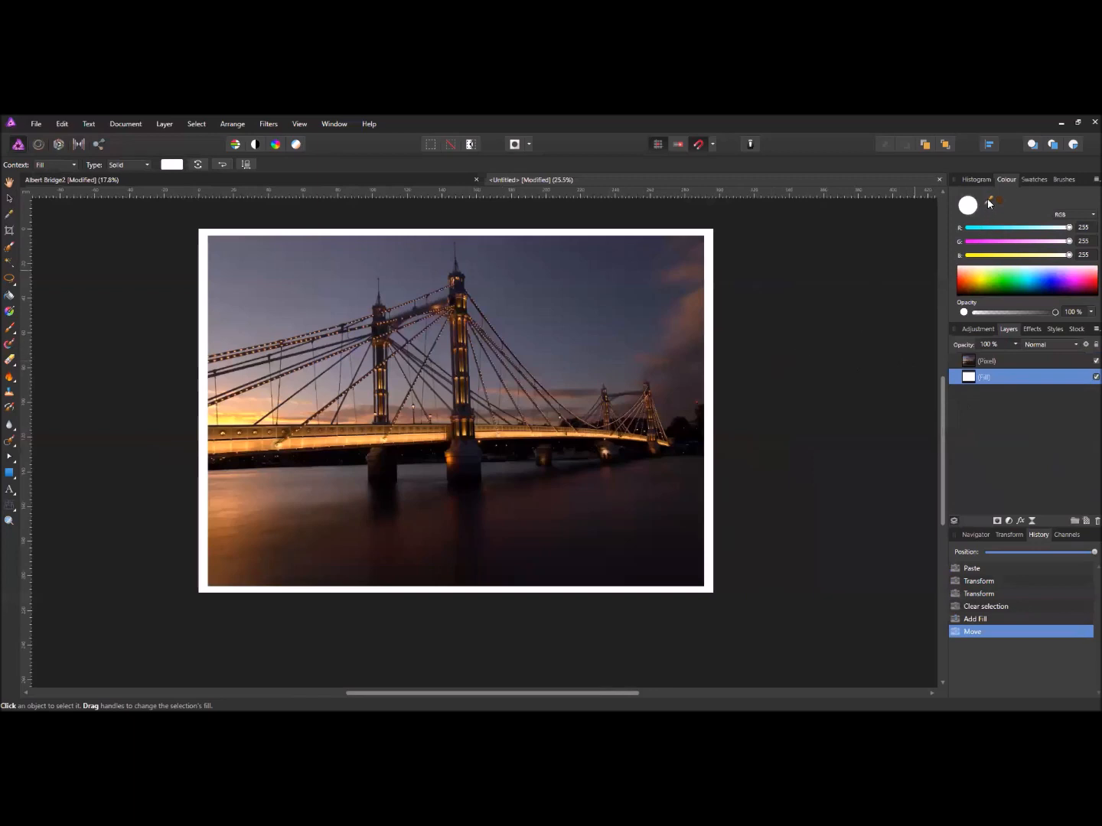
- Colour the fill layer dark brown (R 70, G 43, B 20), sampled from the bridge photo
left_click_drag(989, 201, 463, 393)
left_click(1000, 200)
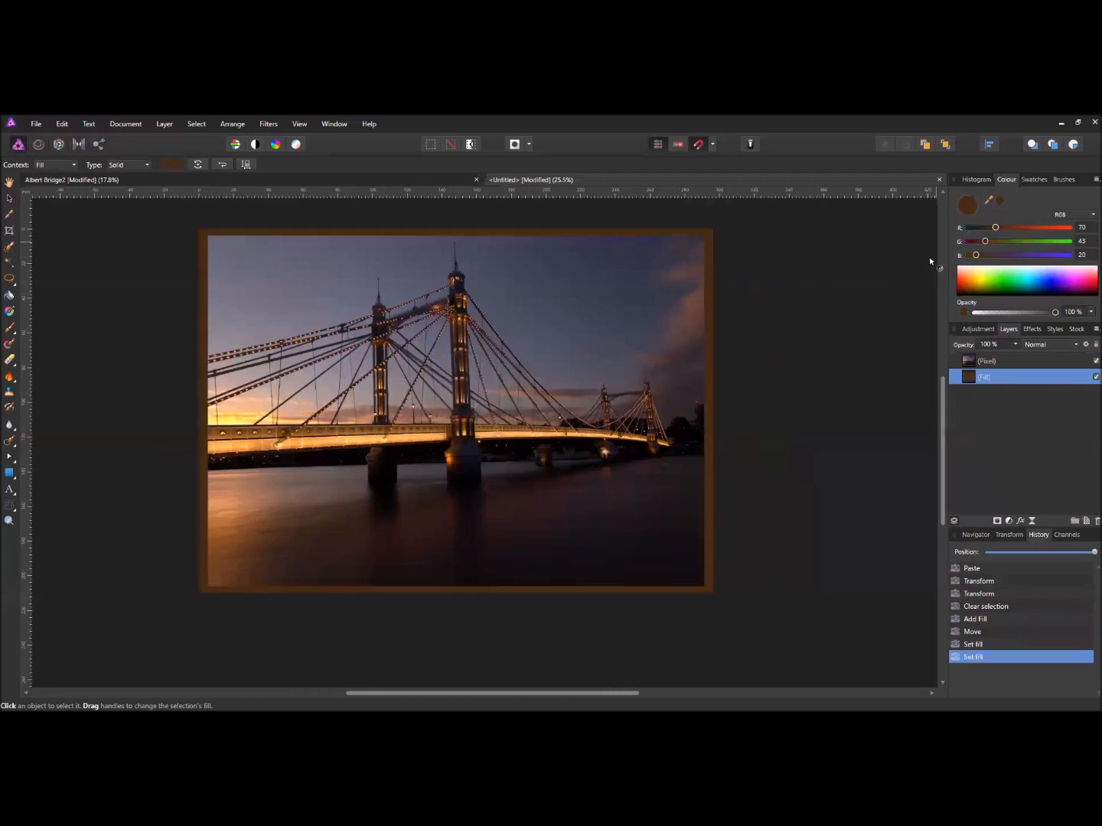
left_click_drag(548, 337, 562, 360)
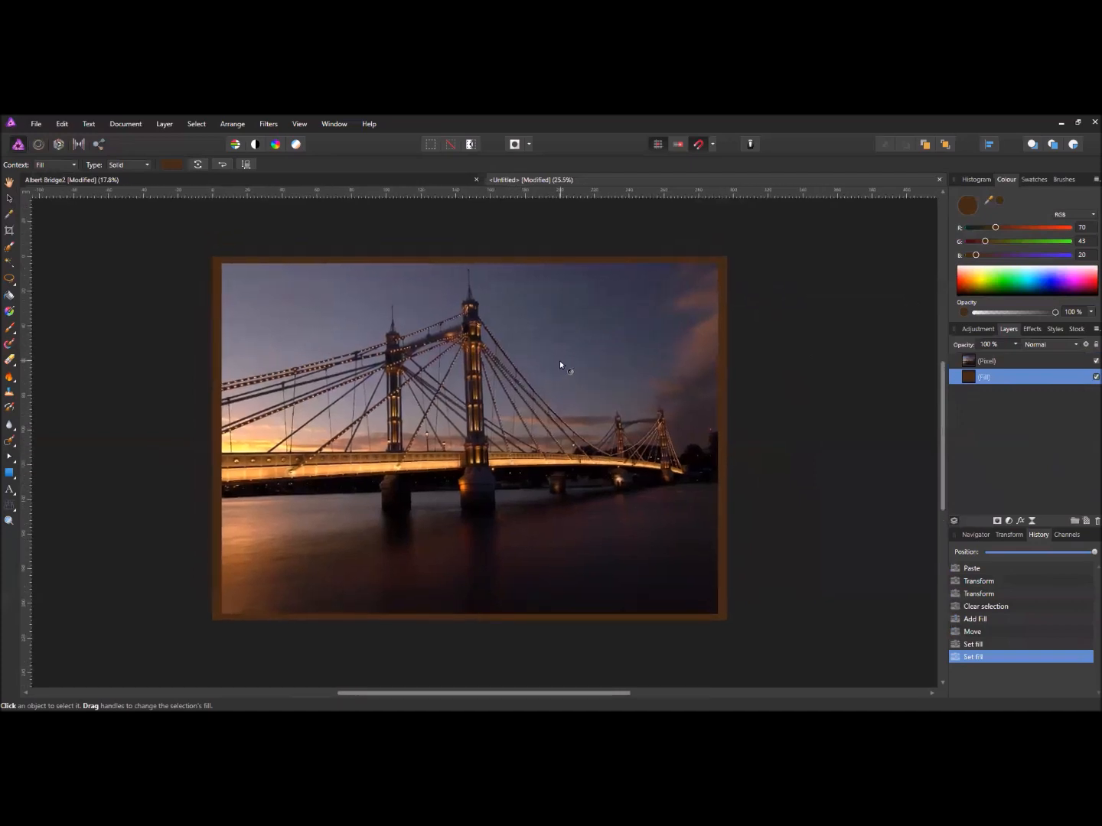
scroll(485, 385, "down", 2)
scroll(484, 385, "up", 2)
left_click_drag(522, 382, 528, 381)
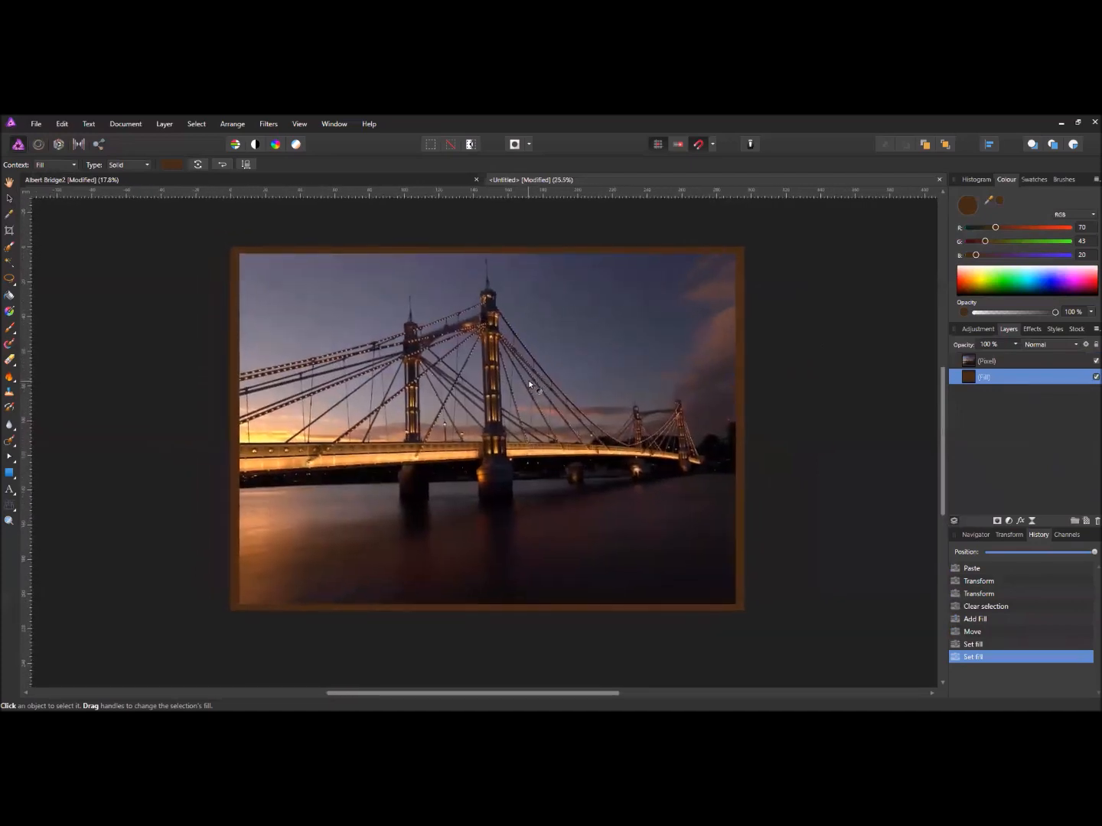